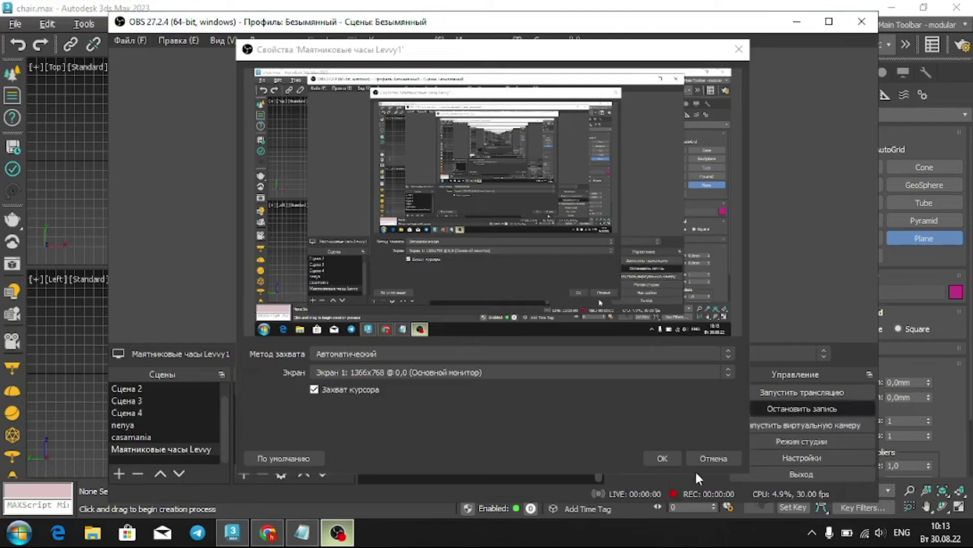
Start the OBS screen recording and minimize OBS so 3ds Max fills the screen.
click(665, 457)
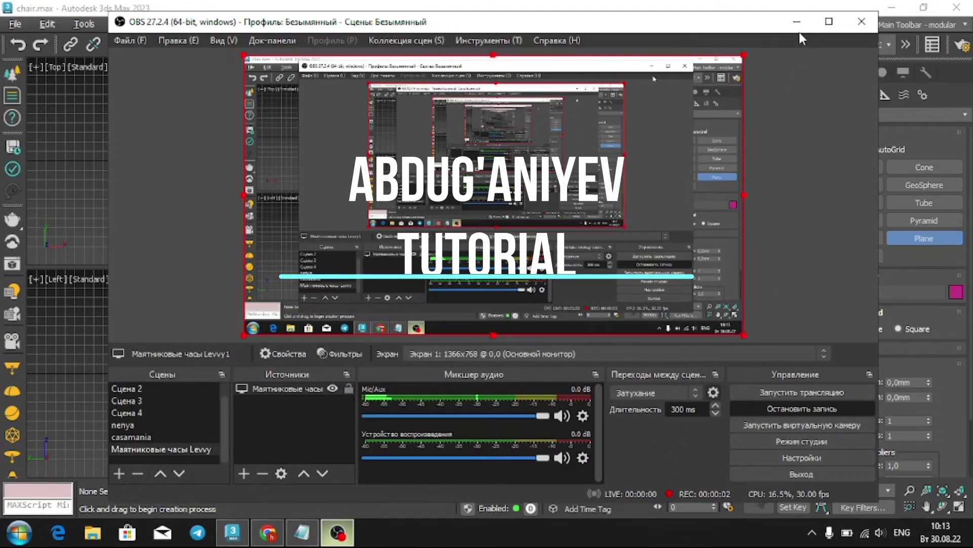
click(797, 21)
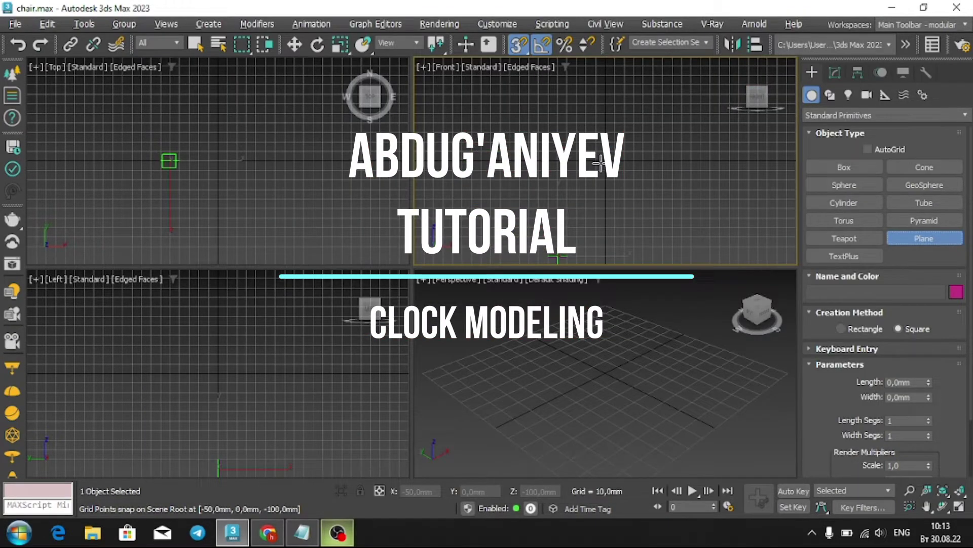
Draw a square Plane in the Front viewport.
click(611, 173)
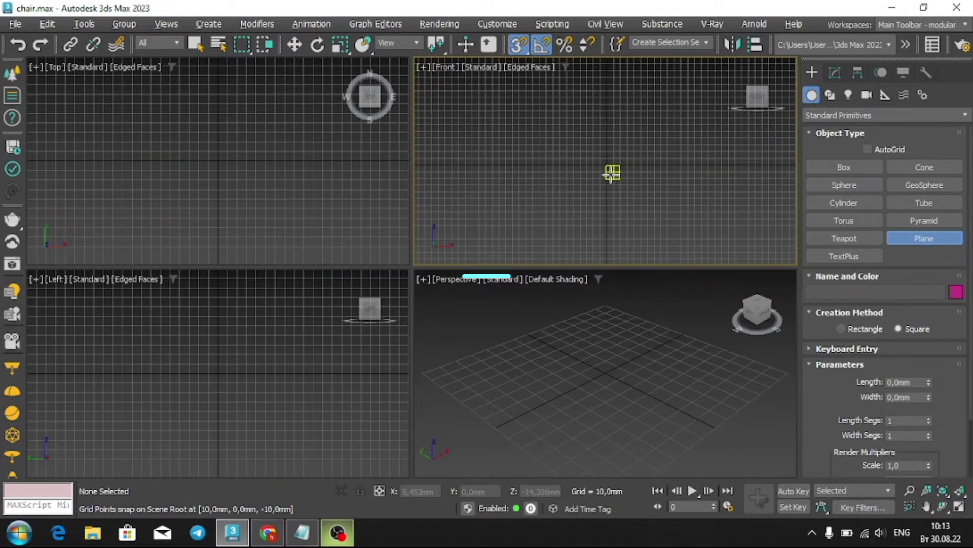
scroll(609, 168, up, 1)
scroll(606, 165, up, 2)
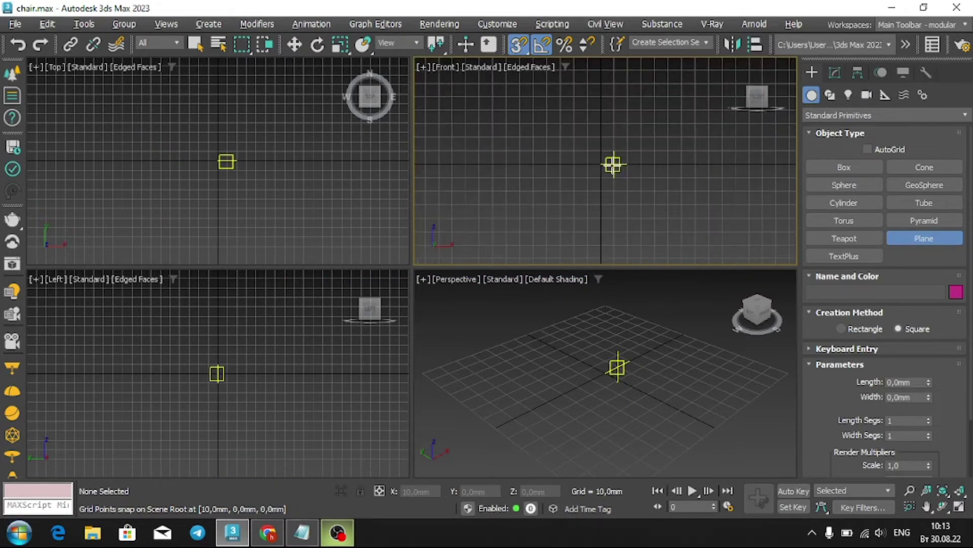
drag(601, 164, 652, 202)
Move the plane up to Z 69.807 mm and back to Y 45.079 mm.
key(w)
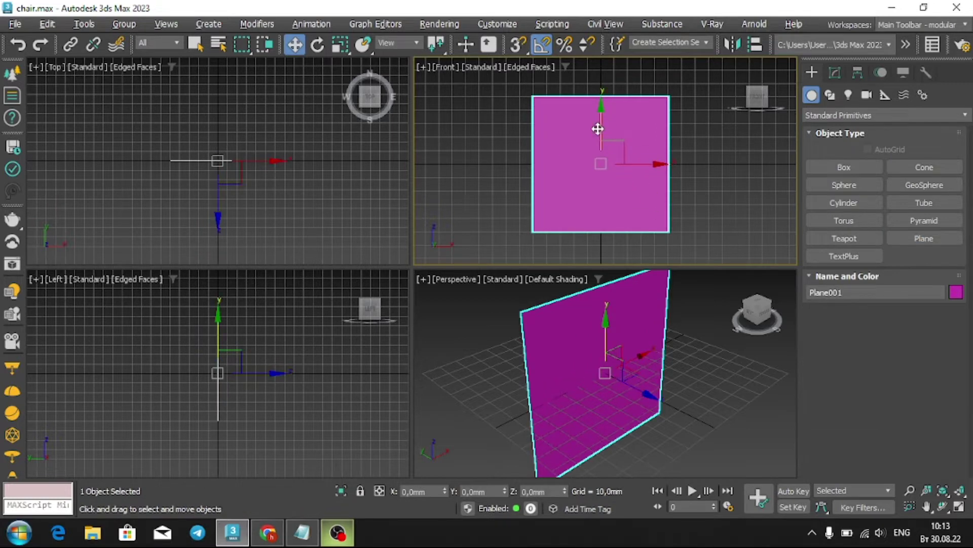
drag(599, 126, 601, 32)
right_click(369, 202)
key(z)
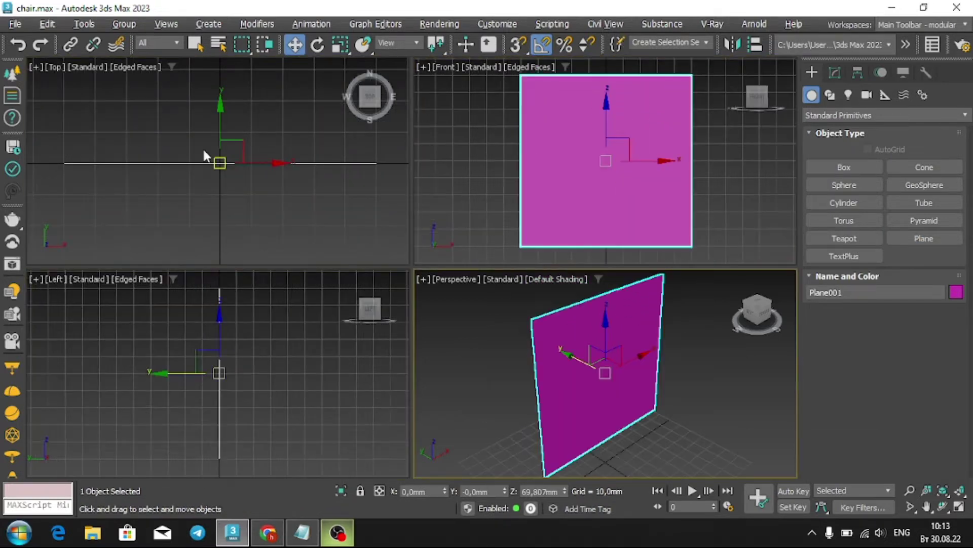
drag(217, 159, 216, 19)
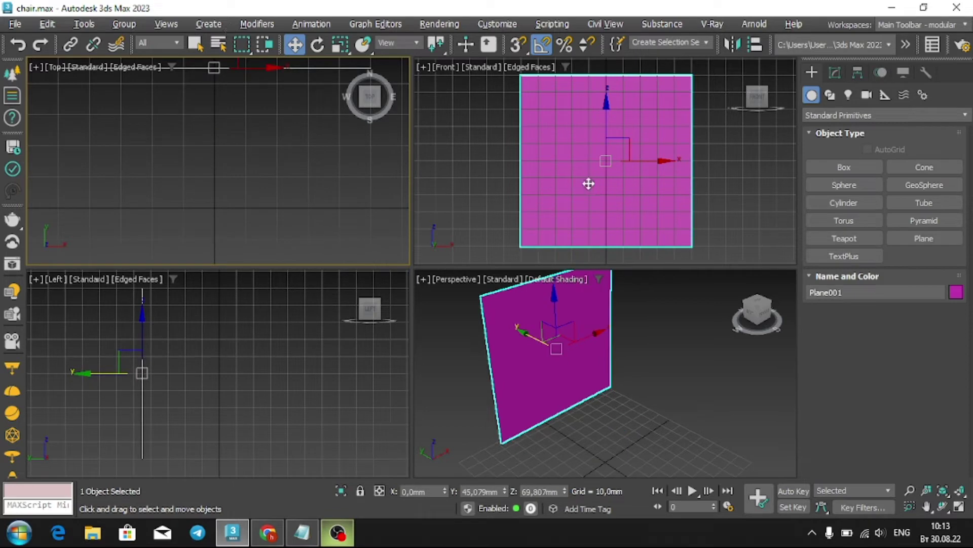
middle_drag(596, 186, 602, 197)
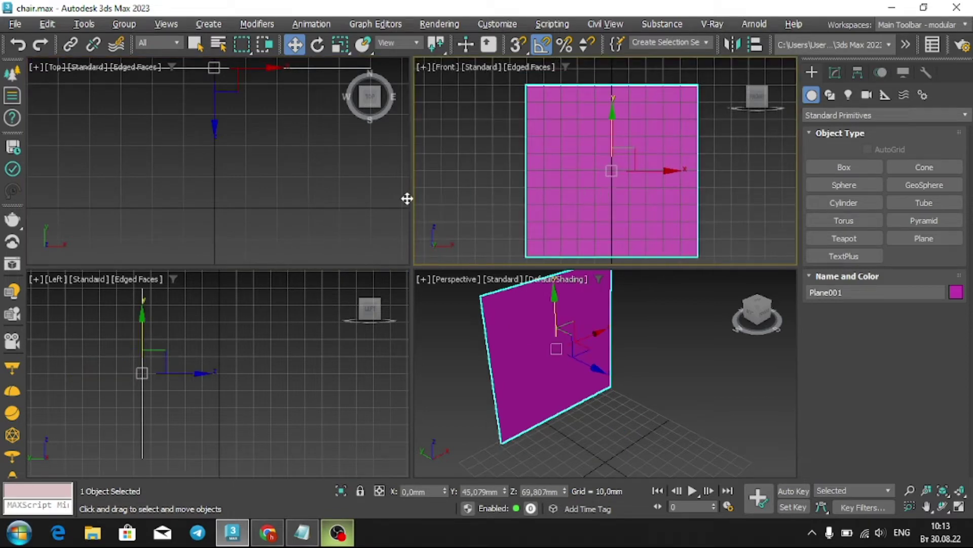
Open the Material Editor and the plane material's Diffuse bitmap settings.
key(m)
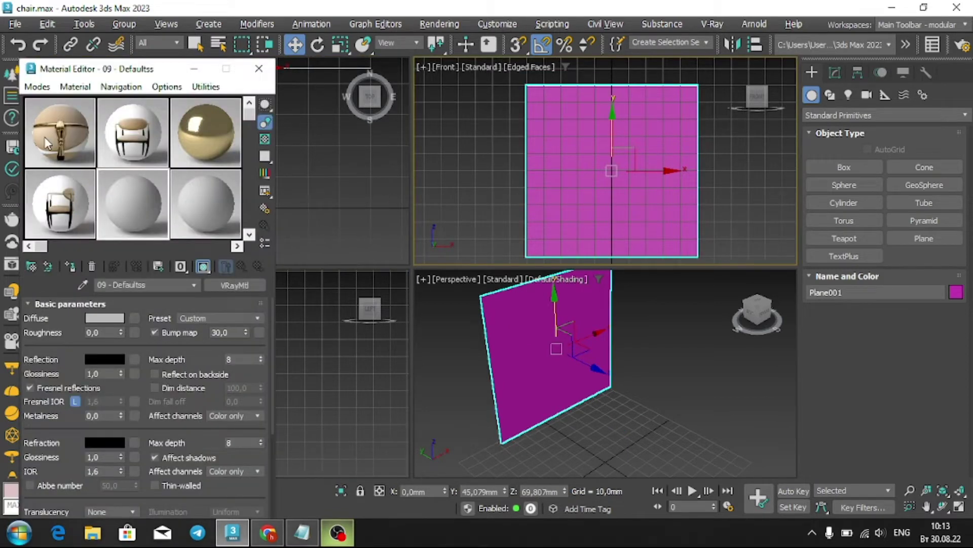
click(68, 235)
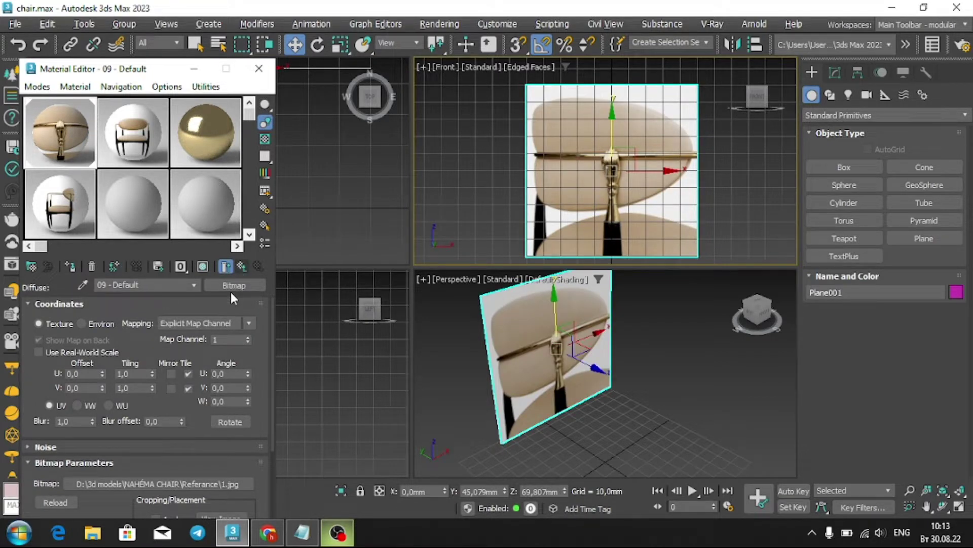
key(Up)
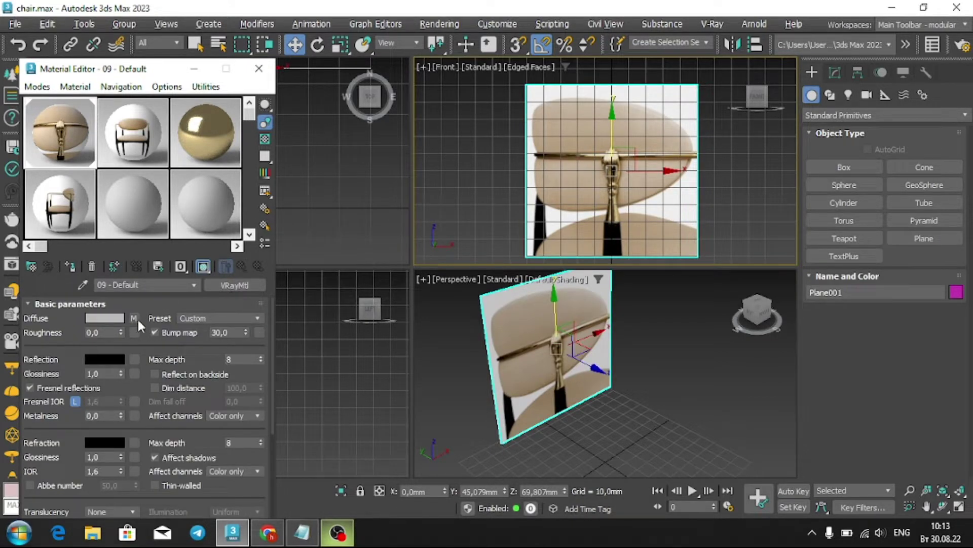
click(135, 318)
click(146, 486)
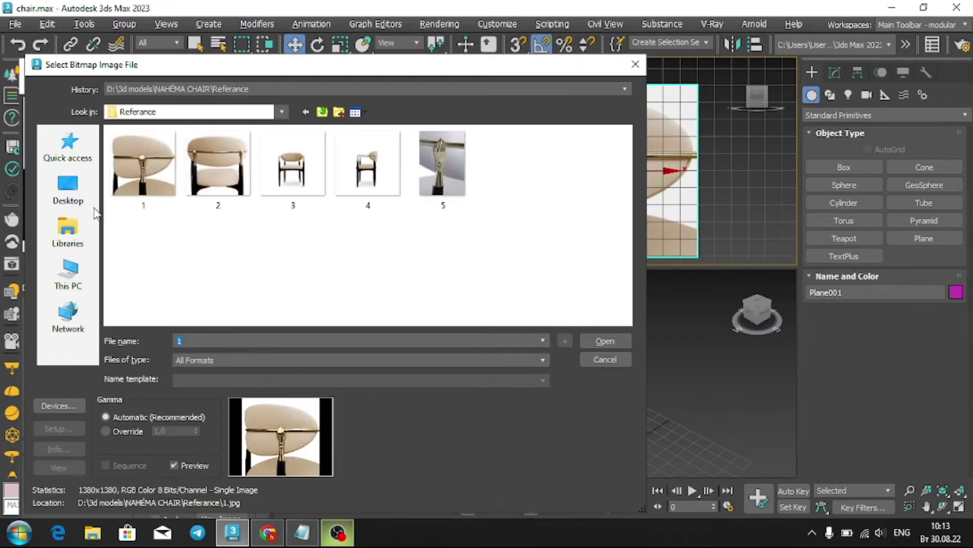
Load D:\3d models\Маятниковые часы Levvy\Referance\1.jpeg as the plane's diffuse bitmap.
click(67, 273)
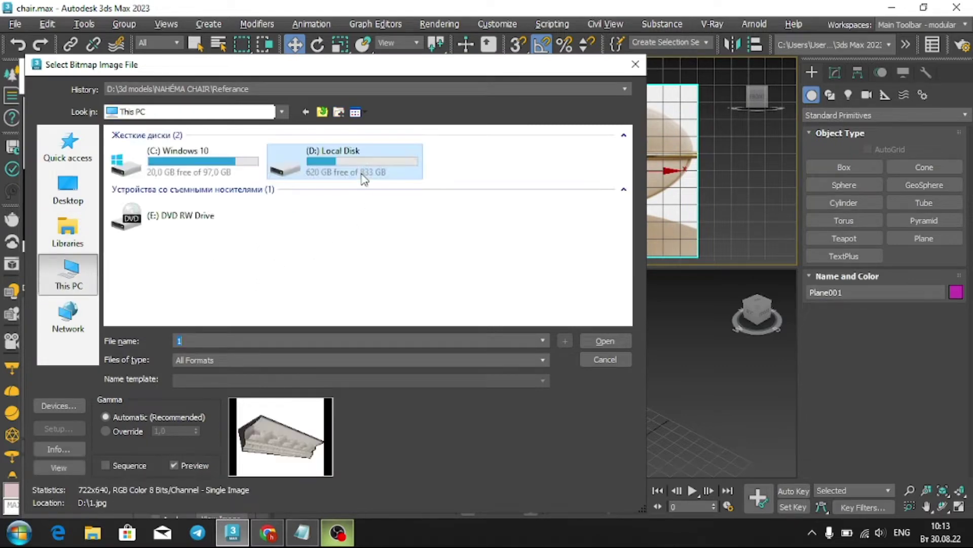
double_click(364, 174)
double_click(142, 151)
key(v)
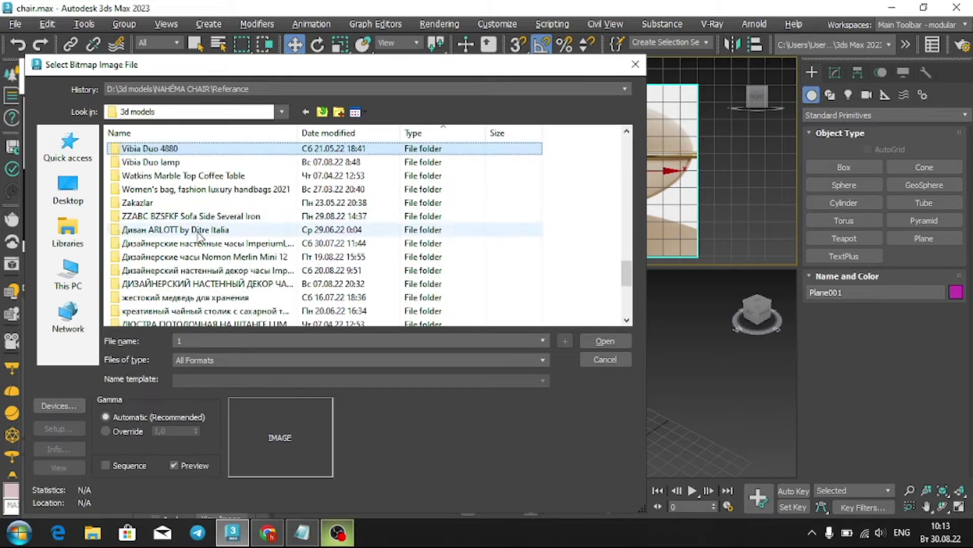
scroll(195, 249, down, 1)
double_click(181, 299)
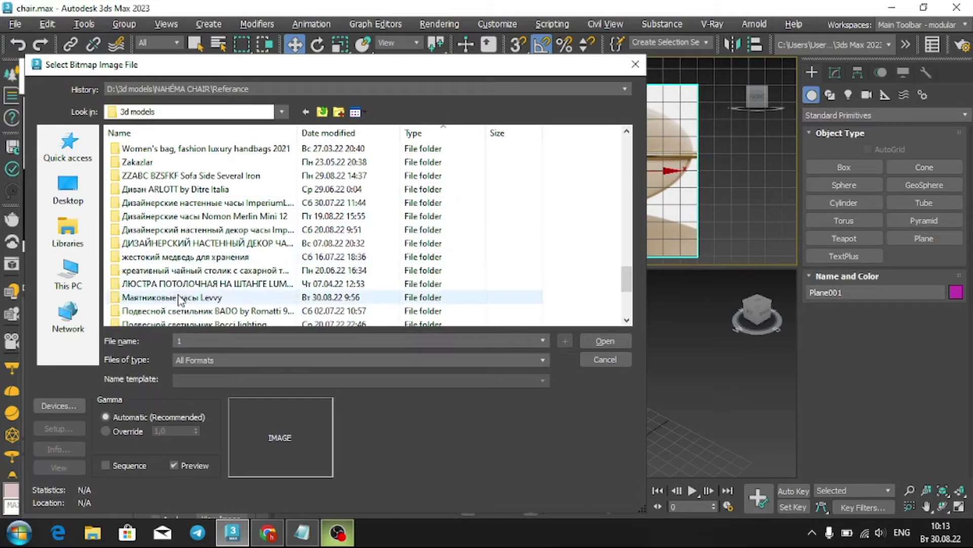
double_click(157, 150)
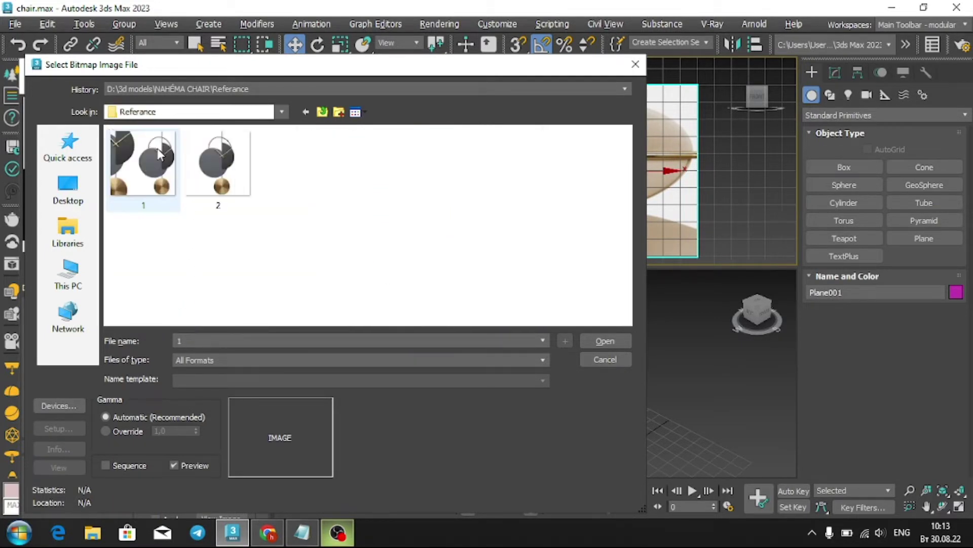
double_click(157, 148)
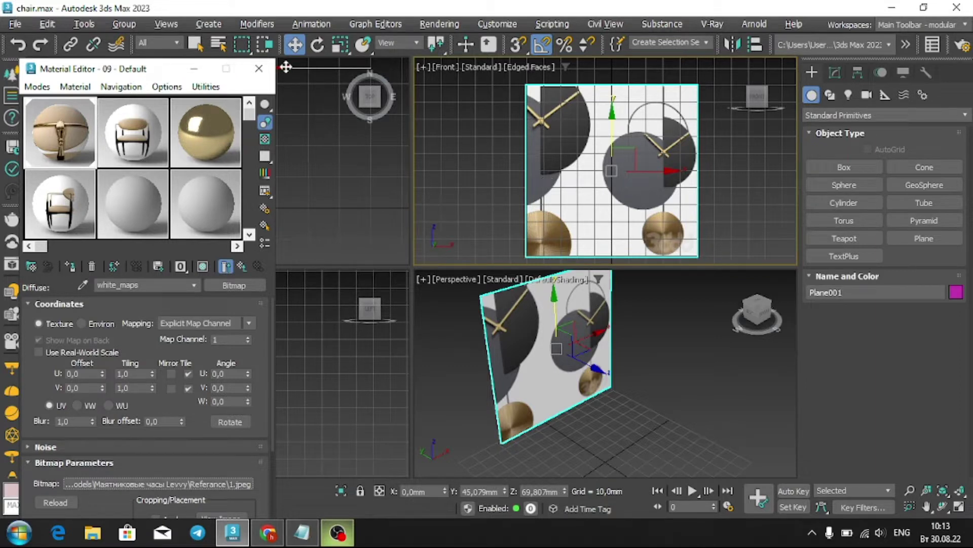
Hide the Front view grid and clone the plane to the right as Plane002.
middle_drag(657, 144, 592, 136)
key(g)
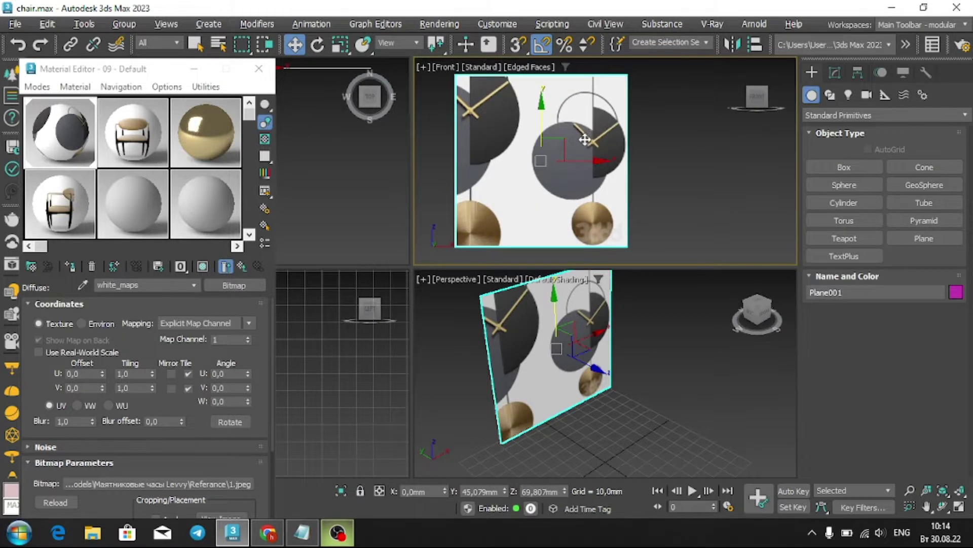
scroll(585, 140, down, 2)
shift+drag(555, 150, 733, 150)
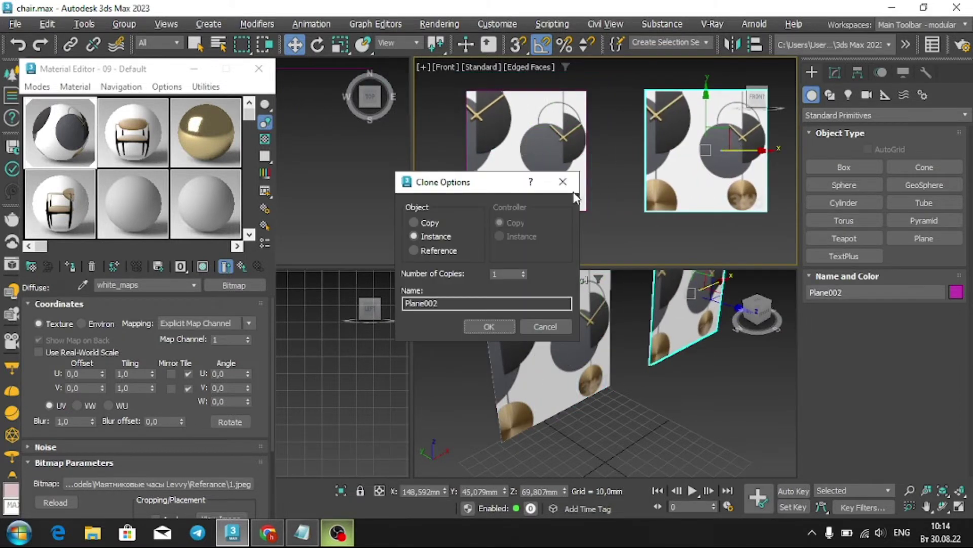
click(488, 326)
Assign the black_maps material to Plane002 and browse to D:\3d models for its bitmap.
click(133, 132)
click(71, 268)
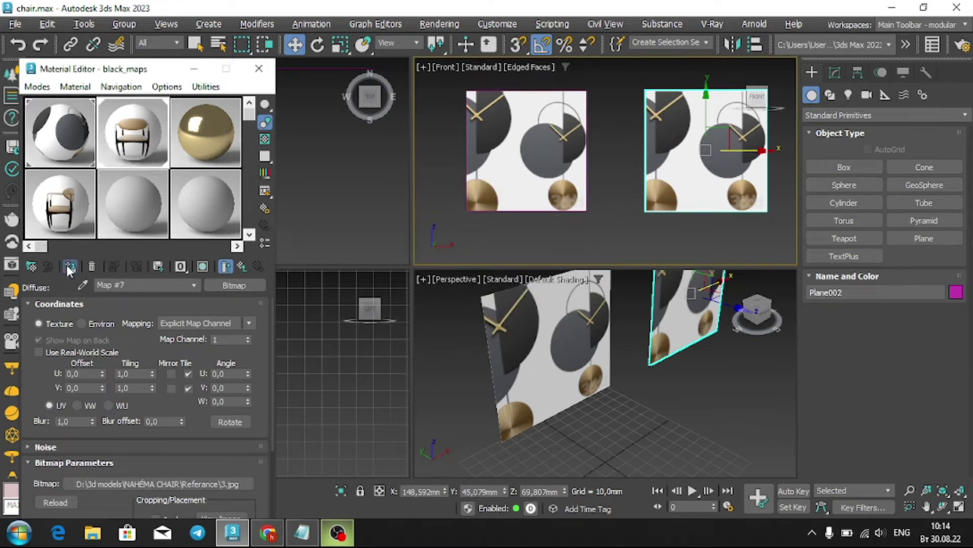
click(178, 482)
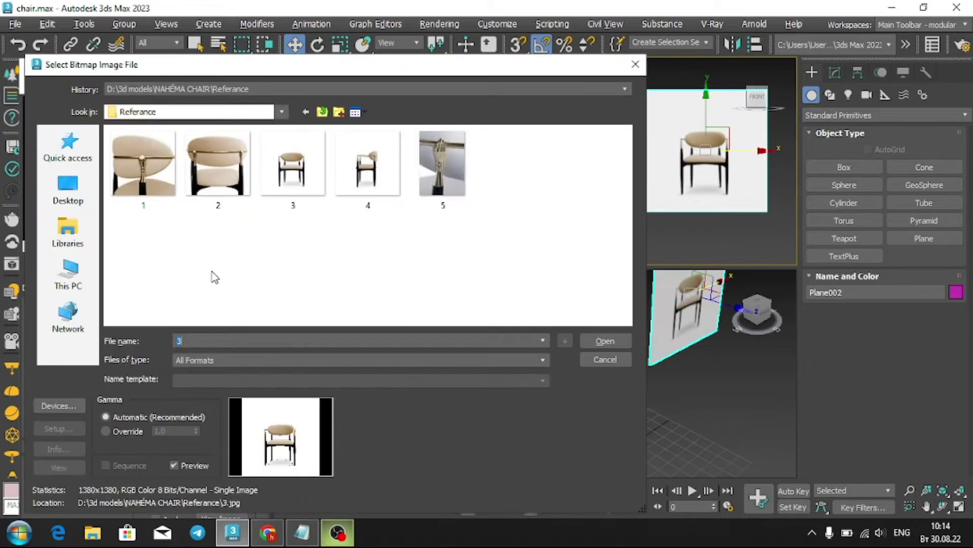
click(70, 274)
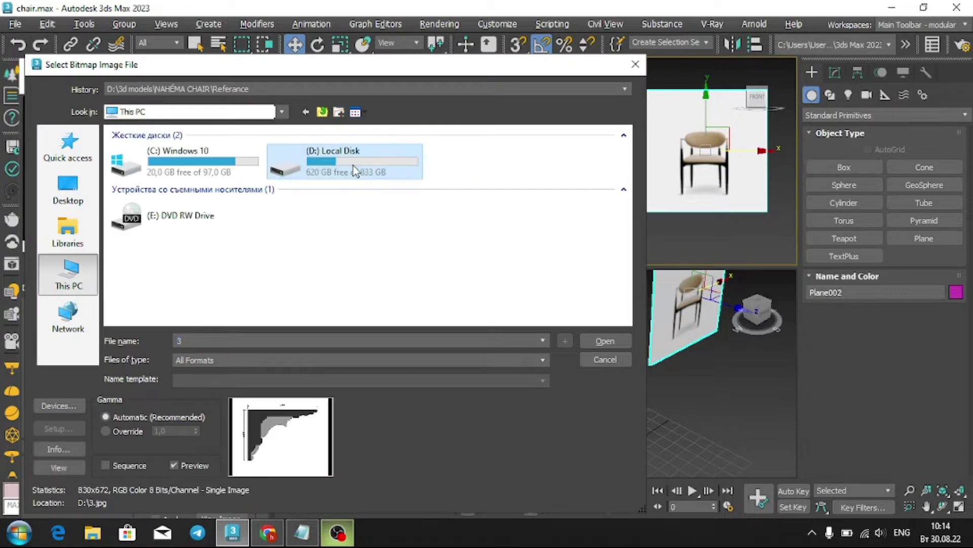
double_click(304, 154)
double_click(177, 152)
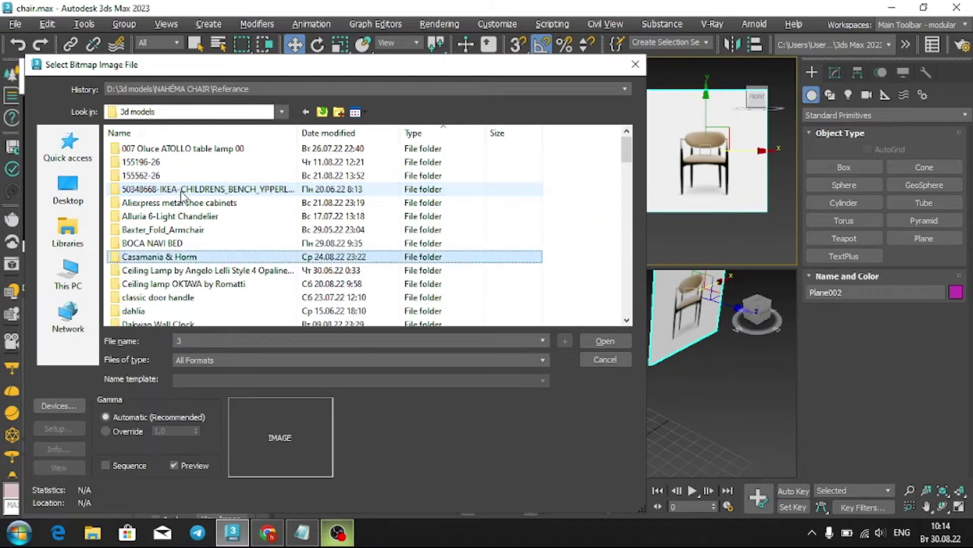
Load Referance\2.jpeg as the black_maps diffuse bitmap and close the Material Editor.
click(184, 203)
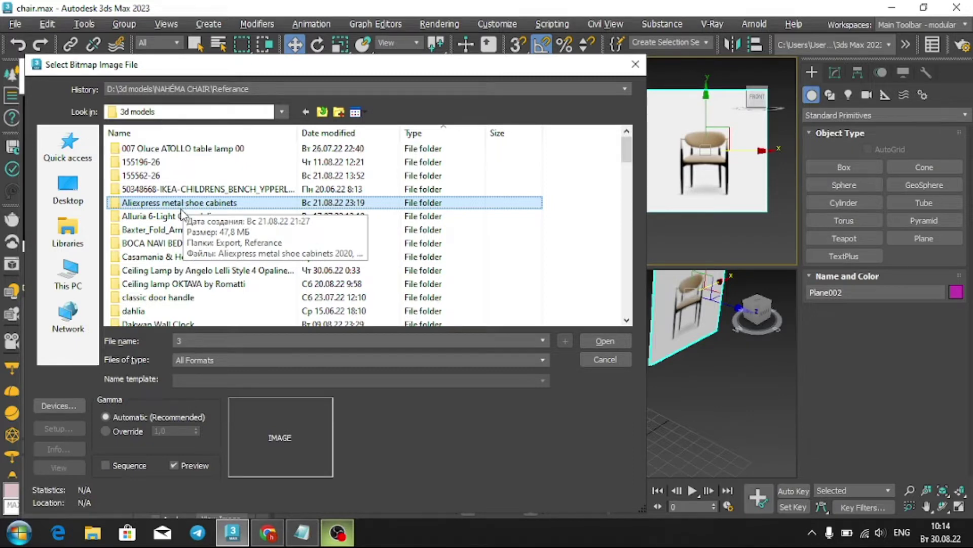
scroll(183, 216, down, 20)
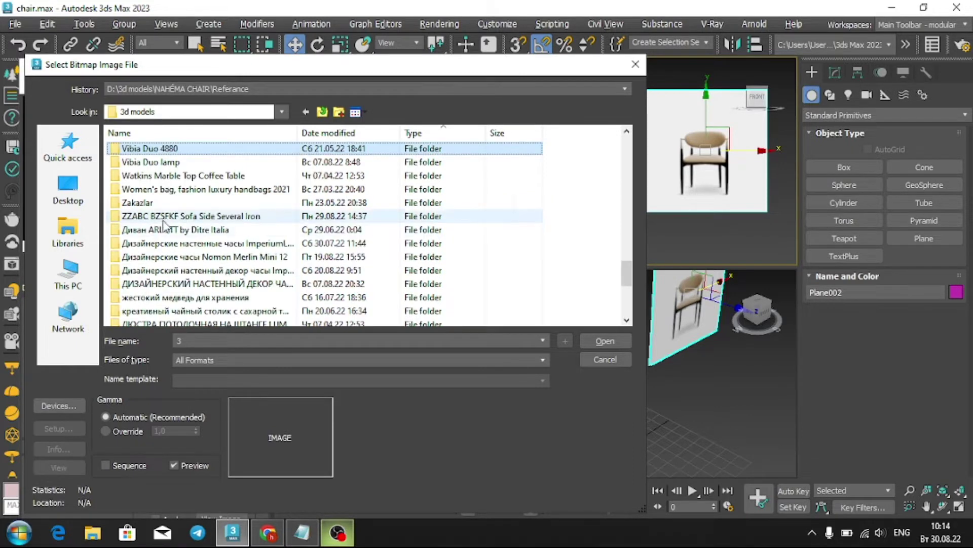
scroll(172, 284, down, 1)
double_click(167, 297)
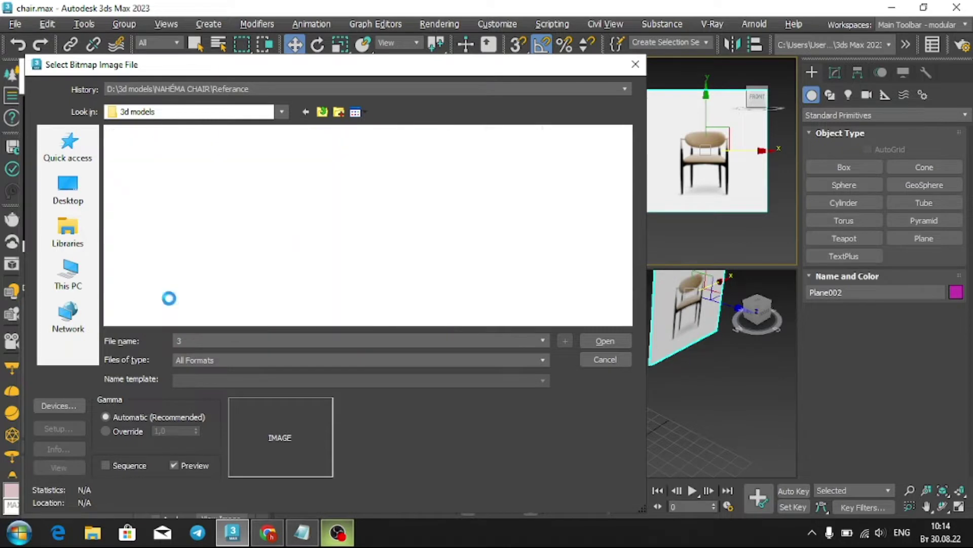
double_click(205, 150)
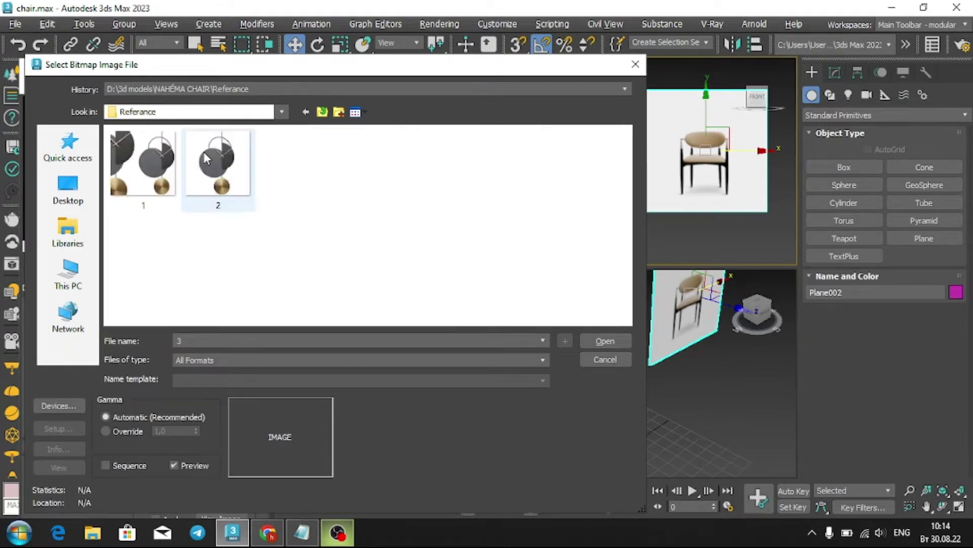
double_click(204, 151)
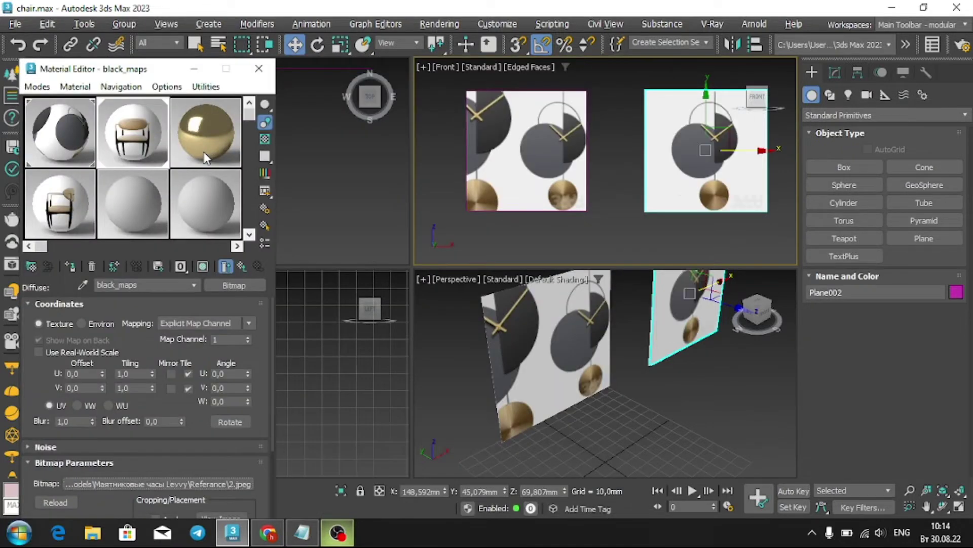
click(259, 69)
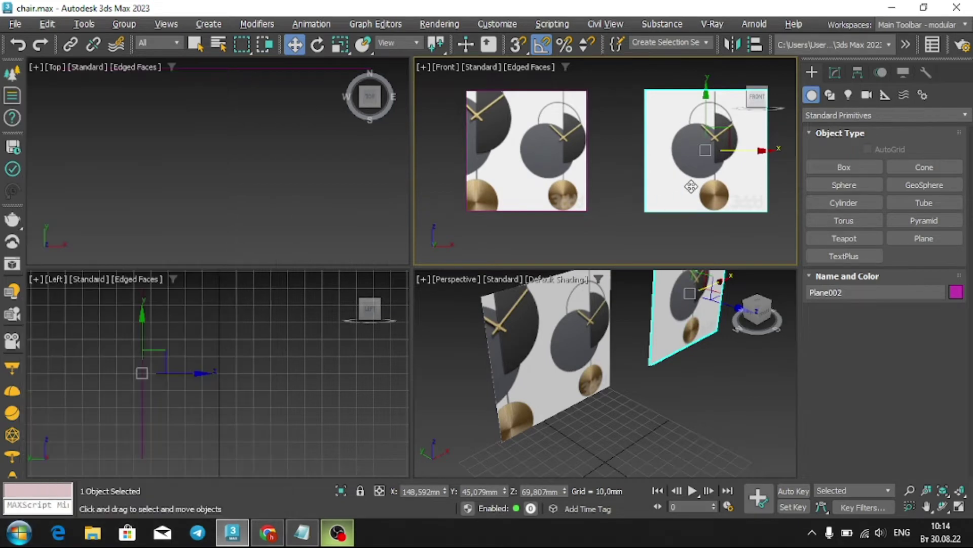
Start a new Plane in the maximized Front view, undoing an accidental square one.
middle_drag(688, 187, 663, 187)
click(948, 238)
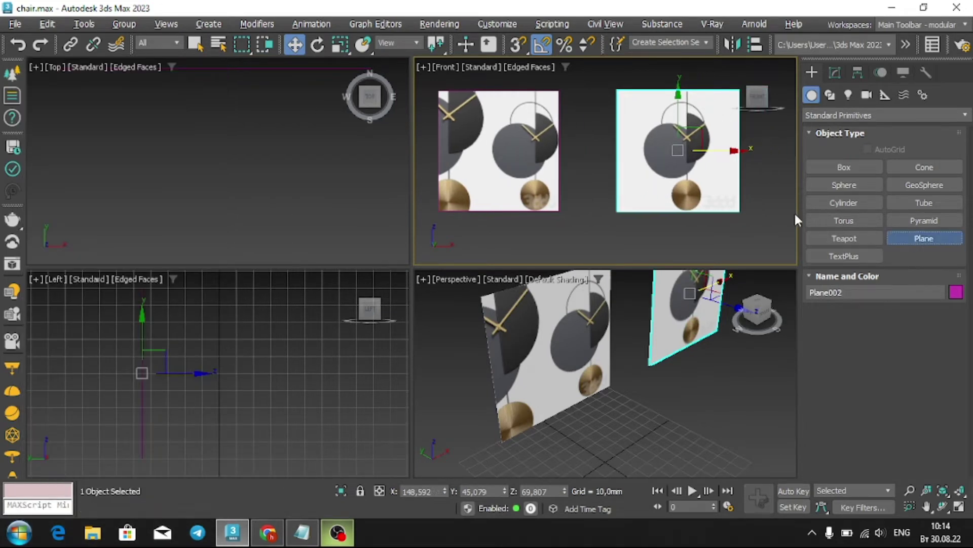
key(alt+w)
middle_drag(647, 208, 474, 210)
drag(319, 121, 390, 239)
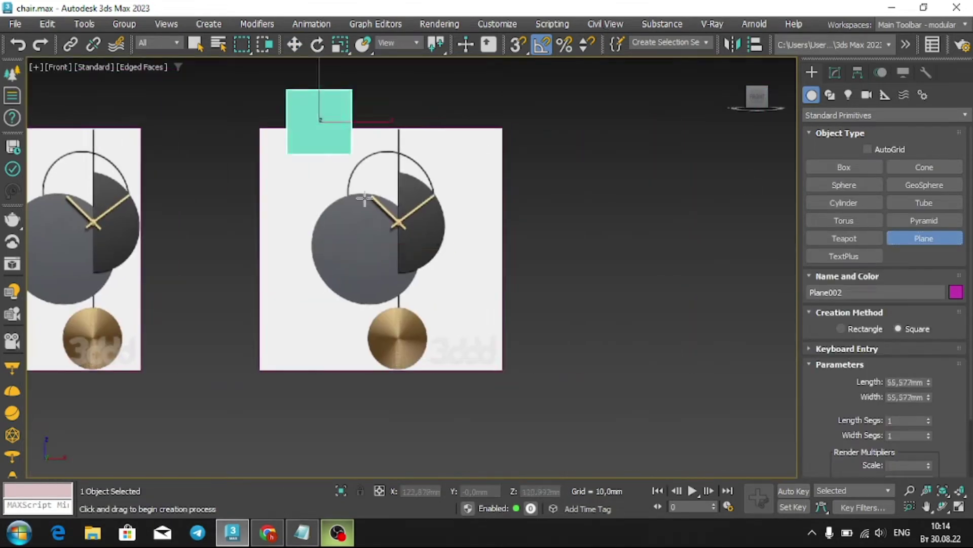
key(ctrl+z)
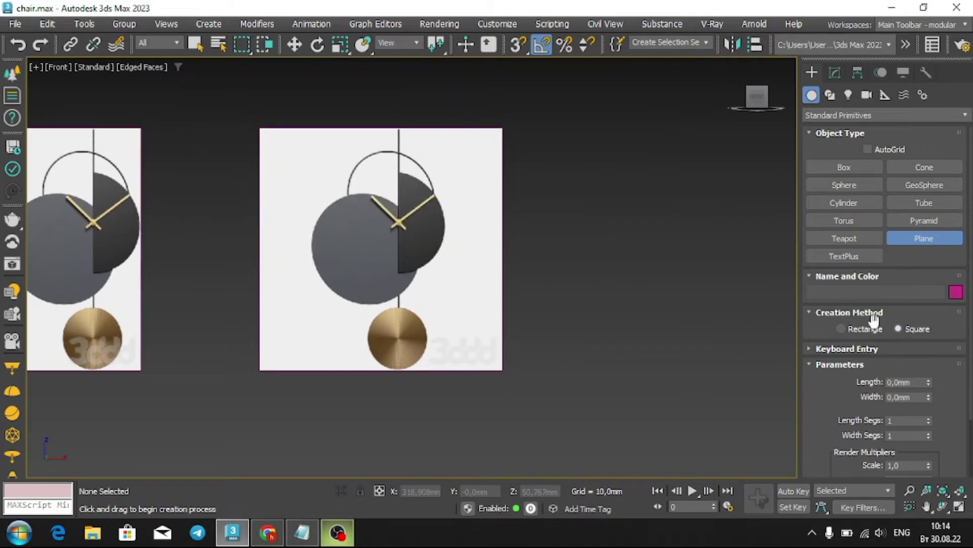
Draw a tall 125.046 × 72.209 mm plane and move it right of the reference picture.
drag(311, 109, 488, 414)
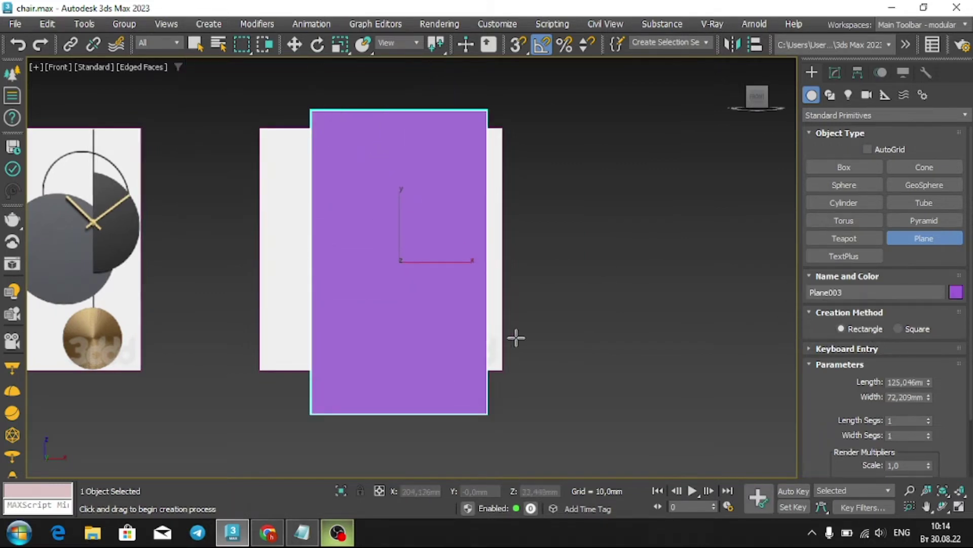
middle_drag(533, 313, 569, 310)
key(w)
drag(467, 251, 624, 252)
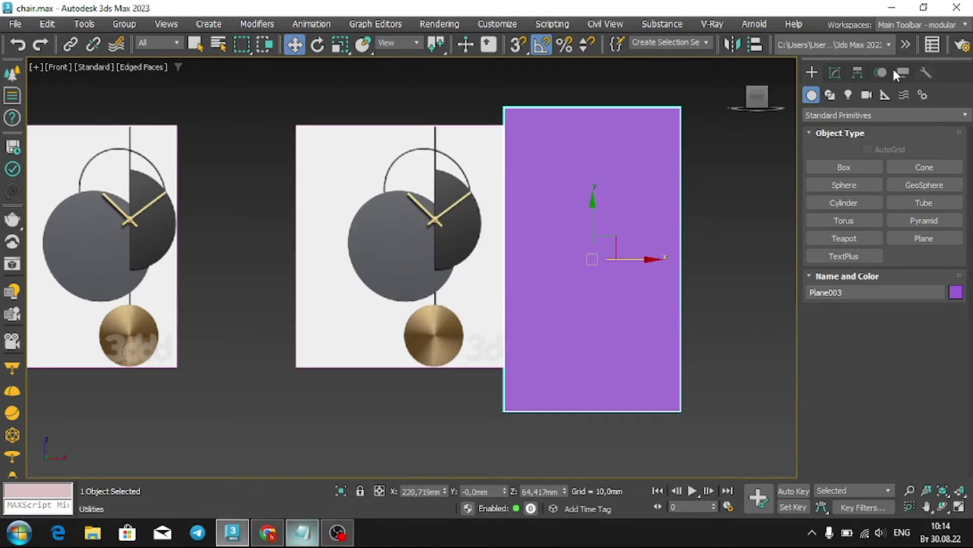
click(840, 71)
click(290, 539)
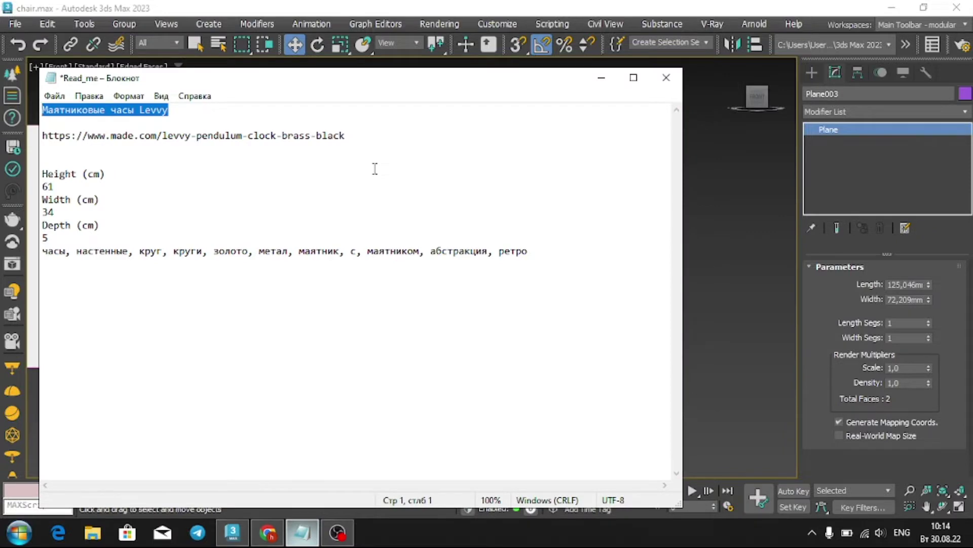
Set the plane's Length to 610 mm and Width to 340 mm.
click(612, 84)
drag(928, 296, 925, 300)
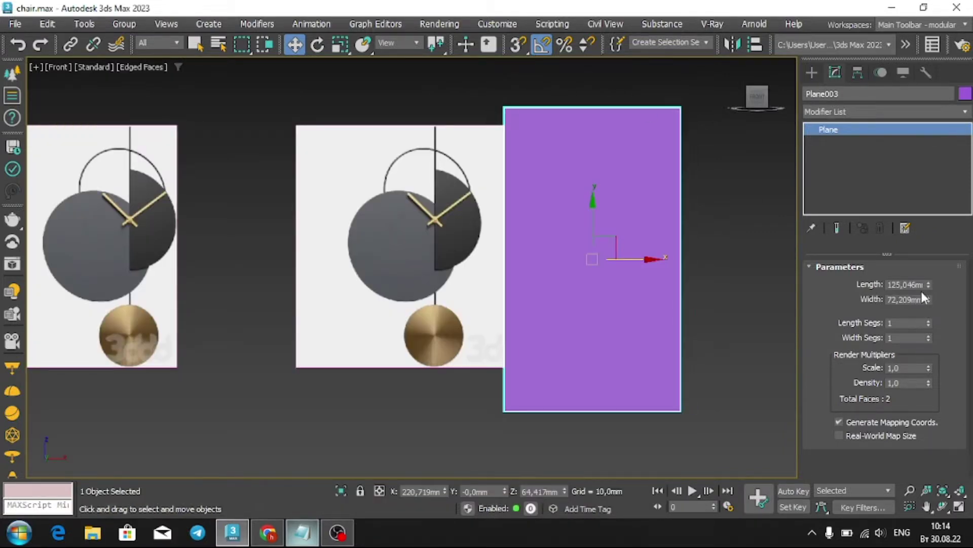
double_click(919, 285)
text(610)
key(Tab)
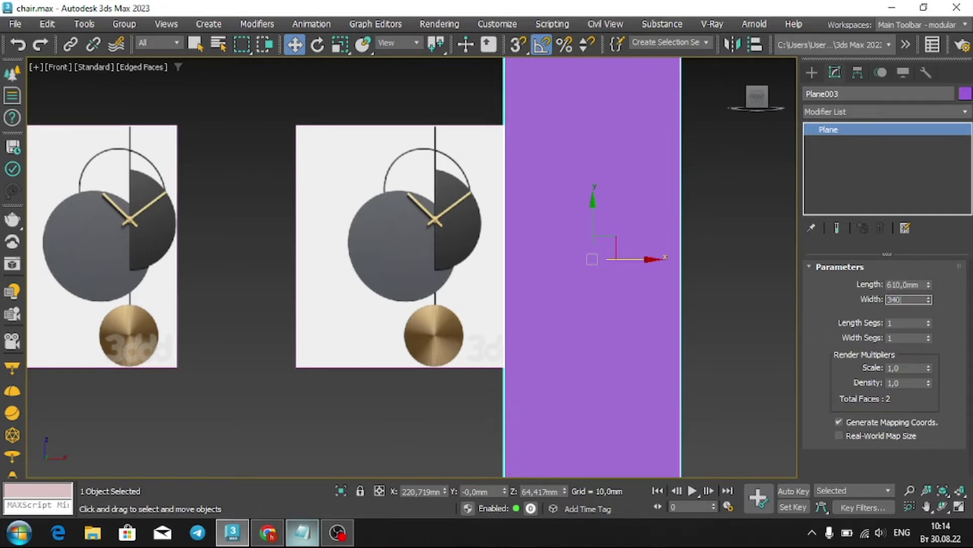
key(Return)
scroll(427, 189, down, 5)
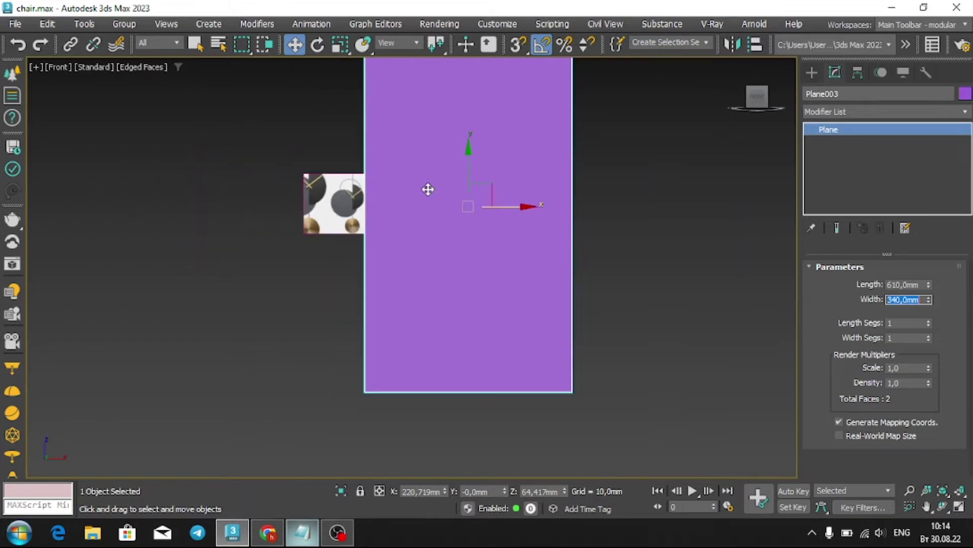
scroll(459, 241, down, 2)
scroll(499, 239, up, 2)
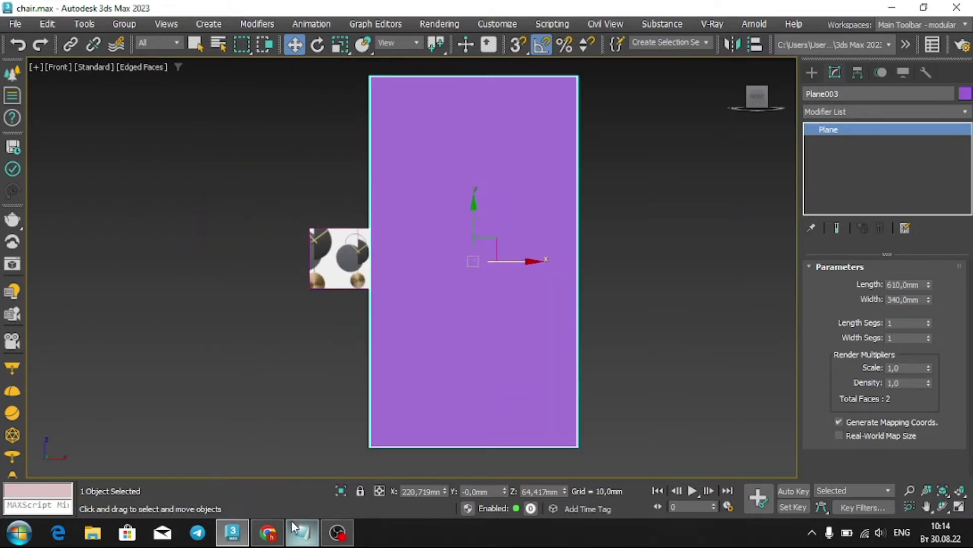
Recheck the Read_me dimensions, then delete the 610 × 340 mm plane.
click(300, 535)
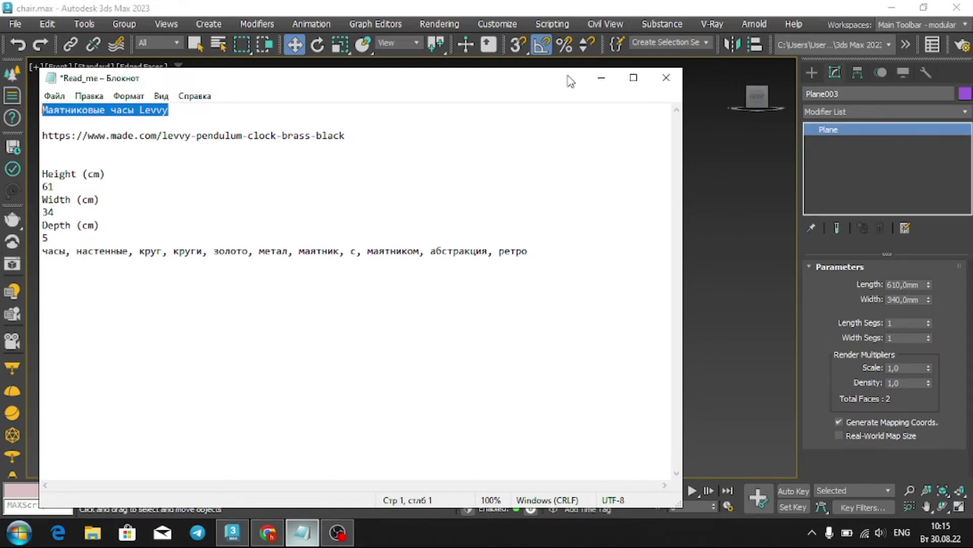
click(602, 78)
middle_drag(556, 176, 591, 202)
key(Delete)
click(813, 74)
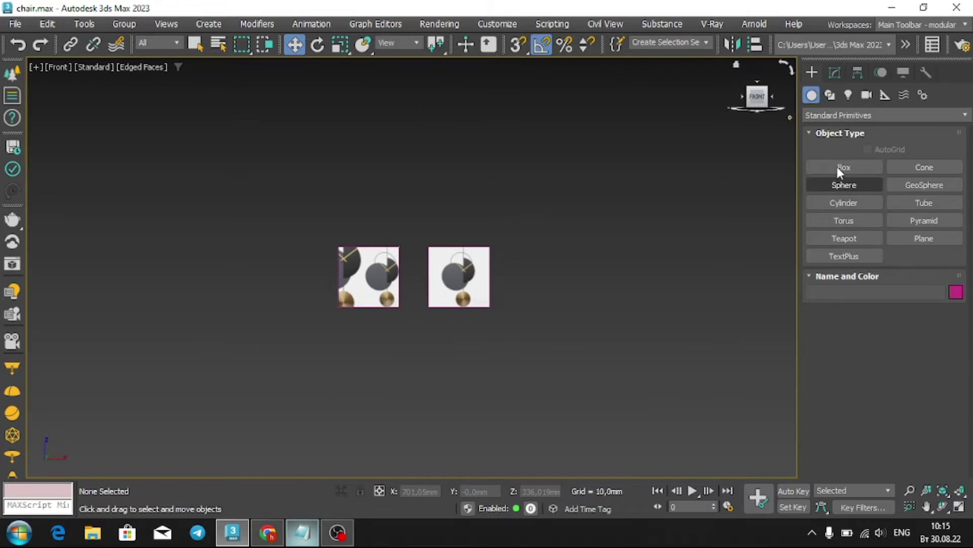
Create a Box in the Top view and move it onto the right reference picture.
click(838, 167)
key(alt+w)
right_click(193, 140)
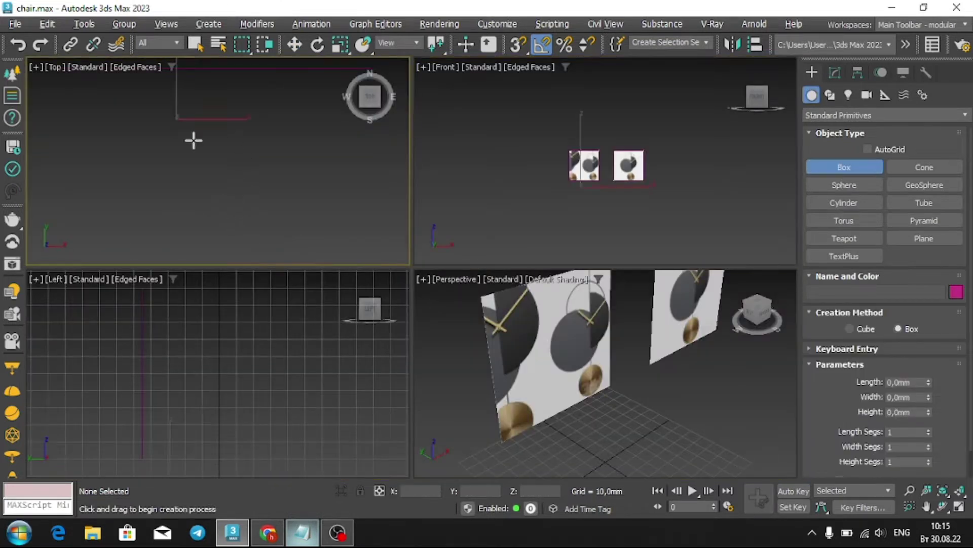
drag(174, 118, 300, 235)
click(245, 163)
right_click(659, 163)
key(alt+w)
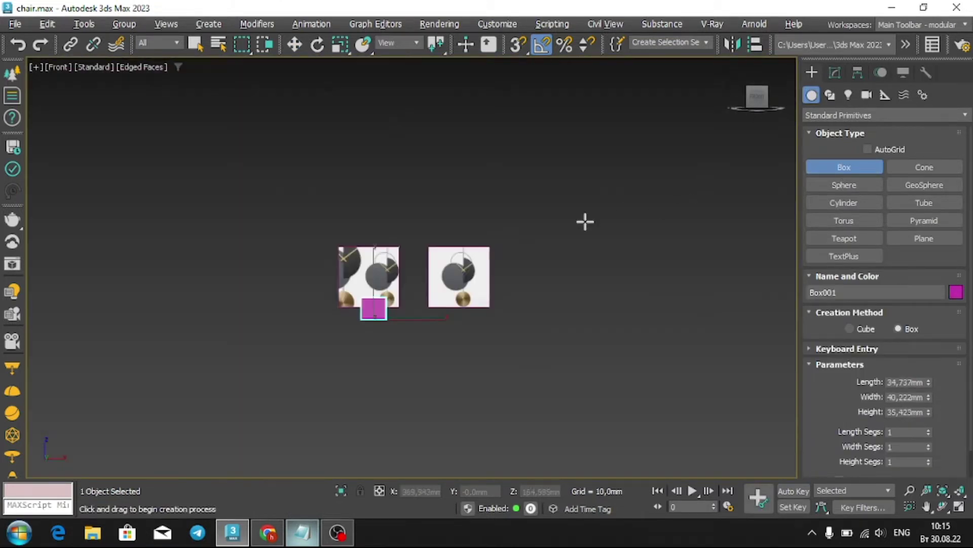
scroll(450, 266, up, 3)
key(w)
drag(339, 343, 517, 292)
Set the box Width to 340 mm and Height to 610 mm from the Read_me notes.
click(835, 72)
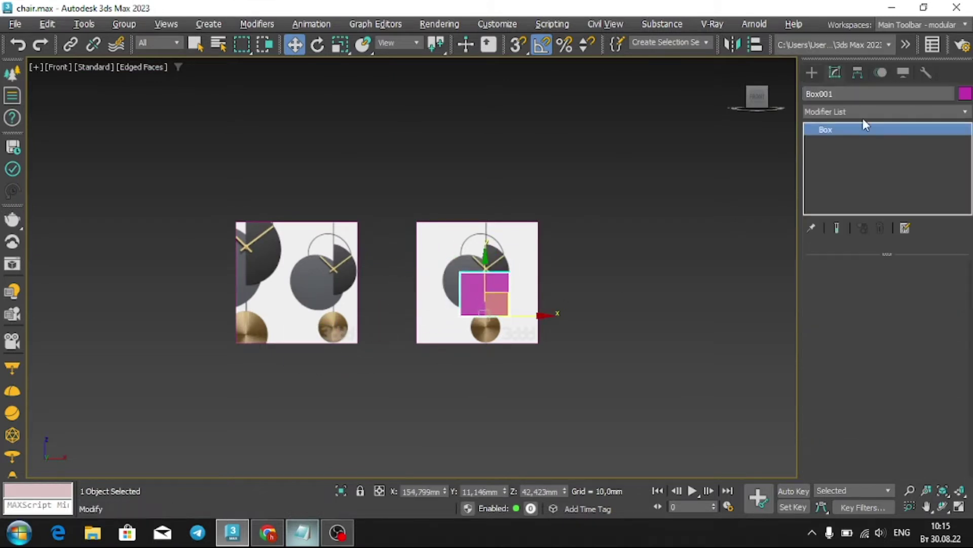
click(307, 536)
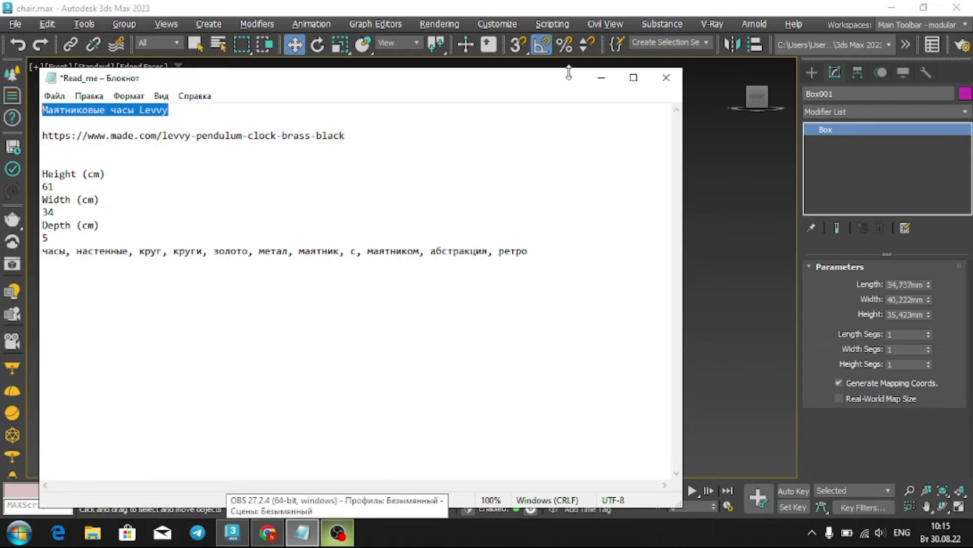
click(602, 83)
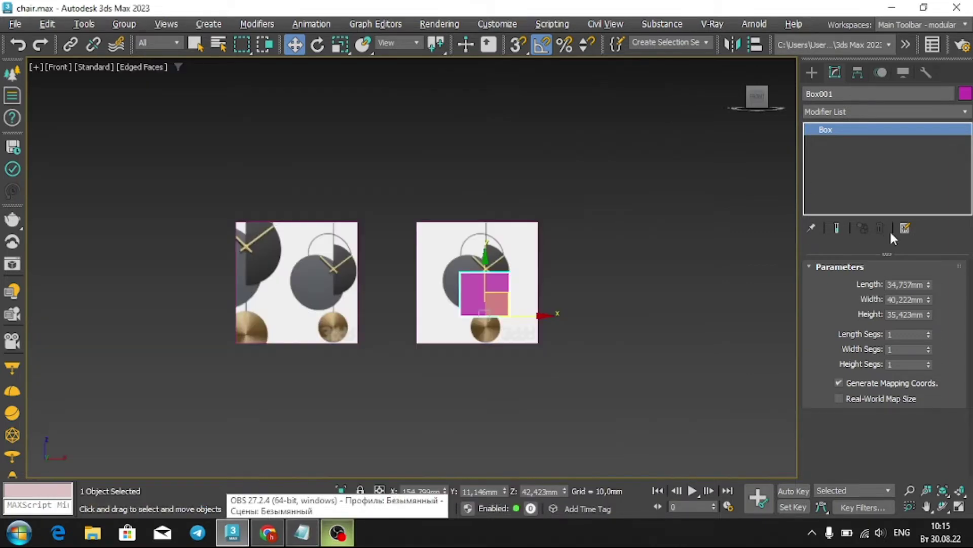
double_click(912, 300)
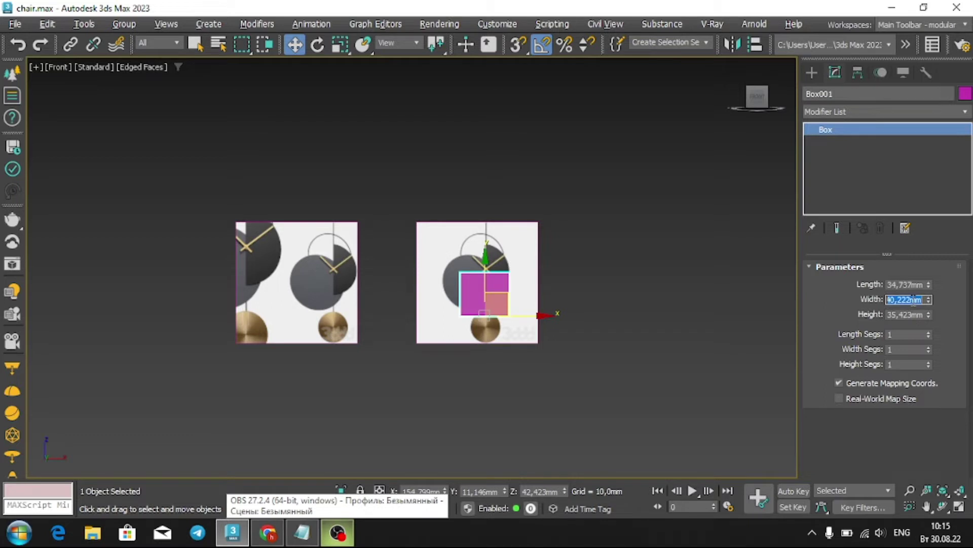
text(340)
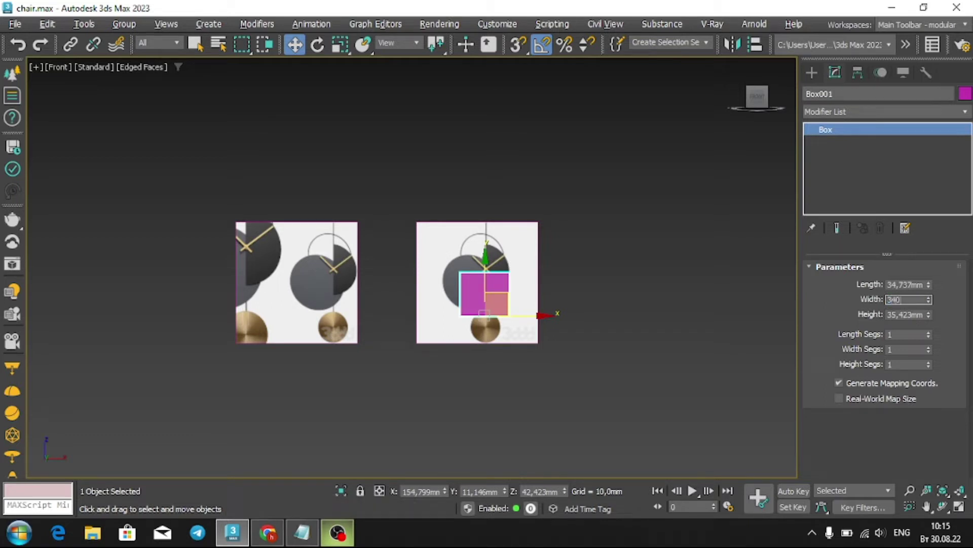
key(Return)
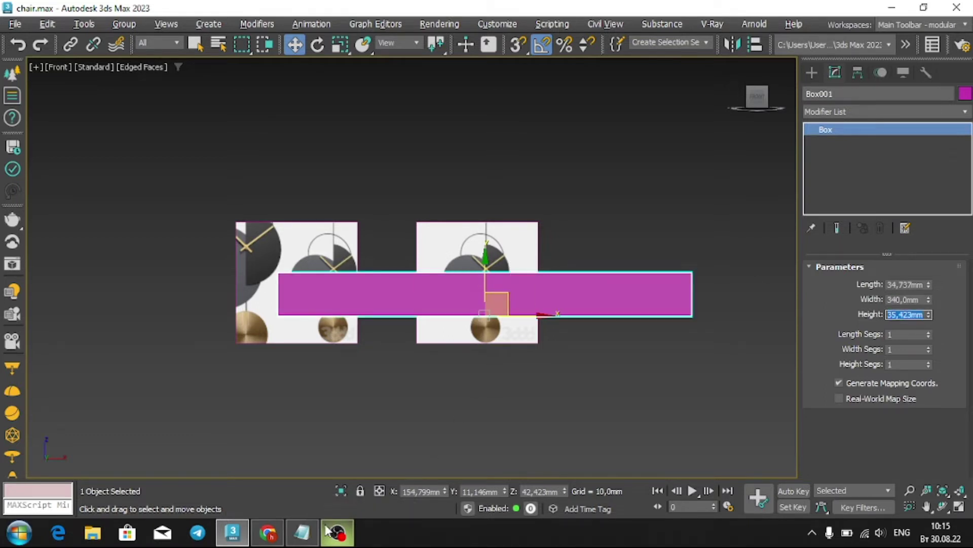
click(302, 532)
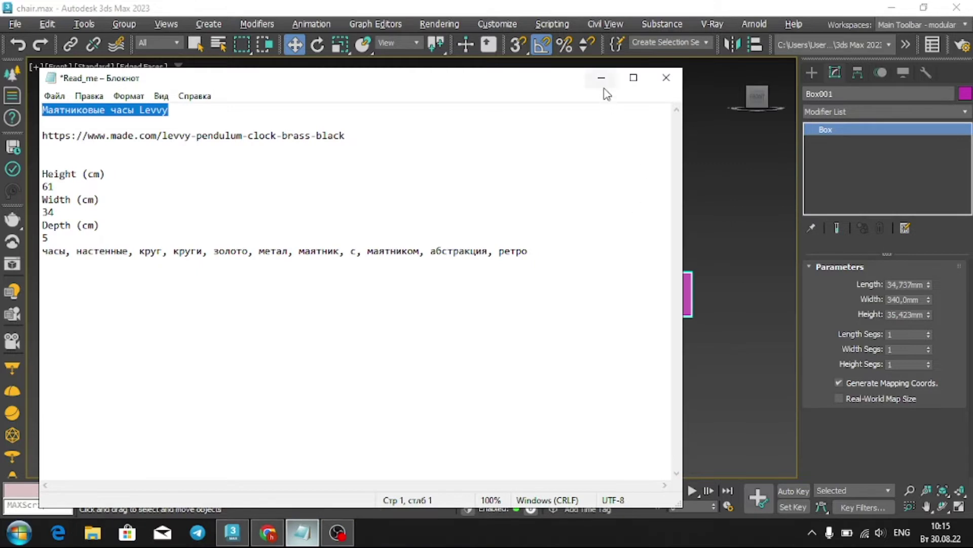
click(601, 77)
double_click(907, 315)
text(610)
key(Return)
Set the box Length to 50 mm and select the box.
double_click(918, 284)
text(50)
key(Return)
middle_drag(632, 219, 531, 302)
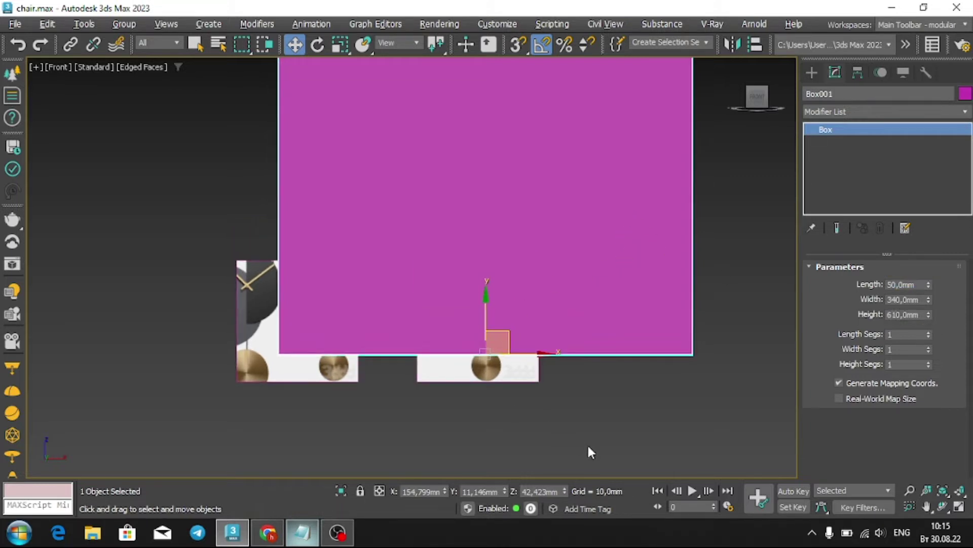
drag(474, 370, 476, 371)
click(576, 252)
right_click(576, 251)
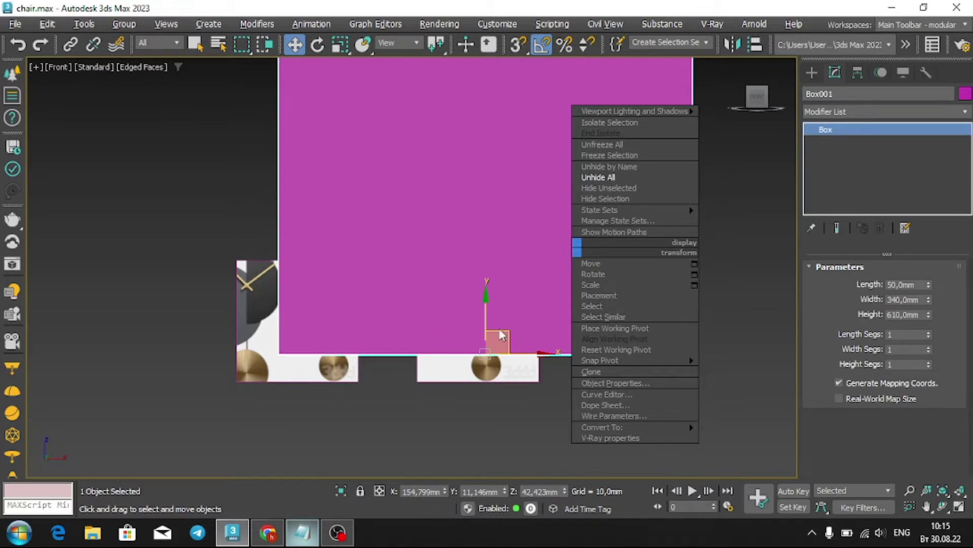
Enable See-Through on Box001 and scale Plane002's clock picture up toward the box outline.
click(588, 383)
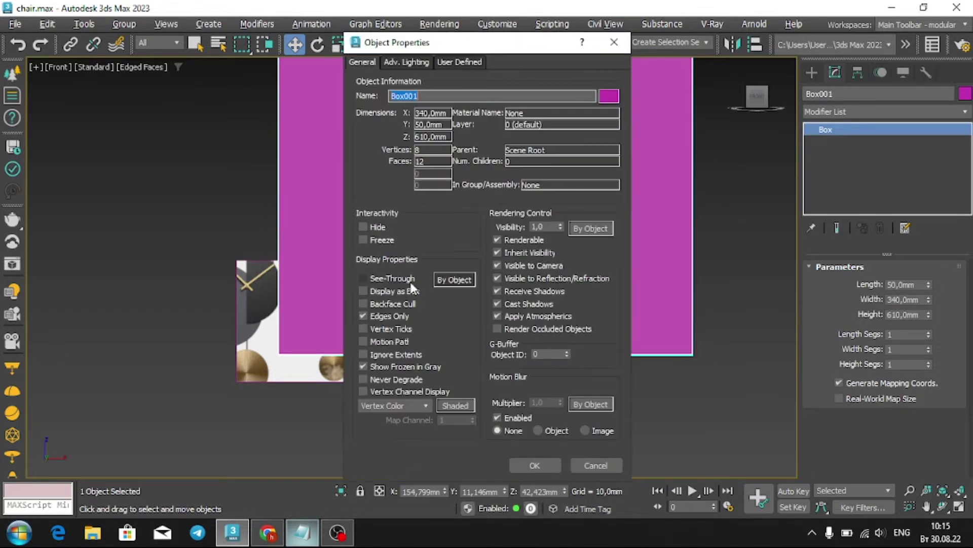
click(547, 466)
mouse_move(472, 366)
mouse_down()
mouse_move(484, 176)
mouse_move(470, 216)
mouse_up()
scroll(472, 366, down, 5)
key(r)
scroll(495, 202, up, 5)
key(w)
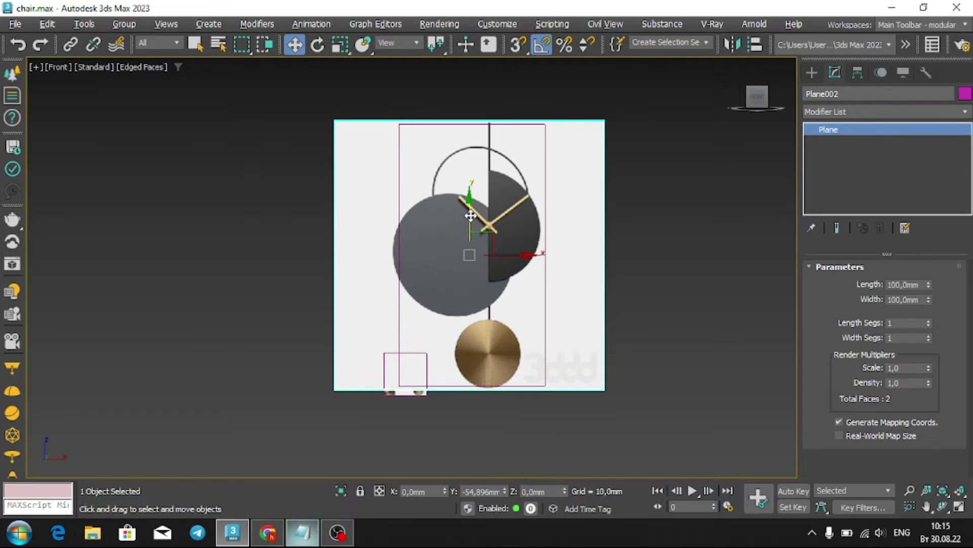
Fine-tune Plane002's scale and position so the clock fills Box001's outline.
drag(498, 253, 502, 259)
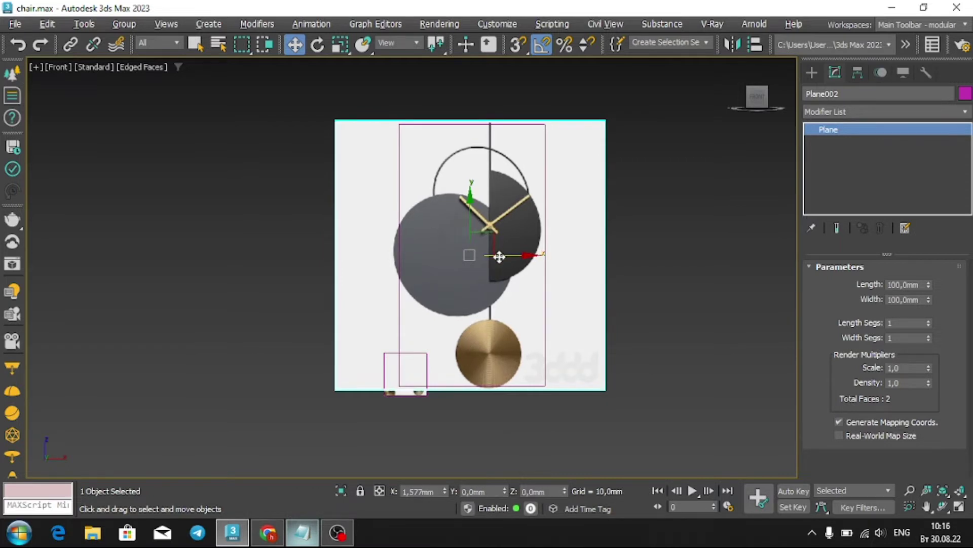
key(r)
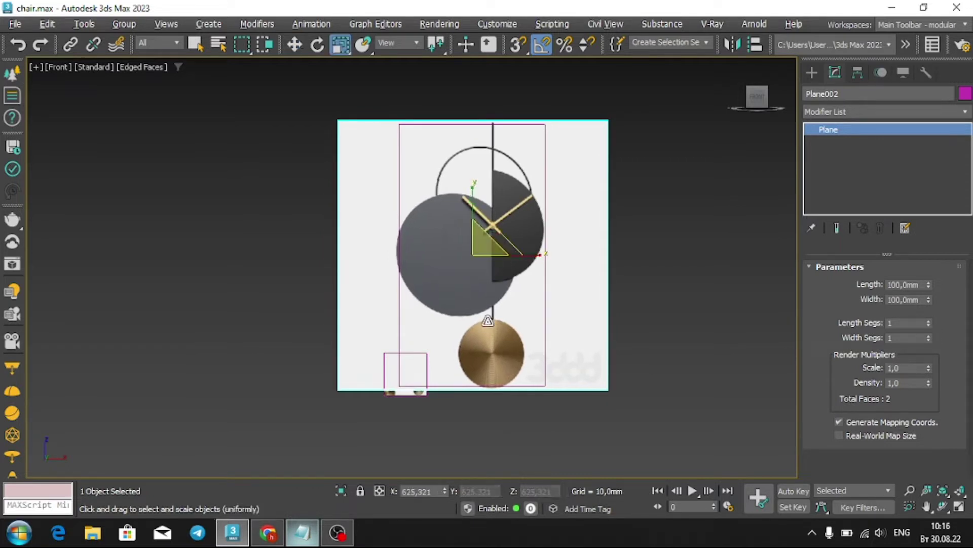
click(445, 494)
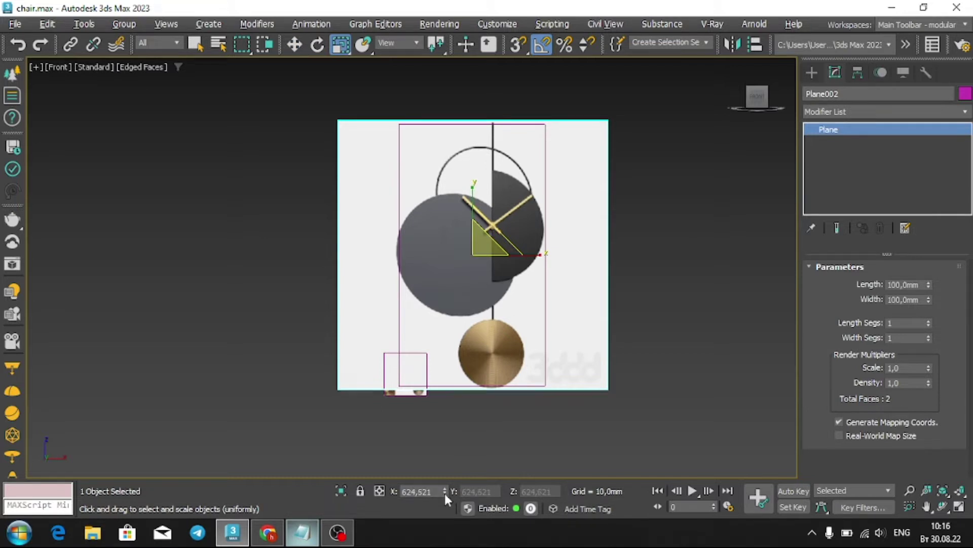
drag(446, 494, 425, 146)
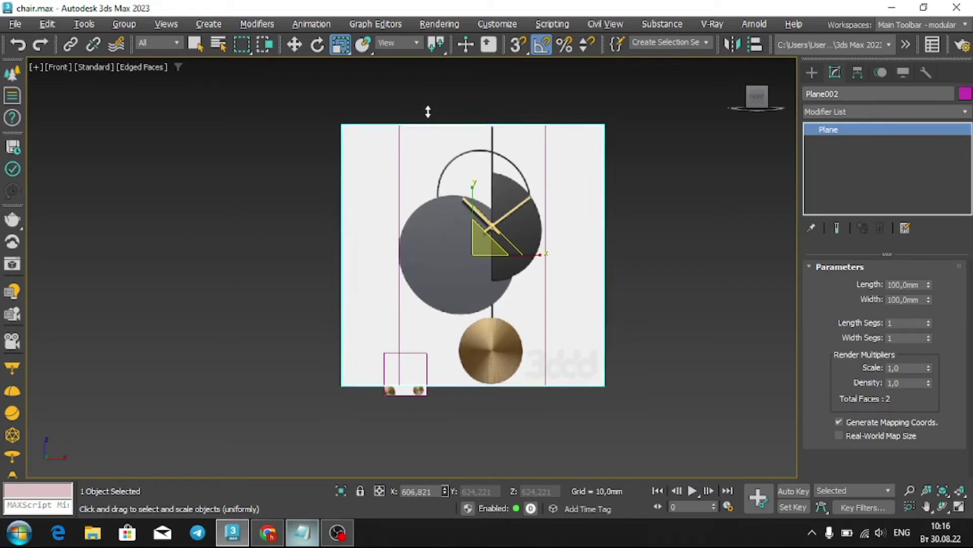
drag(424, 148, 425, 84)
key(w)
drag(510, 254, 513, 268)
drag(475, 214, 477, 214)
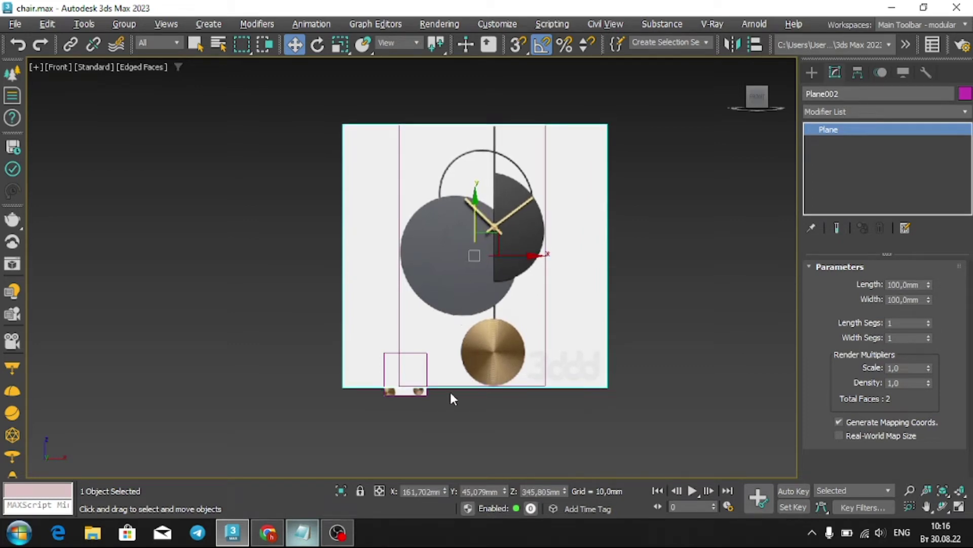
Delete the small leftover Plane001 reference picture and pan the clock lower in view.
click(424, 390)
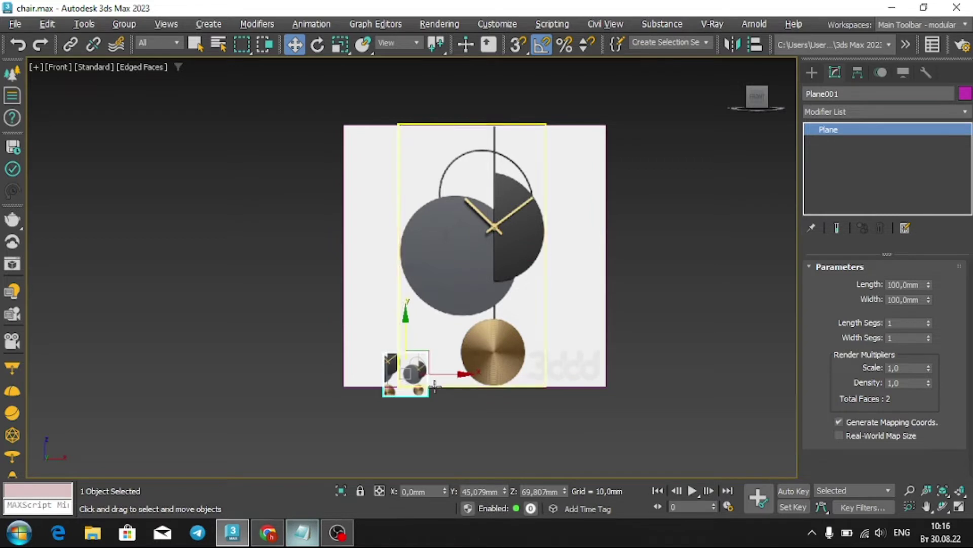
key(Delete)
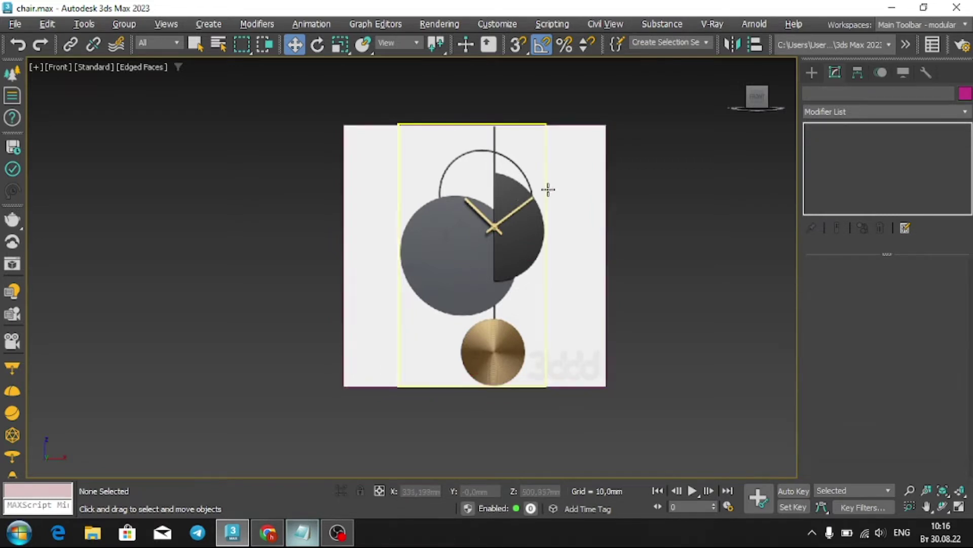
middle_drag(548, 189, 541, 232)
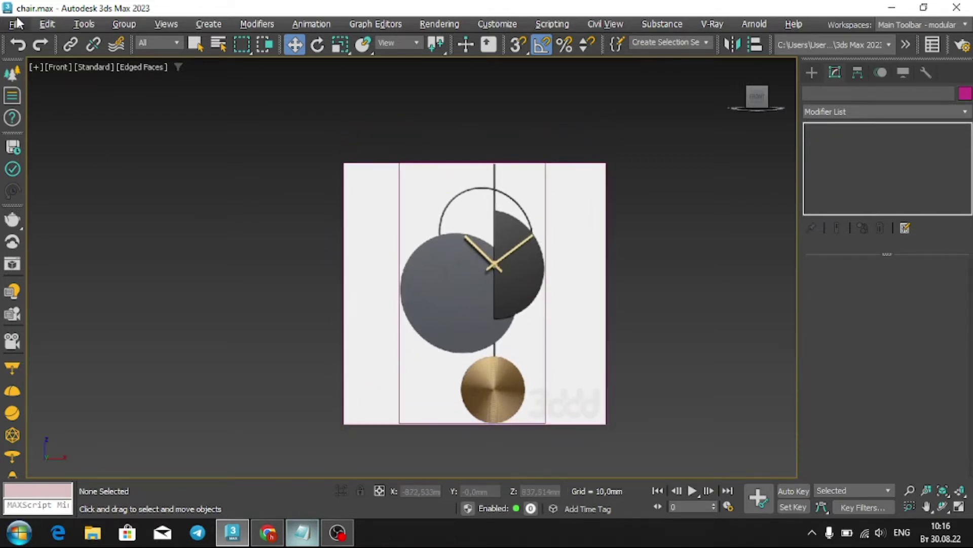
Save the scene as chasi.max in D:\3d models\Маятниковые часы Levvy.
click(18, 23)
click(50, 161)
click(42, 236)
double_click(297, 131)
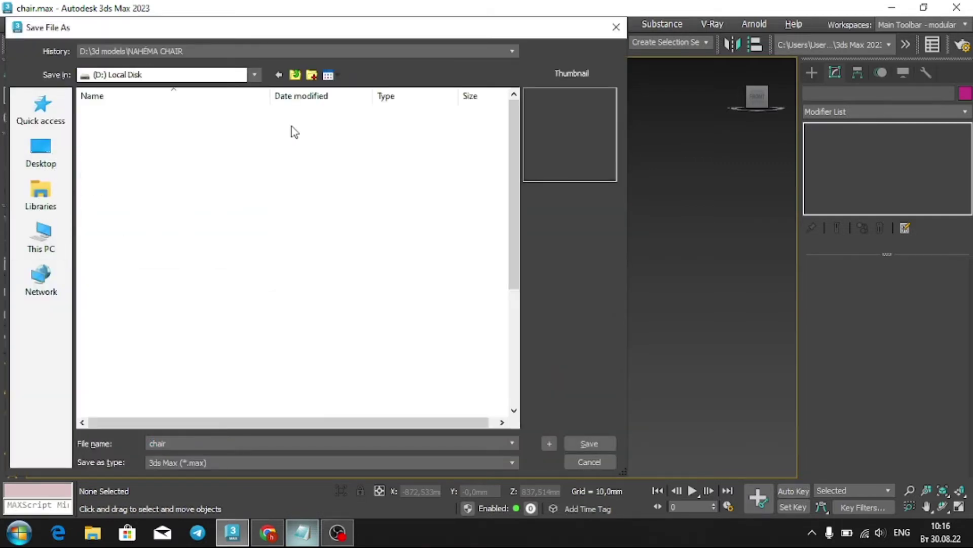
double_click(117, 111)
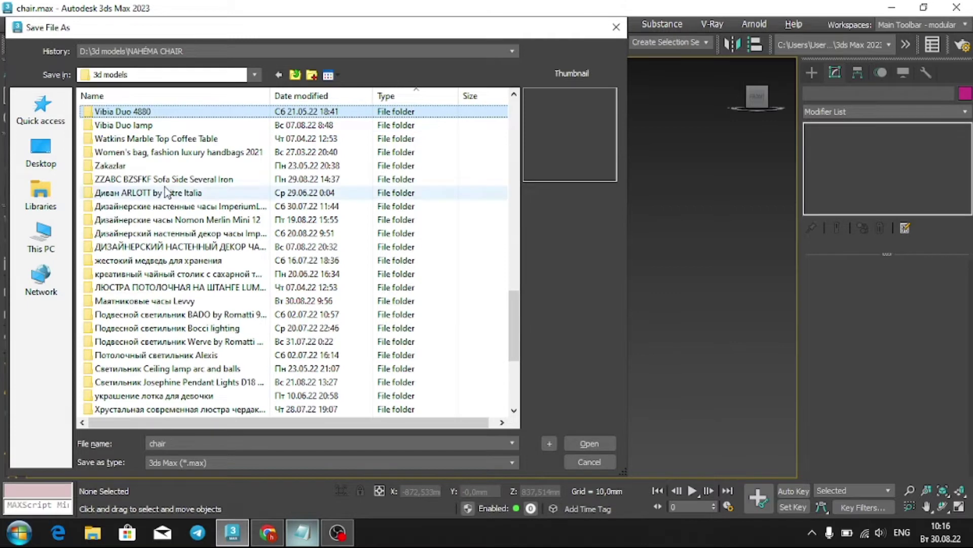
double_click(152, 301)
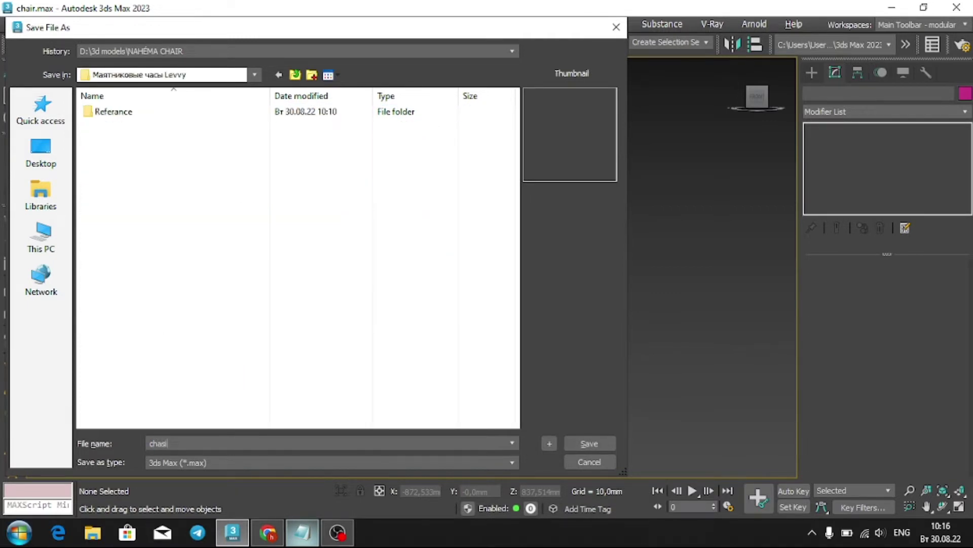
key(Return)
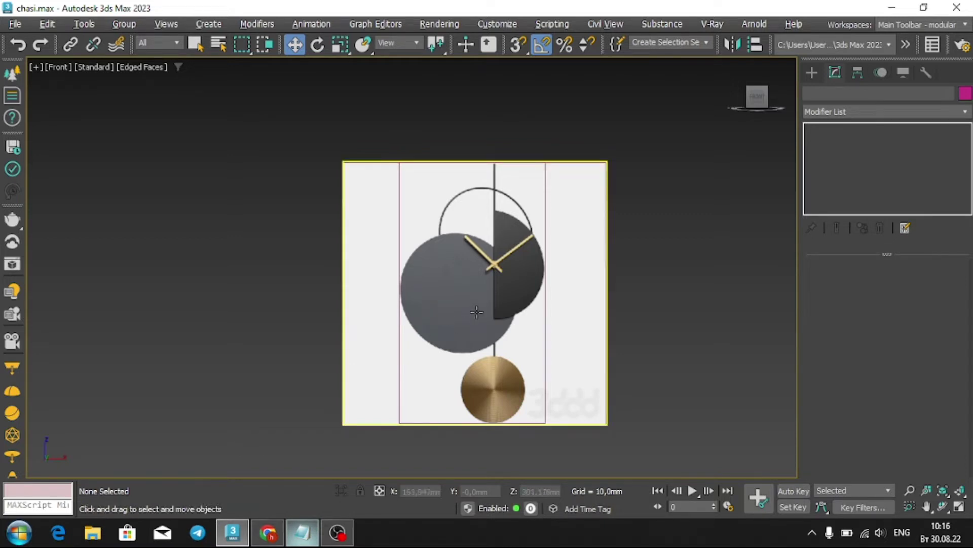
Draw a circle spline over the gold pendulum disc.
scroll(475, 309, up, 1)
scroll(475, 309, up, 1)
scroll(550, 314, down, 2)
middle_drag(573, 286, 512, 206)
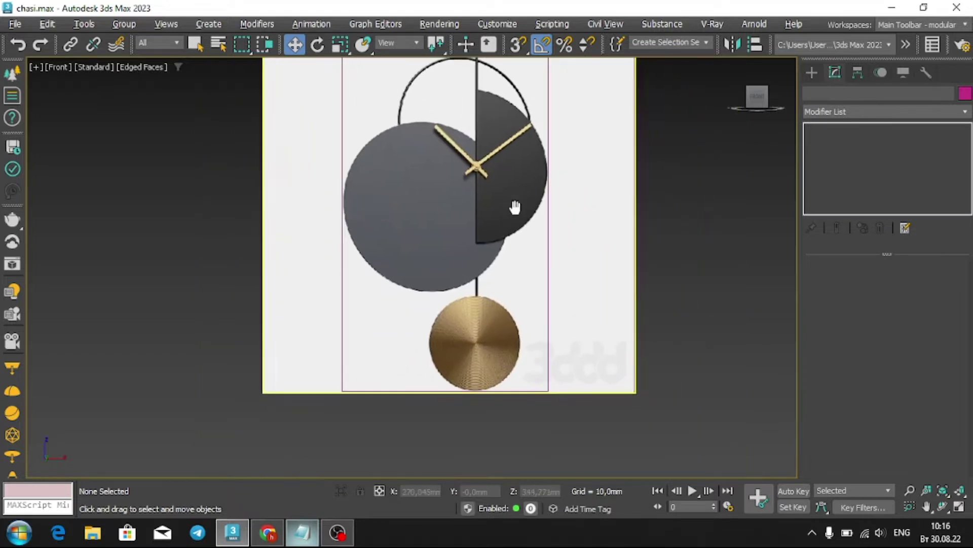
click(811, 72)
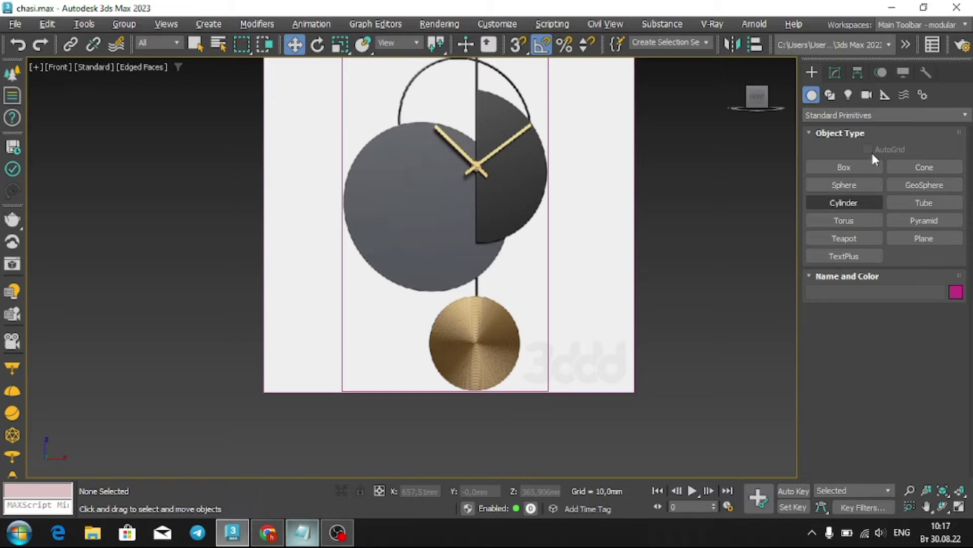
click(831, 96)
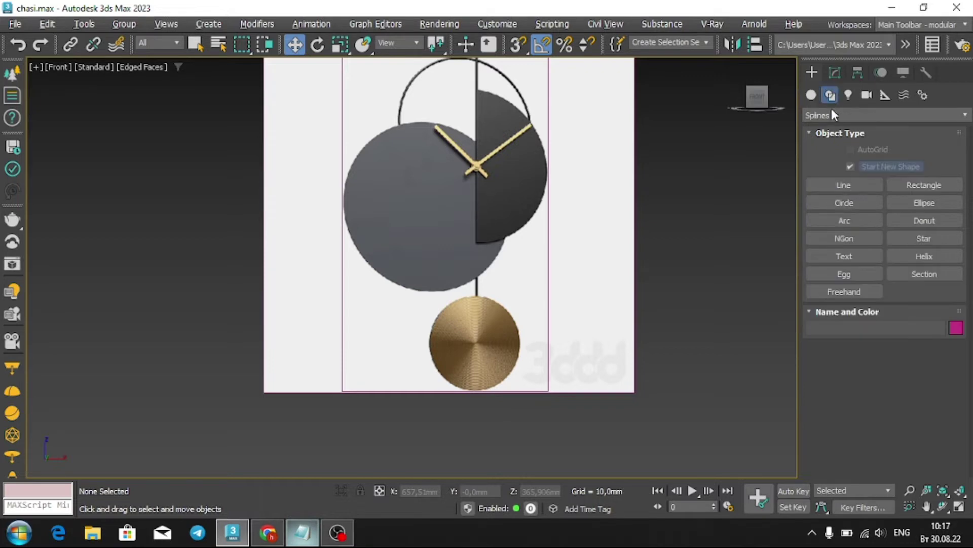
click(855, 202)
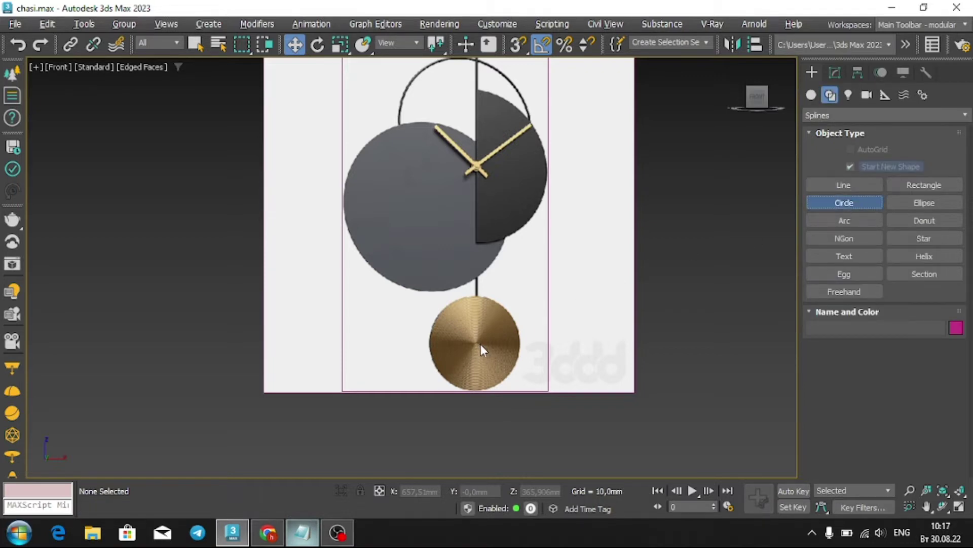
scroll(479, 342, up, 2)
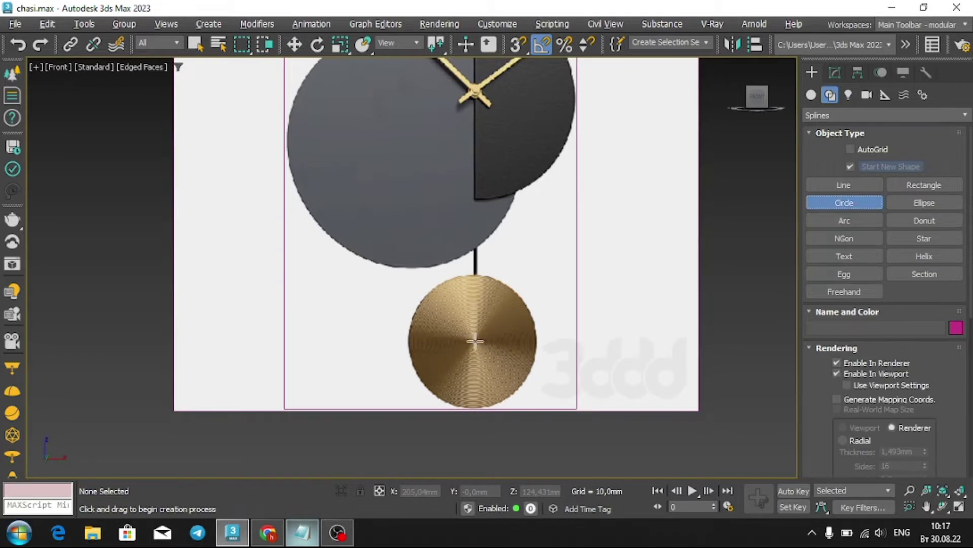
drag(474, 342, 537, 346)
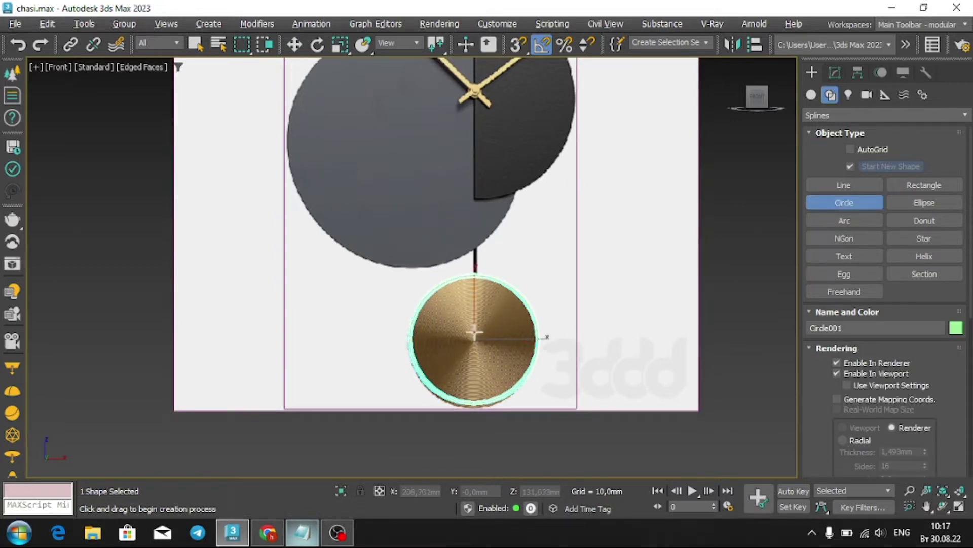
Turn off the circle's viewport rendering and stretch it vertically to about 106%.
key(w)
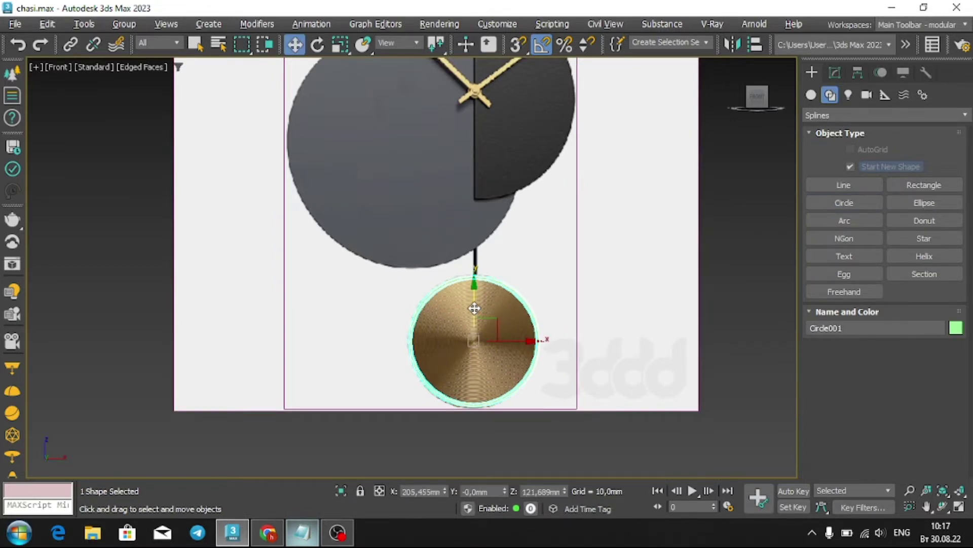
click(835, 72)
click(878, 282)
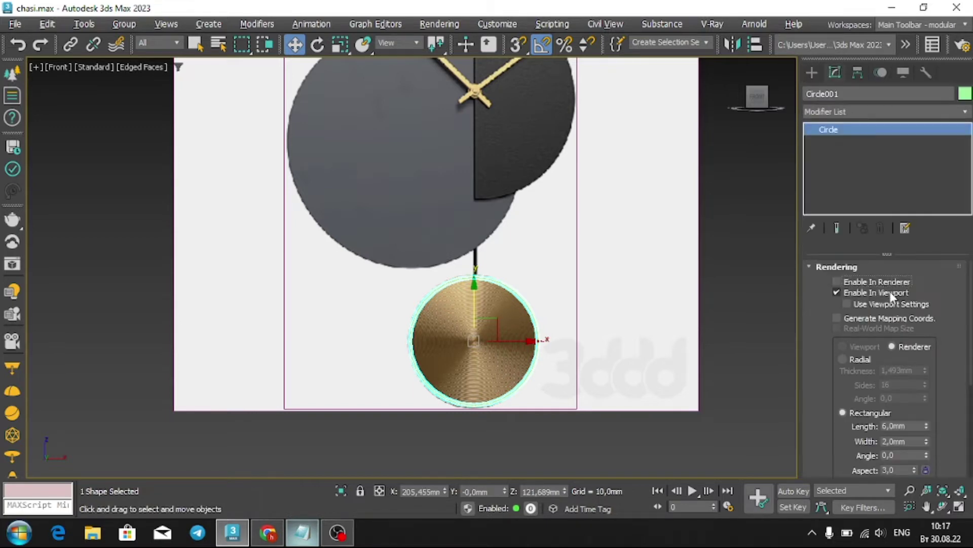
scroll(507, 325, up, 3)
middle_drag(487, 317, 494, 332)
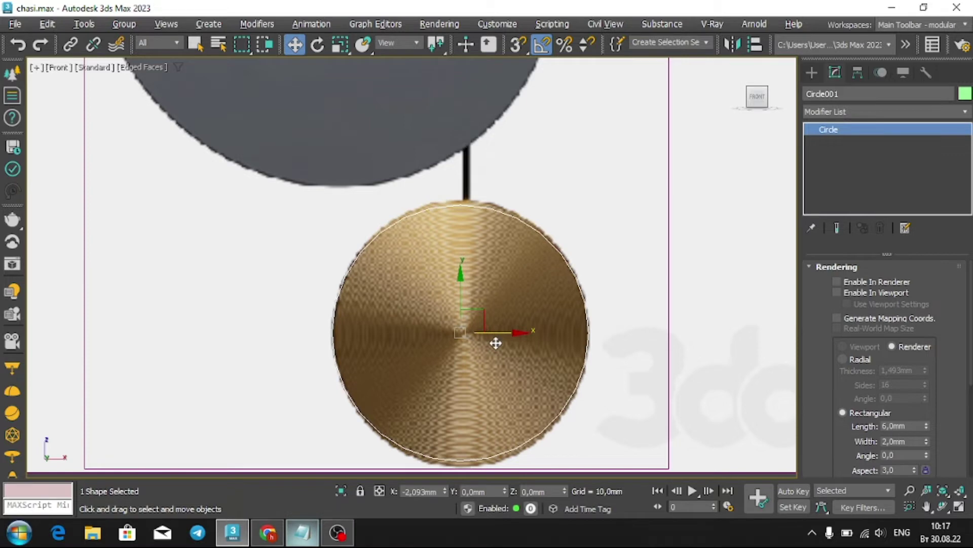
key(r)
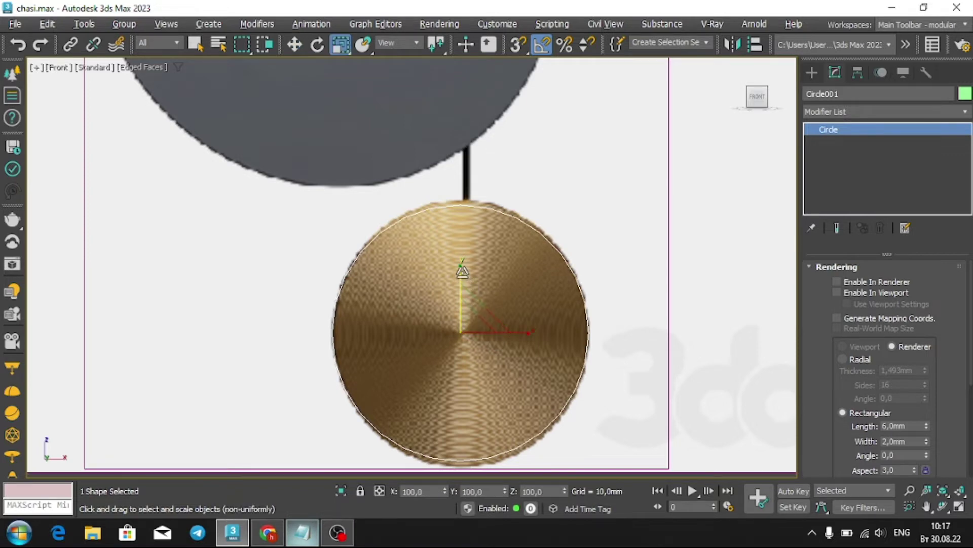
drag(463, 270, 462, 269)
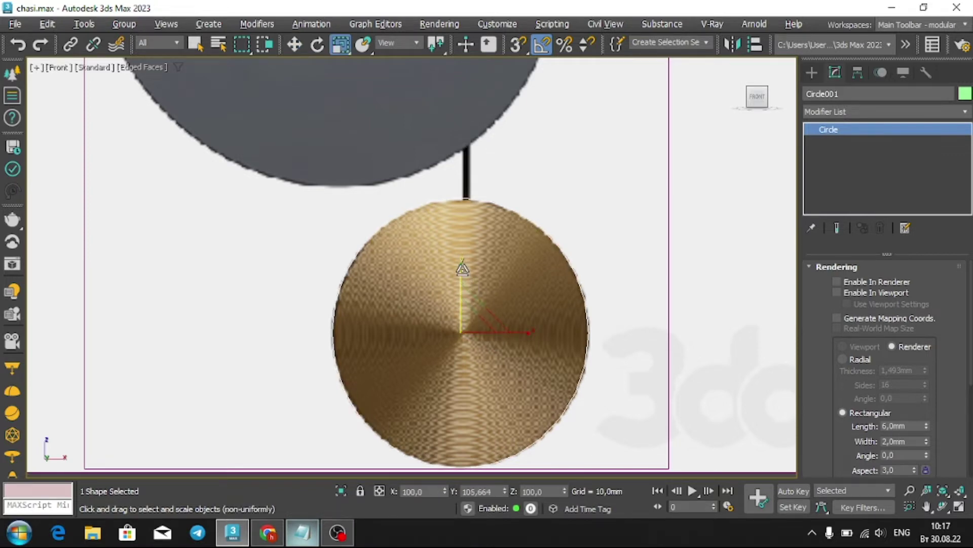
key(w)
click(924, 71)
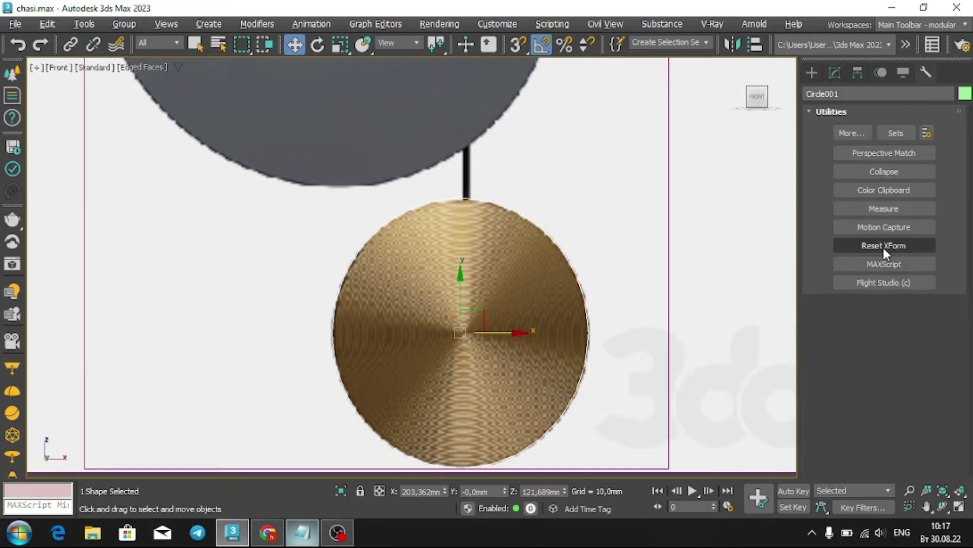
Reset the circle's XForm, then undo an accidental conversion to Editable Poly.
click(884, 245)
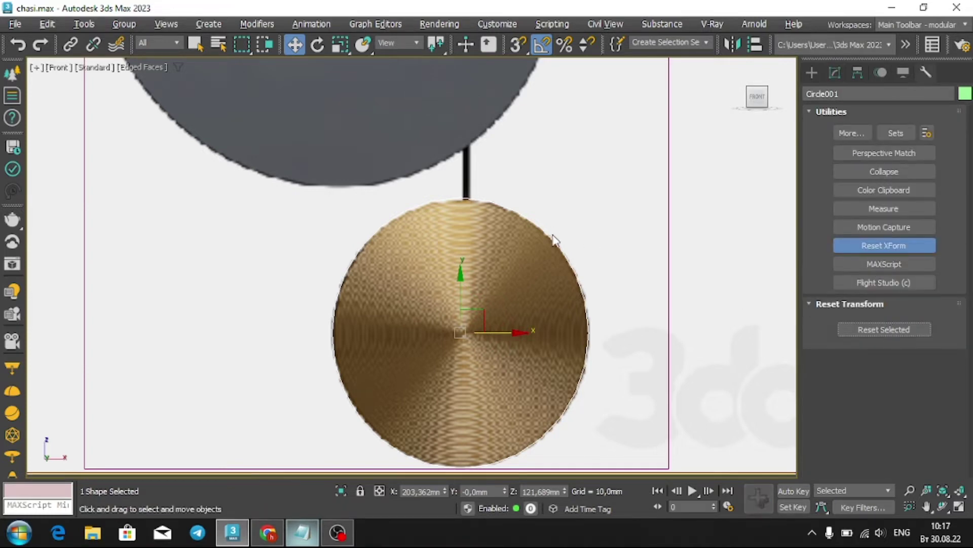
right_click(676, 234)
click(702, 434)
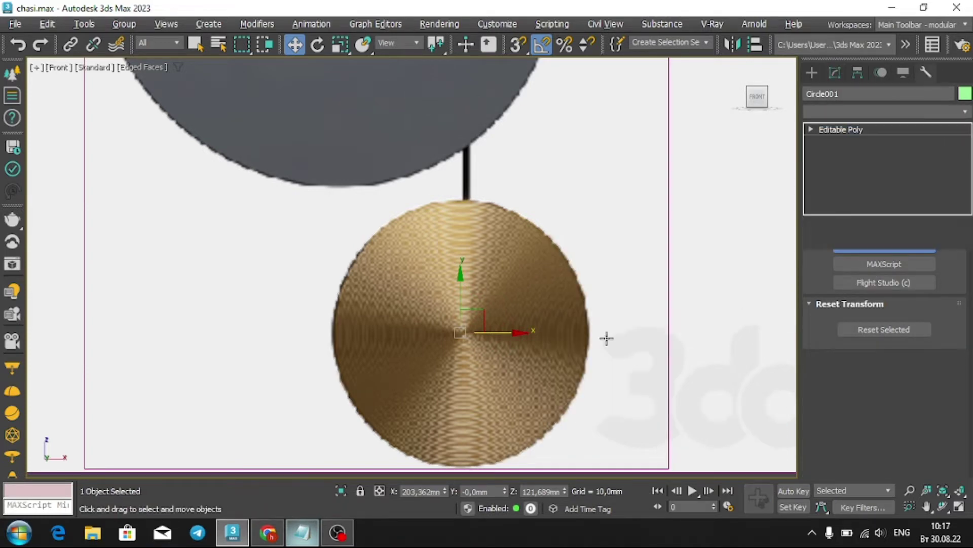
key(3)
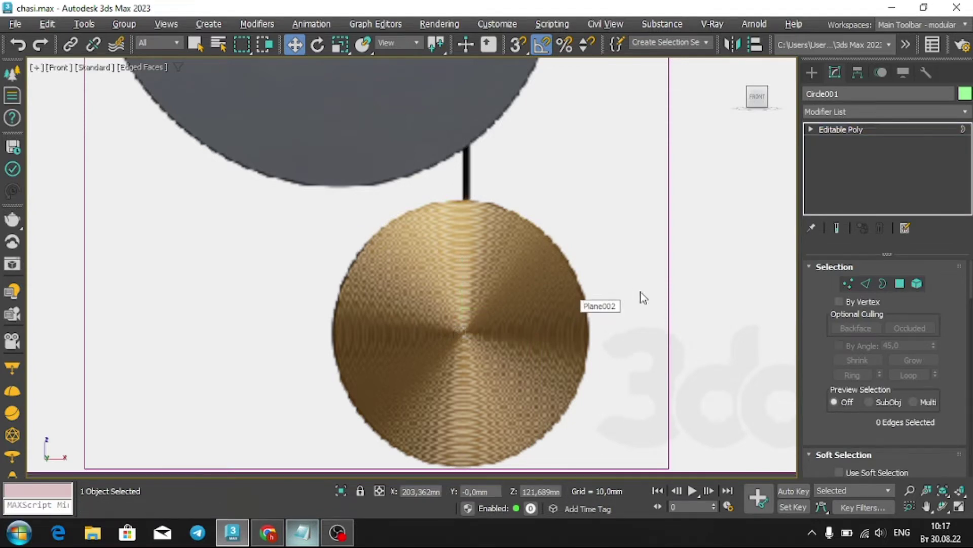
key(alt+w)
key(alt+w)
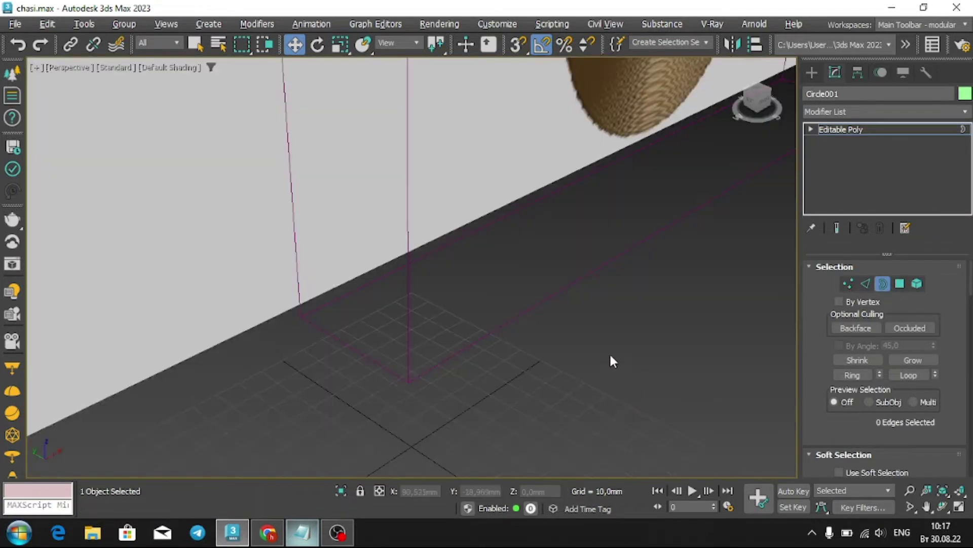
scroll(604, 345, down, 3)
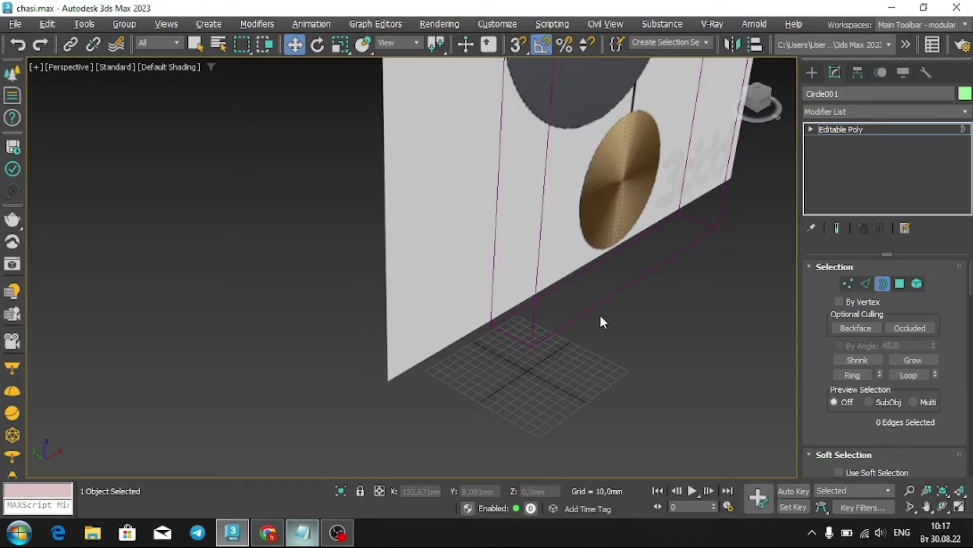
key(ctrl+z)
Convert the circle to an Editable Spline, undoing a second trial Editable Poly conversion.
mouse_move(602, 322)
alt+middle_down()
mouse_move(636, 254)
mouse_move(583, 191)
alt+middle_up()
right_click(583, 191)
click(737, 368)
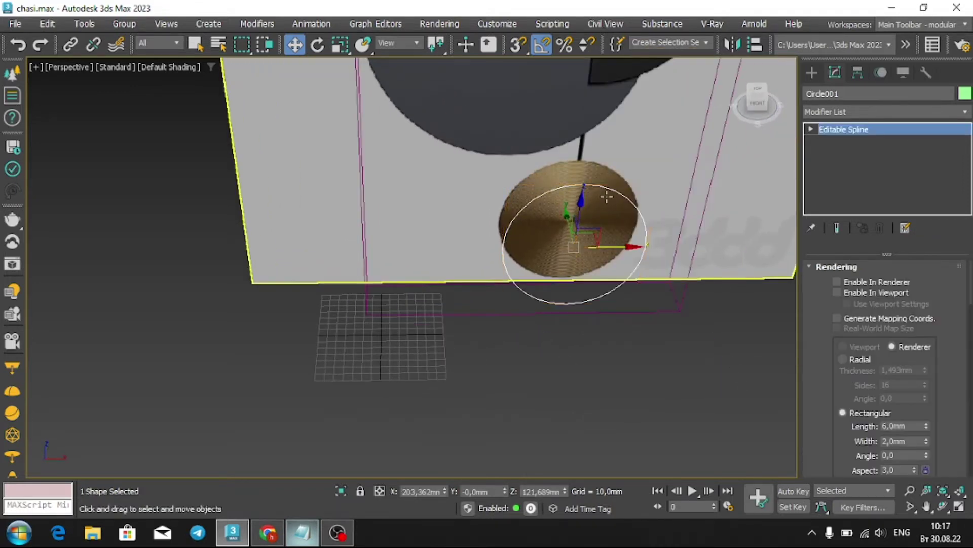
right_click(603, 193)
click(741, 393)
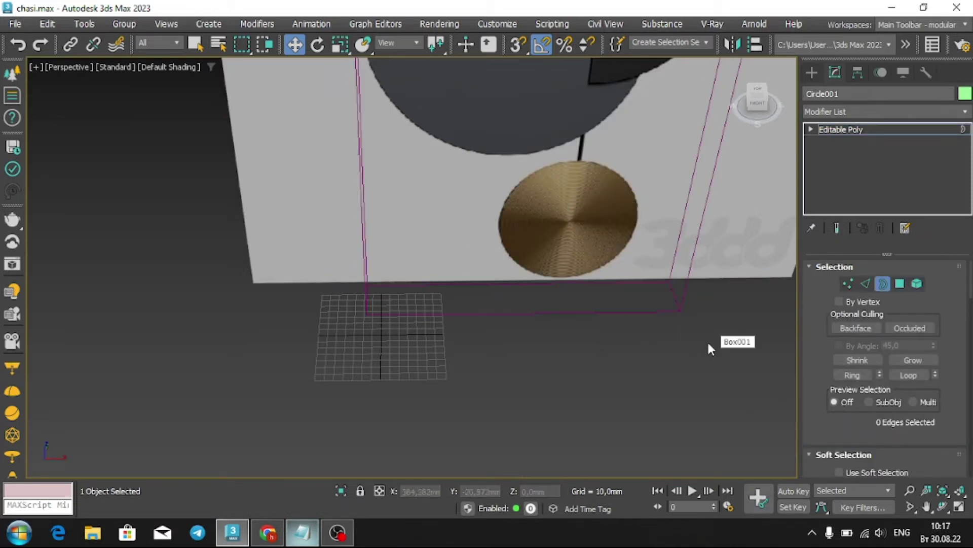
key(ctrl+z)
mouse_move(597, 253)
alt+middle_down()
mouse_move(604, 177)
mouse_move(652, 202)
mouse_move(802, 154)
alt+middle_up()
Remove the Edit Poly modifier and enable rendering so the circle shows as a 6mm × 2mm ring.
click(857, 114)
scroll(858, 115, down, 7)
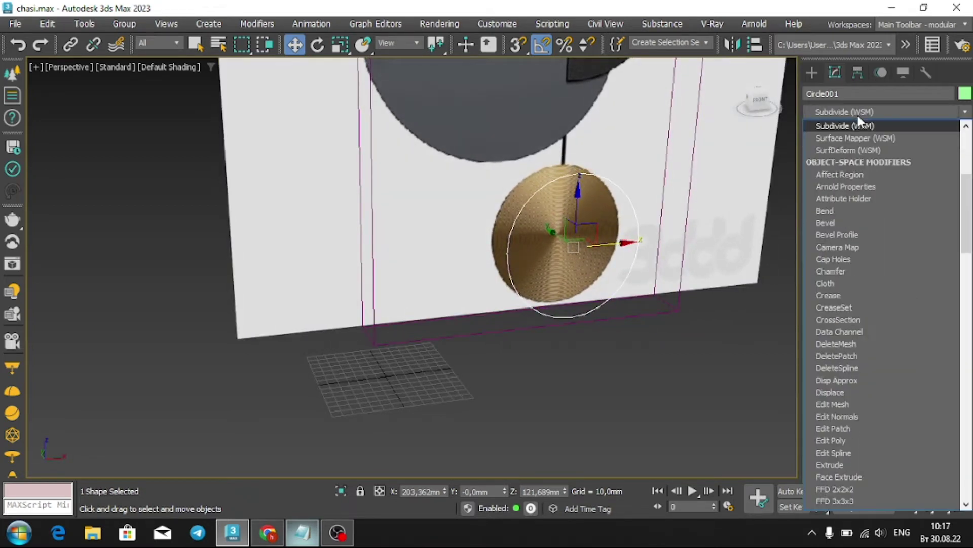
scroll(857, 115, down, 1)
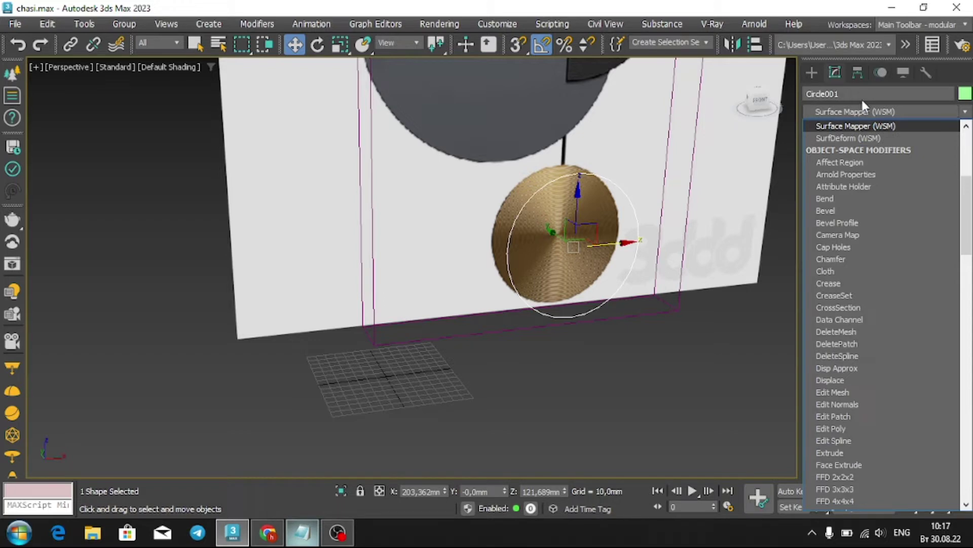
click(862, 97)
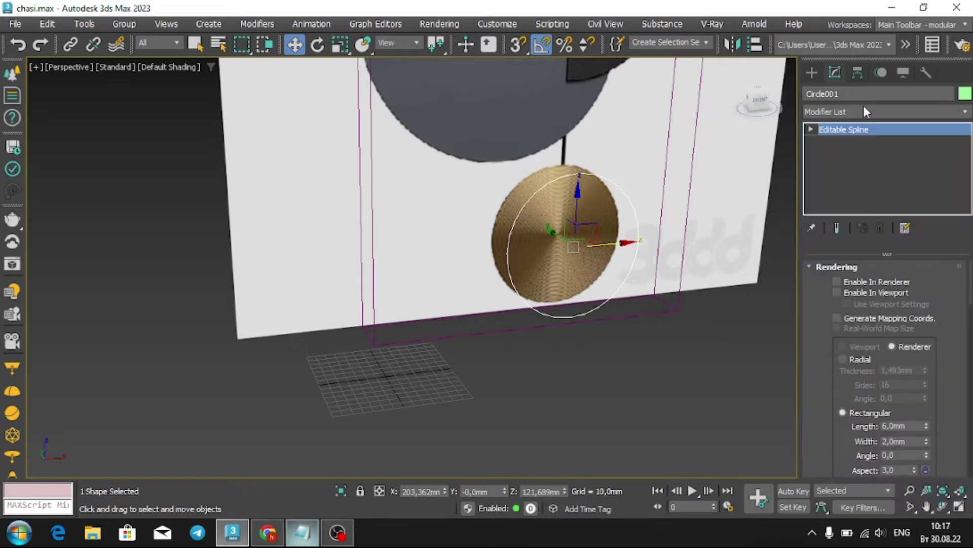
click(863, 112)
click(849, 159)
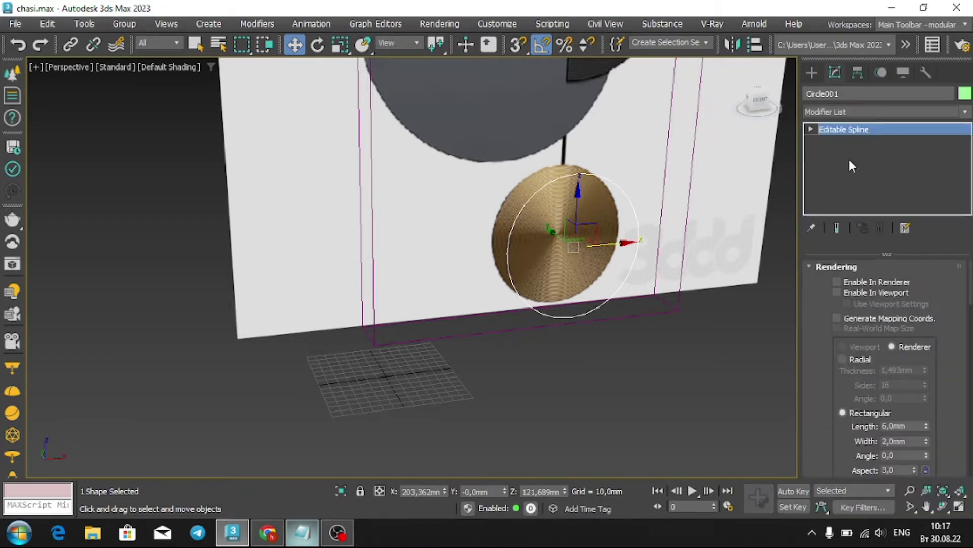
click(877, 227)
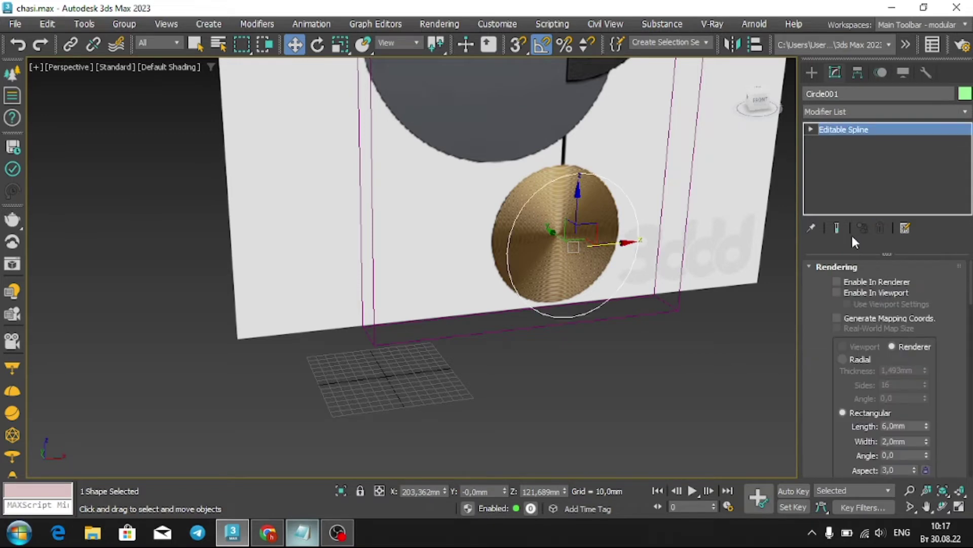
click(878, 281)
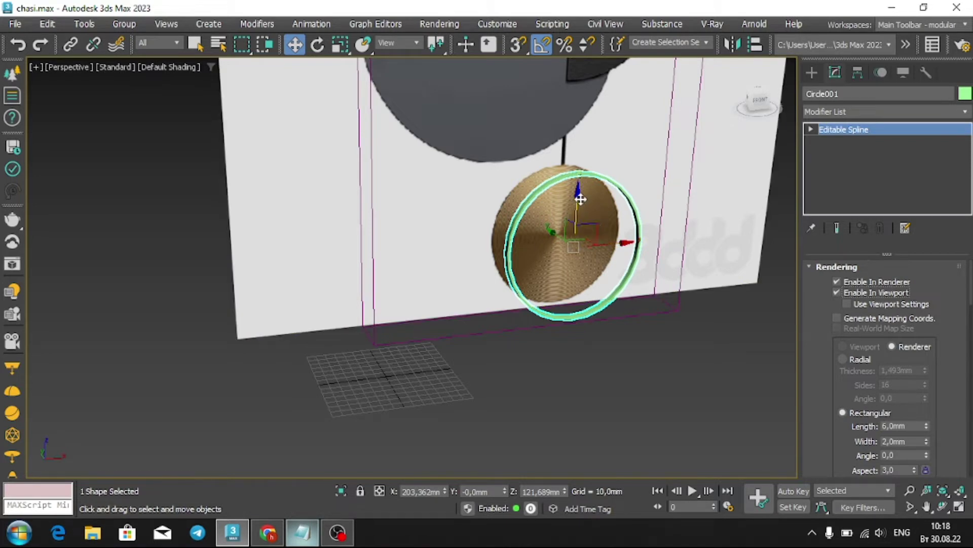
Zero the ring's rectangular rendering length and width to 0,0mm.
scroll(580, 196, up, 2)
scroll(581, 196, up, 2)
key(F4)
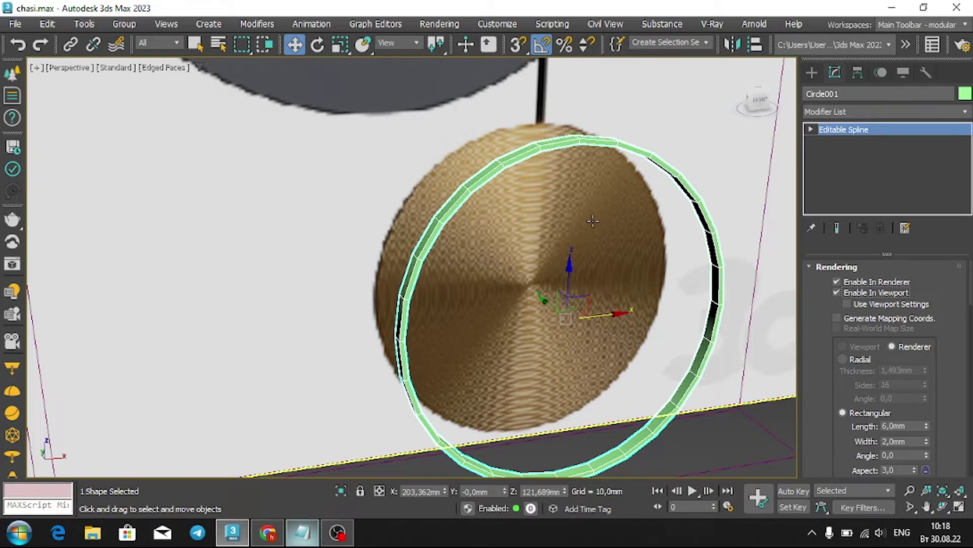
right_click(924, 424)
right_click(926, 442)
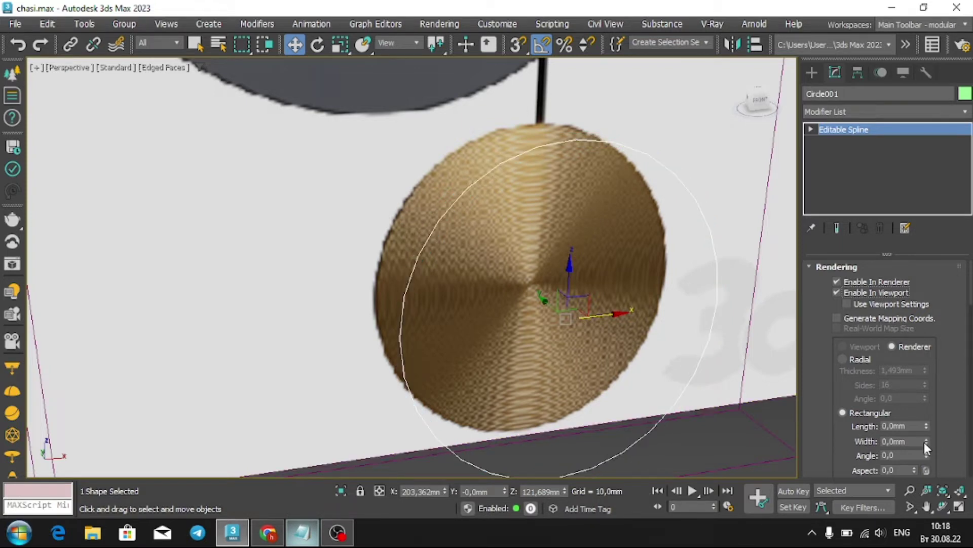
Convert the circle to an Editable Poly and enter border scaling mode.
right_click(496, 192)
mouse_move(526, 371)
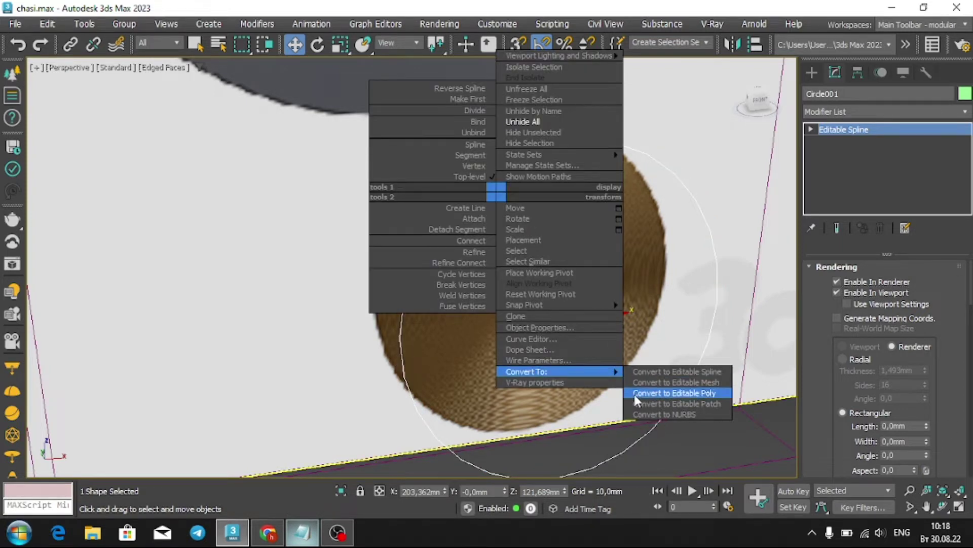
click(637, 394)
key(3)
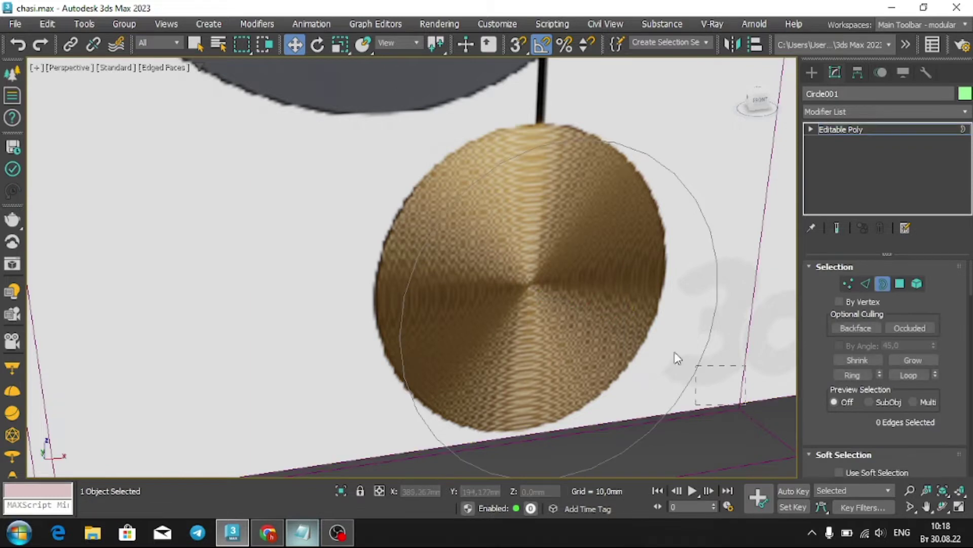
key(r)
scroll(578, 267, down, 5)
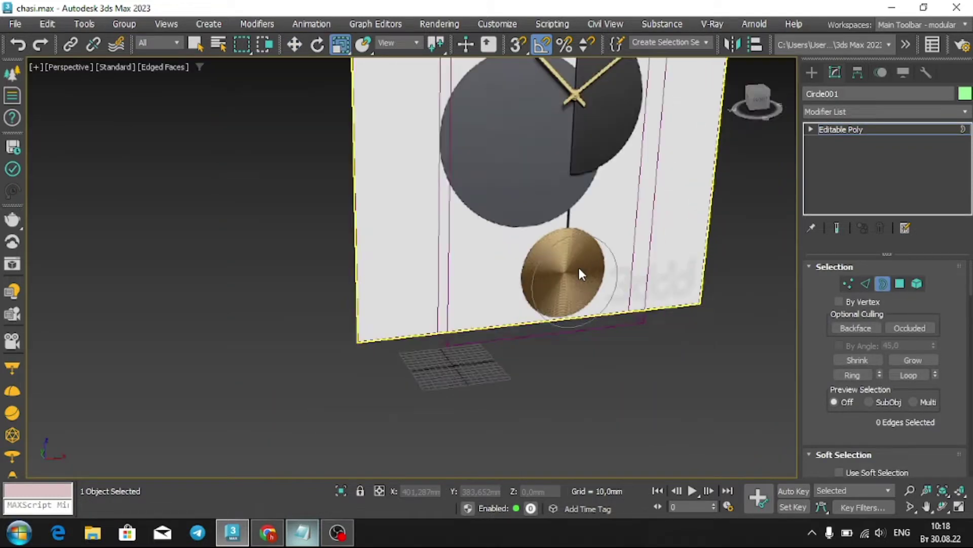
scroll(552, 252, down, 3)
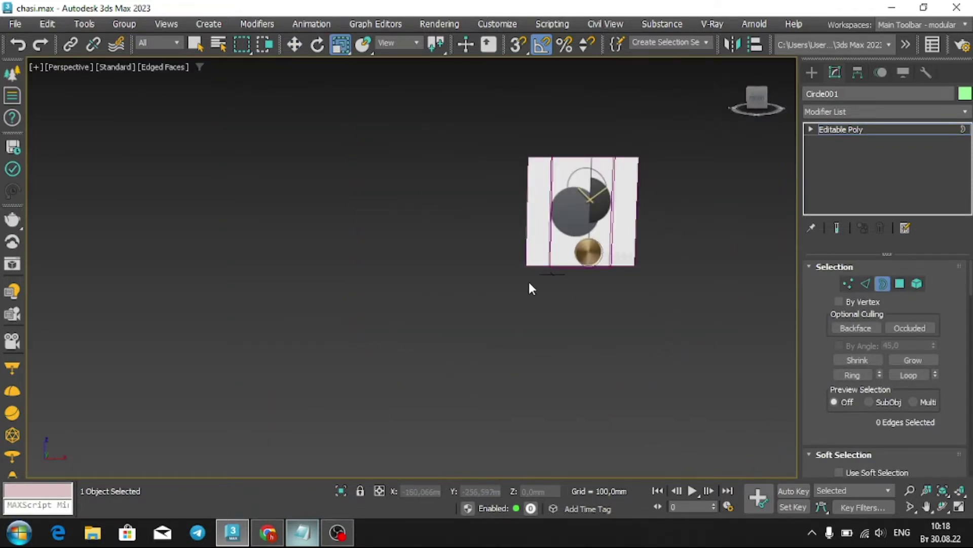
alt+middle_drag(528, 280, 598, 254)
scroll(598, 253, up, 5)
scroll(598, 254, up, 4)
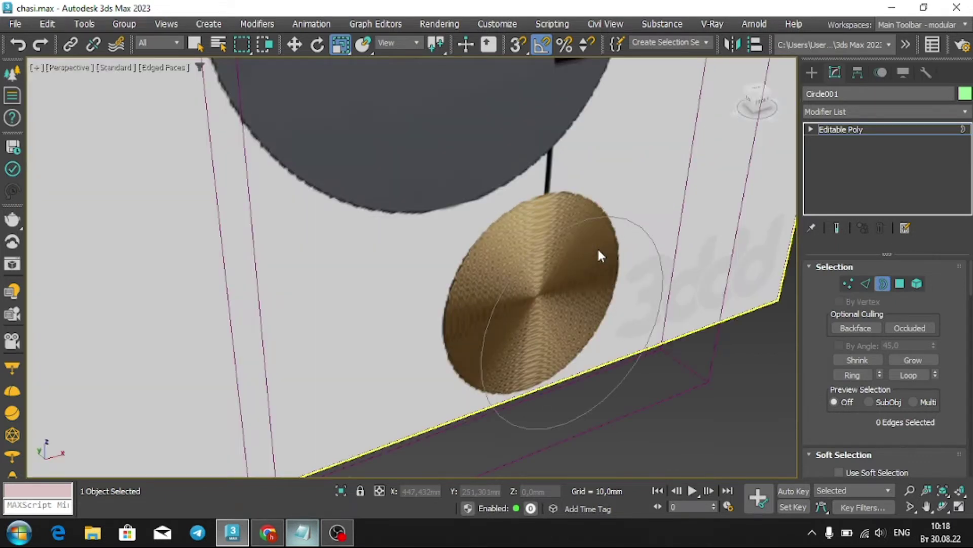
Test selecting and moving the top vertex, then undo back to Editable Spline.
key(1)
key(ctrl+a)
key(e)
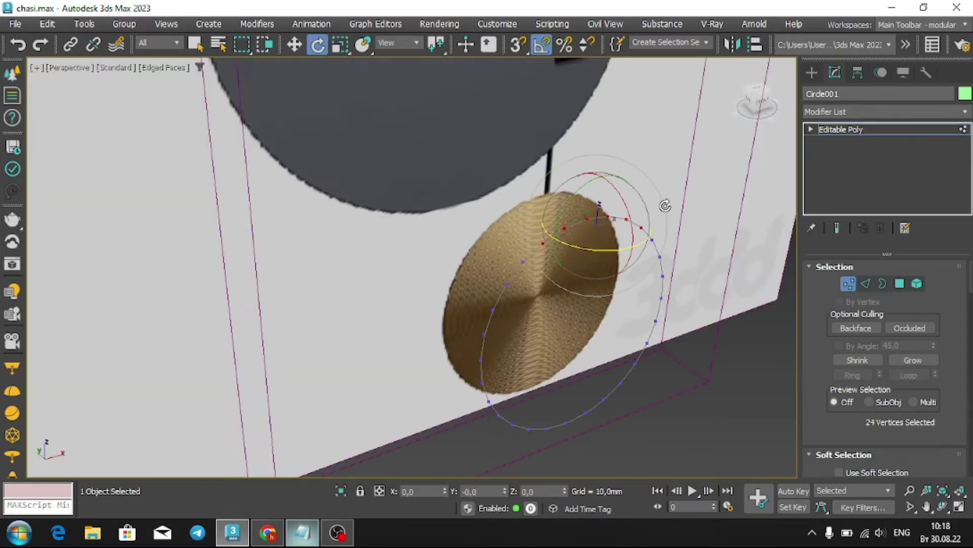
key(3)
key(w)
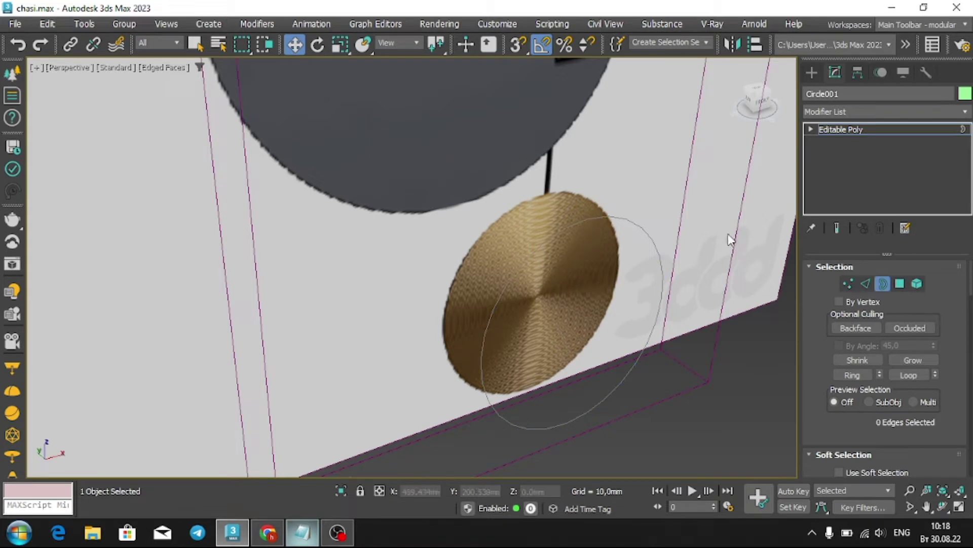
click(877, 128)
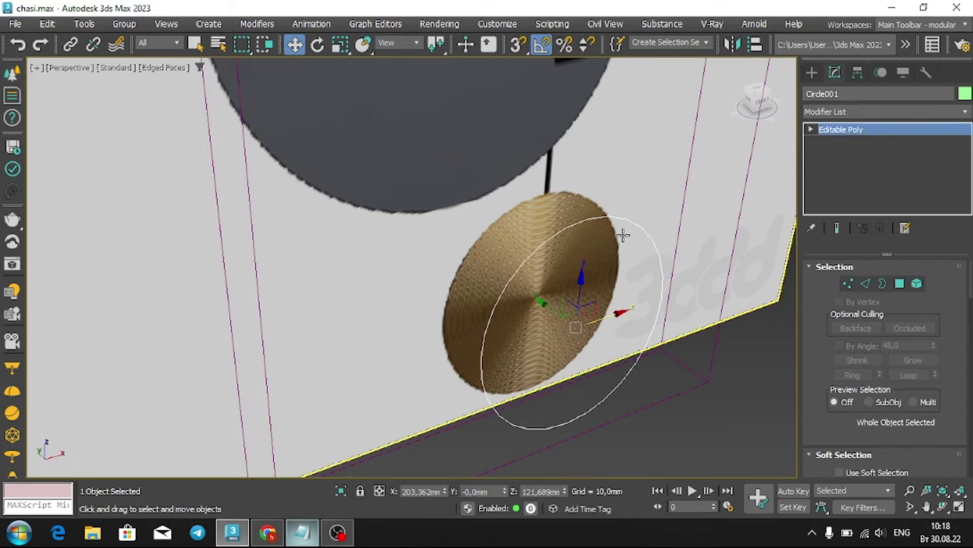
key(1)
click(565, 229)
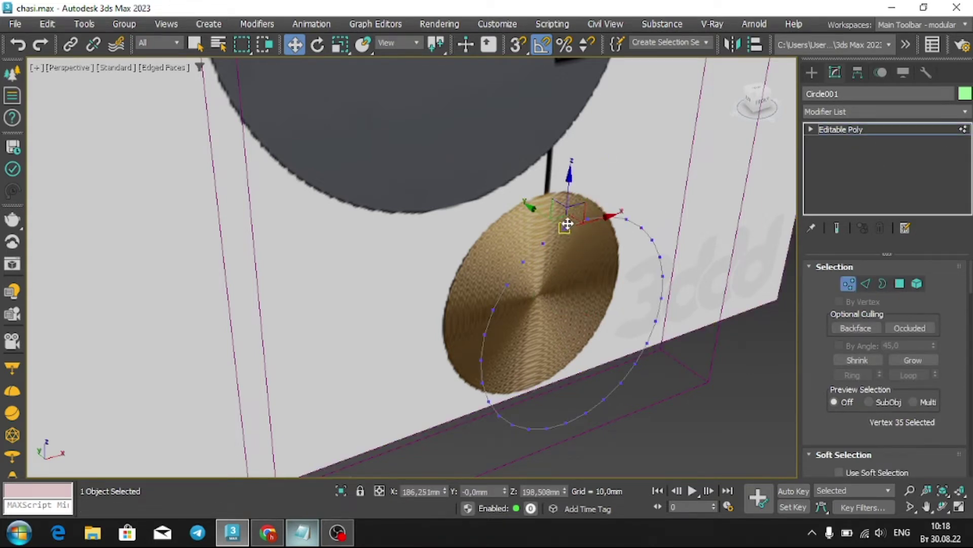
drag(562, 226, 591, 267)
right_click(590, 267)
key(1)
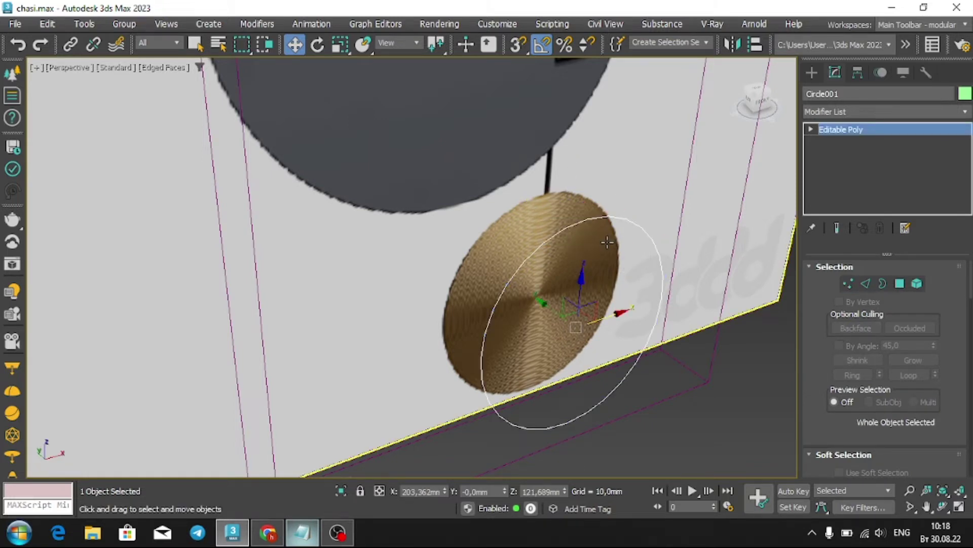
key(ctrl+z)
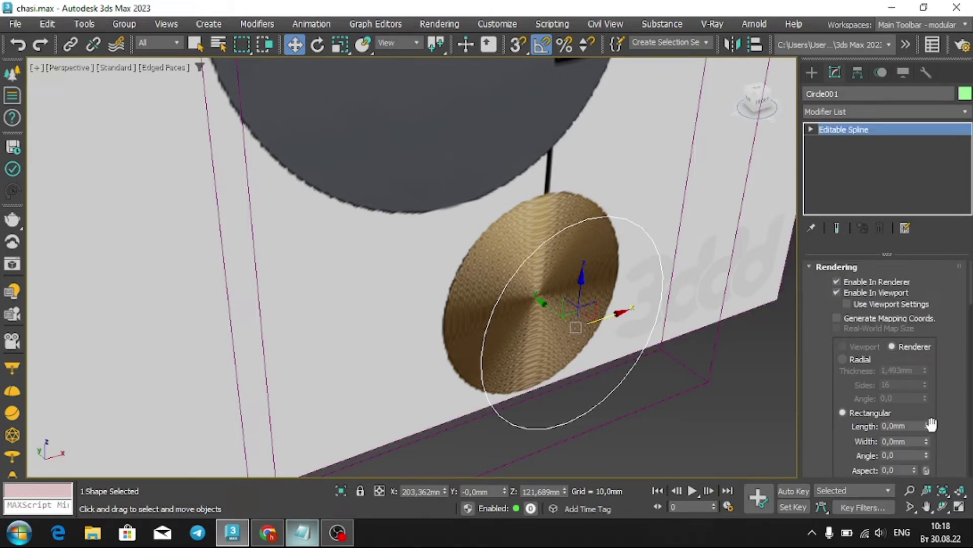
Set the circle's rectangular rendering length to about 10,137mm, keeping width at 0,0mm.
drag(926, 425, 920, 26)
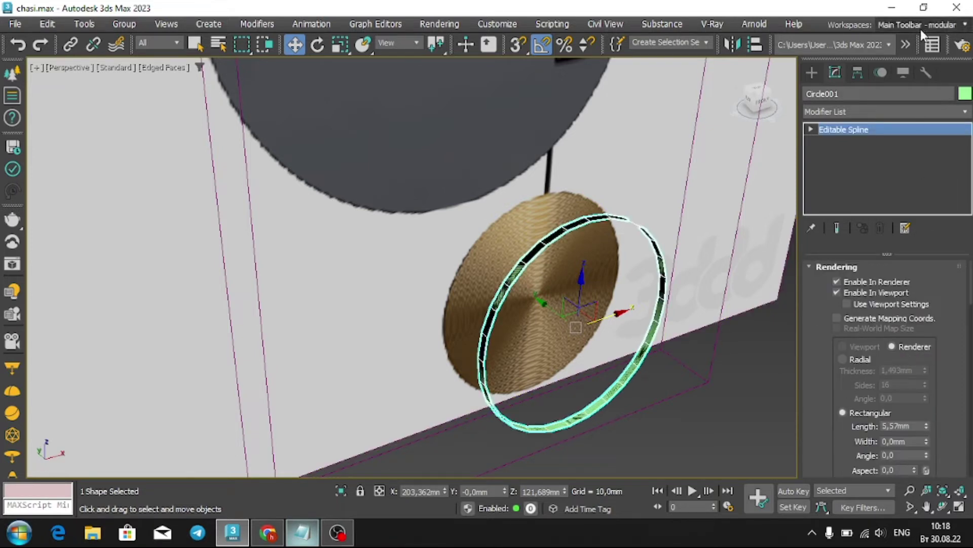
mouse_move(926, 425)
mouse_down()
mouse_move(938, 215)
mouse_move(944, 354)
mouse_up()
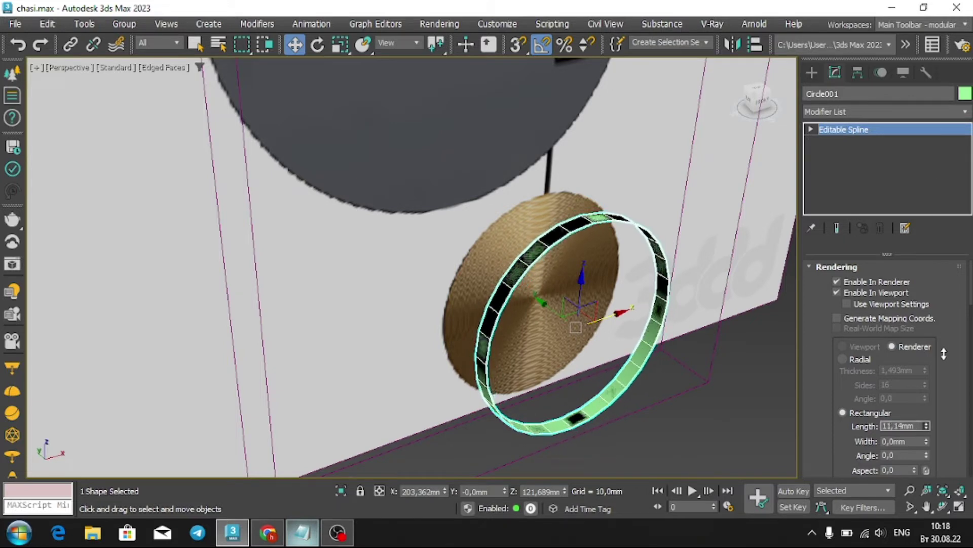
drag(944, 354, 944, 366)
click(761, 101)
Convert the band to Editable Poly, add a Normal modifier, and collapse the stack.
right_click(556, 251)
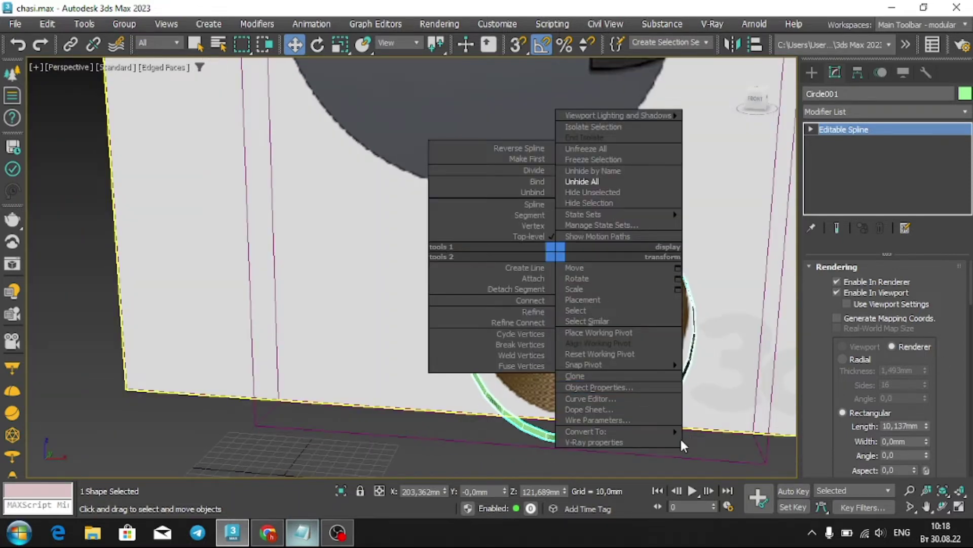
click(710, 449)
click(850, 117)
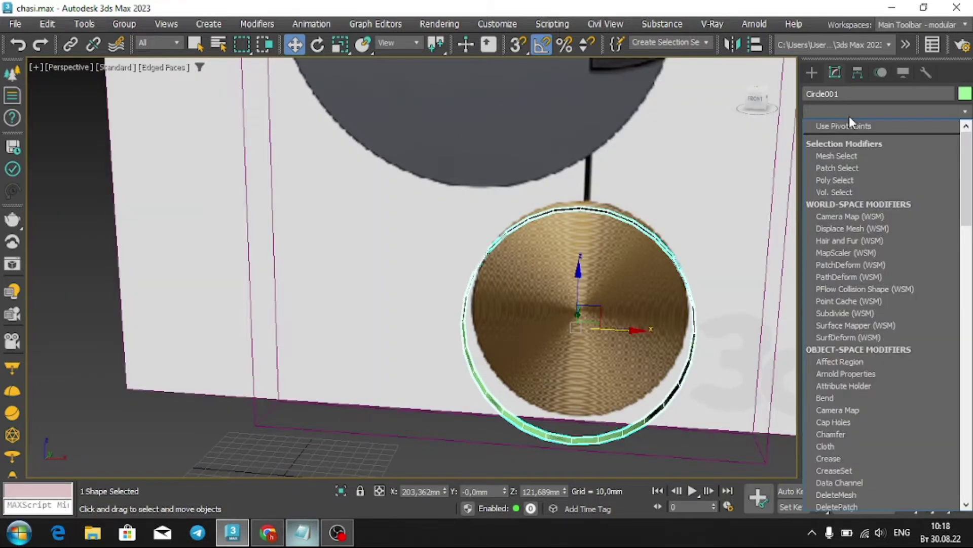
text(nor)
key(Return)
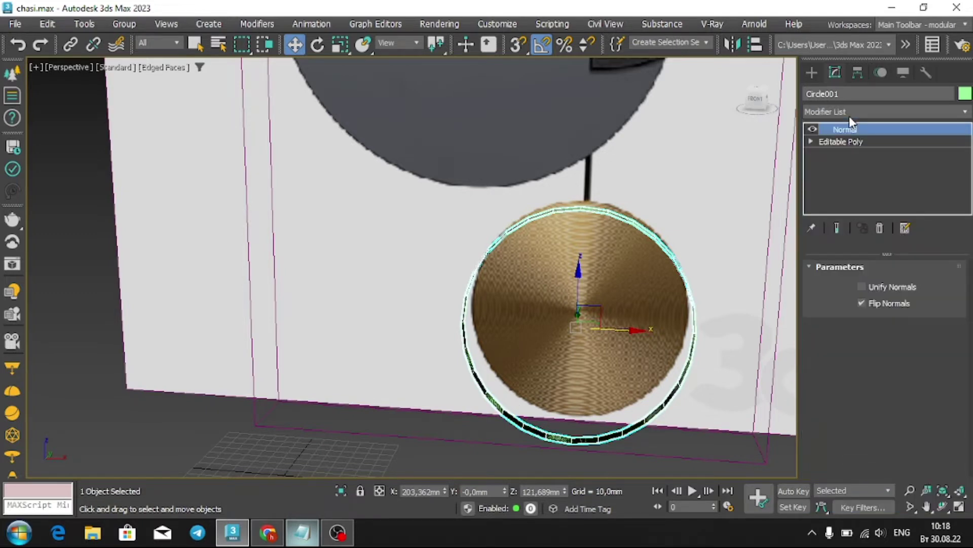
alt+middle_drag(610, 214, 629, 263)
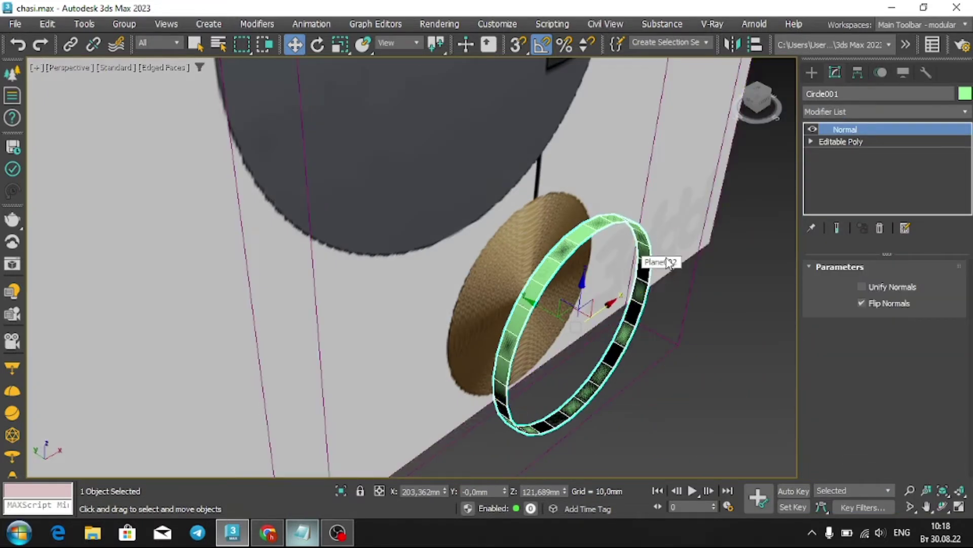
right_click(606, 222)
click(793, 412)
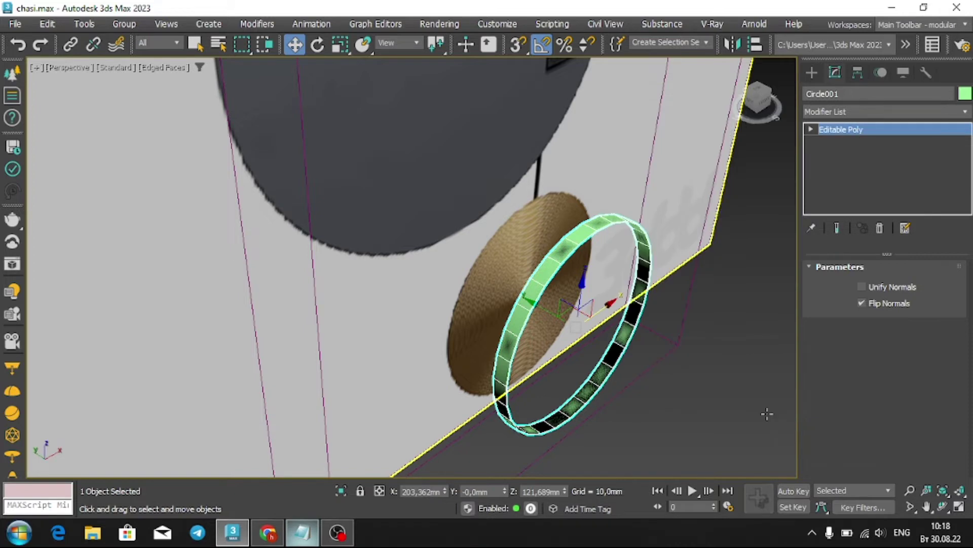
Select the ring's two edge loops in Edge mode.
key(r)
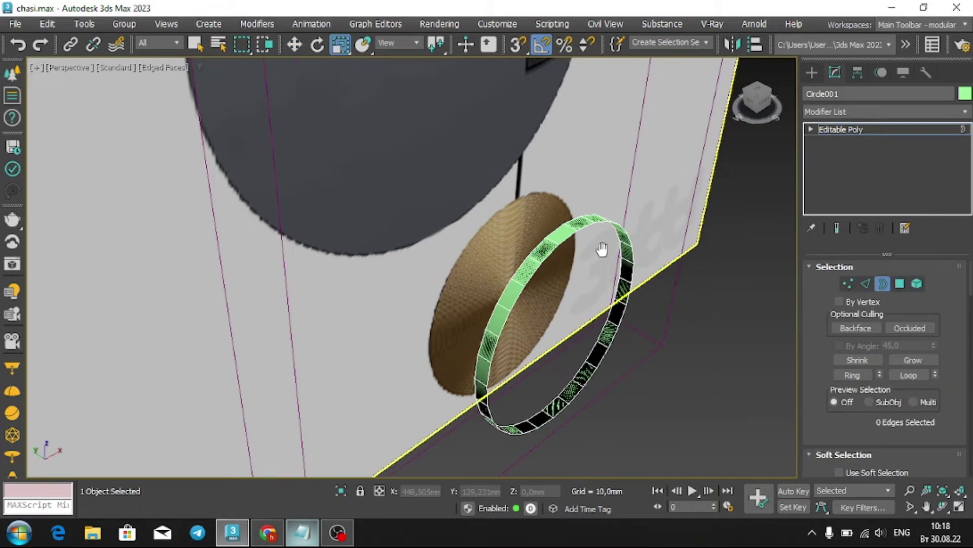
alt+middle_drag(652, 248, 659, 257)
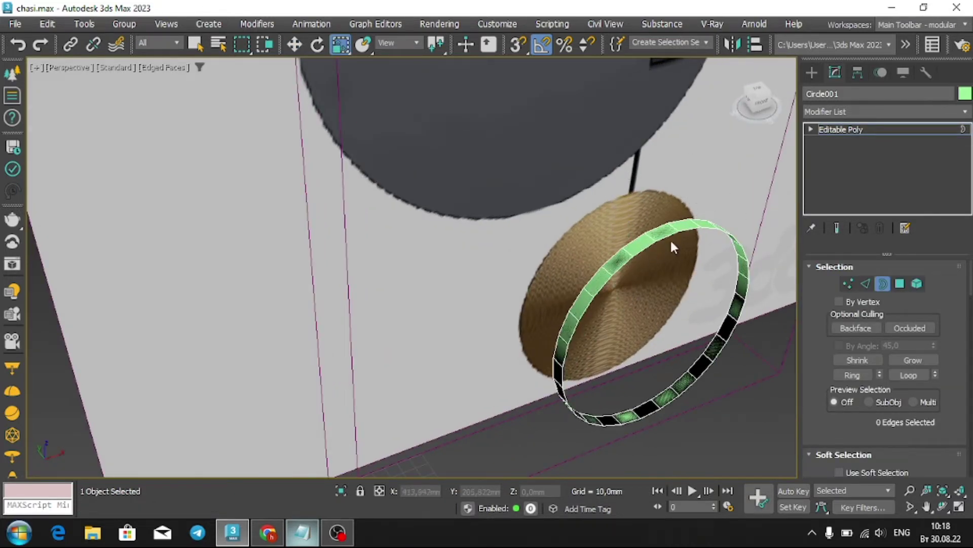
key(2)
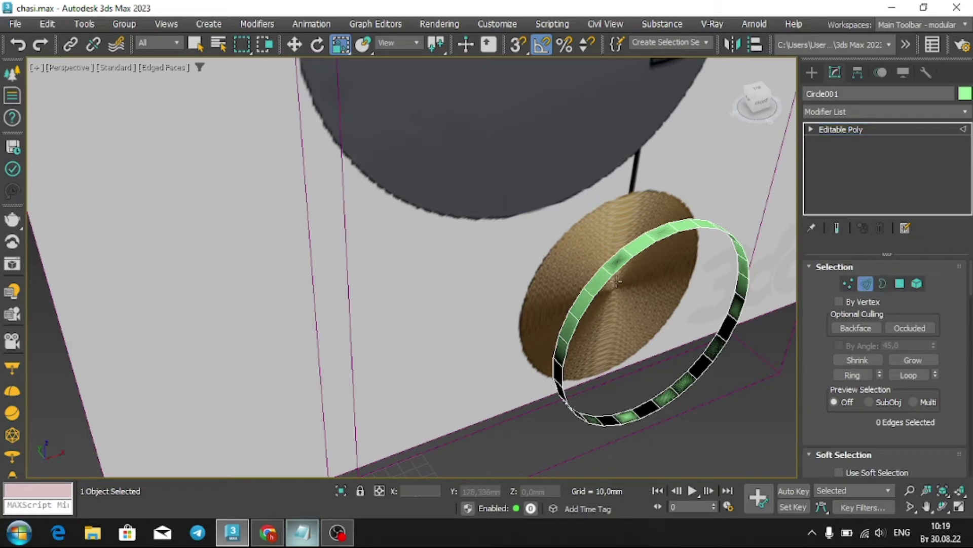
double_click(593, 276)
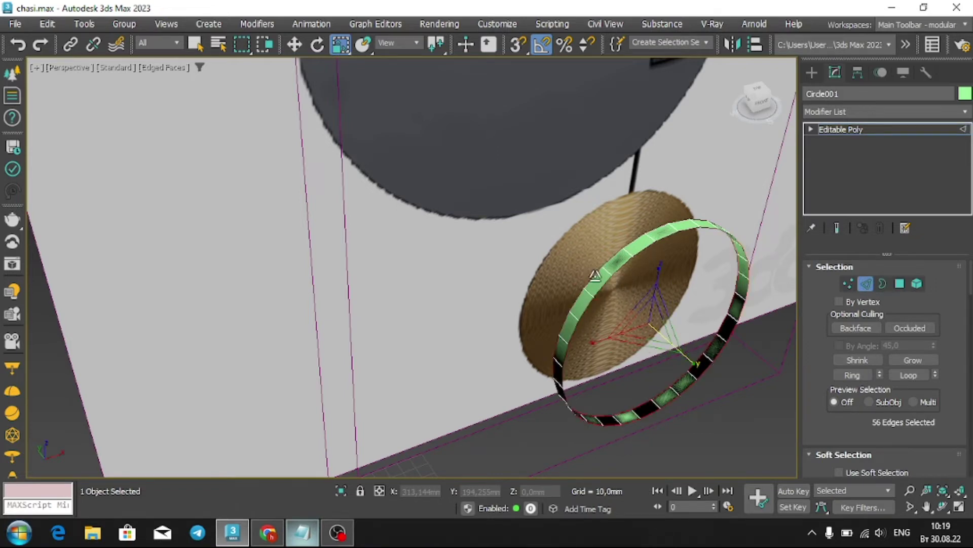
ctrl+double_click(663, 355)
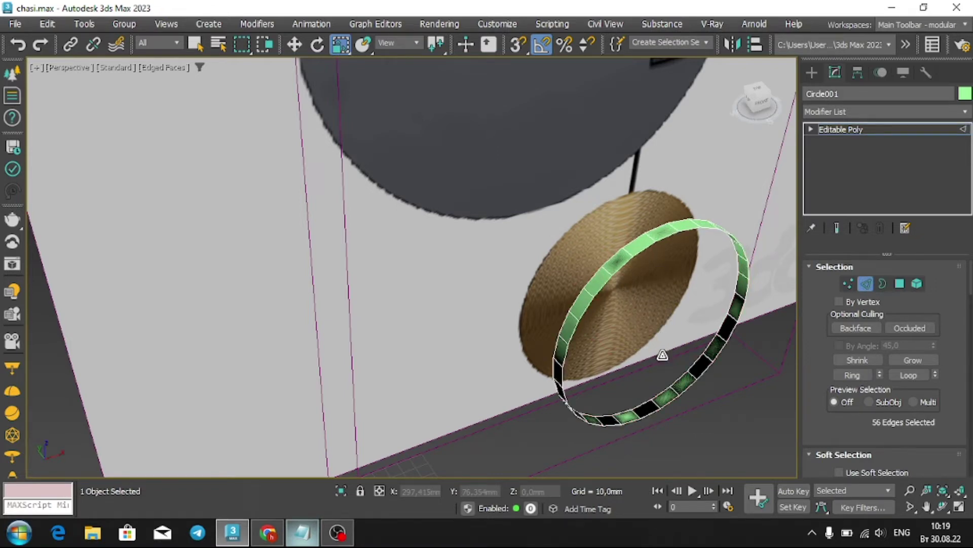
key(2)
Try pulling the ring's top vertex toward the disc centre, then undo it.
alt+middle_drag(662, 355, 538, 264)
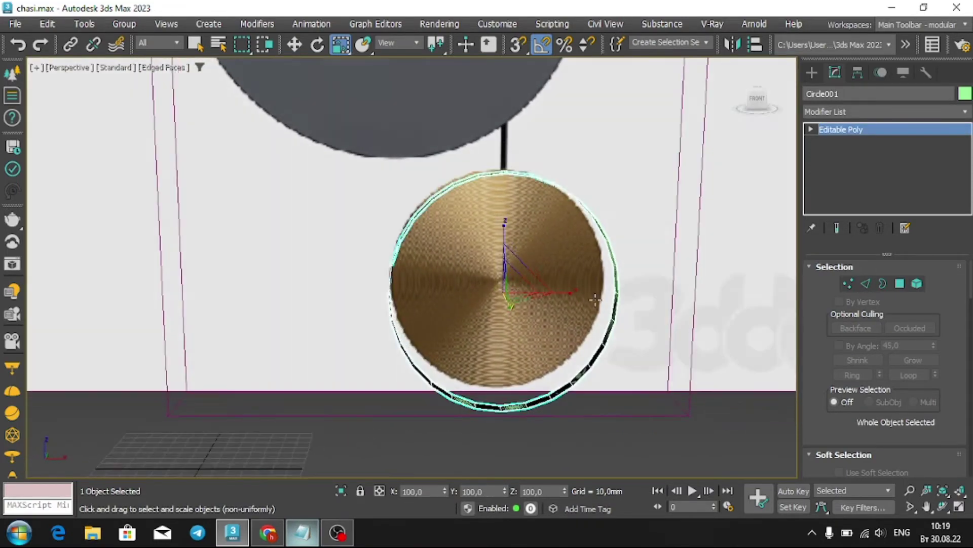
alt+middle_drag(538, 264, 523, 260)
key(1)
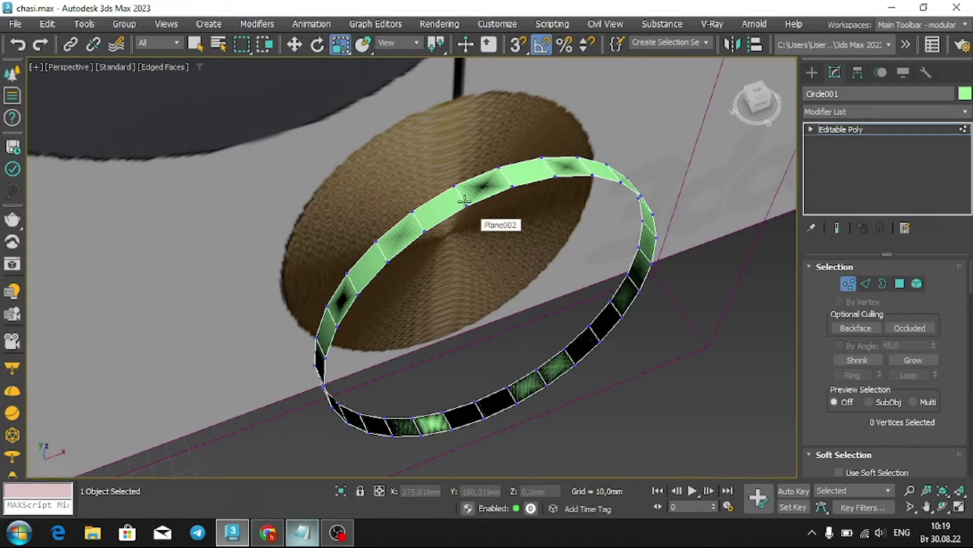
click(482, 208)
alt+middle_drag(482, 208, 476, 171)
key(w)
drag(476, 171, 474, 311)
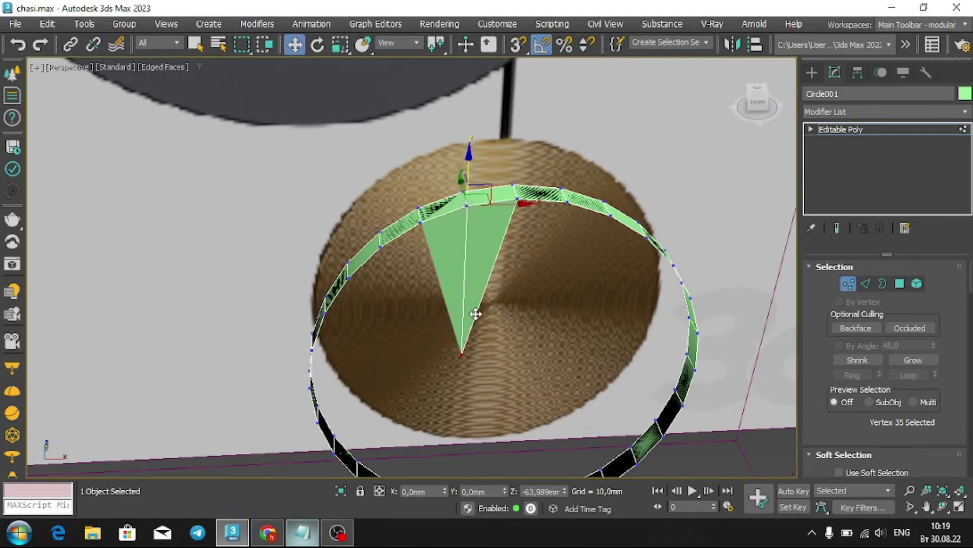
key(ctrl+z)
Clear the vertex selection, exit Vertex mode and delete the Circle001 ring.
mouse_move(580, 294)
alt+middle_down()
mouse_move(559, 245)
mouse_move(637, 227)
mouse_move(615, 274)
mouse_move(500, 304)
alt+middle_up()
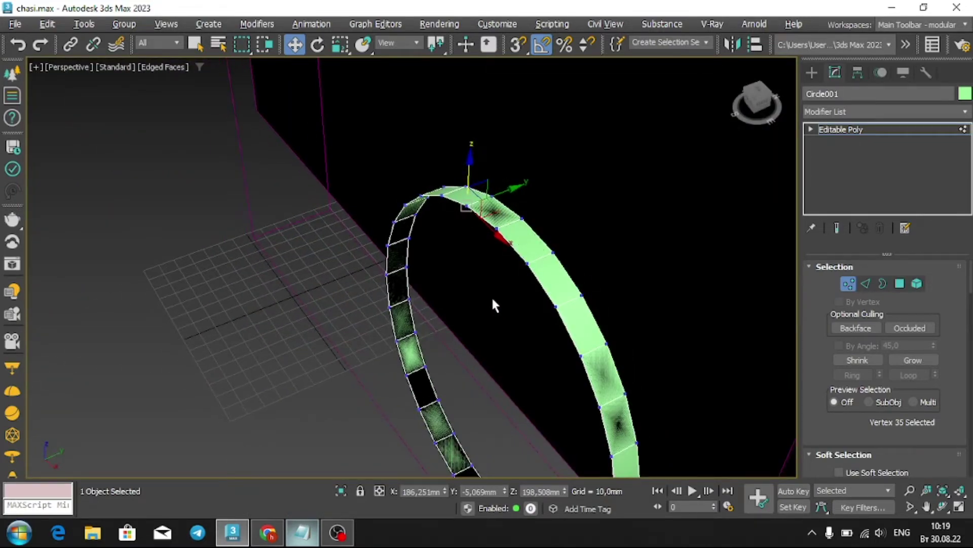
alt+middle_drag(493, 299, 558, 289)
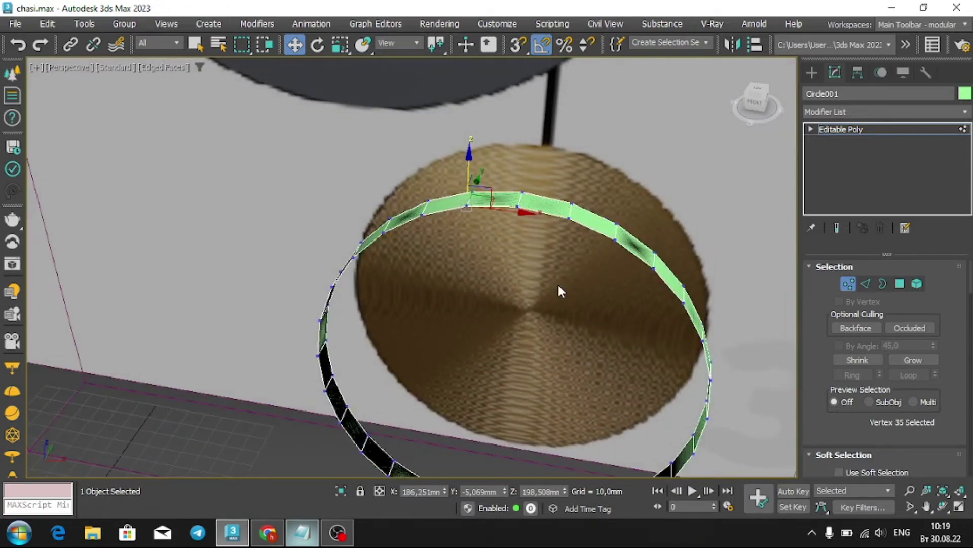
click(559, 287)
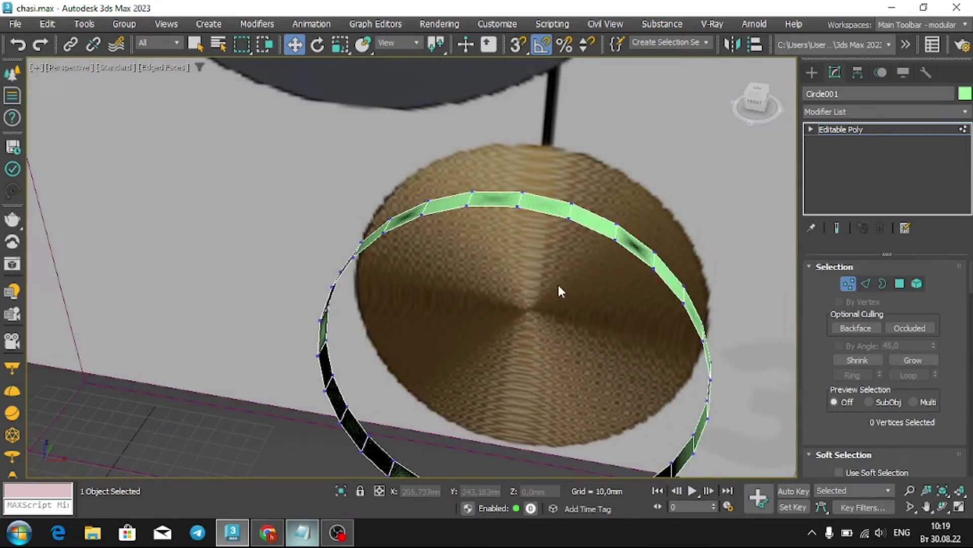
key(1)
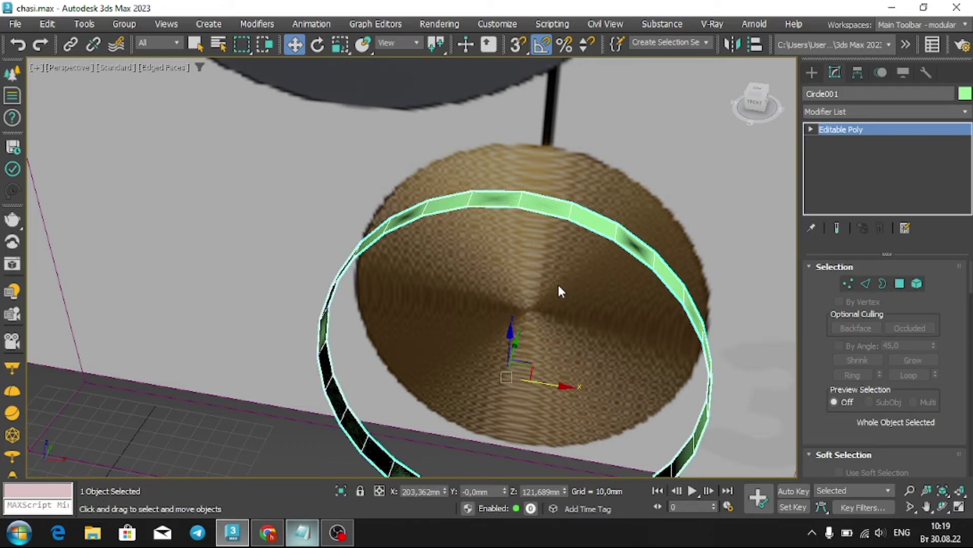
key(Delete)
key(alt+w)
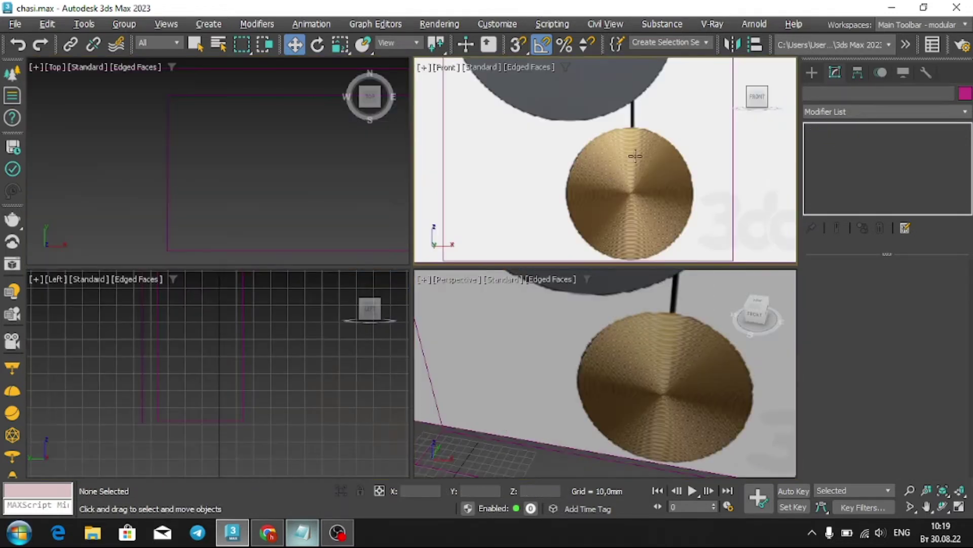
Draw a cylinder from the pendulum disc centre in the Front view and scale it to cover the disc.
key(alt+w)
click(812, 72)
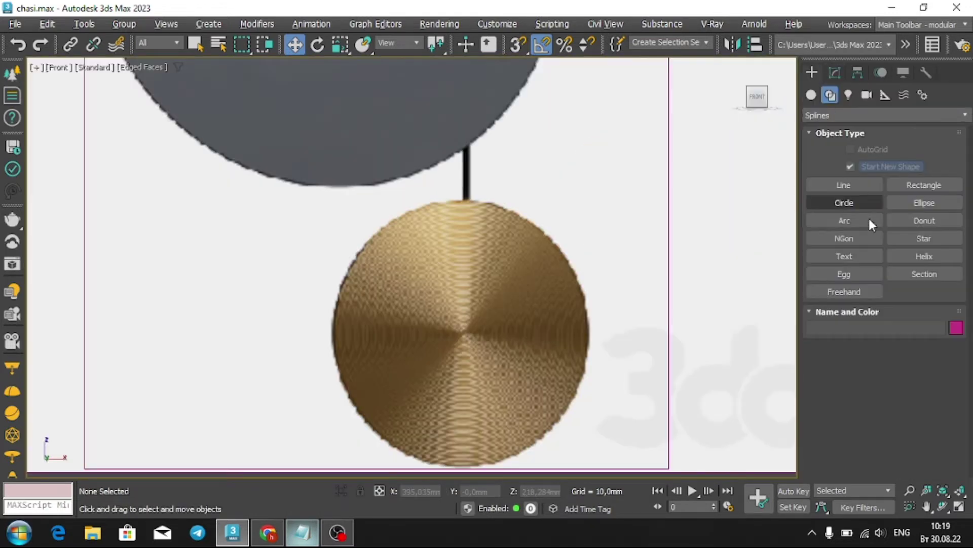
click(812, 95)
click(844, 203)
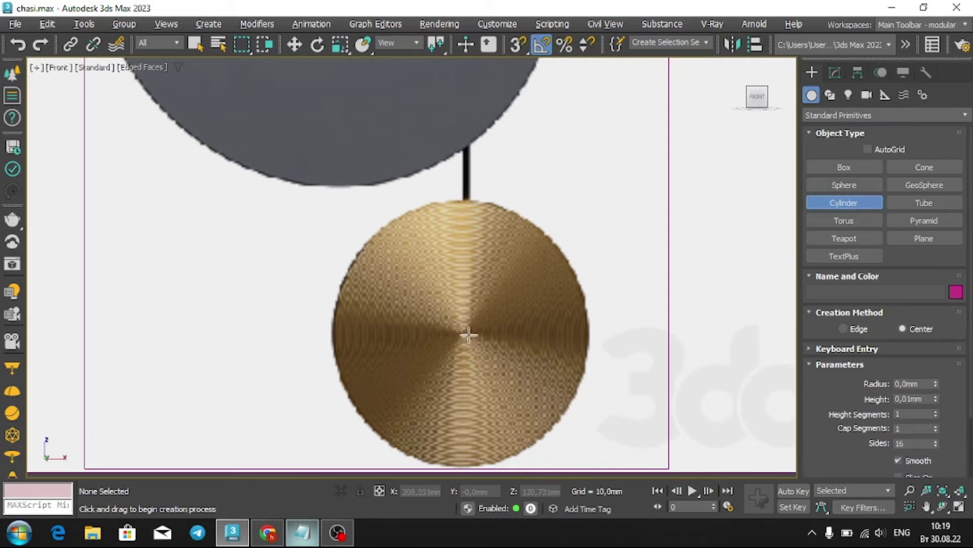
drag(467, 335, 592, 330)
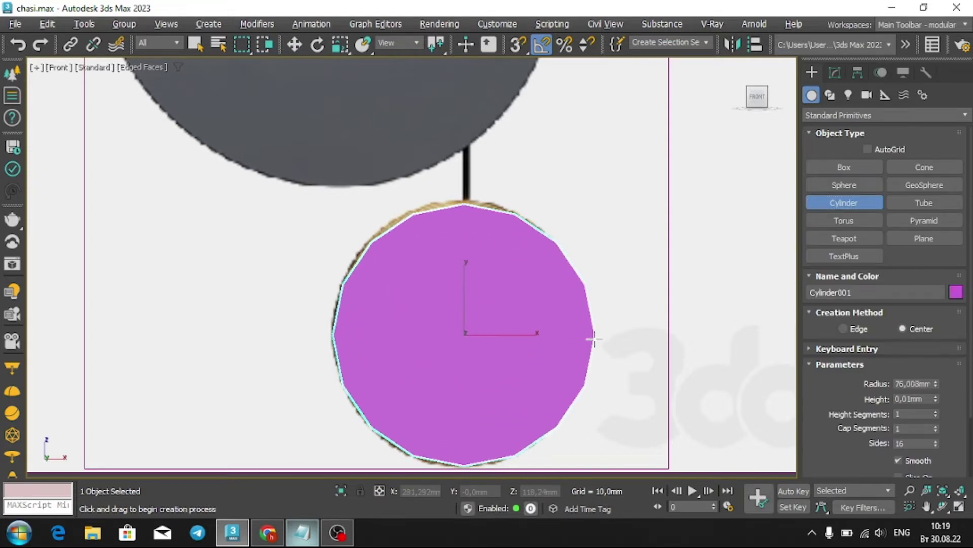
key(w)
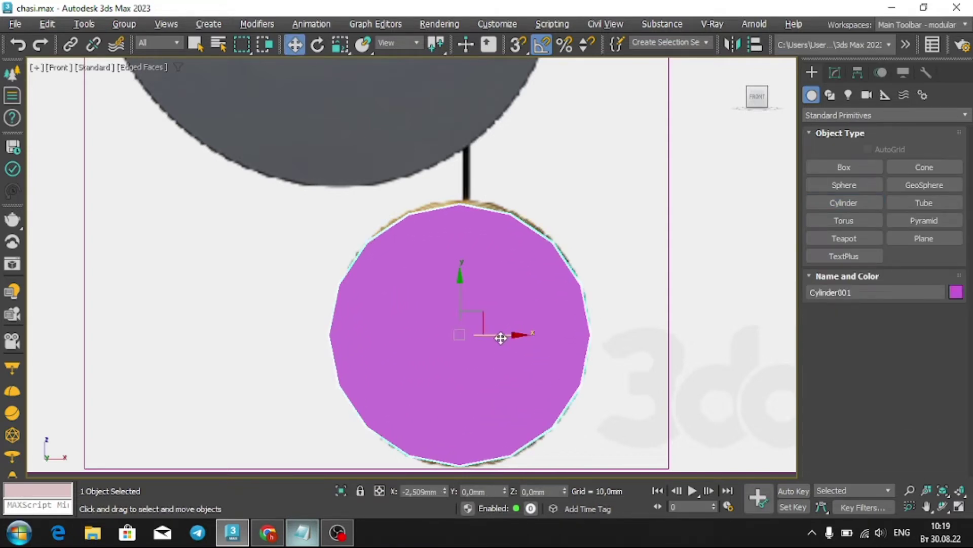
drag(501, 339, 504, 337)
key(r)
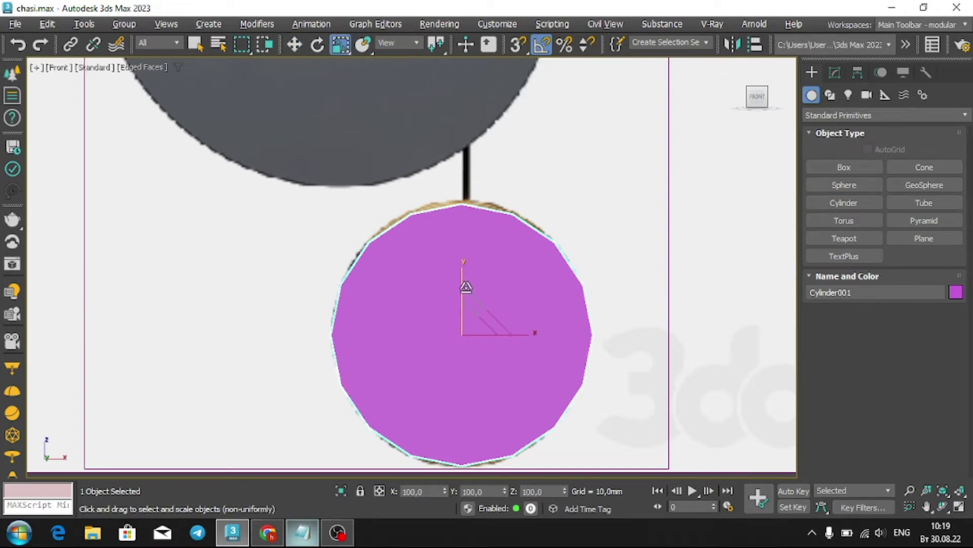
drag(465, 283, 463, 277)
key(w)
key(F4)
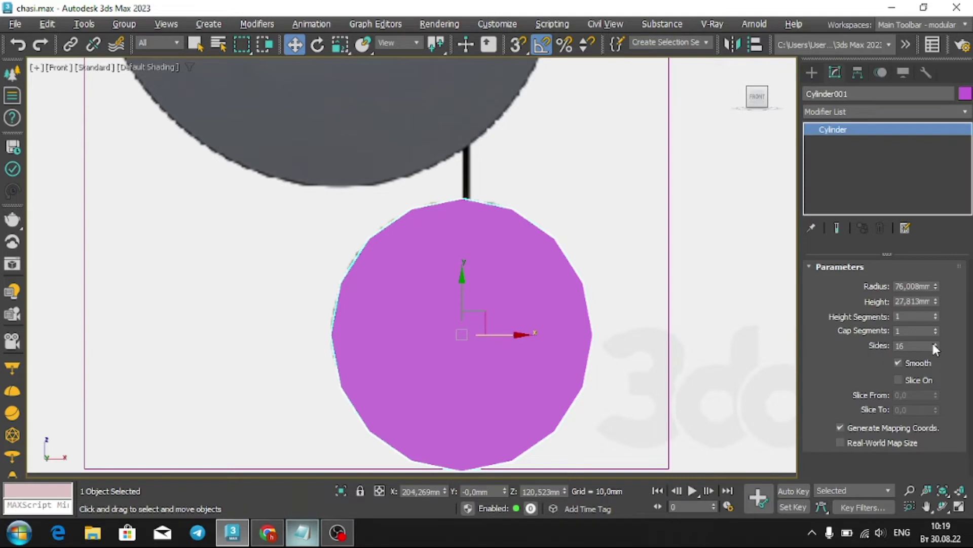
Raise the cylinder's sides to 63 and reduce its height to about 10 mm.
drag(936, 346, 936, 328)
key(alt+w)
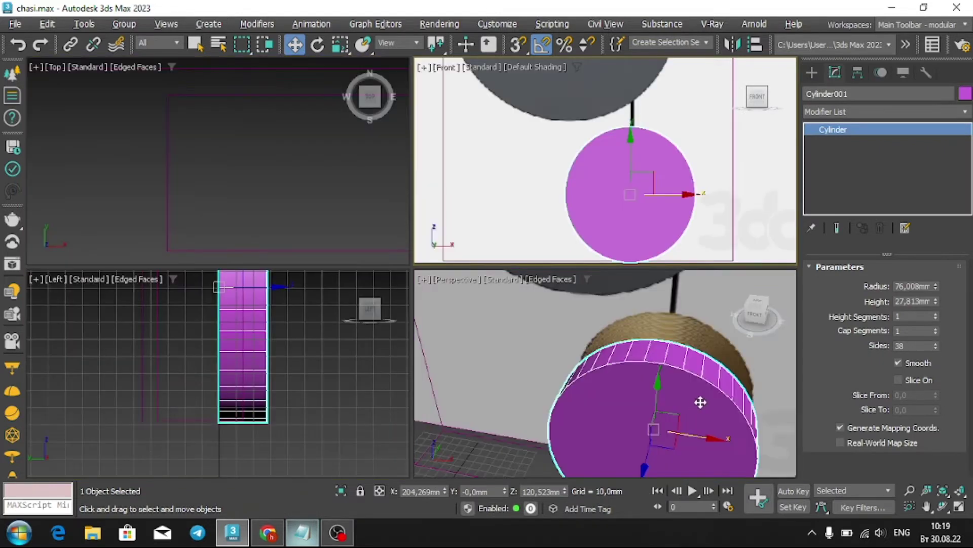
click(698, 402)
key(alt+w)
drag(936, 345, 935, 319)
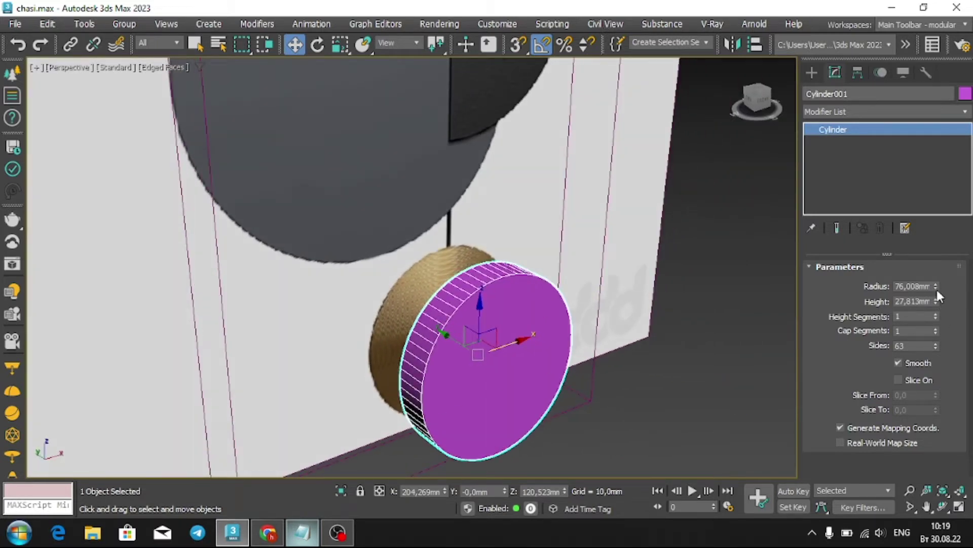
drag(936, 301, 945, 351)
Set one height segment, thin the cylinder to about 7 mm, and convert it to Editable Poly.
right_click(440, 319)
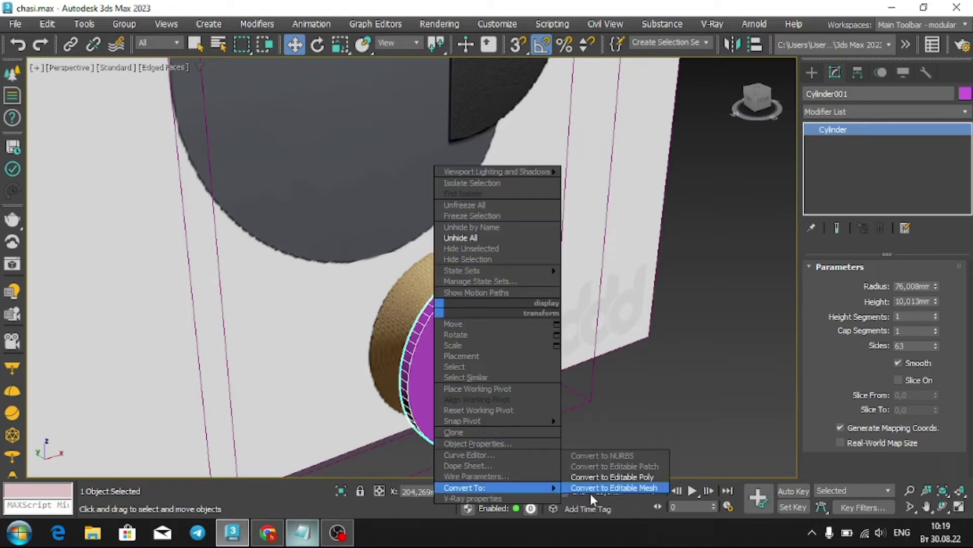
click(935, 309)
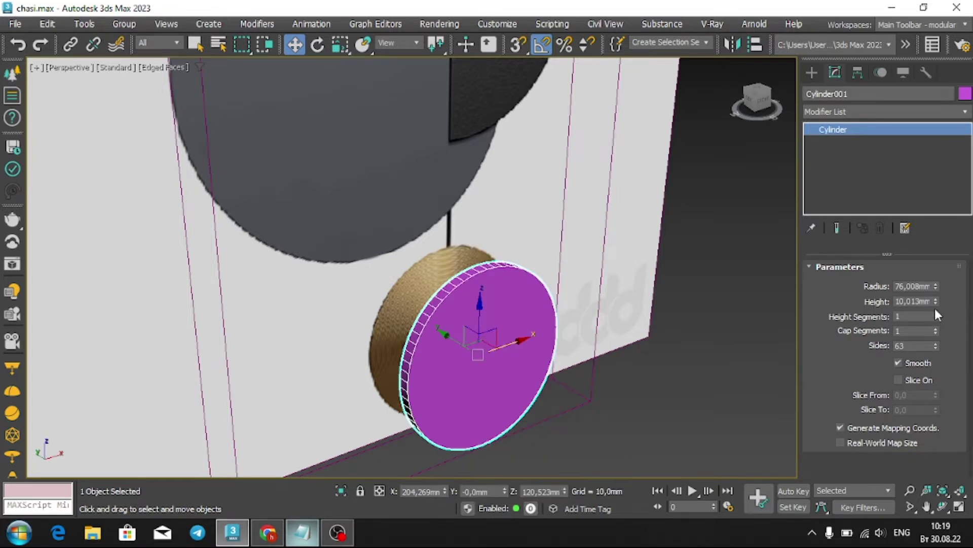
click(934, 318)
drag(936, 302, 935, 324)
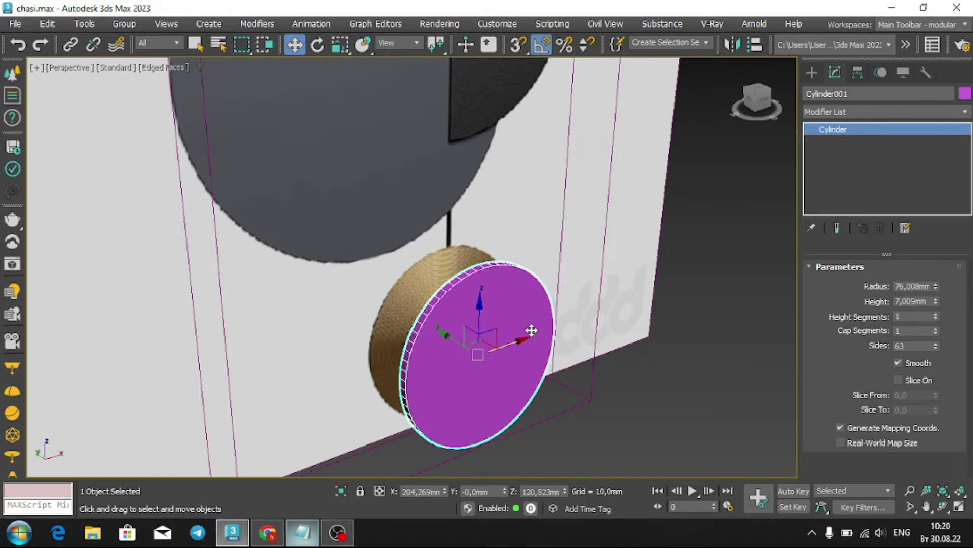
right_click(466, 308)
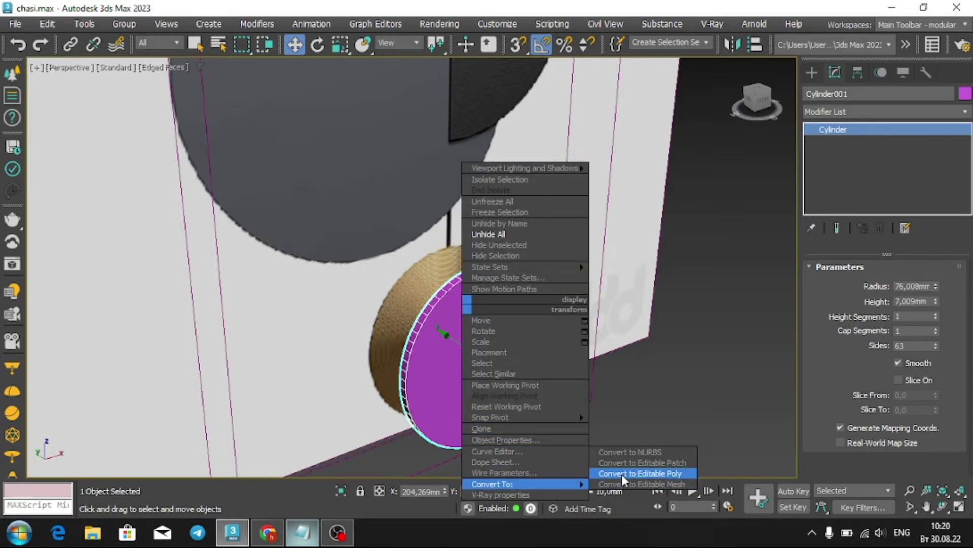
click(643, 470)
Add a Chamfer modifier to the cylinder.
click(844, 111)
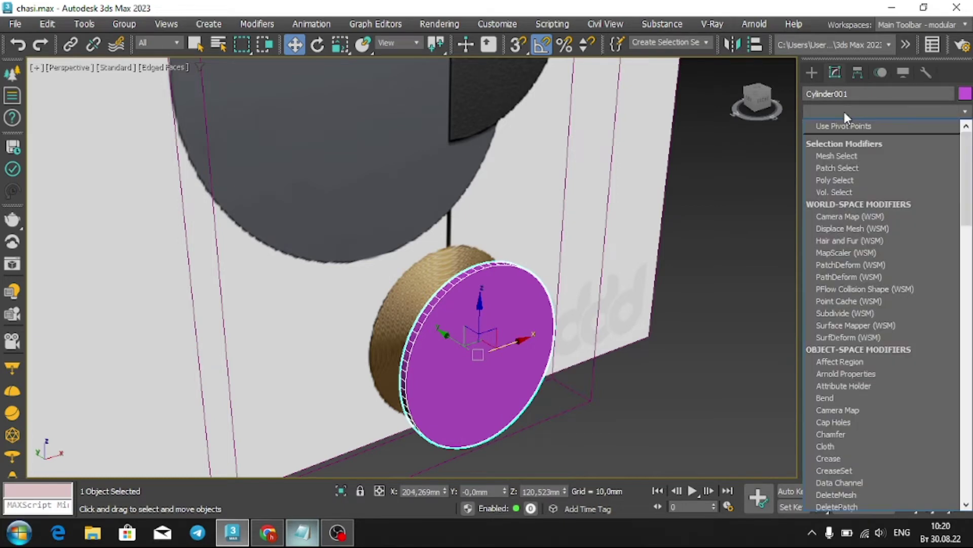
key(v)
click(844, 112)
key(c)
key(h)
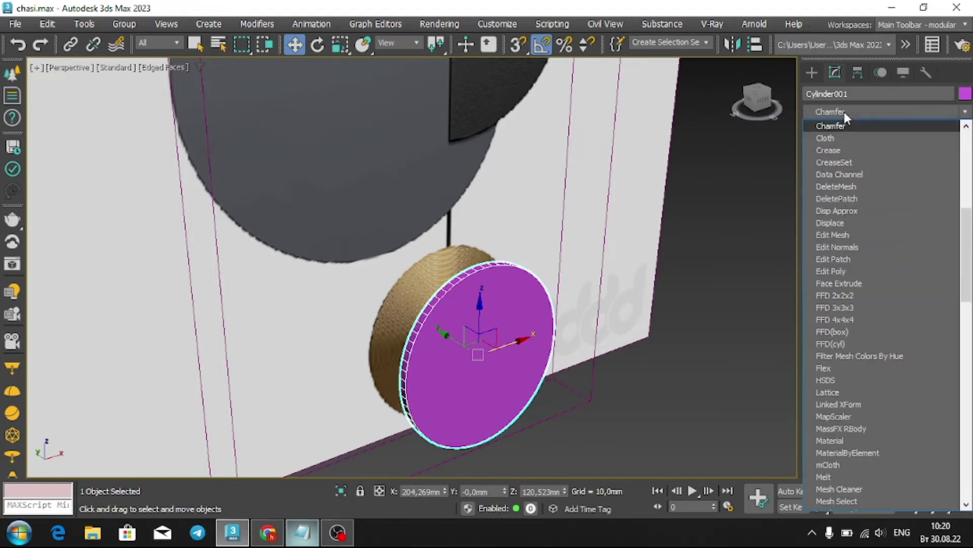
key(Return)
Set the chamfer to 2 segments with a 0,34mm amount.
scroll(430, 354, up, 3)
scroll(418, 305, up, 3)
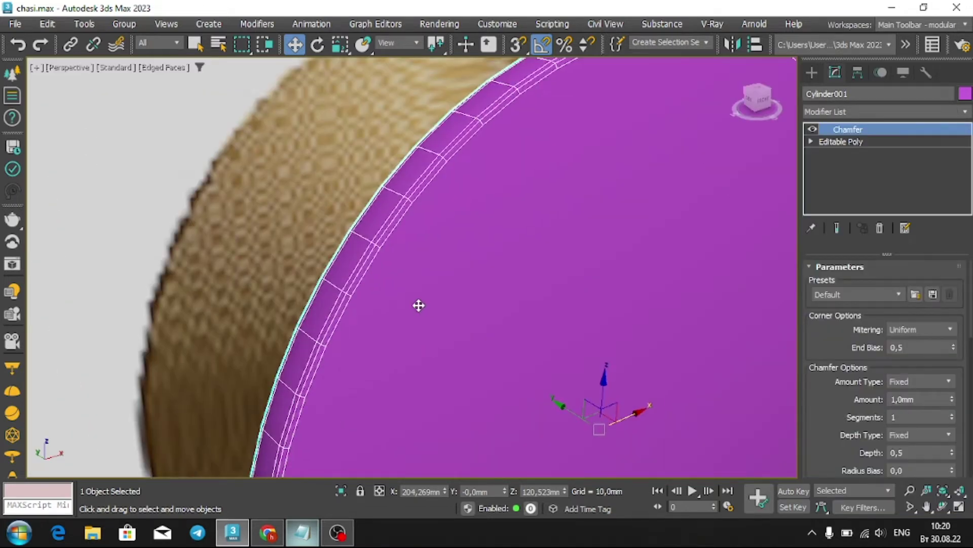
click(952, 414)
mouse_move(952, 399)
mouse_down()
mouse_move(959, 456)
mouse_move(493, 319)
mouse_up()
key(F4)
scroll(461, 304, down, 3)
scroll(511, 282, down, 3)
mouse_move(511, 282)
alt+middle_down()
mouse_move(343, 217)
mouse_move(587, 189)
mouse_move(582, 305)
alt+middle_up()
key(alt+w)
key(alt+w)
scroll(582, 258, up, 2)
scroll(582, 302, down, 3)
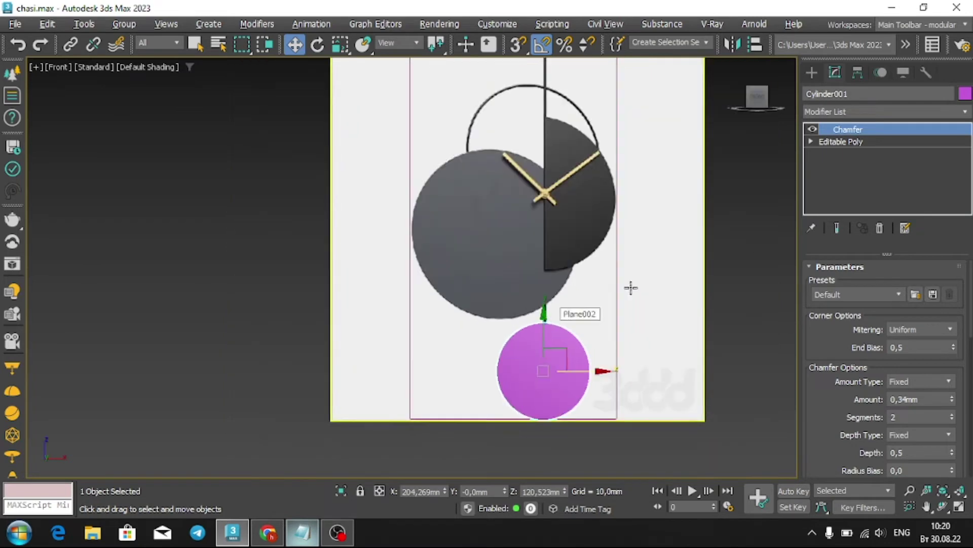
Draw a new cylinder in the Front view and centre it on the large grey disc.
click(812, 71)
click(771, 207)
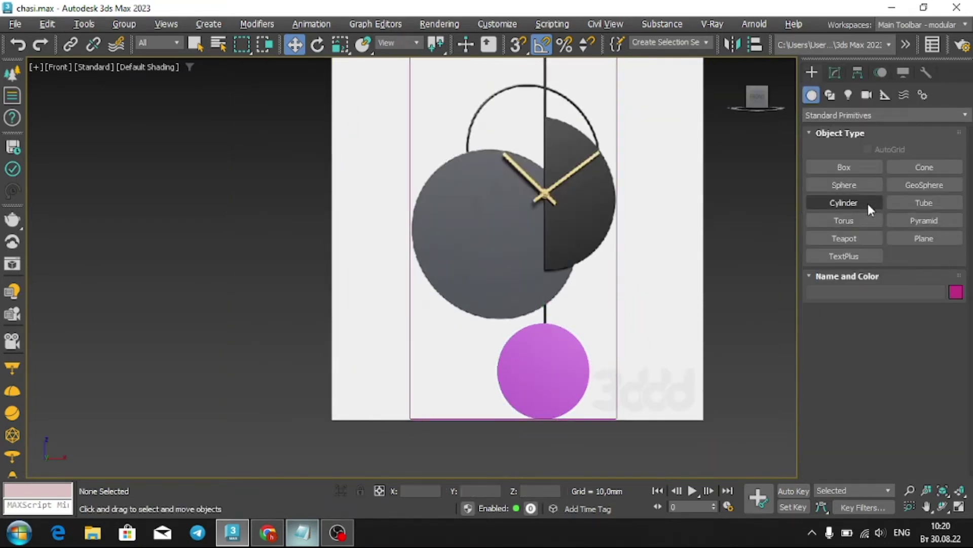
click(868, 207)
scroll(524, 211, down, 1)
scroll(517, 211, up, 1)
scroll(499, 227, up, 1)
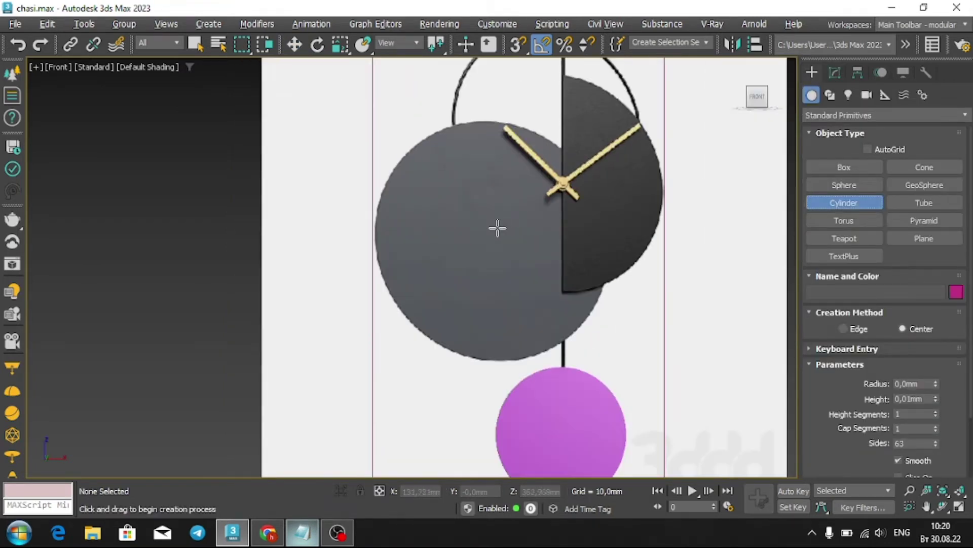
drag(529, 236, 603, 233)
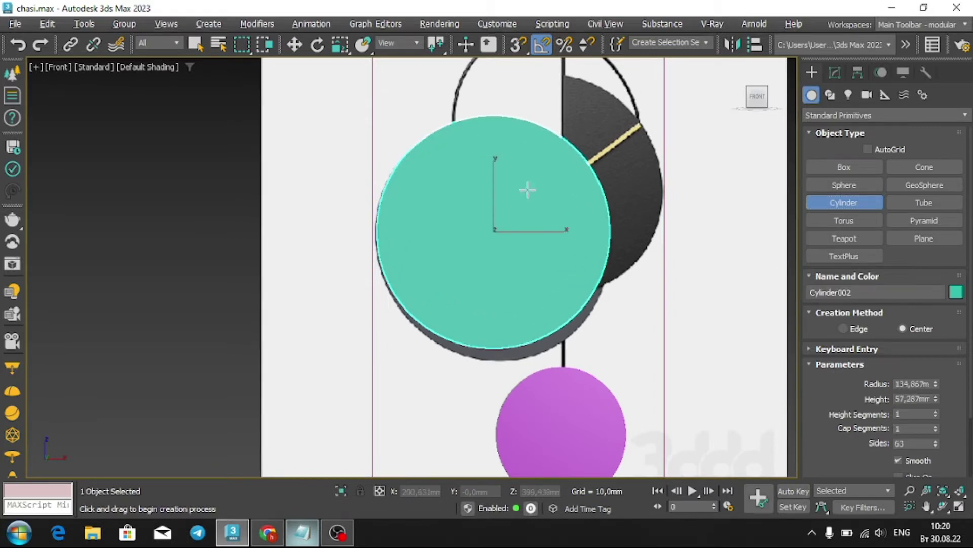
right_click(513, 190)
click(847, 202)
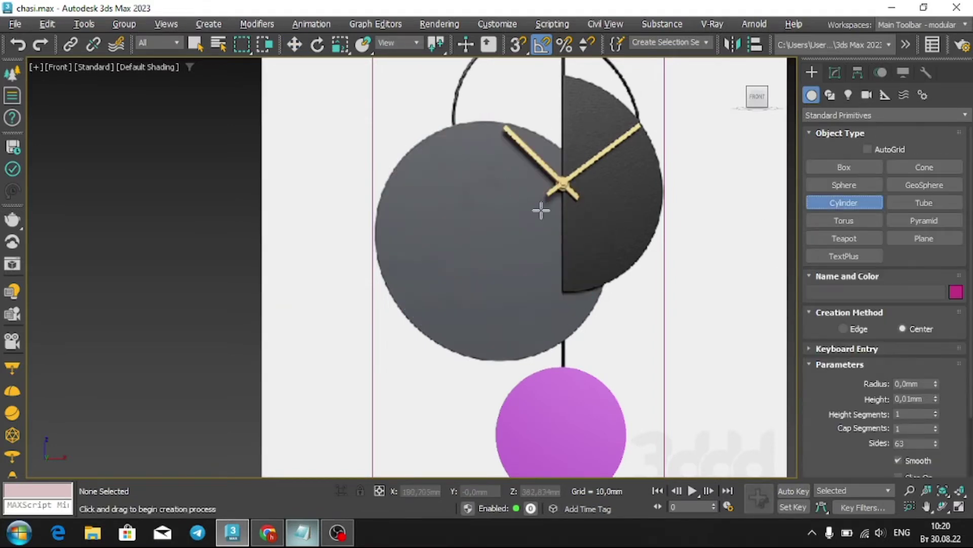
drag(489, 232, 601, 245)
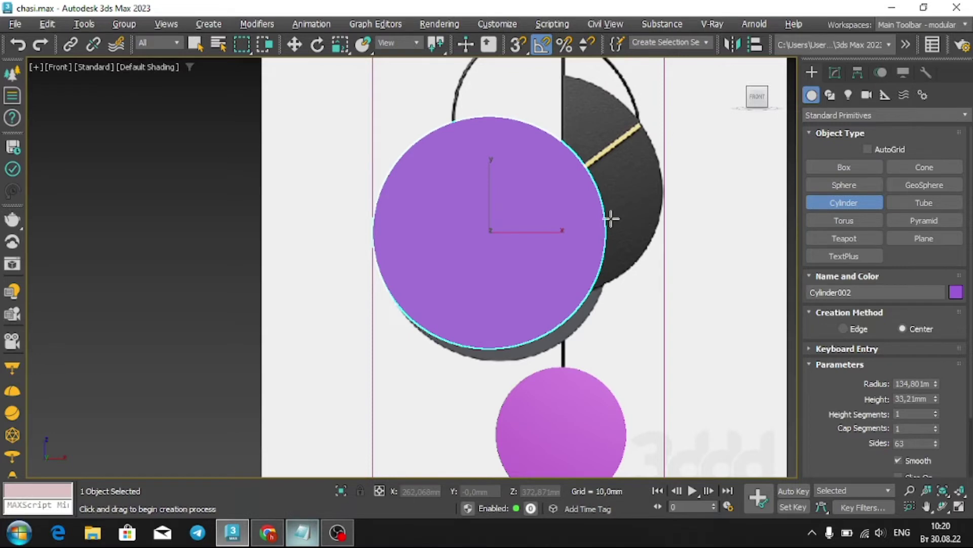
click(613, 218)
right_click(495, 194)
mouse_move(495, 194)
mouse_down()
mouse_move(490, 202)
mouse_move(539, 245)
mouse_up()
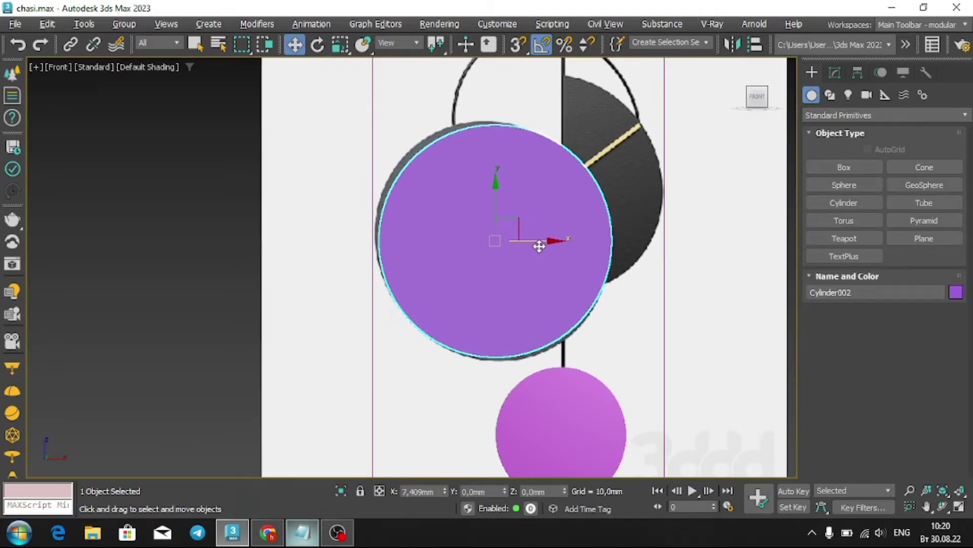
Set the new cylinder's radius to 140 mm and its height to 10 mm.
click(836, 73)
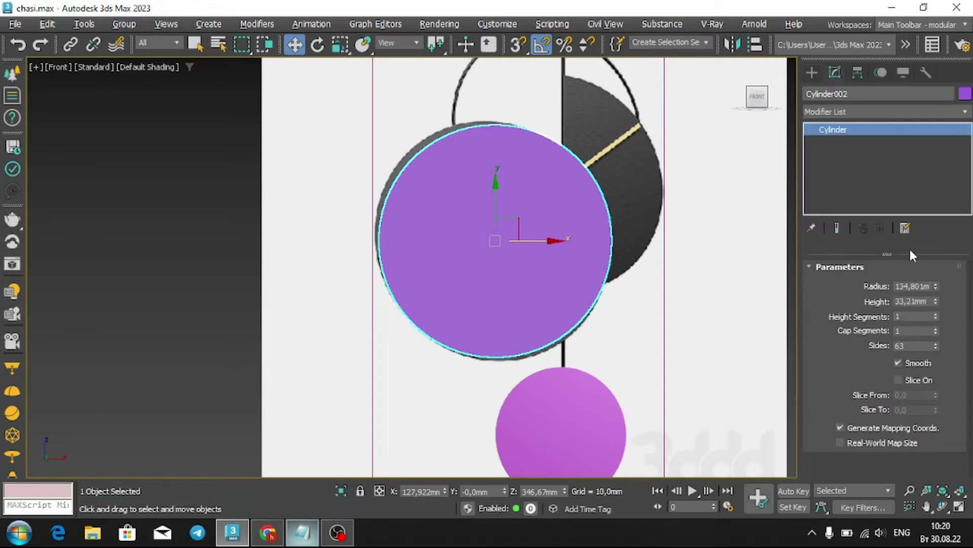
double_click(922, 283)
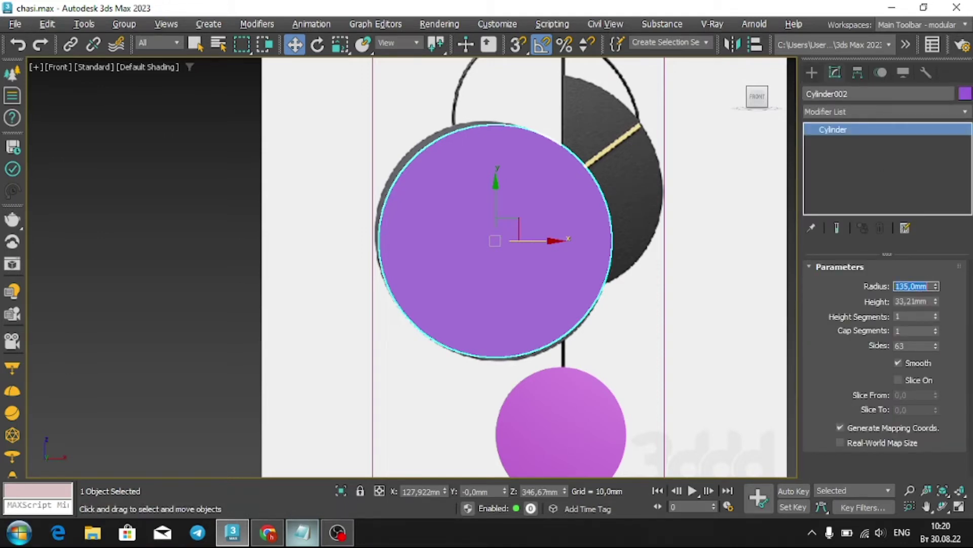
text(40)
key(Return)
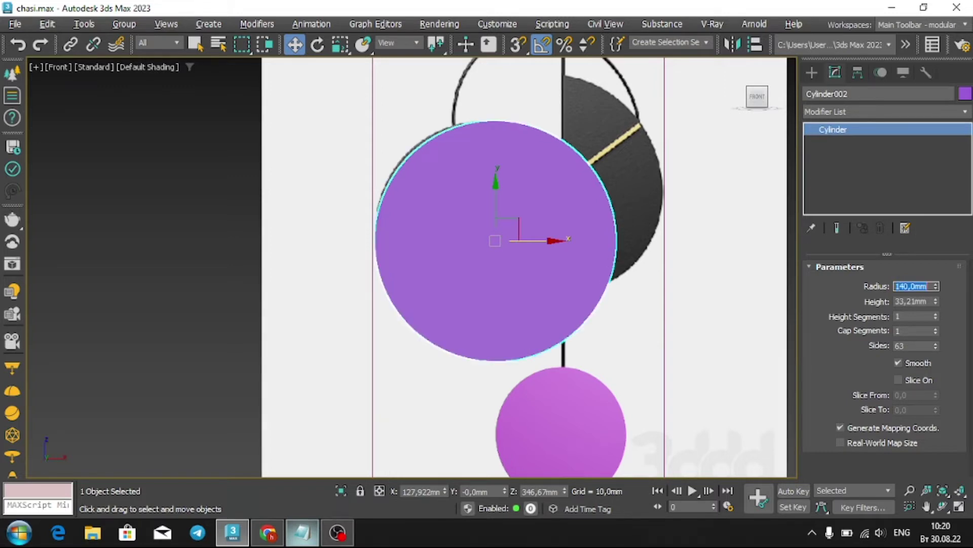
key(alt+w)
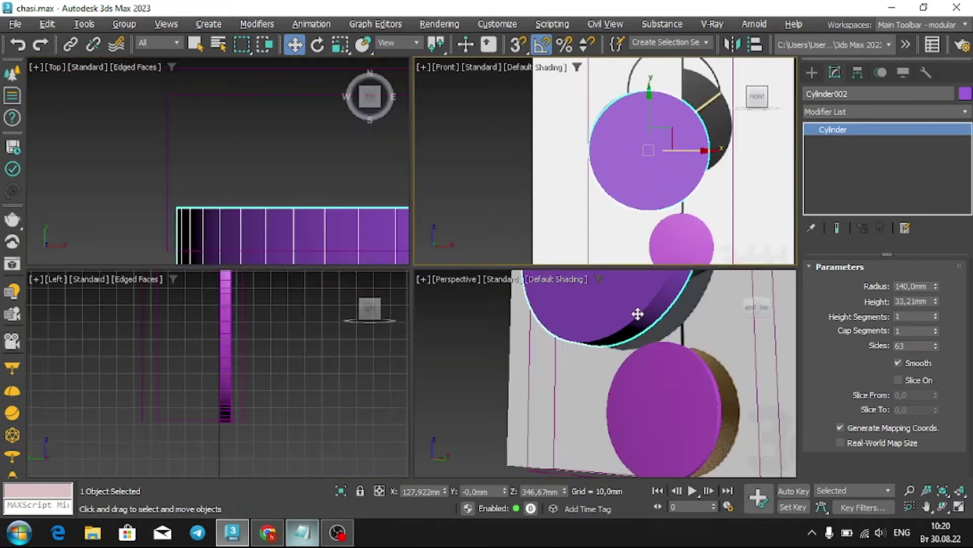
key(alt+w)
mouse_move(532, 234)
middle_down()
mouse_move(526, 269)
mouse_move(513, 279)
mouse_move(556, 187)
mouse_move(540, 166)
mouse_move(838, 289)
middle_up()
key(F4)
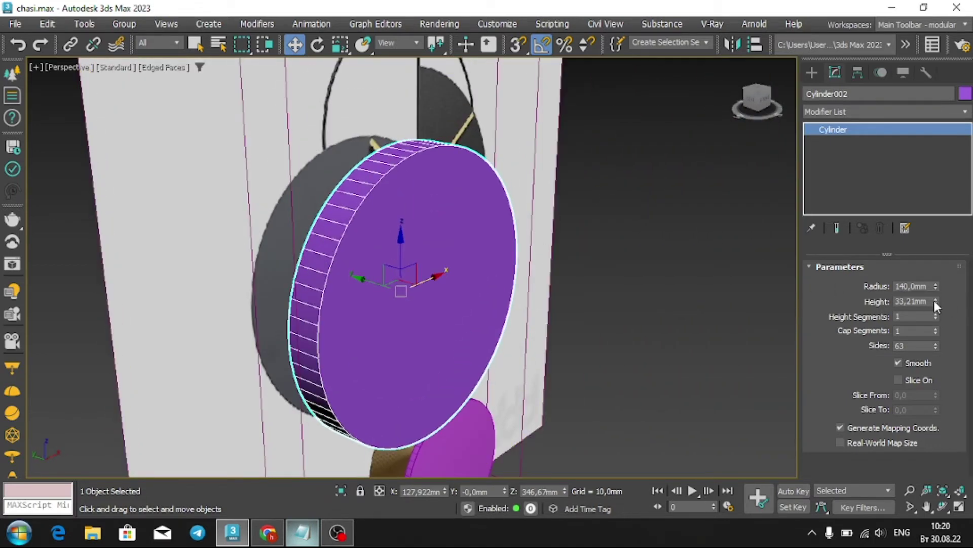
double_click(928, 302)
key(Return)
click(851, 111)
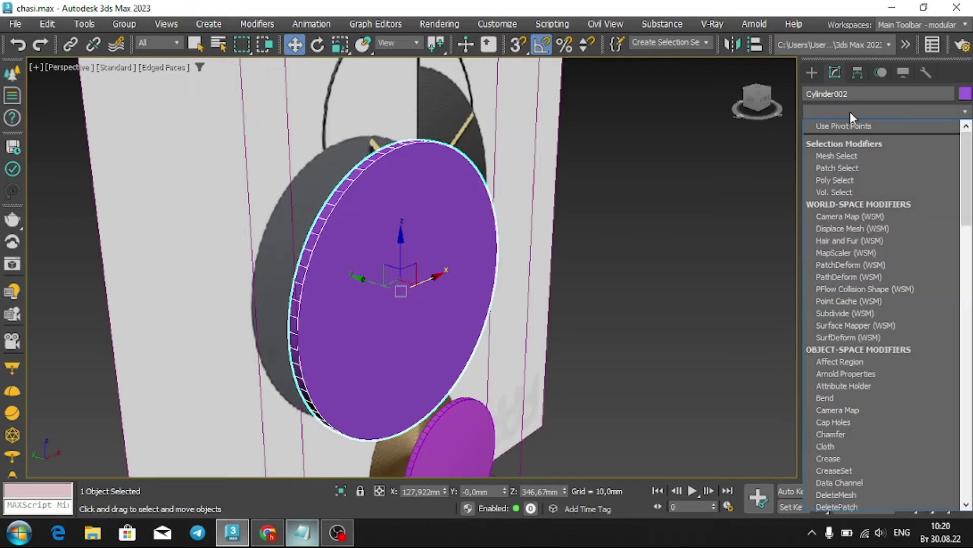
Copy the small lower disc's Chamfer modifier and paste it onto the large purple disc, replacing a fresh Chamfer.
text(ch)
key(Return)
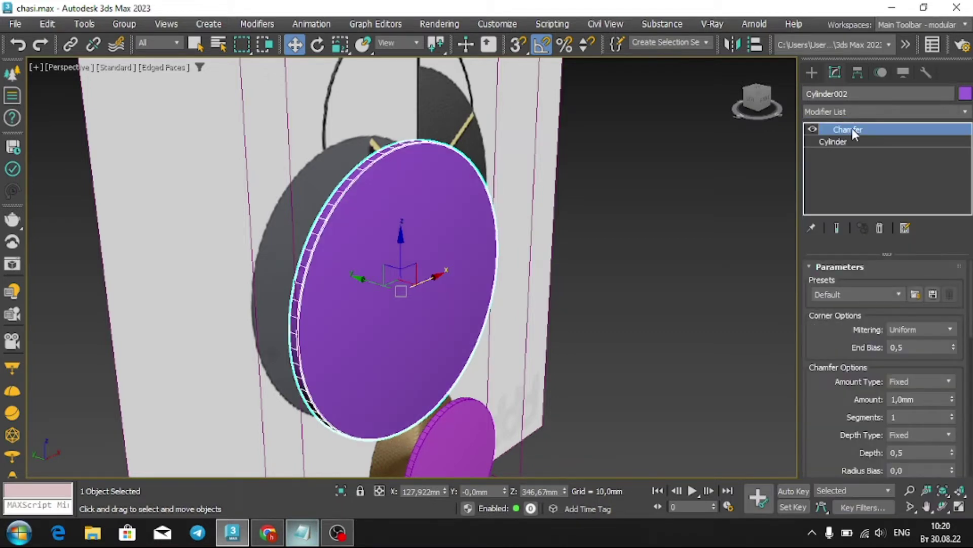
key(ctrl+z)
click(456, 448)
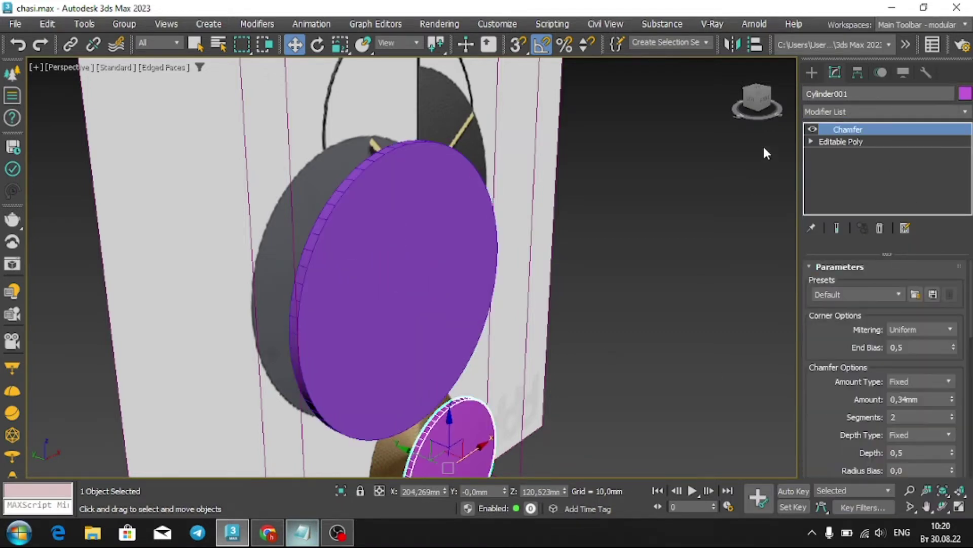
right_click(865, 130)
click(832, 185)
click(395, 284)
right_click(842, 129)
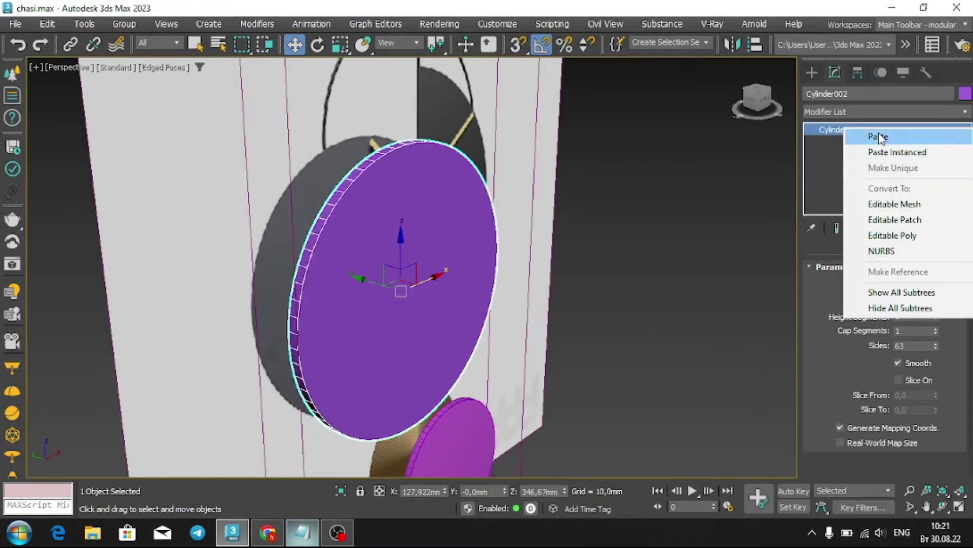
click(869, 152)
Orbit and zoom around the clock to inspect the chamfered disc, then clear the selection.
alt+middle_drag(443, 209, 380, 244)
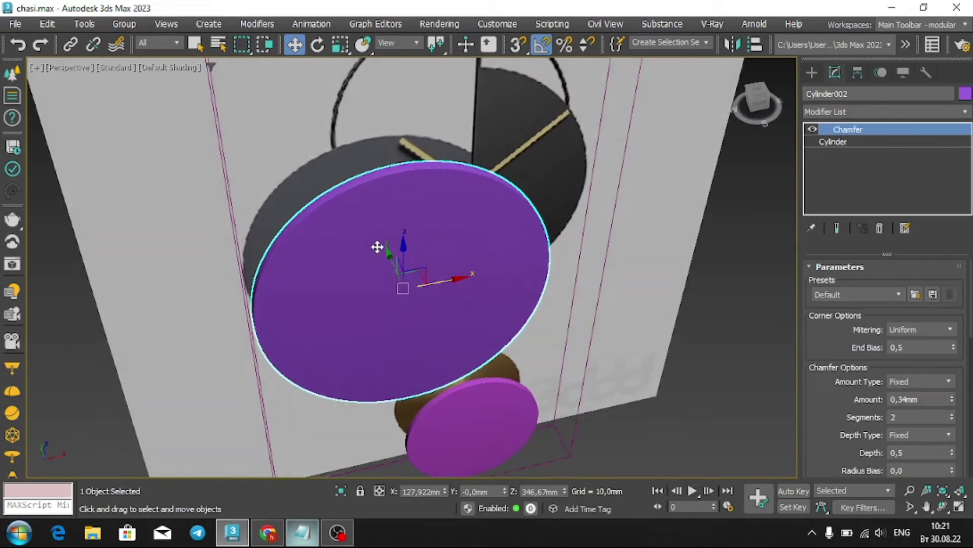
scroll(327, 187, up, 4)
scroll(365, 159, down, 5)
alt+middle_drag(365, 159, 517, 136)
key(alt+w)
key(alt+w)
scroll(557, 130, down, 2)
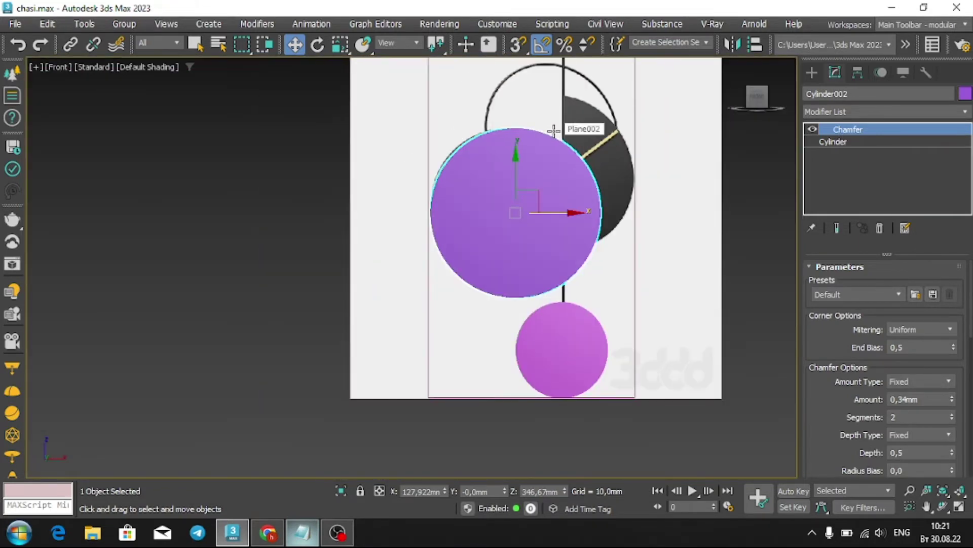
key(alt+w)
key(alt+w)
mouse_move(581, 345)
alt+middle_down()
mouse_move(302, 300)
mouse_move(322, 238)
mouse_move(157, 232)
alt+middle_up()
click(306, 299)
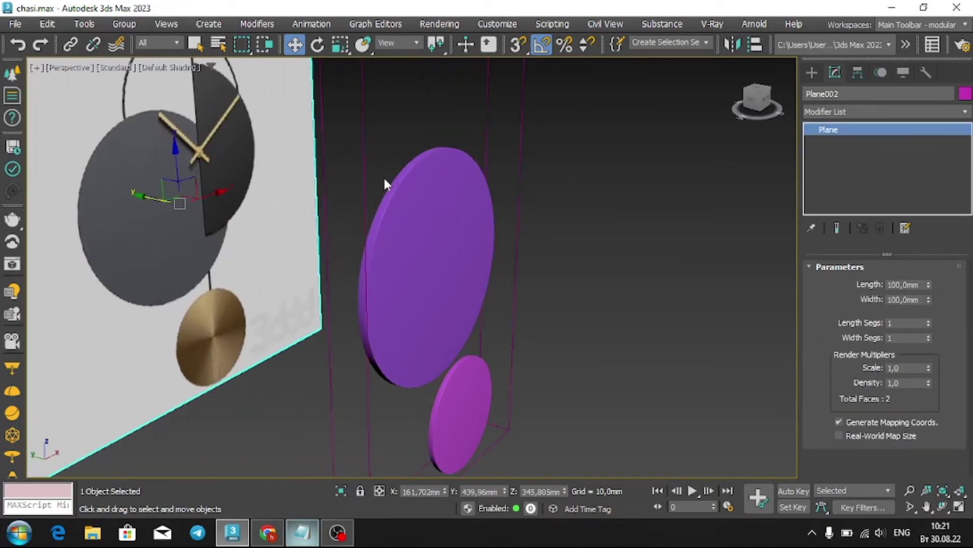
key(alt+w)
key(alt+w)
scroll(556, 220, up, 2)
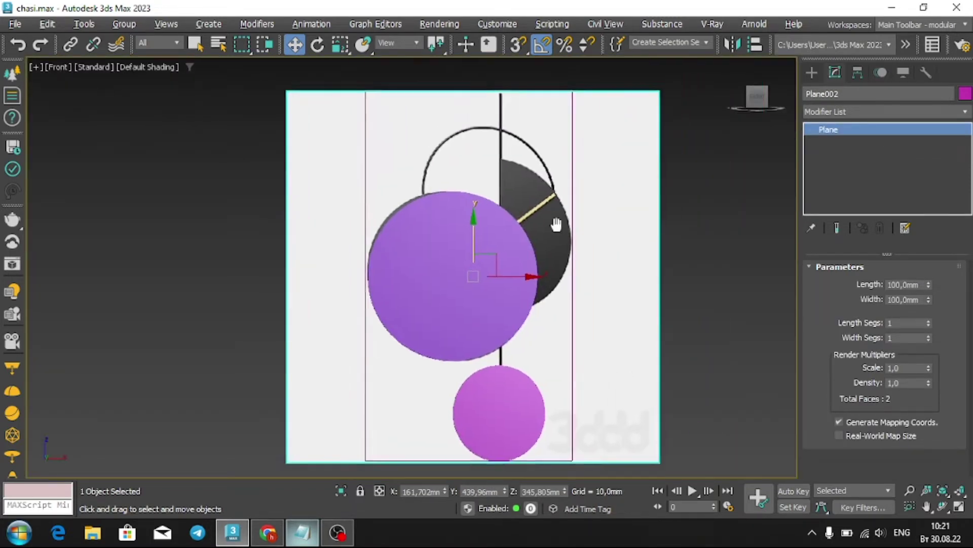
scroll(497, 211, up, 4)
scroll(508, 207, down, 4)
middle_drag(508, 207, 424, 203)
click(594, 217)
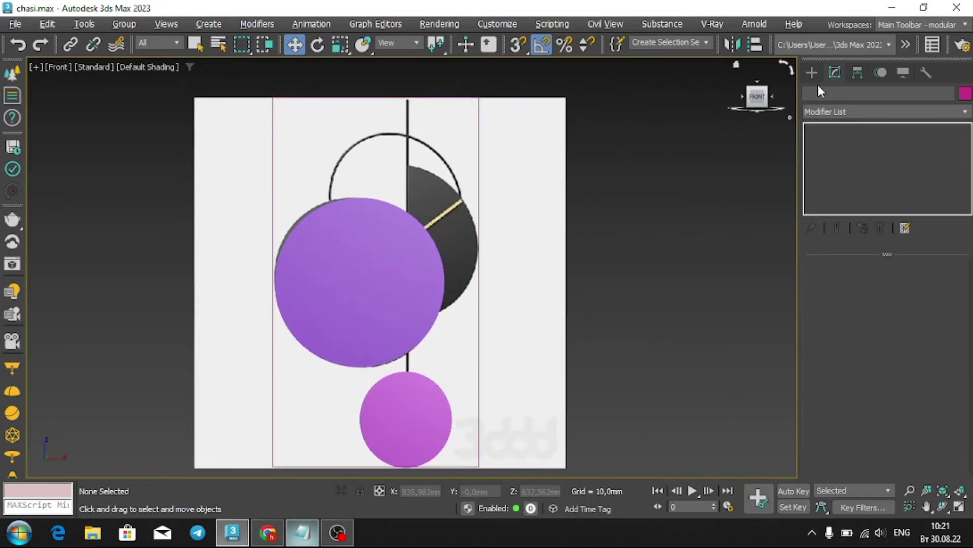
Draw a closed Line spline from the half-disc's top around its right edge.
click(813, 74)
click(830, 94)
click(844, 185)
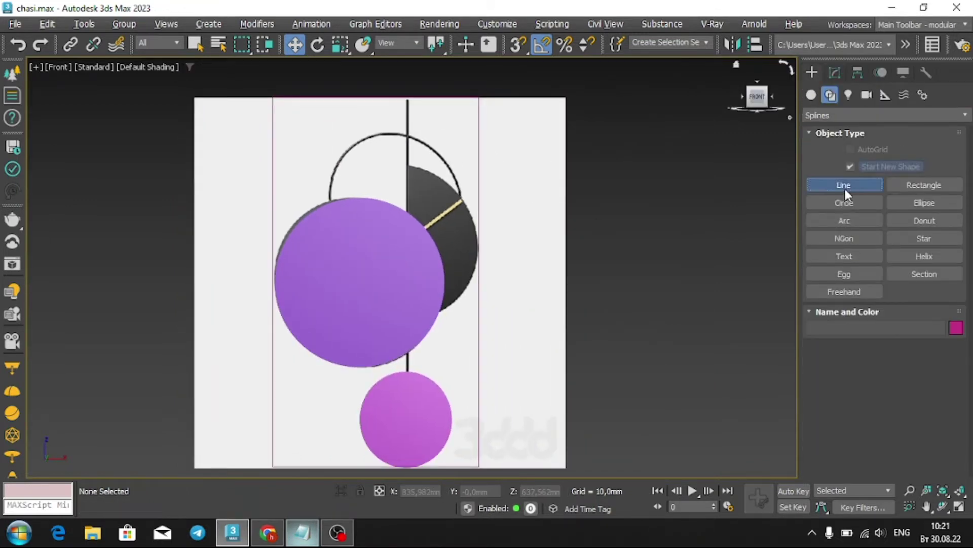
scroll(403, 170, up, 2)
scroll(407, 161, down, 2)
drag(407, 165, 408, 324)
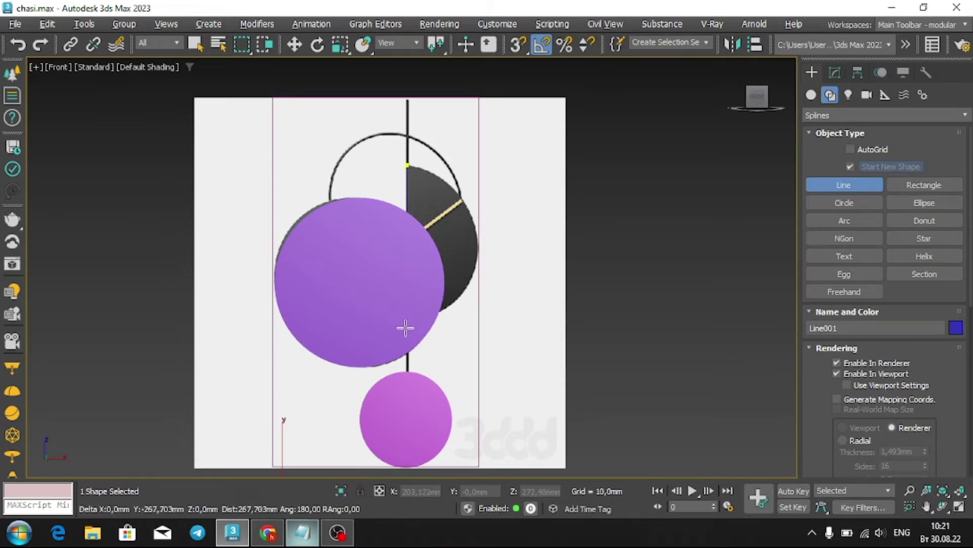
scroll(487, 253, up, 3)
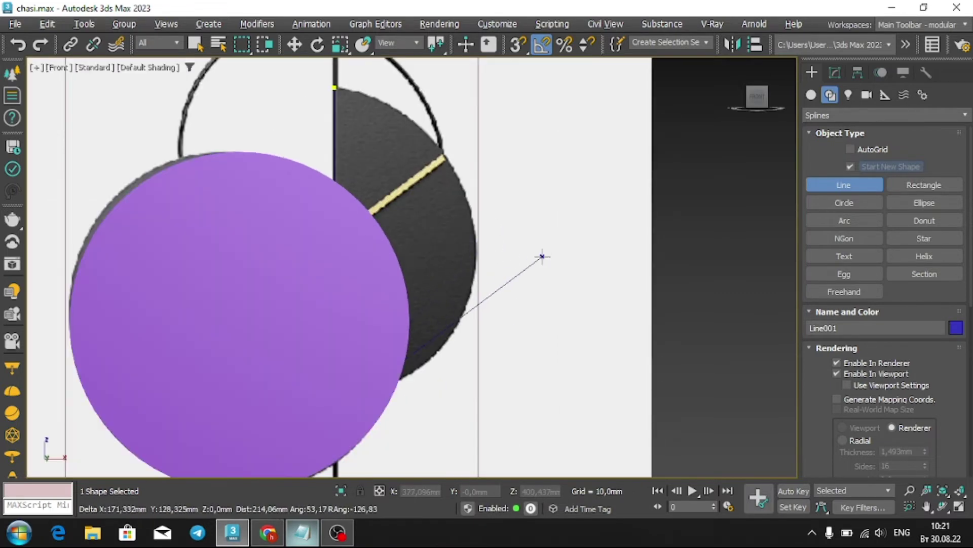
click(477, 243)
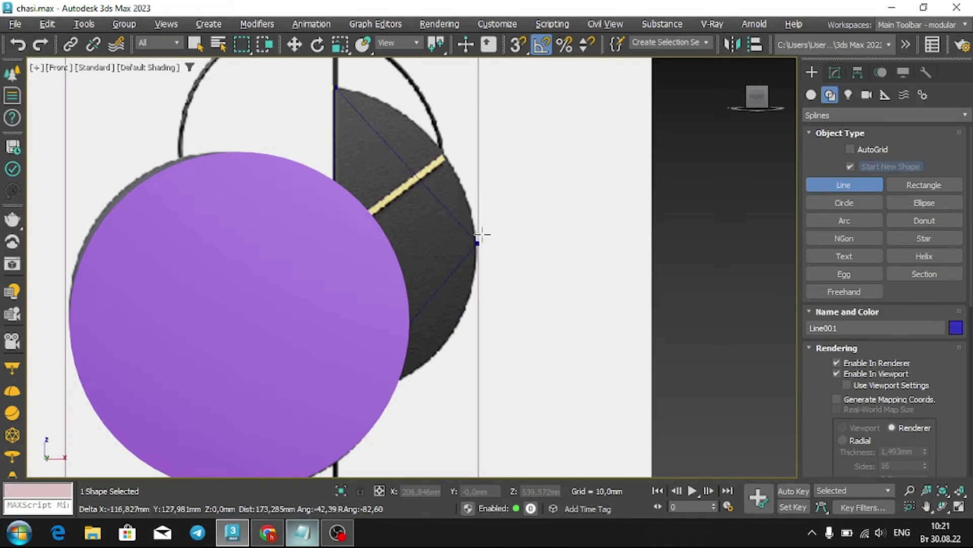
click(523, 302)
click(511, 278)
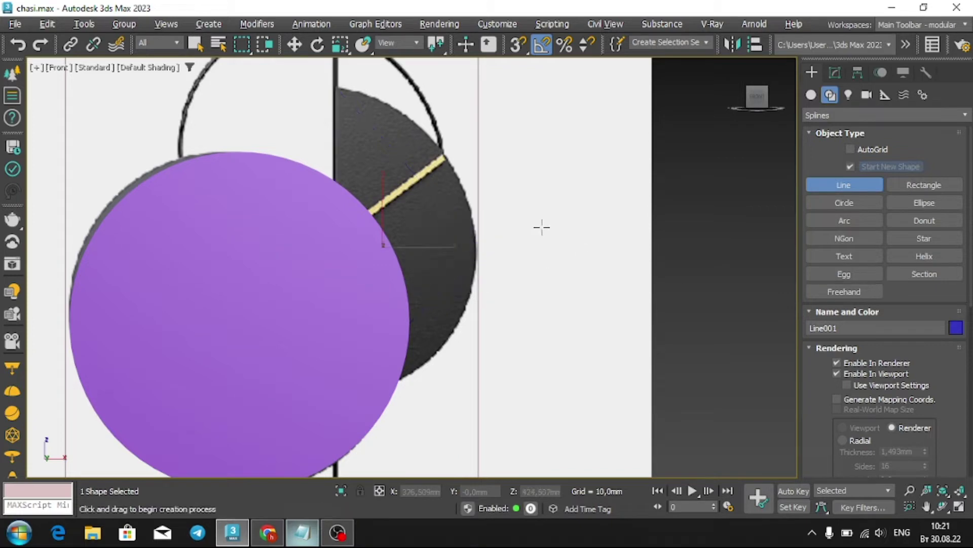
Make the right-hand vertex smooth, with vertical, lengthened tangents, and nudge it down.
key(w)
key(F4)
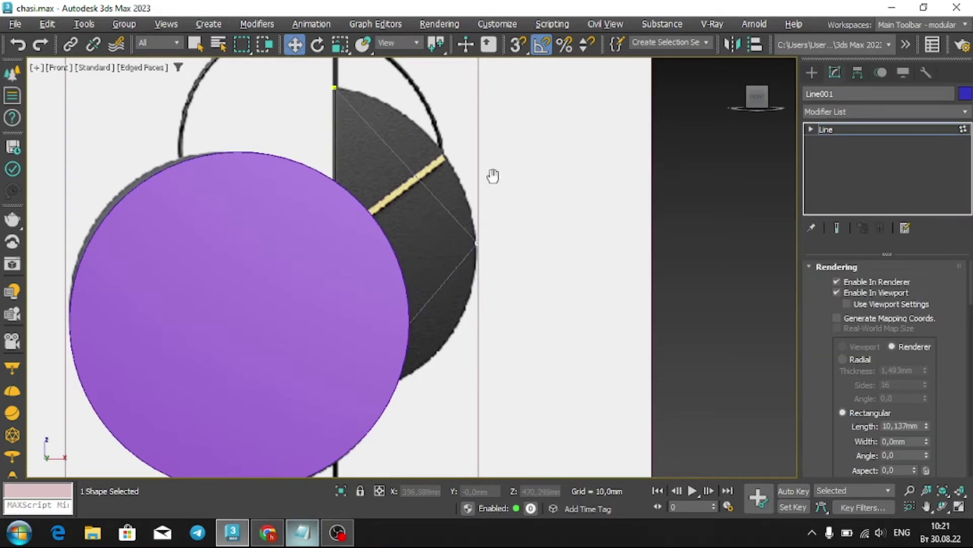
middle_drag(496, 175, 497, 218)
click(477, 286)
right_click(470, 304)
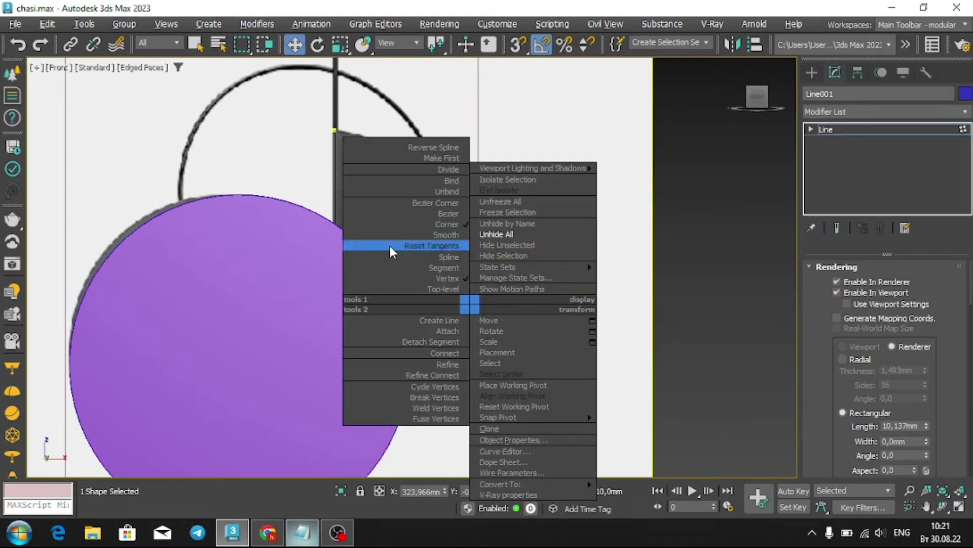
click(398, 212)
key(e)
drag(516, 240, 514, 215)
key(r)
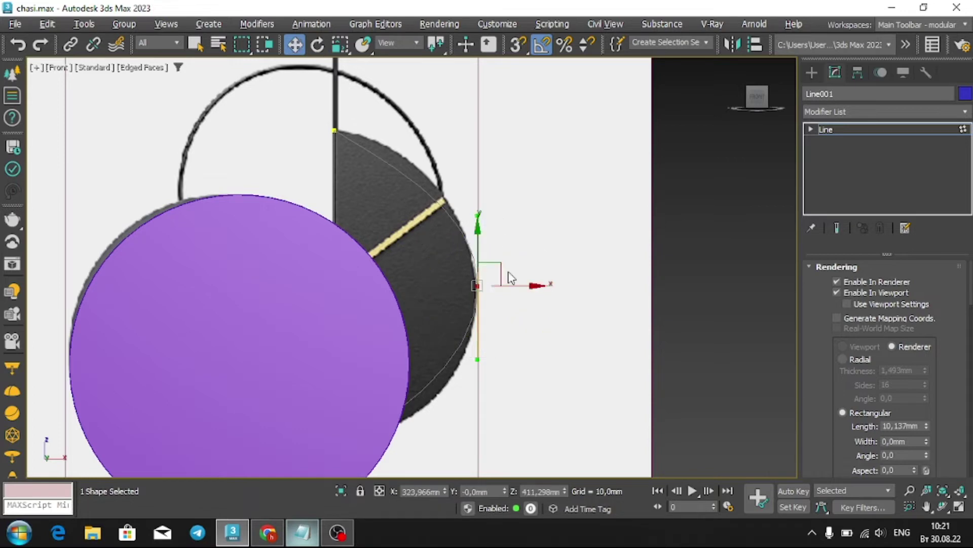
drag(490, 278, 486, 256)
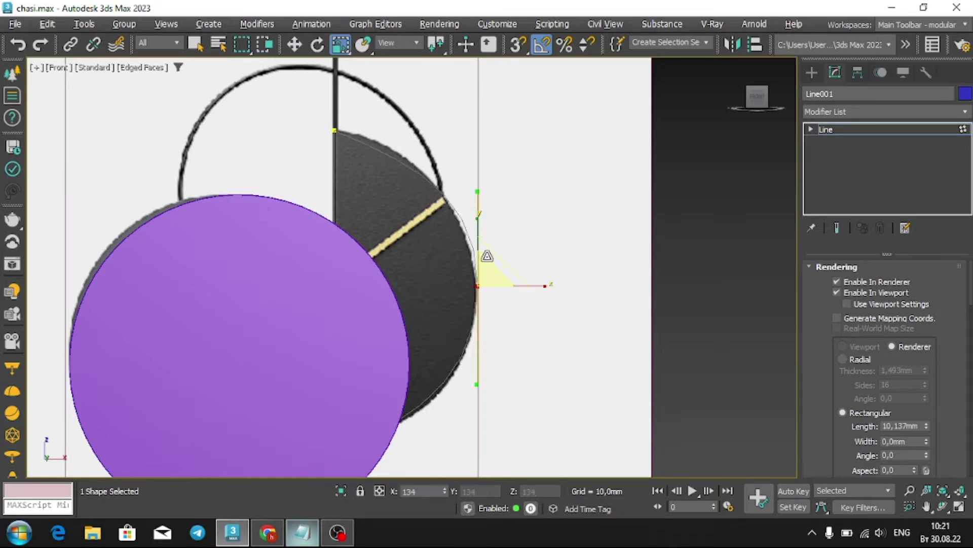
key(w)
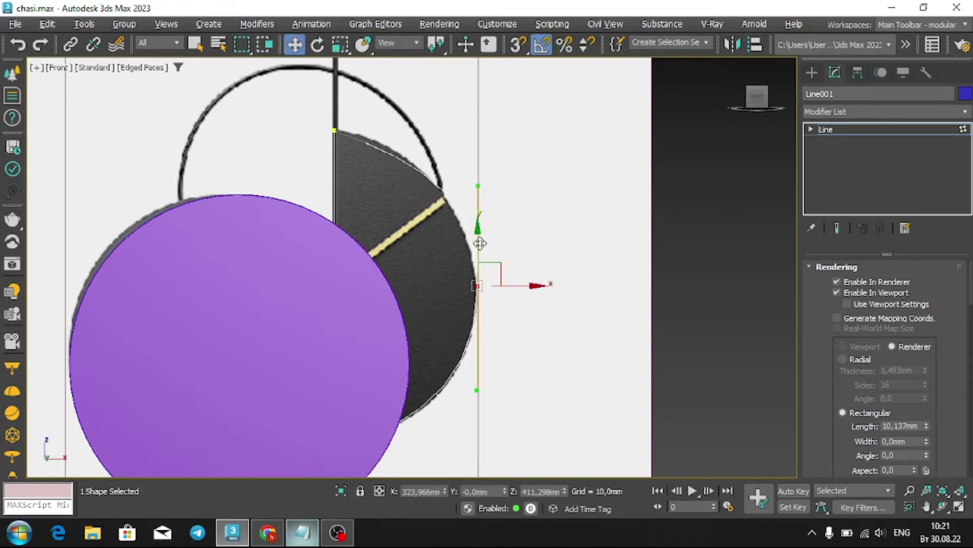
drag(480, 245, 479, 251)
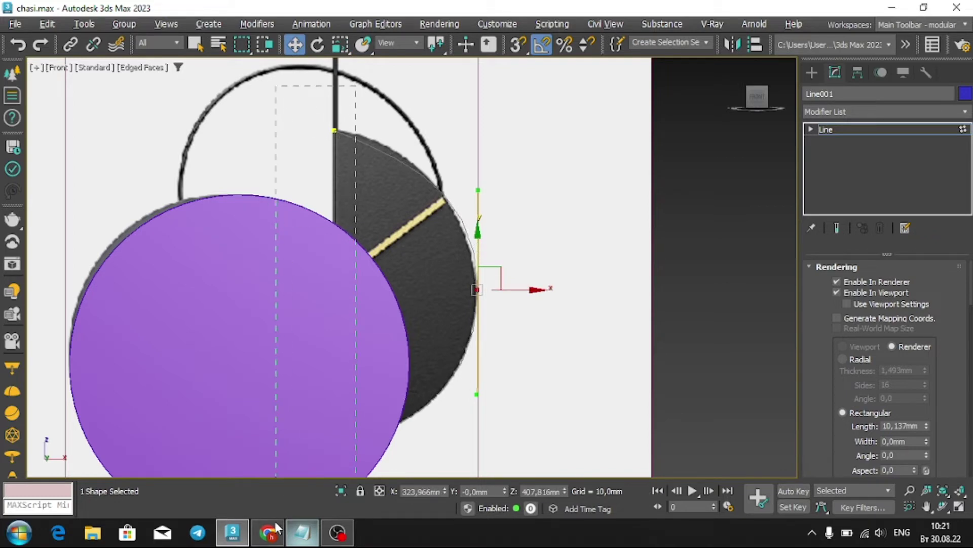
Give the top vertex Bezier Corner handles and bend the curve to hug the disc rim.
click(335, 131)
right_click(397, 195)
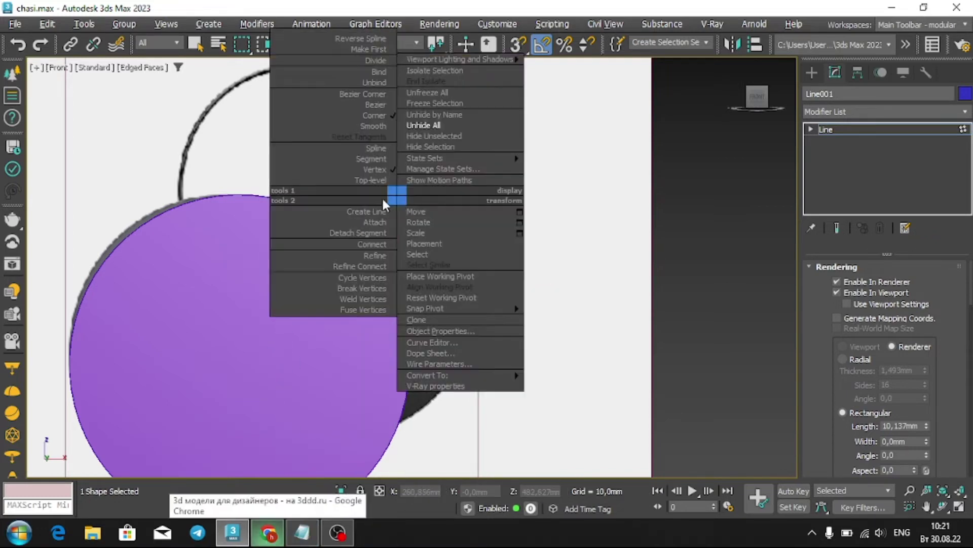
click(355, 96)
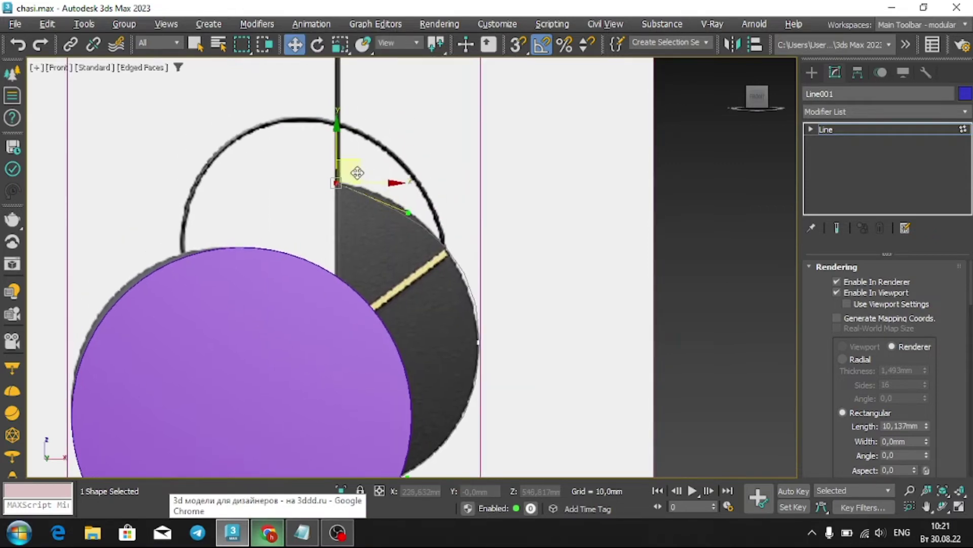
scroll(326, 182, up, 4)
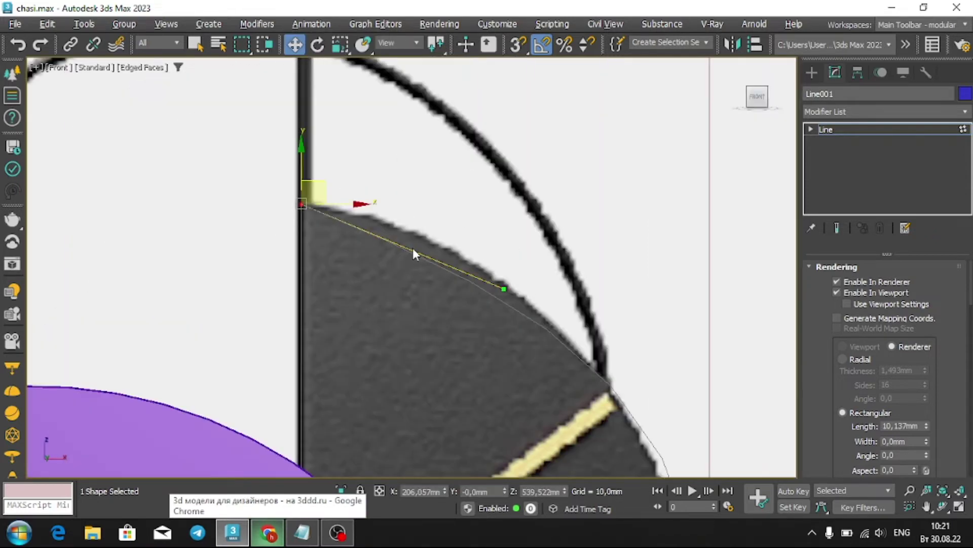
mouse_move(508, 292)
mouse_down()
mouse_move(446, 224)
mouse_move(450, 212)
mouse_up()
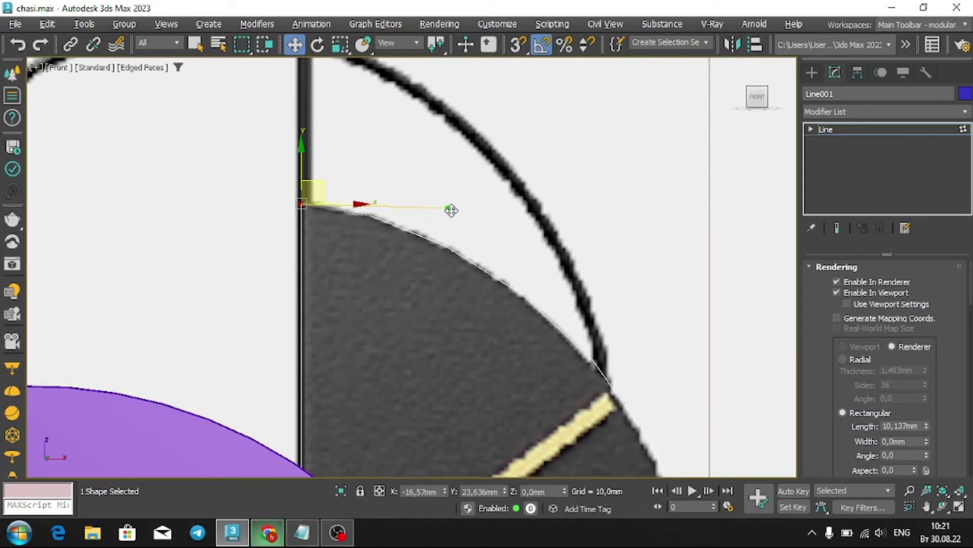
key(z)
scroll(446, 303, up, 3)
scroll(439, 306, up, 3)
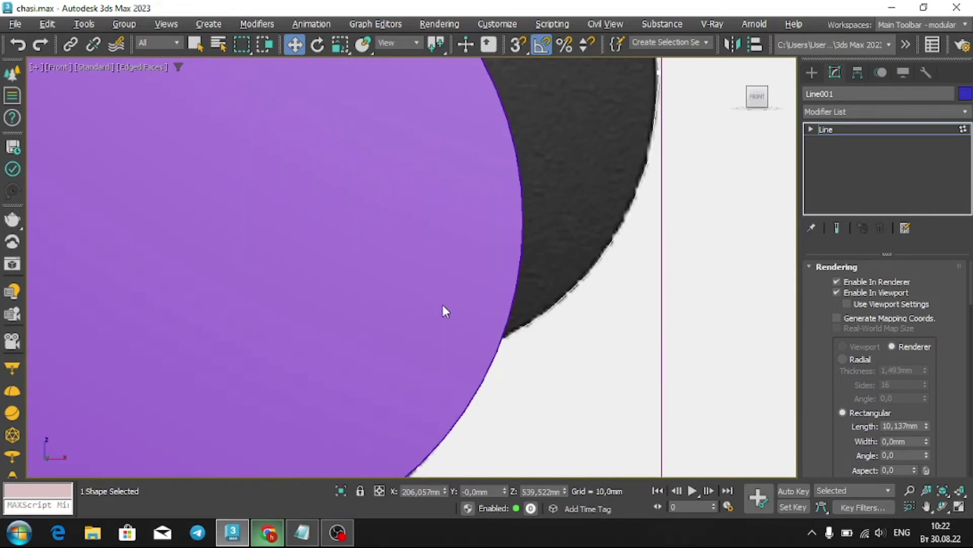
key(F3)
scroll(442, 305, up, 2)
key(F3)
key(F3)
drag(515, 341, 465, 394)
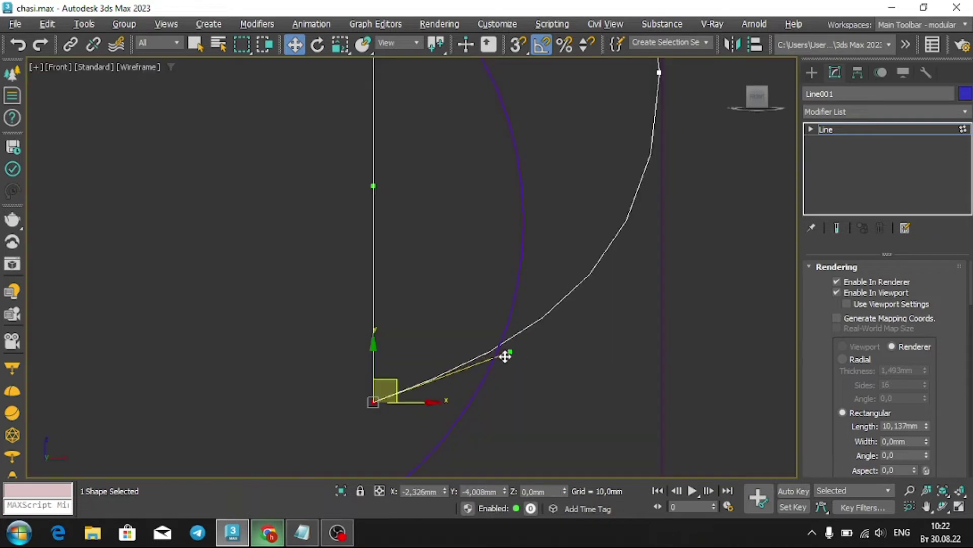
key(F3)
key(F3)
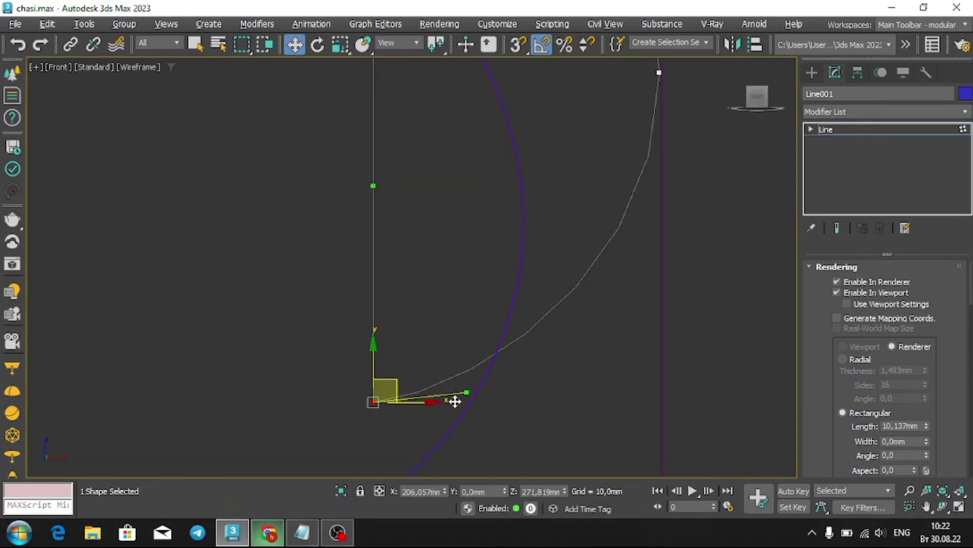
key(F3)
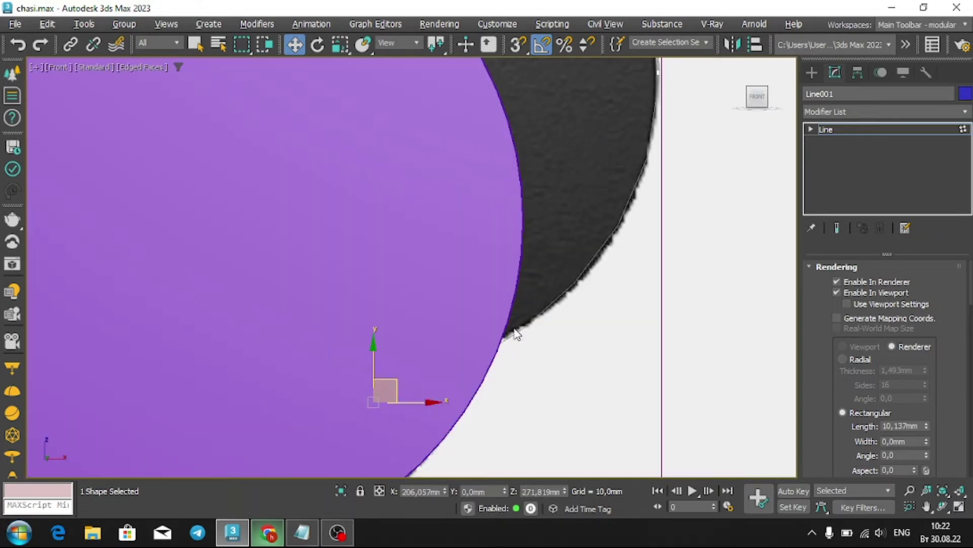
scroll(495, 357, down, 5)
scroll(582, 271, up, 4)
Nudge the half-disc outline slightly downward into place on the disc.
drag(570, 232, 569, 232)
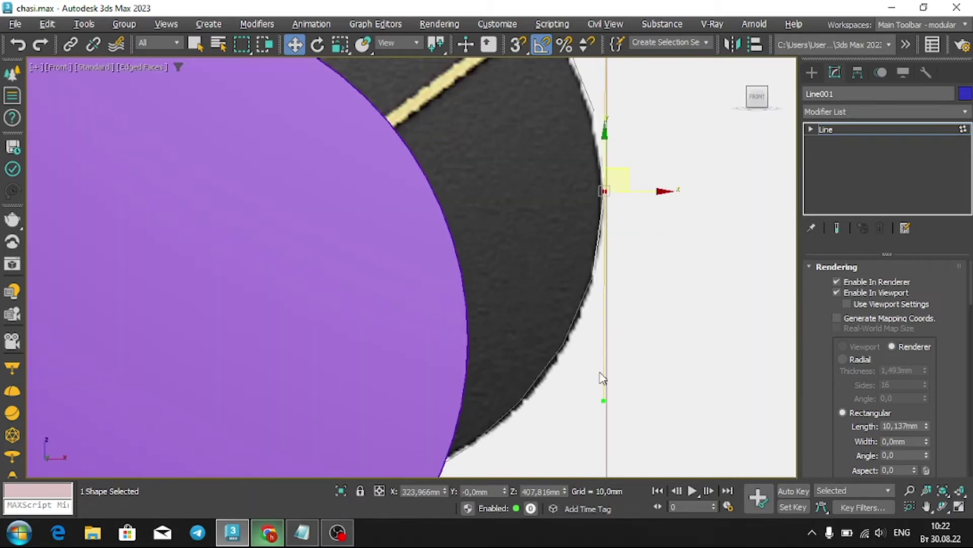
key(r)
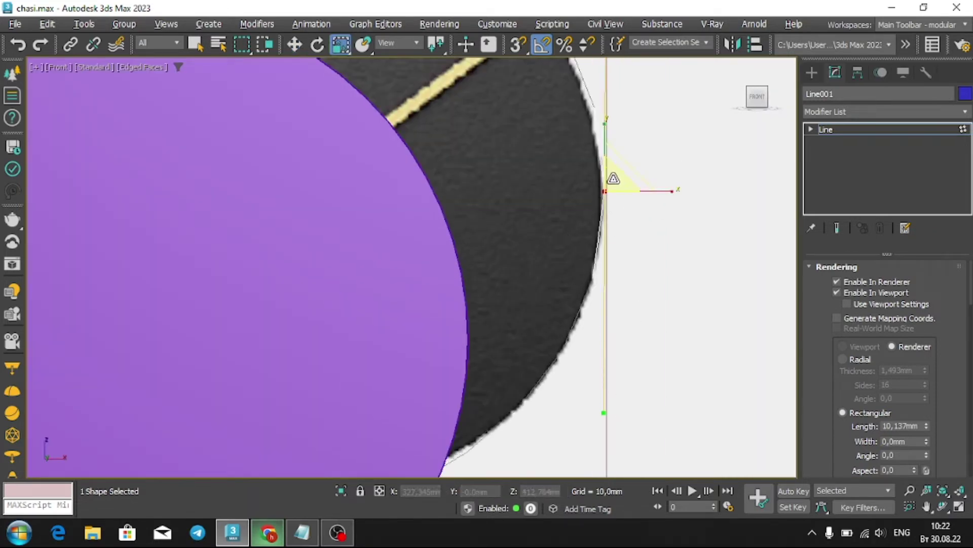
key(w)
scroll(616, 178, down, 3)
scroll(606, 219, down, 1)
middle_drag(605, 219, 604, 230)
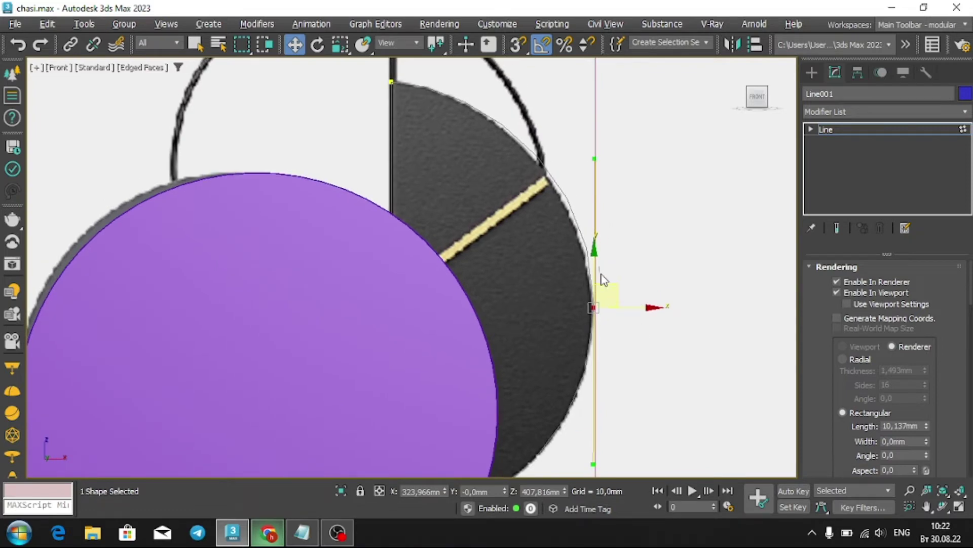
drag(597, 268, 599, 272)
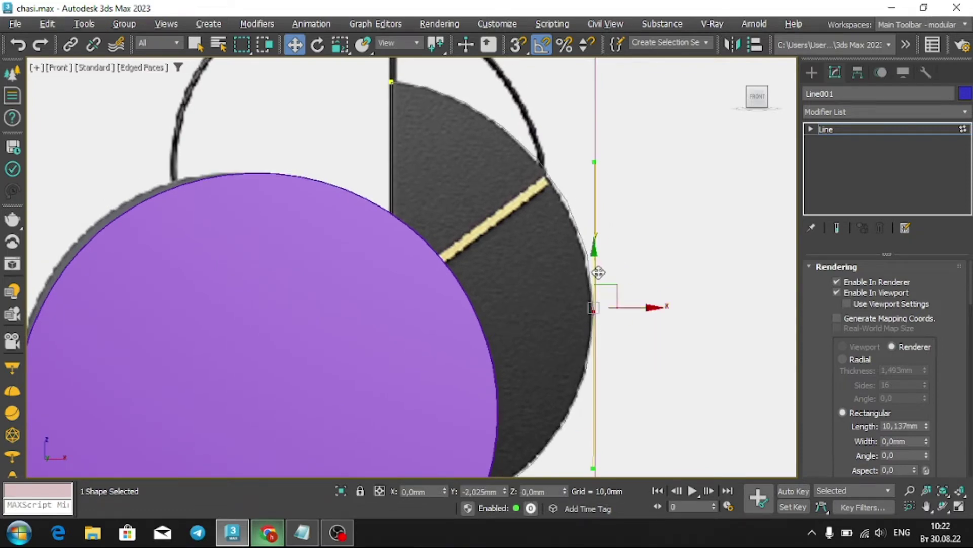
right_click(543, 228)
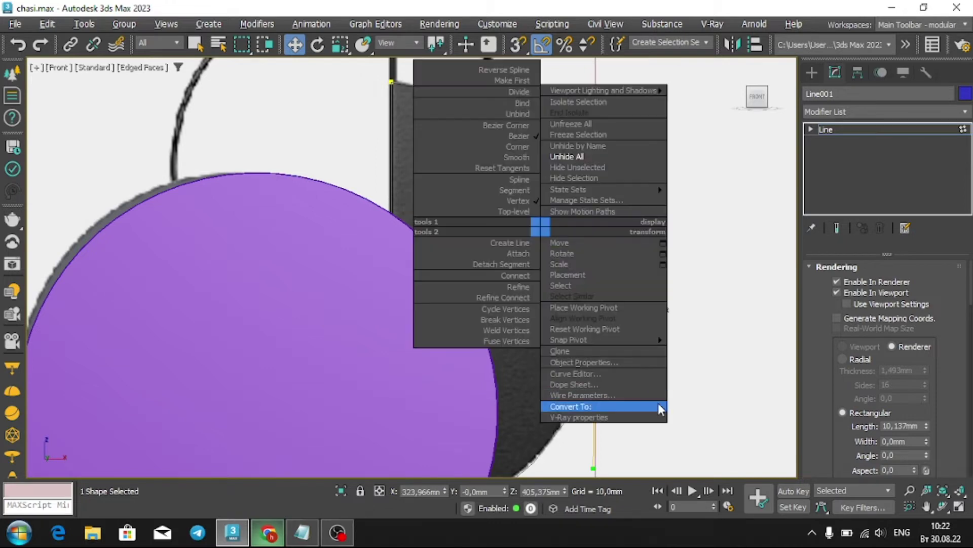
Convert the outline to Editable Poly and try selecting its borders and edges.
click(689, 430)
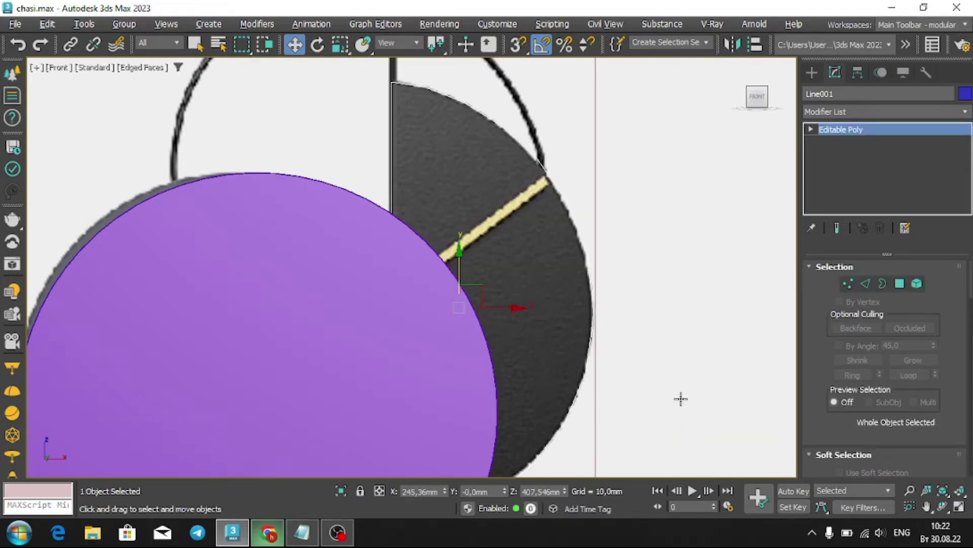
key(3)
drag(627, 155, 454, 305)
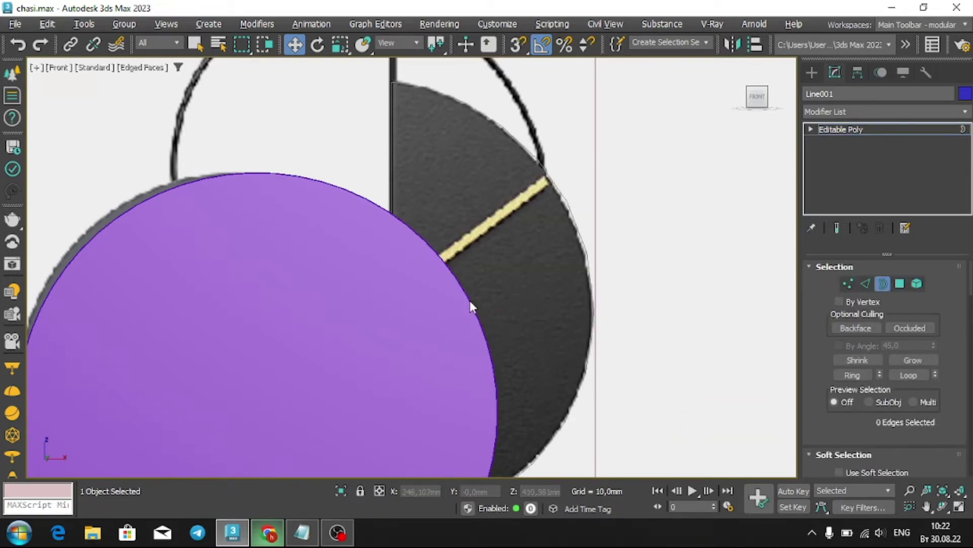
key(2)
drag(624, 160, 425, 310)
key(r)
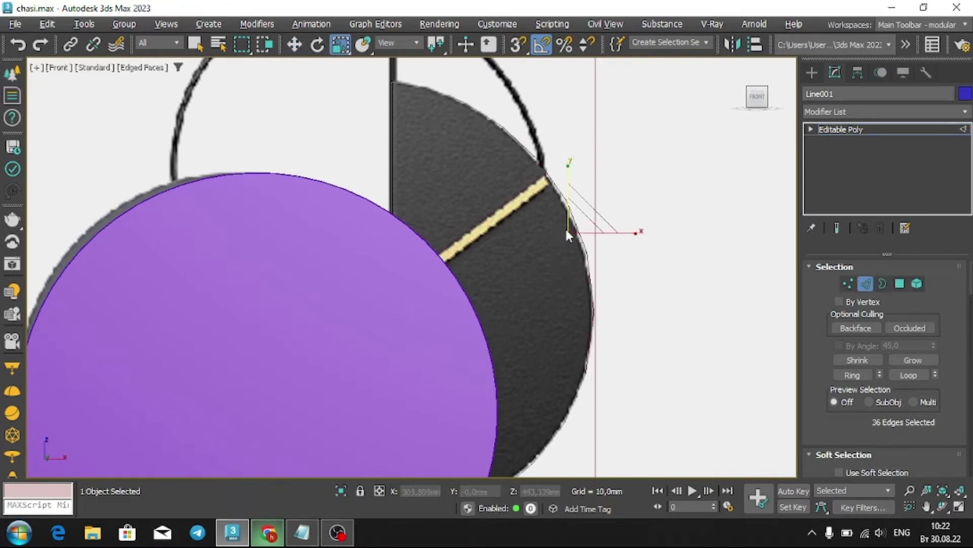
key(2)
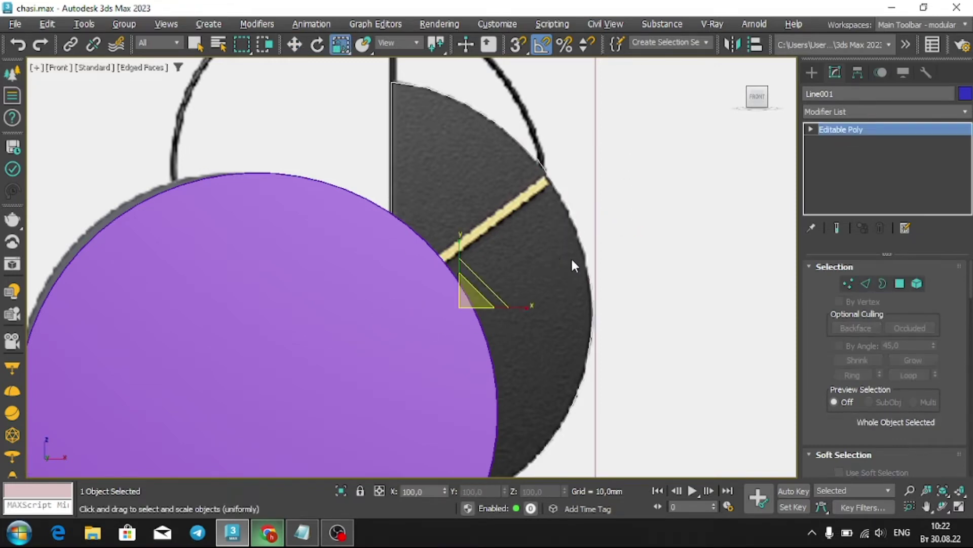
click(591, 239)
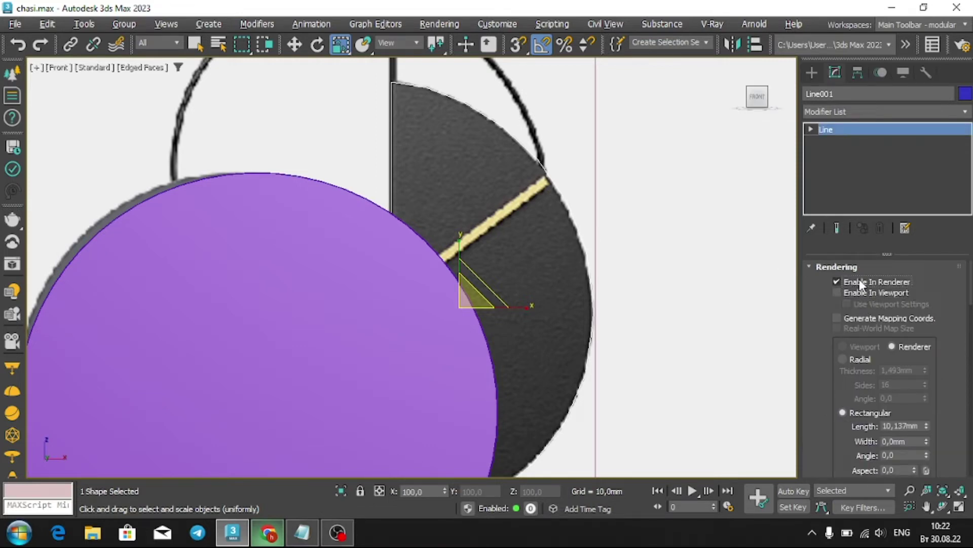
Convert the outline into a filled polygon face and move the face slightly downward.
right_click(515, 208)
click(671, 406)
key(3)
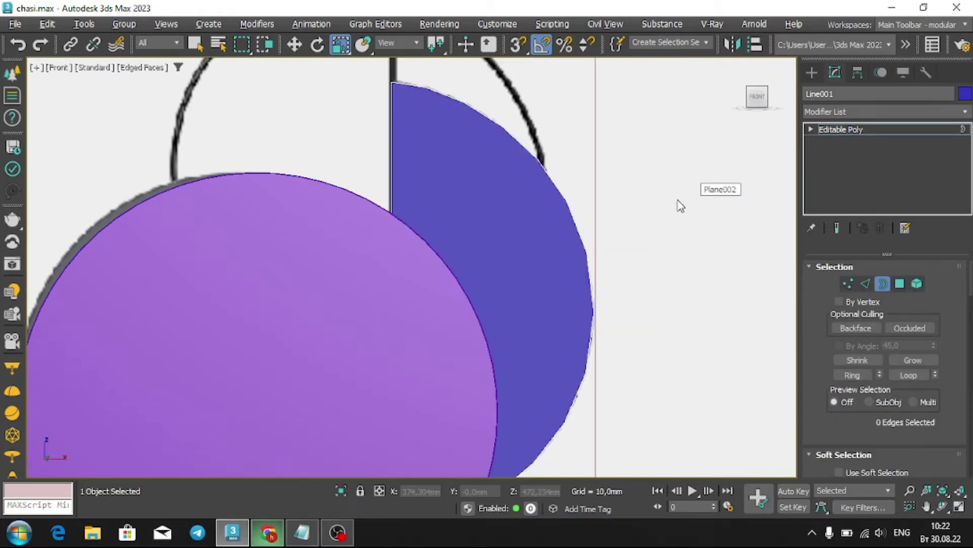
click(553, 227)
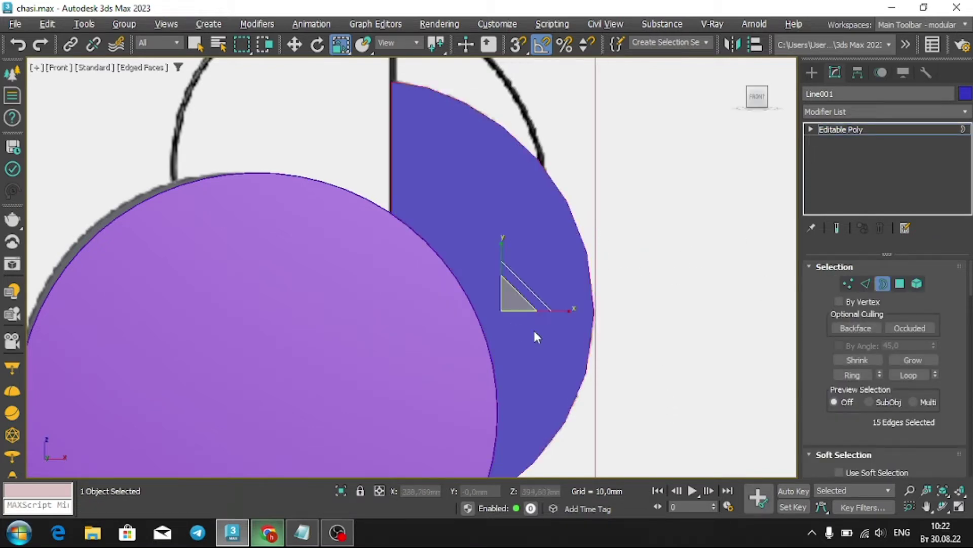
key(alt+w)
right_click(721, 396)
key(alt+w)
key(w)
mouse_move(637, 315)
alt+middle_down()
mouse_move(588, 297)
mouse_move(537, 224)
mouse_move(415, 215)
mouse_move(412, 191)
mouse_move(456, 191)
mouse_move(507, 254)
mouse_move(482, 262)
alt+middle_up()
scroll(421, 213, up, 3)
key(3)
drag(382, 237, 391, 255)
alt+middle_drag(391, 256, 465, 230)
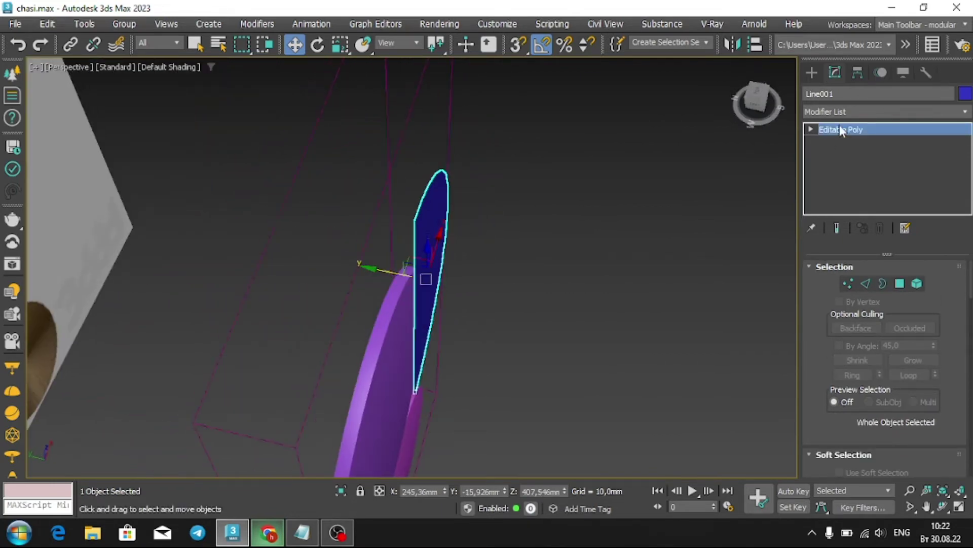
Add a Shell modifier and thicken the half-disc face to about 10 mm.
click(851, 112)
text(sh)
key(Return)
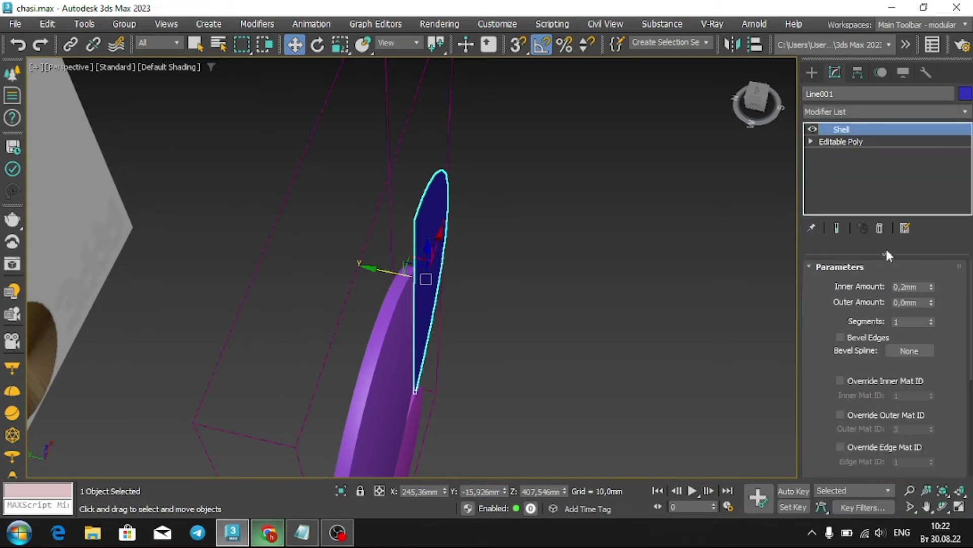
drag(932, 286, 931, 269)
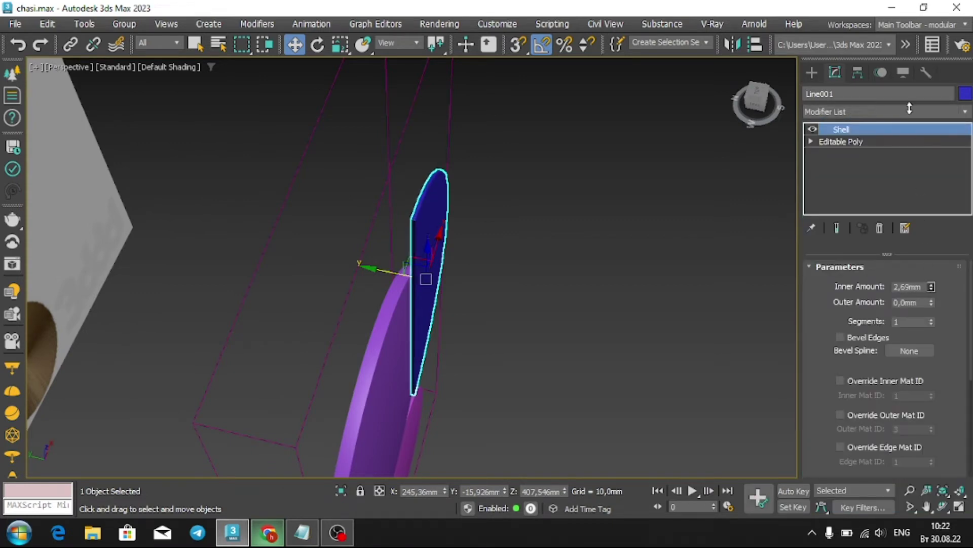
key(F4)
mouse_move(450, 229)
middle_down()
mouse_move(391, 208)
mouse_move(713, 262)
middle_up()
mouse_move(932, 287)
mouse_down()
mouse_move(856, 312)
mouse_move(898, 60)
mouse_move(900, 76)
mouse_up()
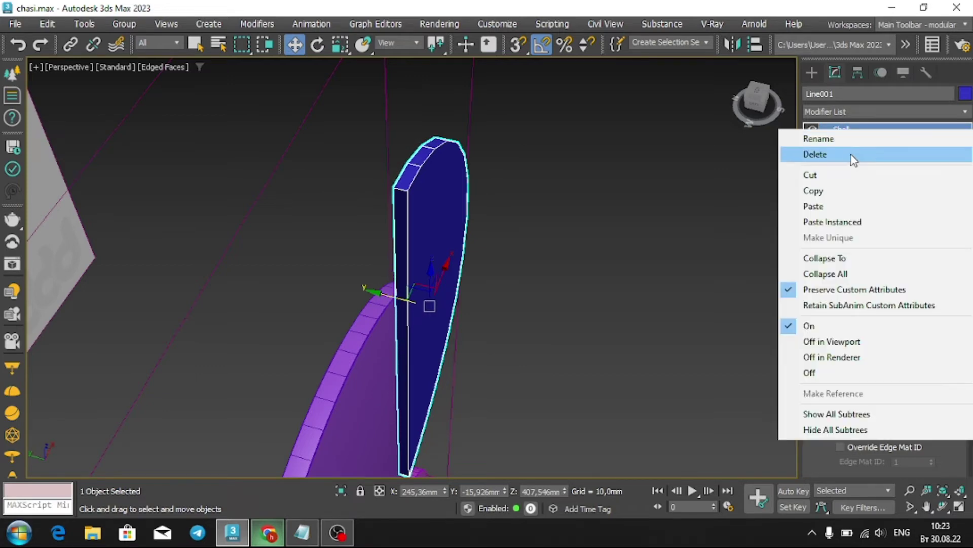
Paste a Chamfer above the Shell, then delete Chamfer, Shell and Editable Poly to restore the line.
click(813, 206)
mouse_move(631, 212)
alt+middle_down()
mouse_move(337, 163)
mouse_move(387, 159)
mouse_move(438, 172)
alt+middle_up()
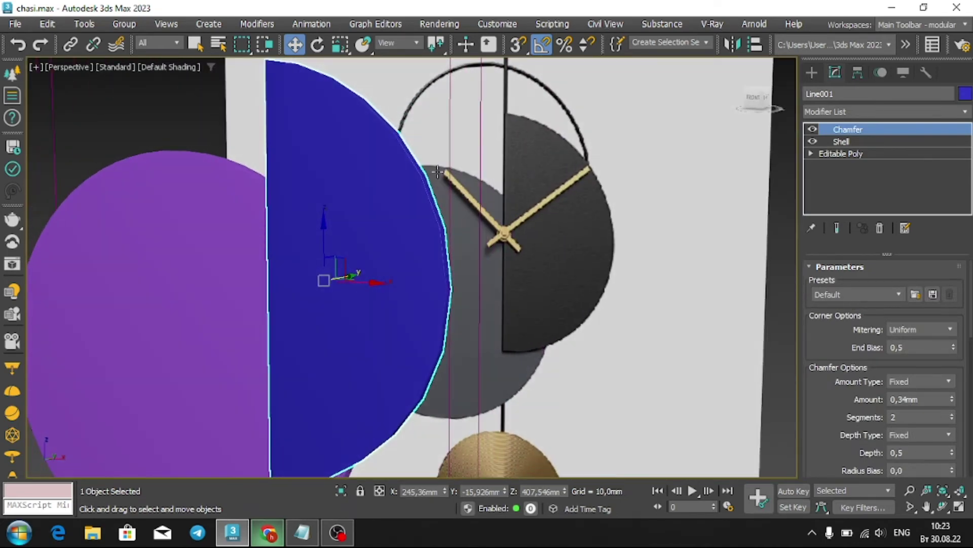
key(F4)
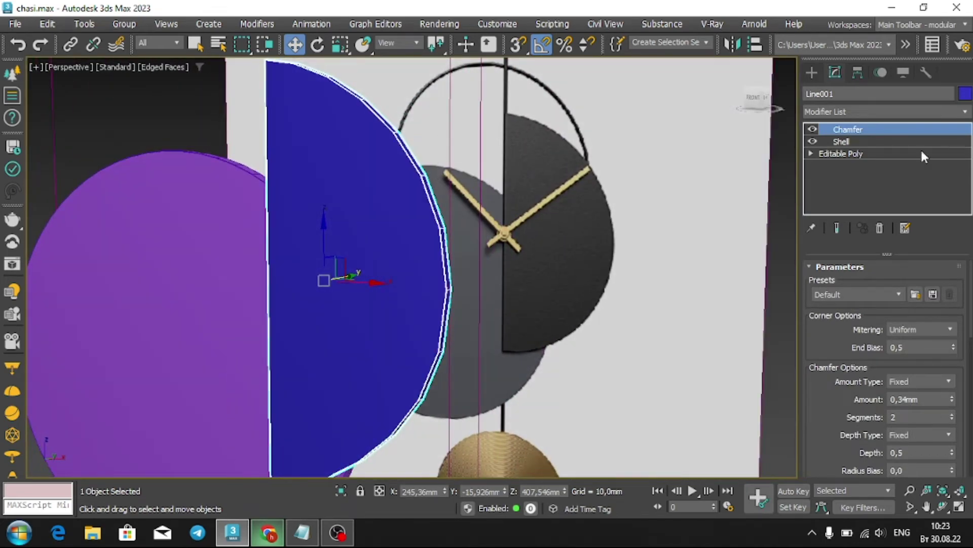
key(Delete)
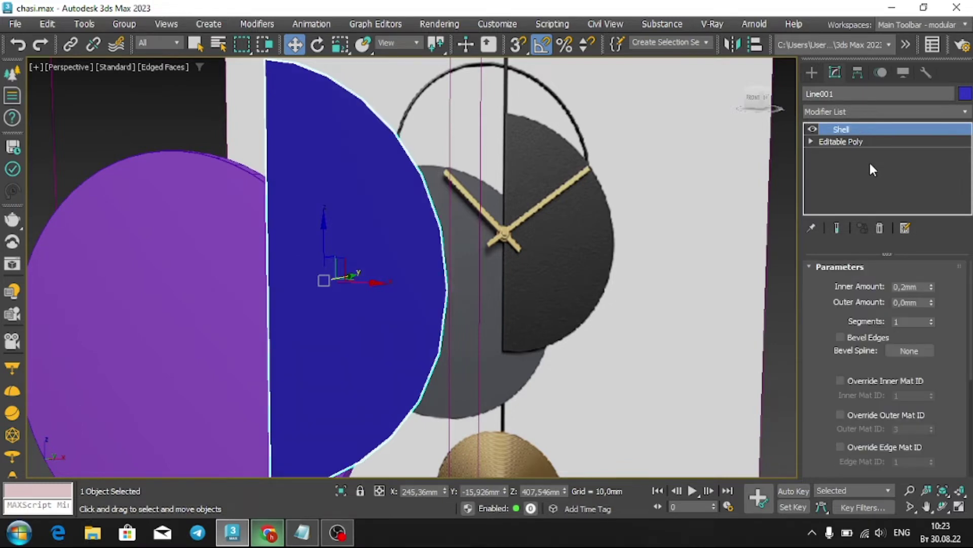
key(Delete)
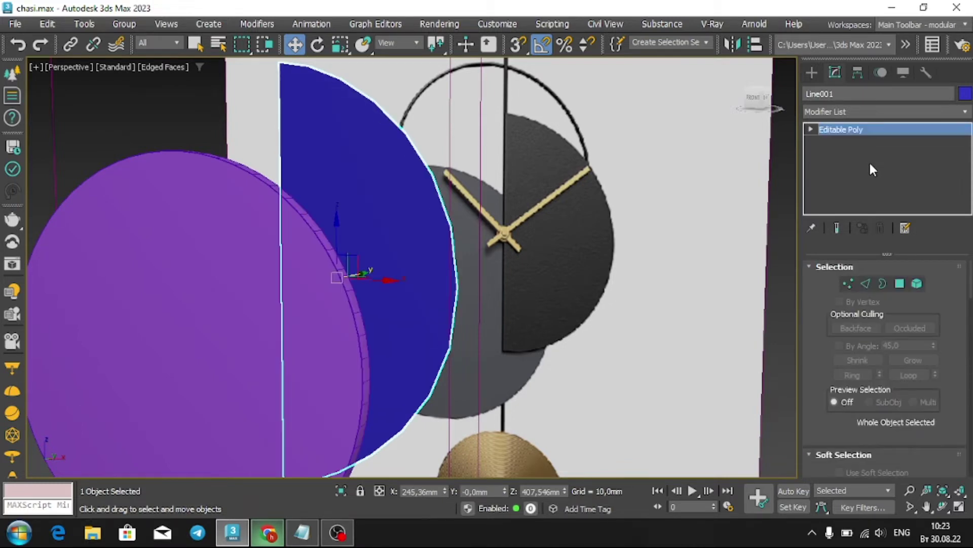
key(Delete)
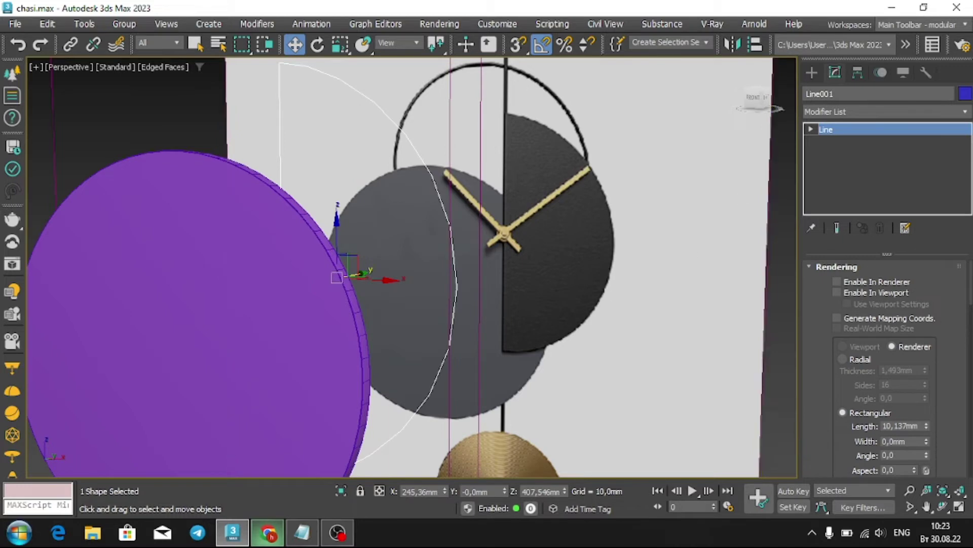
Raise the half-disc outline's interpolation steps to 49 for a smoother arc.
scroll(940, 408, down, 3)
scroll(943, 355, down, 3)
scroll(945, 329, down, 1)
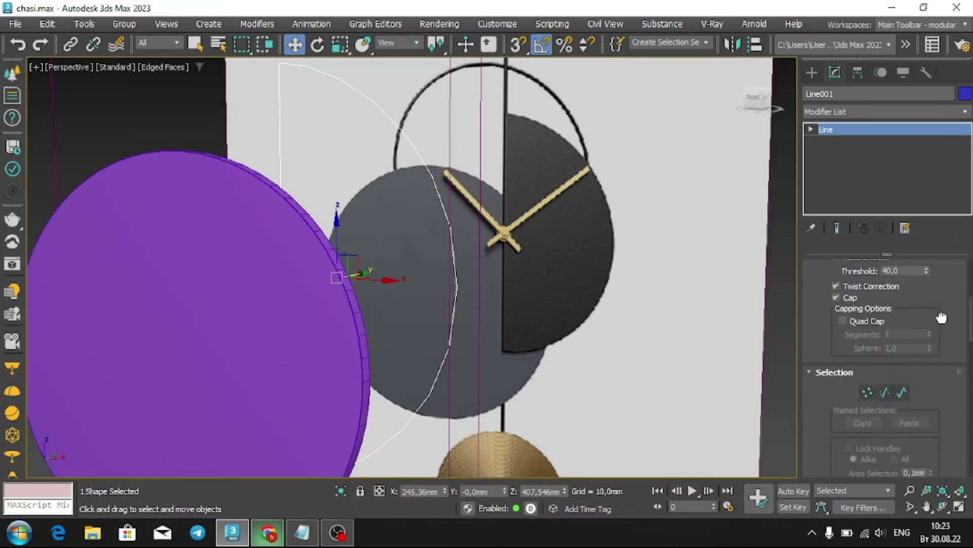
scroll(948, 279, down, 3)
drag(941, 347, 941, 245)
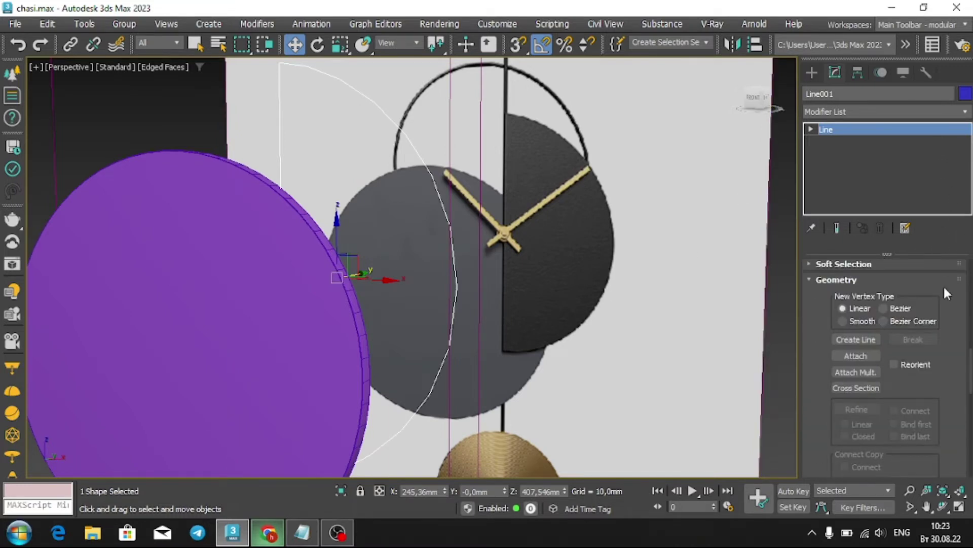
scroll(947, 293, down, 2)
scroll(947, 293, down, 2)
scroll(947, 293, down, 2)
scroll(948, 293, down, 2)
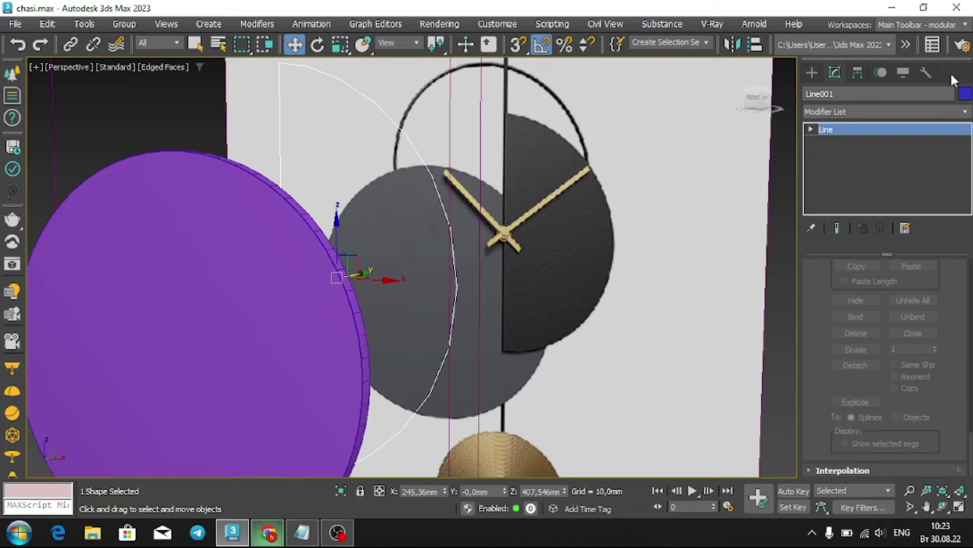
click(875, 471)
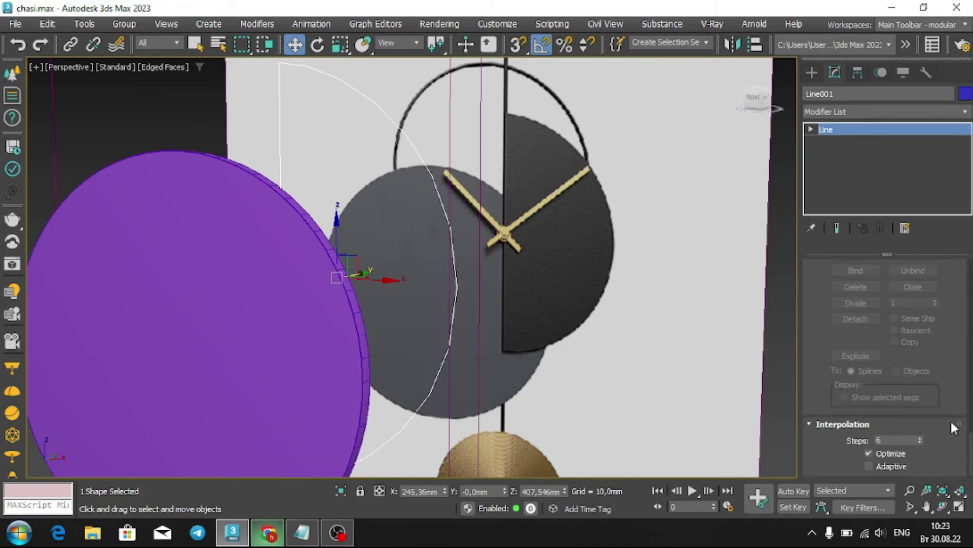
drag(921, 440, 926, 424)
drag(920, 437, 921, 425)
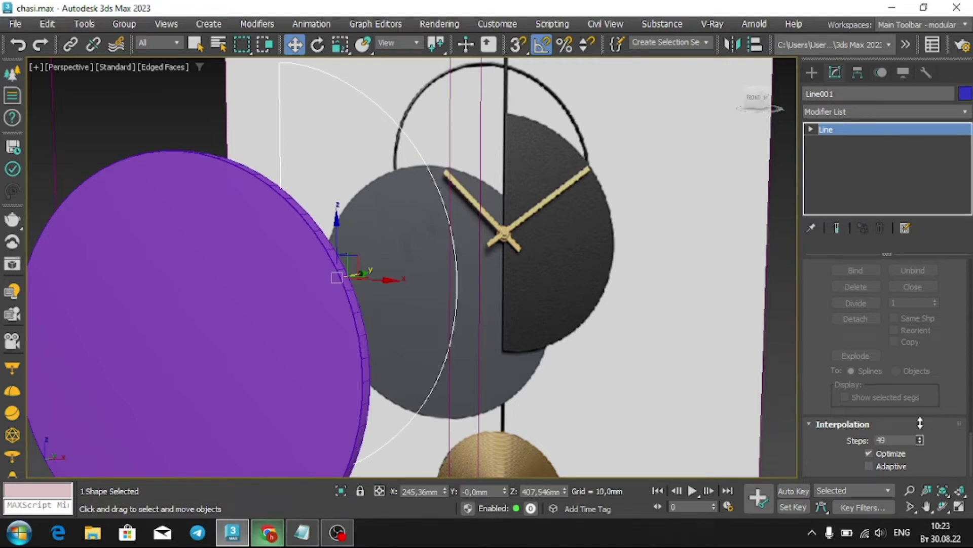
Convert the outline to Editable Poly, shift it along Y, and isolate it.
right_click(396, 233)
mouse_move(455, 412)
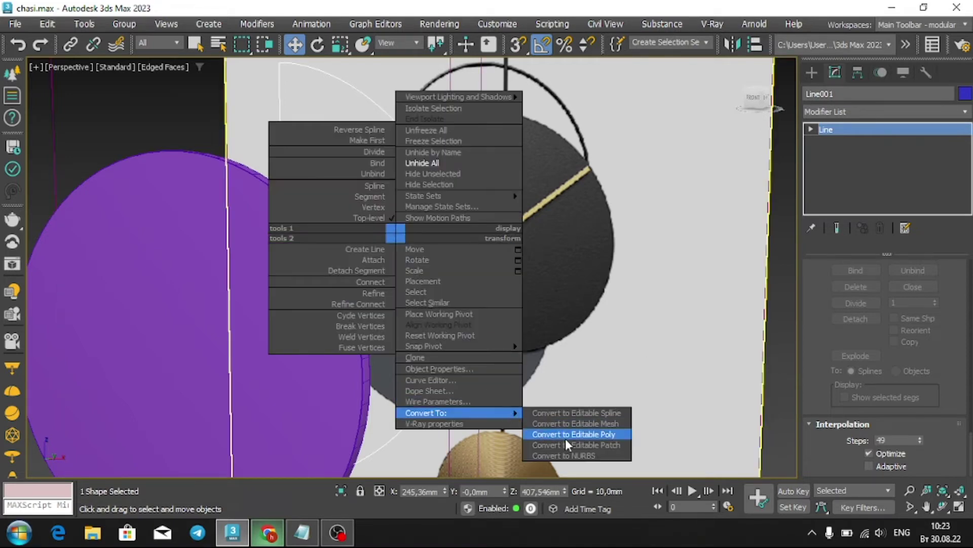
click(565, 435)
scroll(416, 242, up, 3)
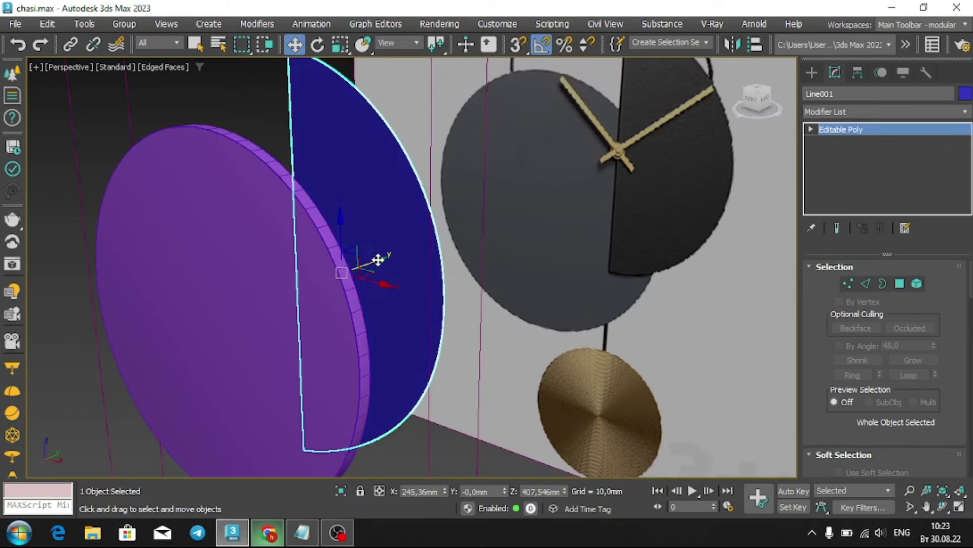
drag(378, 259, 358, 266)
key(alt+q)
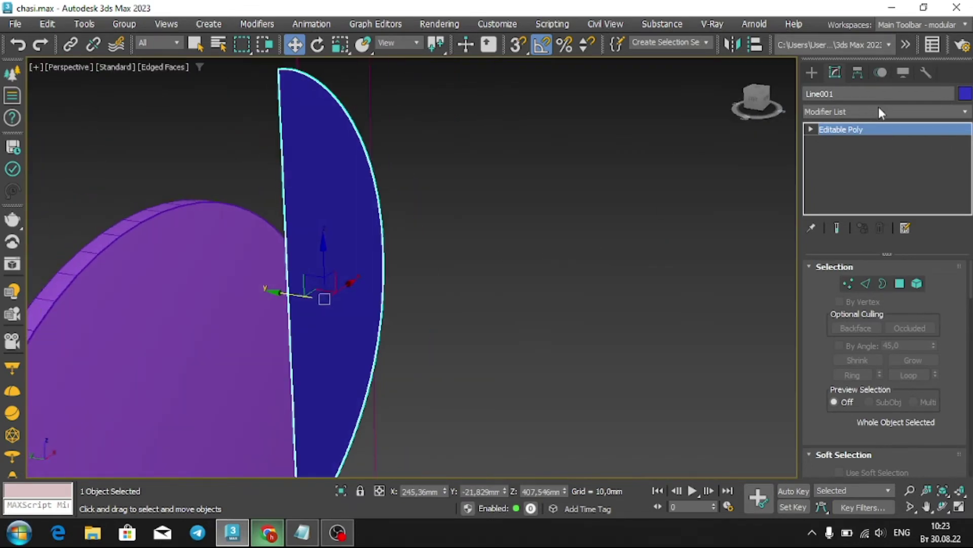
Add a Shell modifier to the half-disc with an 8,72mm inner amount.
click(878, 107)
text(sh)
key(Return)
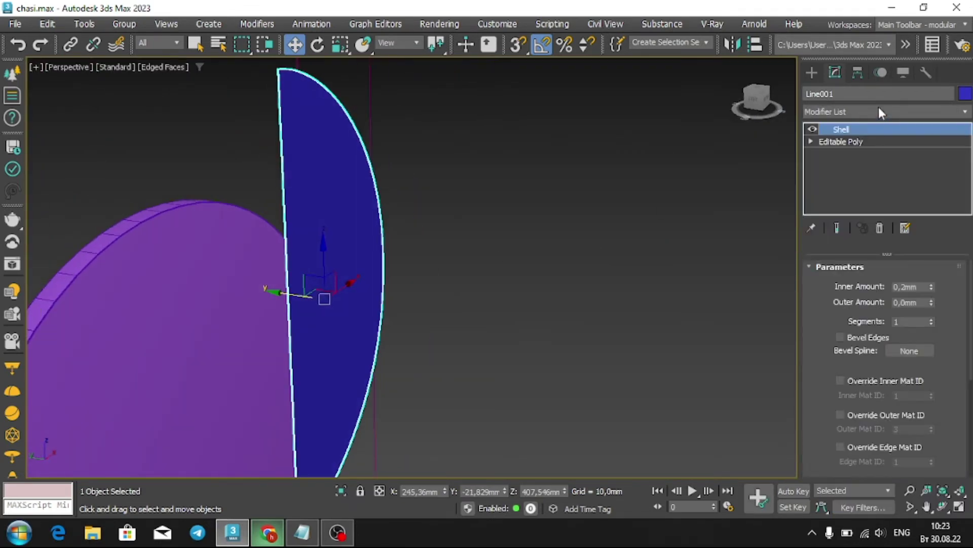
mouse_move(932, 287)
mouse_down()
mouse_move(885, 239)
mouse_move(847, 31)
mouse_up()
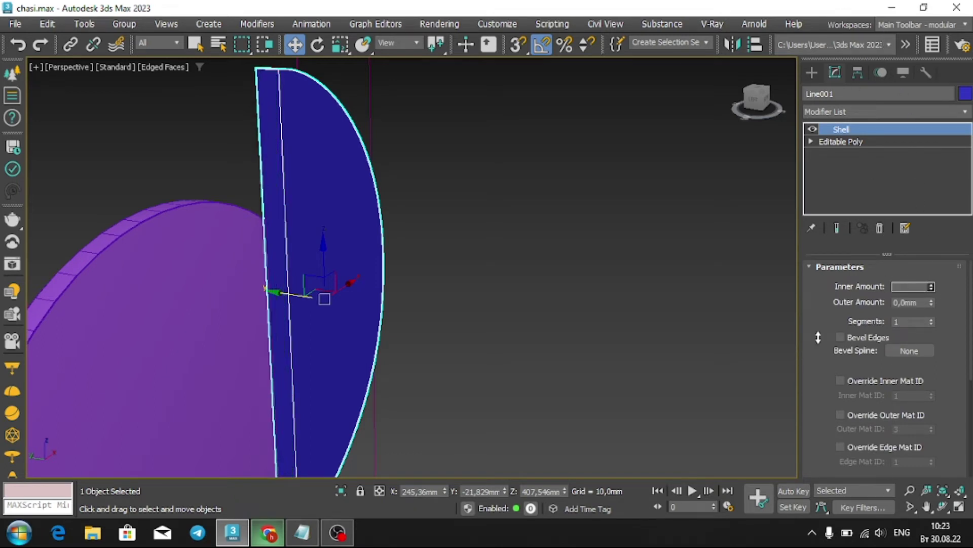
drag(846, 31, 858, 137)
Delete the extra modifier so Chamfer sits directly above Shell.
alt+middle_drag(347, 226, 297, 303)
drag(297, 303, 290, 321)
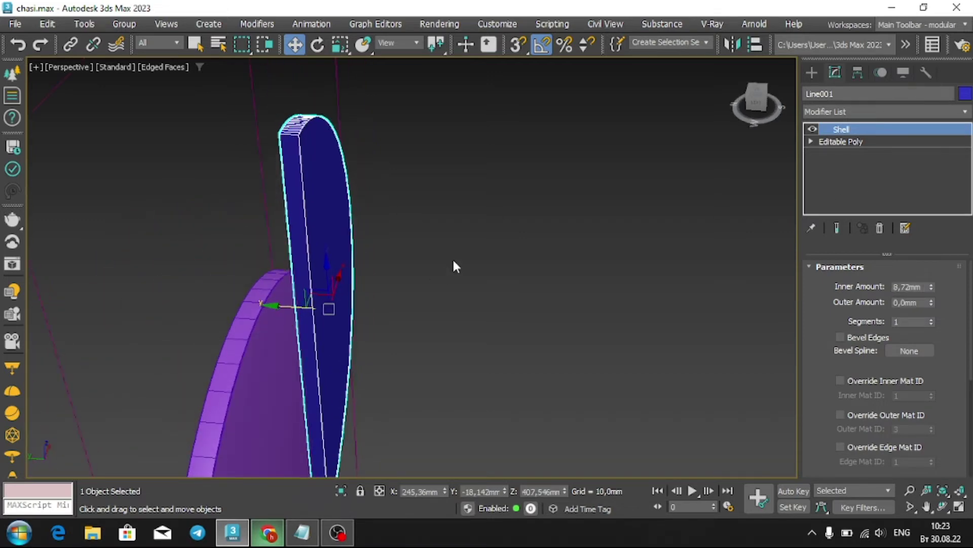
alt+middle_drag(452, 258, 309, 267)
right_click(851, 132)
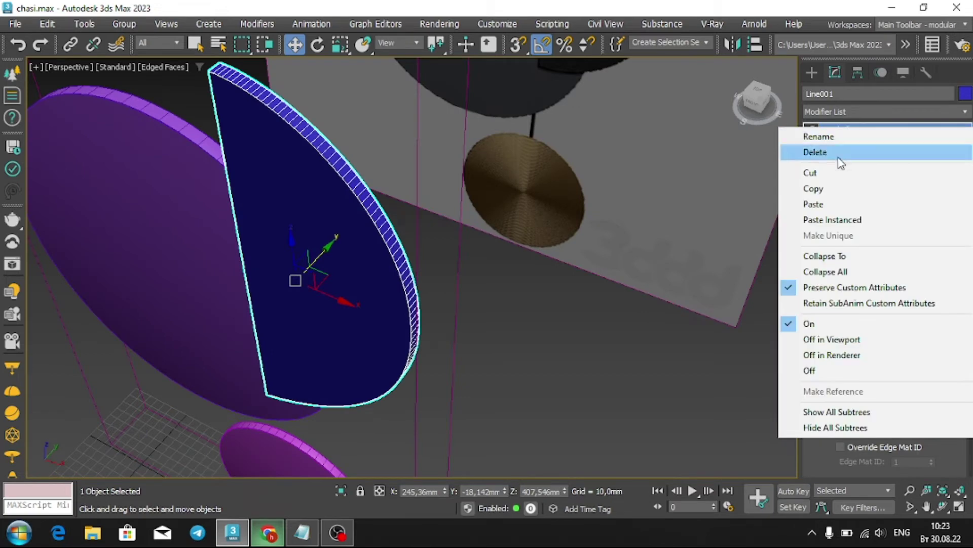
click(843, 206)
Maximize the Front viewport with edge overlay off and deselect the half-disc.
key(F4)
mouse_move(356, 162)
alt+middle_down()
mouse_move(435, 109)
mouse_move(481, 135)
mouse_move(357, 112)
mouse_move(456, 117)
alt+middle_up()
scroll(481, 135, down, 5)
key(alt+w)
middle_click(552, 111)
key(alt+w)
scroll(552, 111, up, 1)
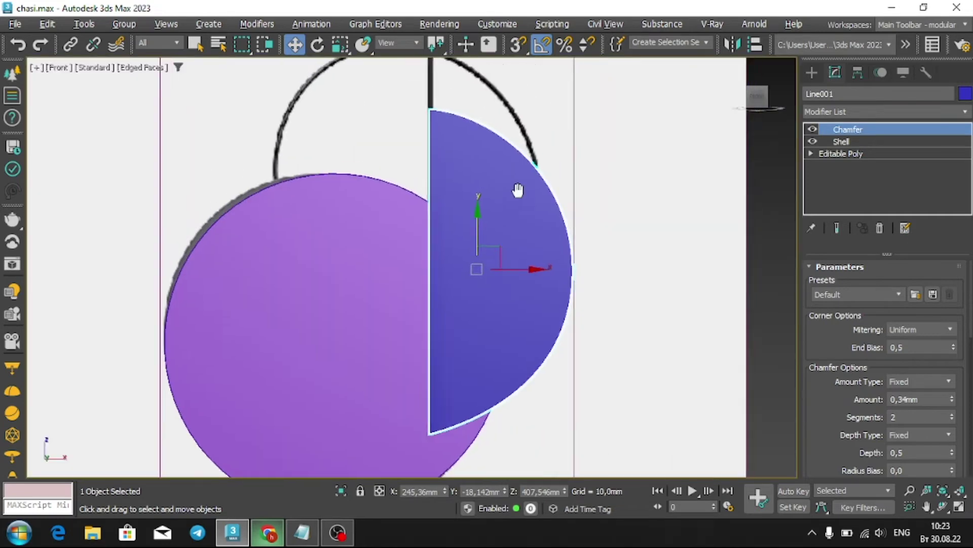
scroll(517, 191, down, 5)
scroll(536, 189, up, 1)
click(681, 193)
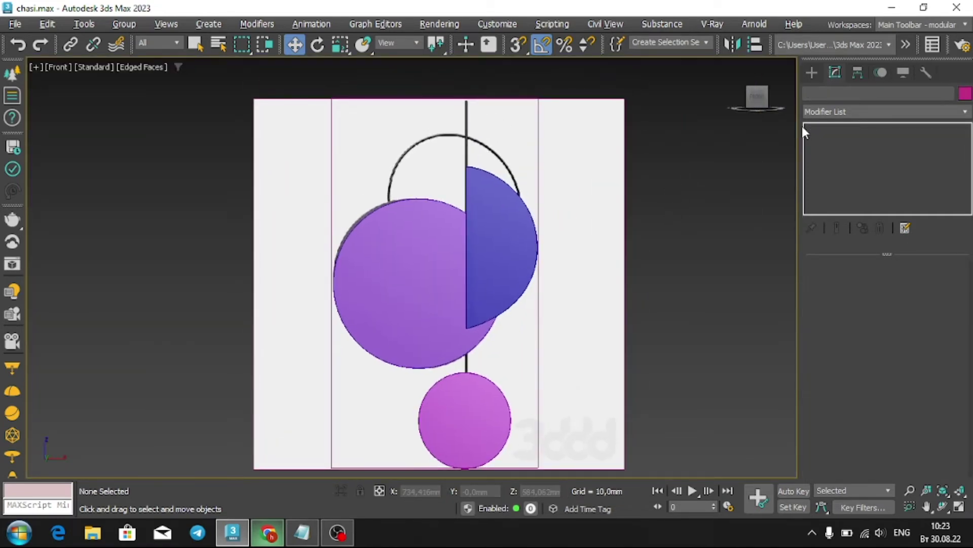
Save the scene and draw a two-point vertical Line spline down the clock's centre.
click(812, 72)
middle_drag(644, 223, 658, 225)
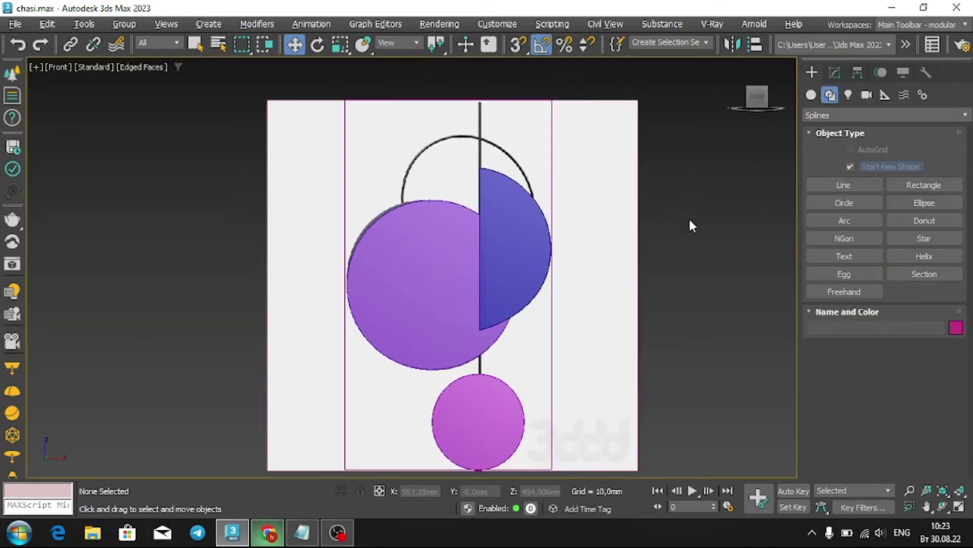
click(864, 184)
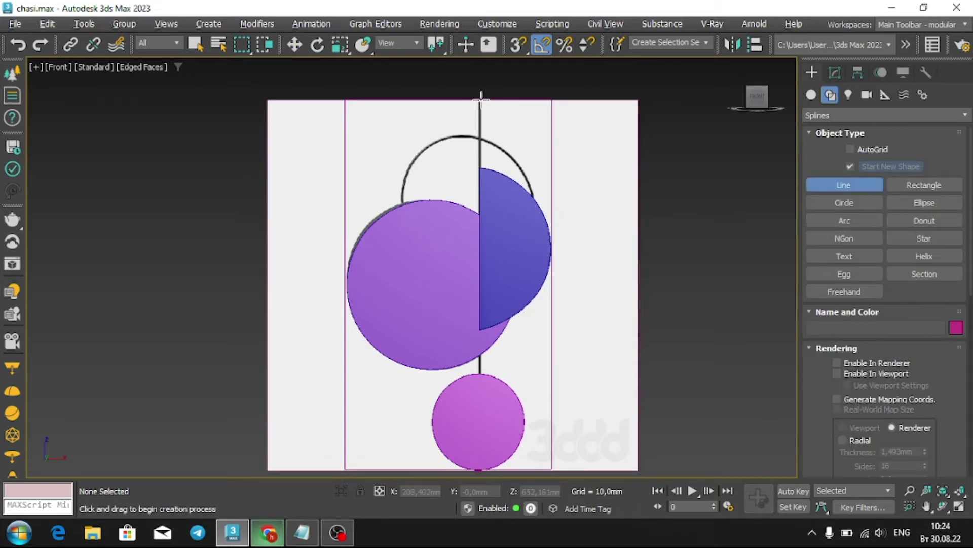
key(ctrl+s)
click(480, 83)
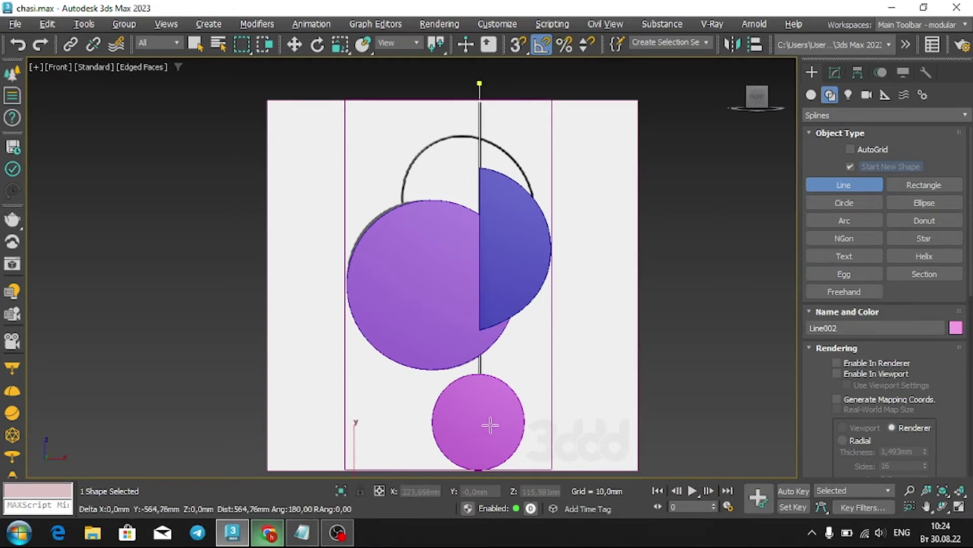
right_click(861, 378)
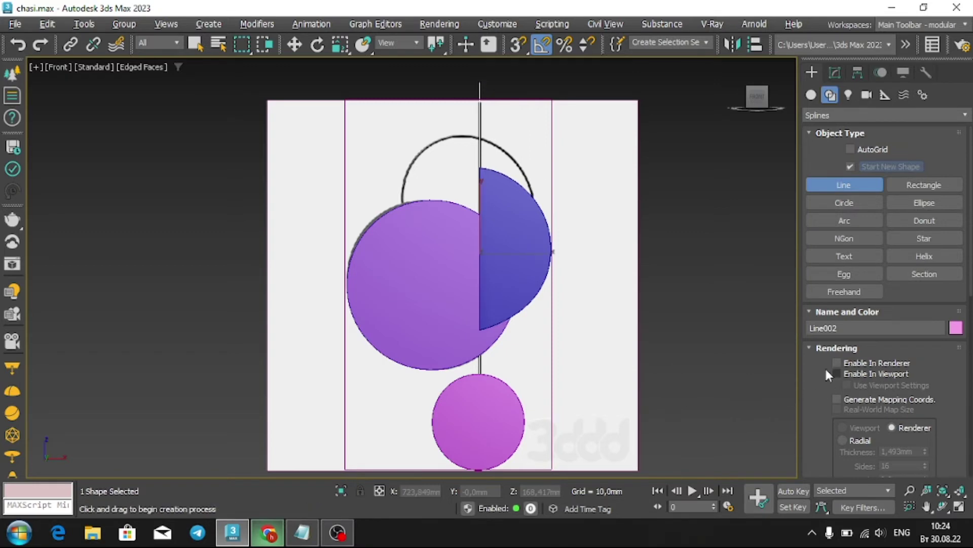
Make the rod renderable in renderer and viewport, radial, 3,956mm thick.
click(844, 364)
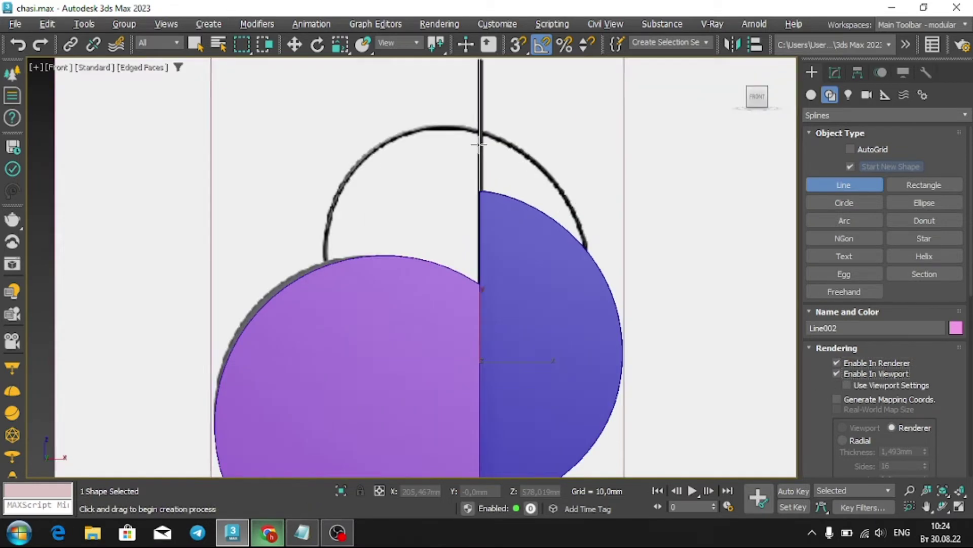
scroll(479, 145, up, 2)
scroll(479, 144, up, 2)
middle_drag(487, 91, 445, 217)
scroll(467, 283, up, 2)
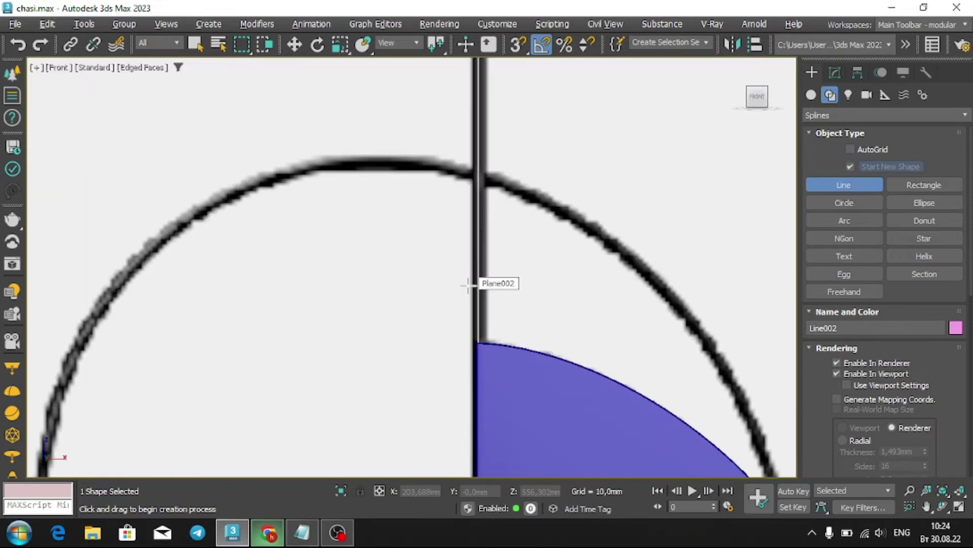
click(867, 439)
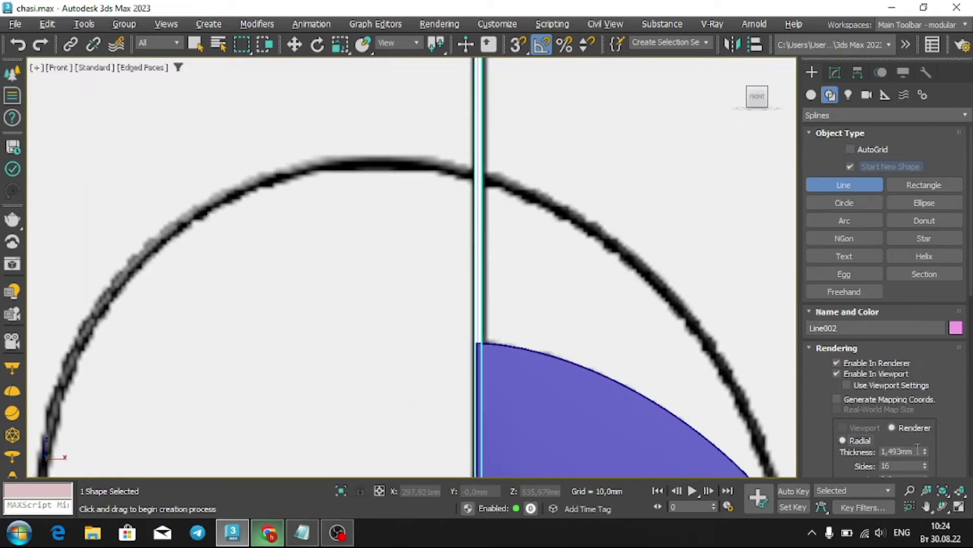
drag(924, 450, 930, 342)
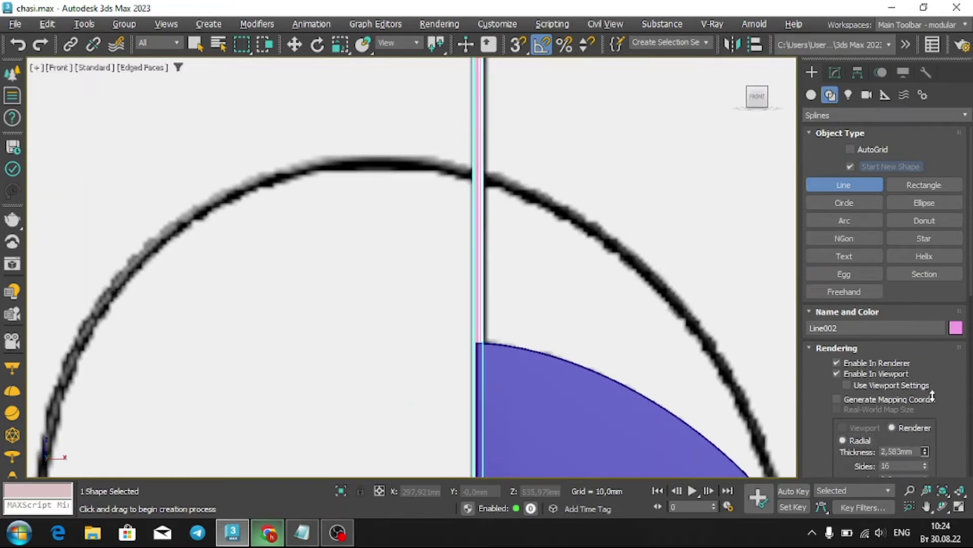
mouse_move(933, 407)
mouse_down()
mouse_move(949, 301)
mouse_move(947, 120)
mouse_up()
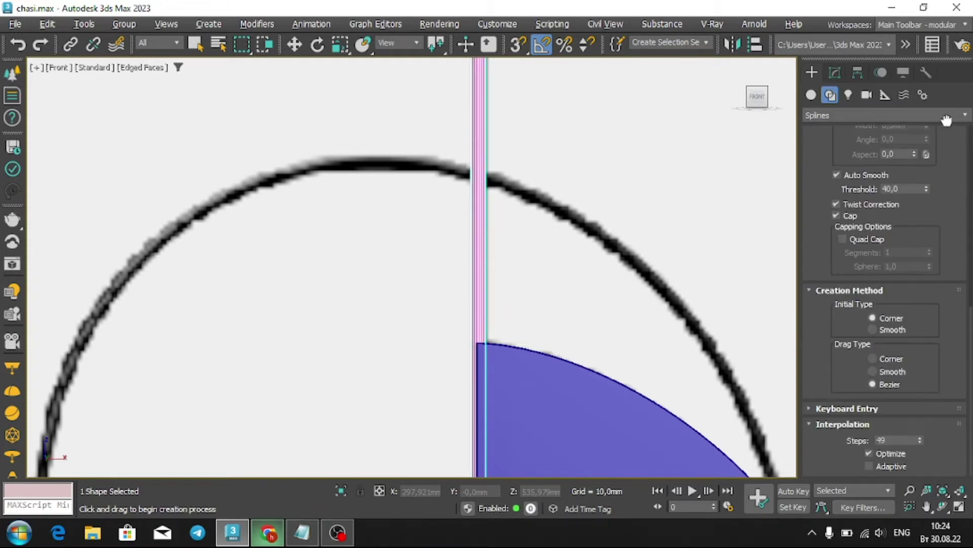
Reduce the rod's radial sides to 5 and deselect it.
double_click(911, 440)
scroll(936, 395, up, 3)
scroll(950, 246, up, 5)
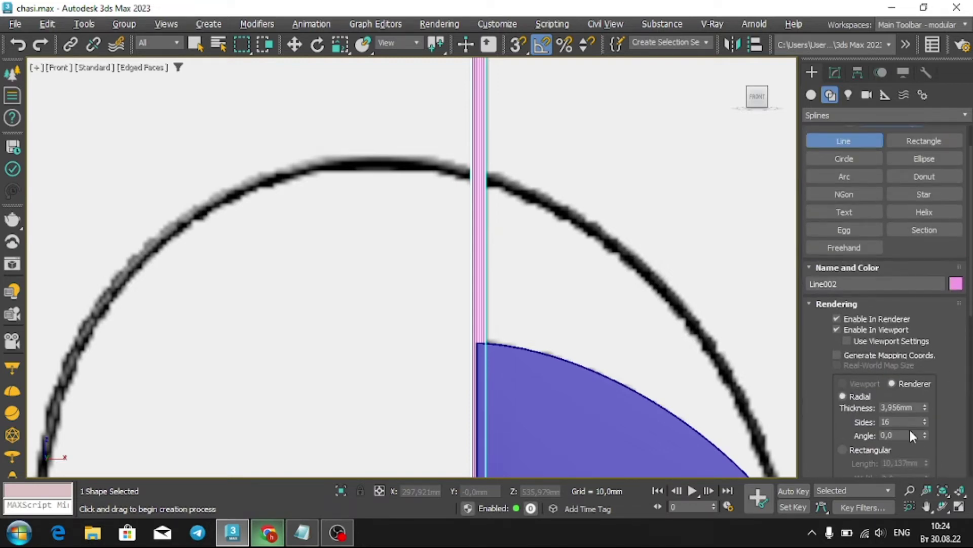
drag(927, 419, 926, 422)
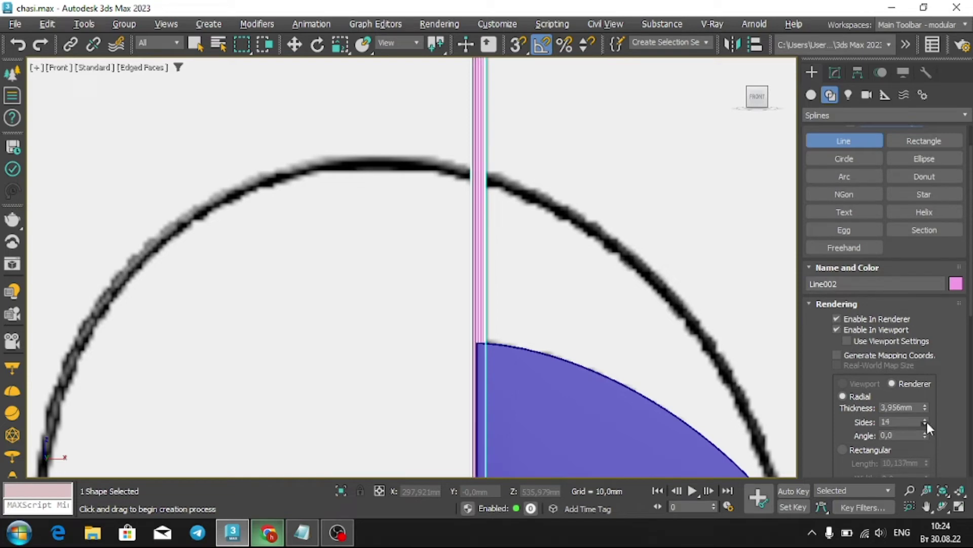
click(927, 421)
scroll(543, 337, down, 3)
key(w)
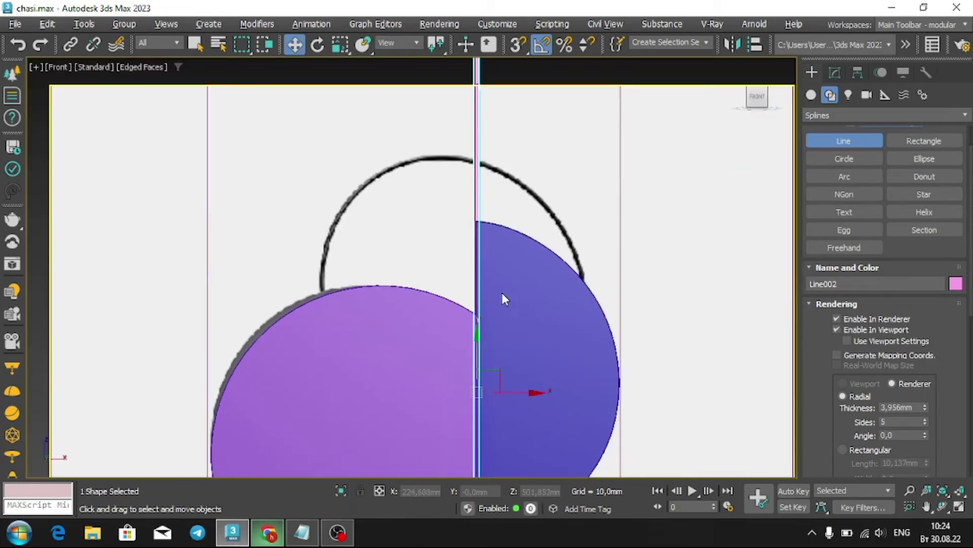
scroll(494, 253, down, 3)
click(357, 215)
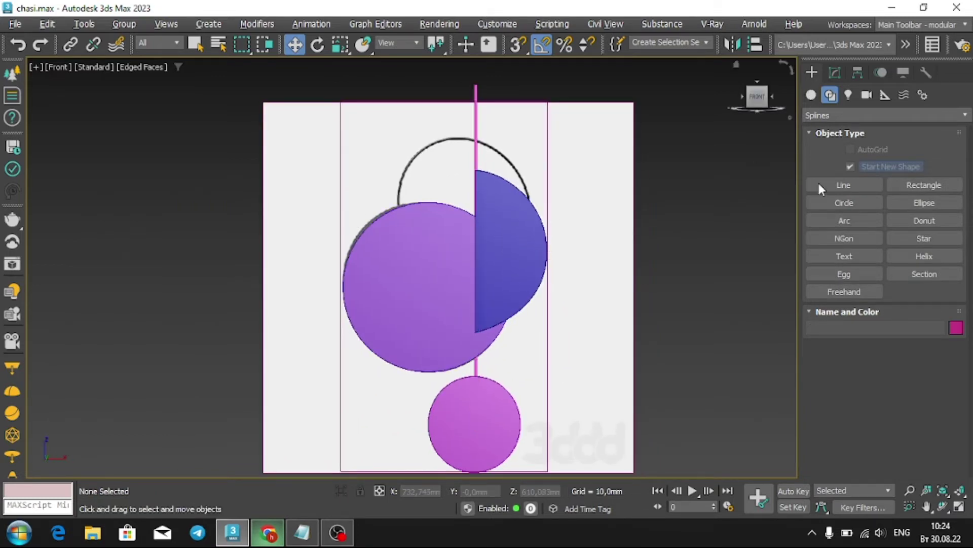
click(844, 202)
Draw a circle around the clock's top arc, nudging and enlarging it about 3% into place.
scroll(459, 192, up, 3)
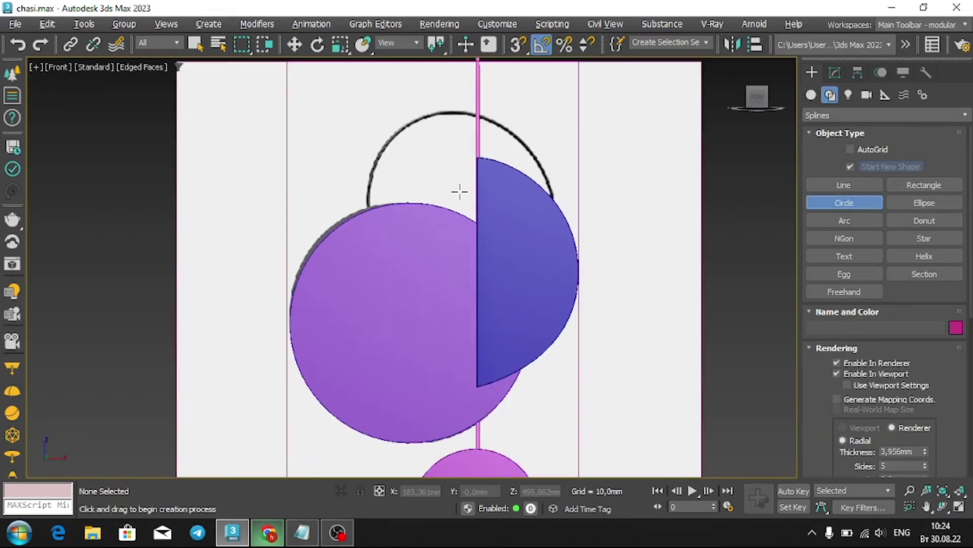
scroll(458, 191, up, 2)
drag(460, 203, 588, 207)
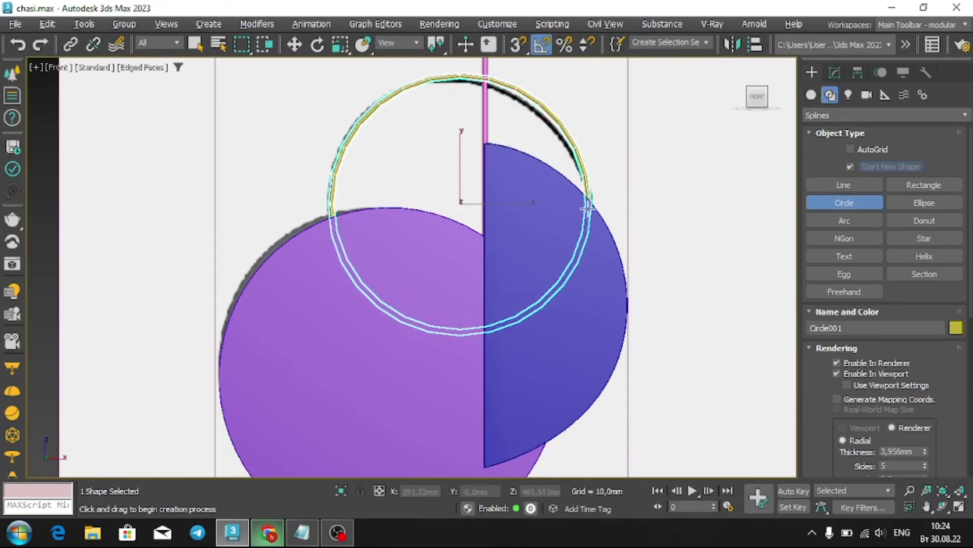
key(w)
drag(461, 174, 461, 177)
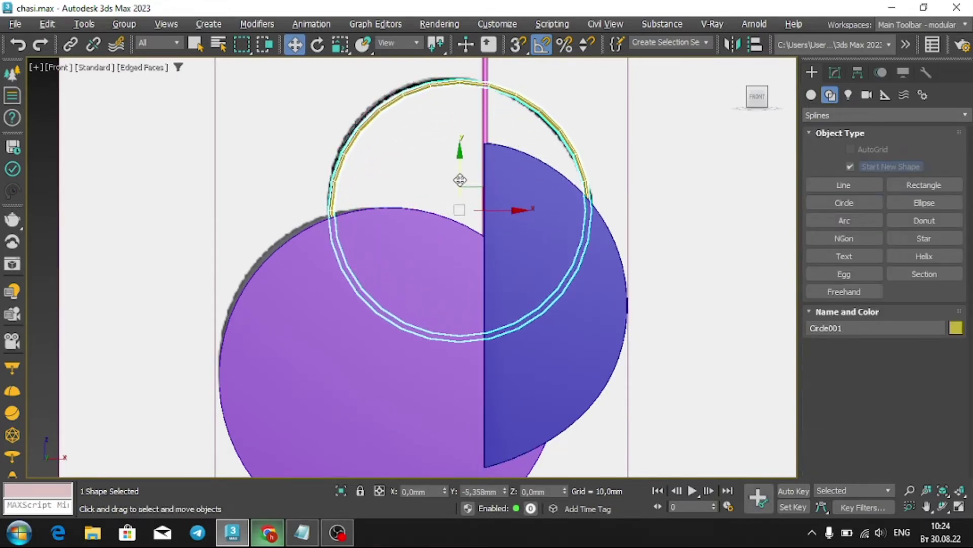
drag(497, 208, 494, 212)
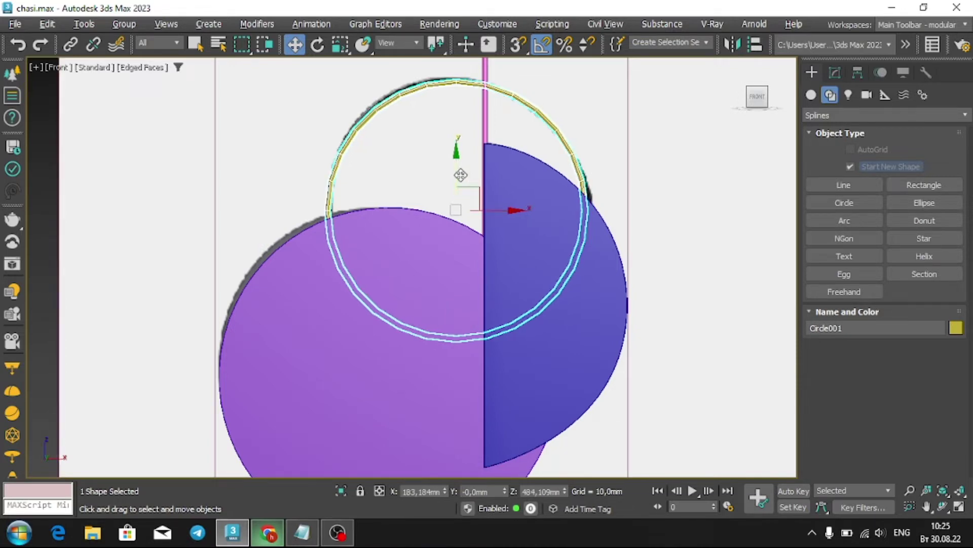
key(r)
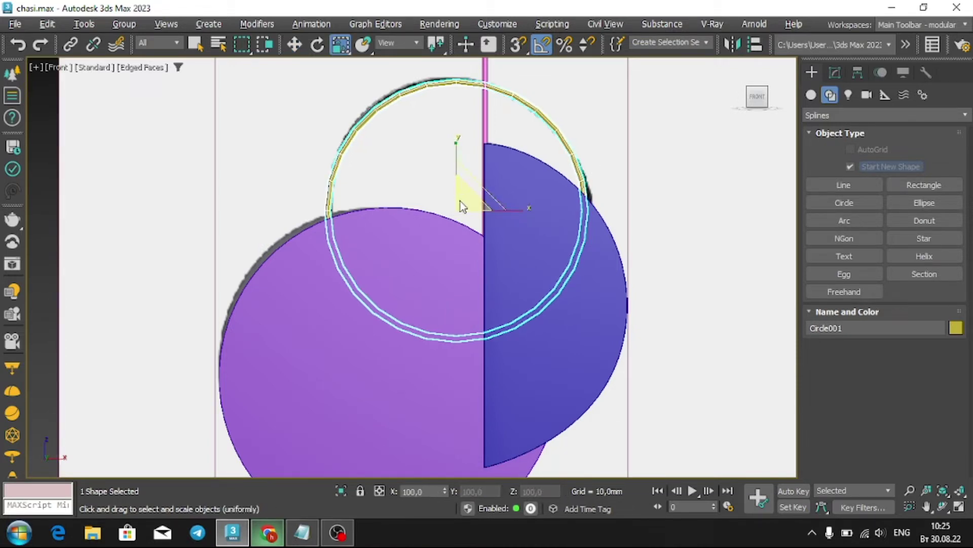
drag(467, 205, 470, 203)
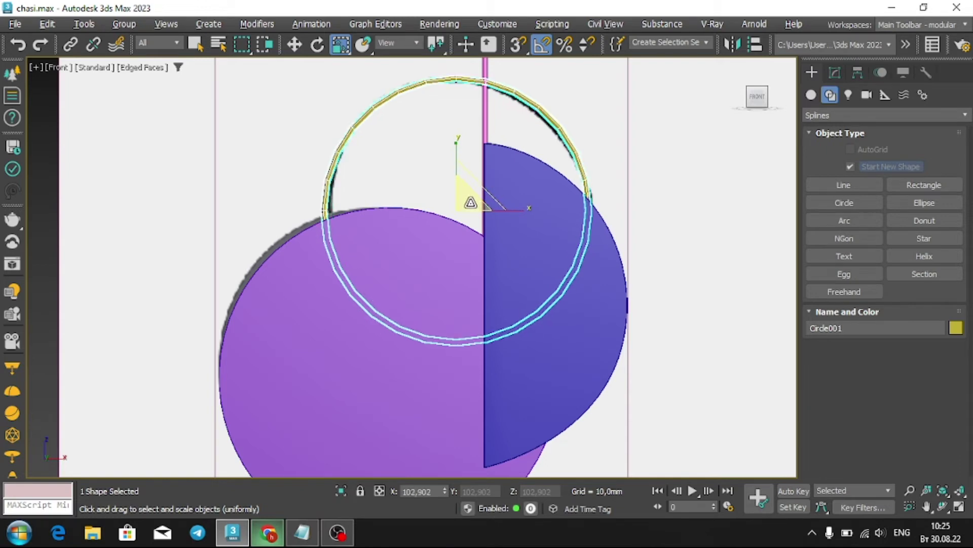
key(w)
drag(459, 157, 460, 171)
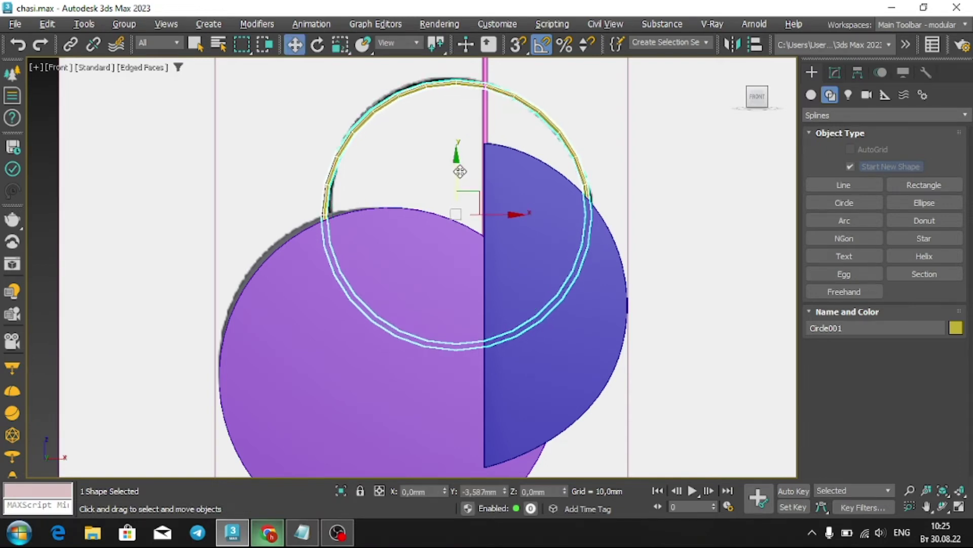
Check the ring's placement in the Perspective view with edges shown.
key(alt+w)
key(alt+w)
mouse_move(407, 289)
middle_down()
mouse_move(406, 239)
mouse_move(311, 257)
middle_up()
scroll(371, 159, up, 5)
mouse_move(371, 159)
alt+middle_down()
mouse_move(330, 162)
mouse_move(358, 140)
mouse_move(522, 150)
mouse_move(560, 142)
mouse_move(630, 322)
mouse_move(561, 272)
mouse_move(564, 250)
alt+middle_up()
key(F4)
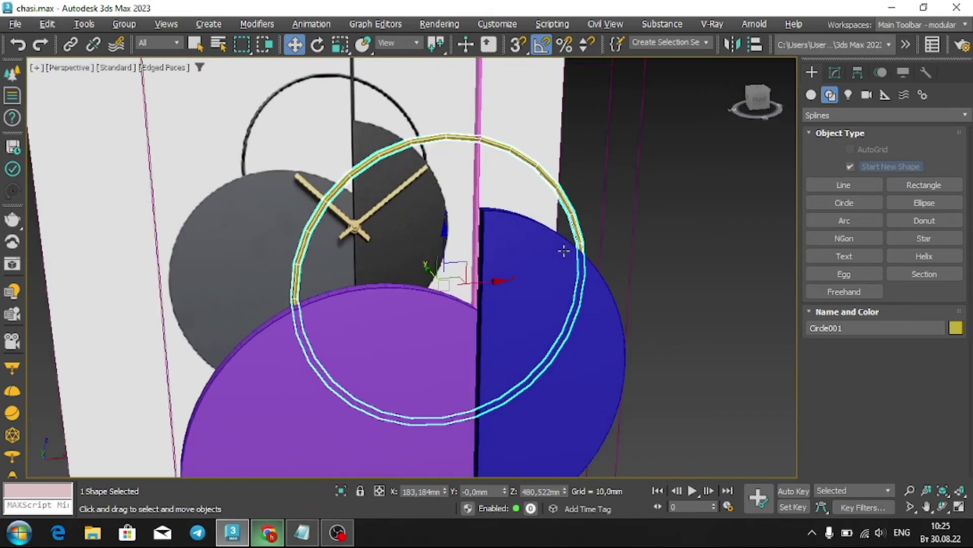
key(alt+w)
key(alt+w)
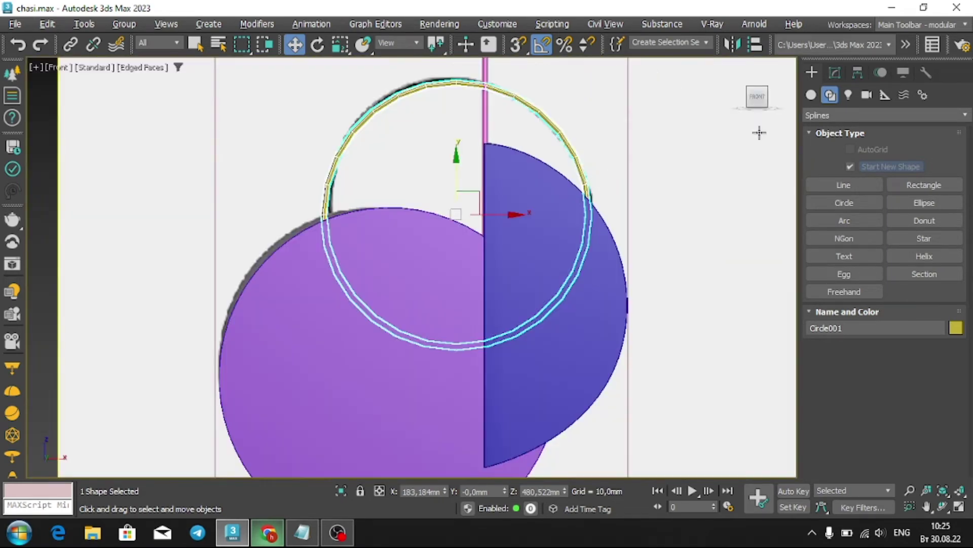
Set the ring's renderable thickness to 5mm and add a TurboSmooth modifier.
click(834, 72)
click(917, 370)
key(Return)
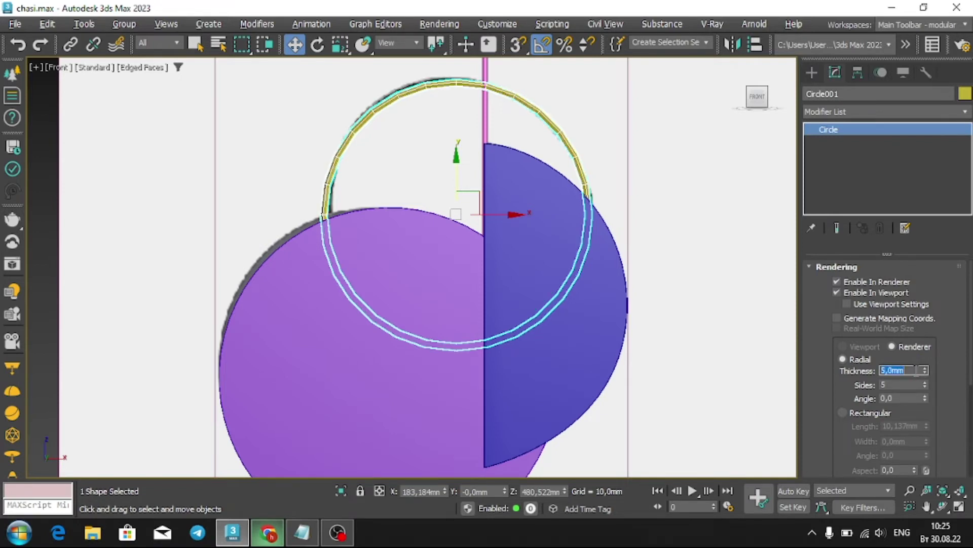
key(alt+w)
key(alt+w)
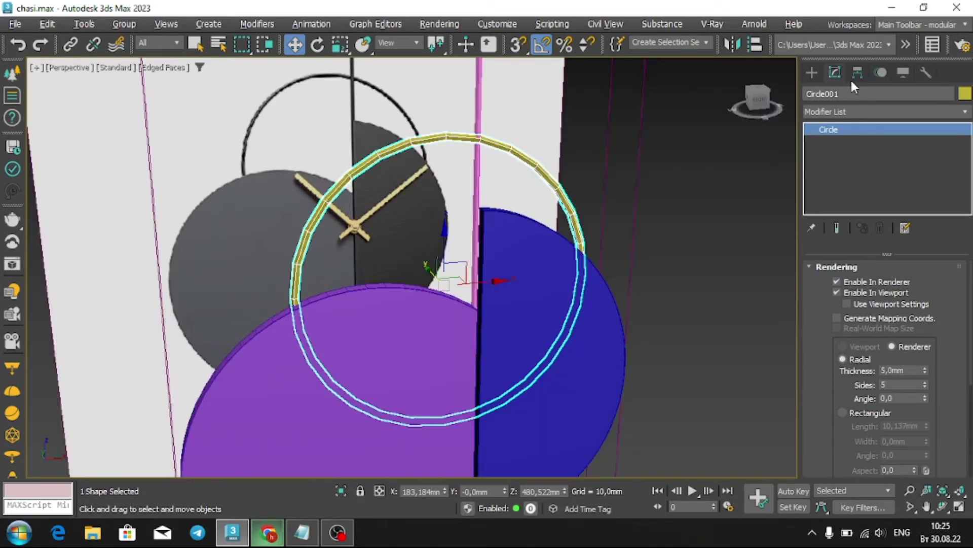
click(846, 111)
text(tu)
key(Return)
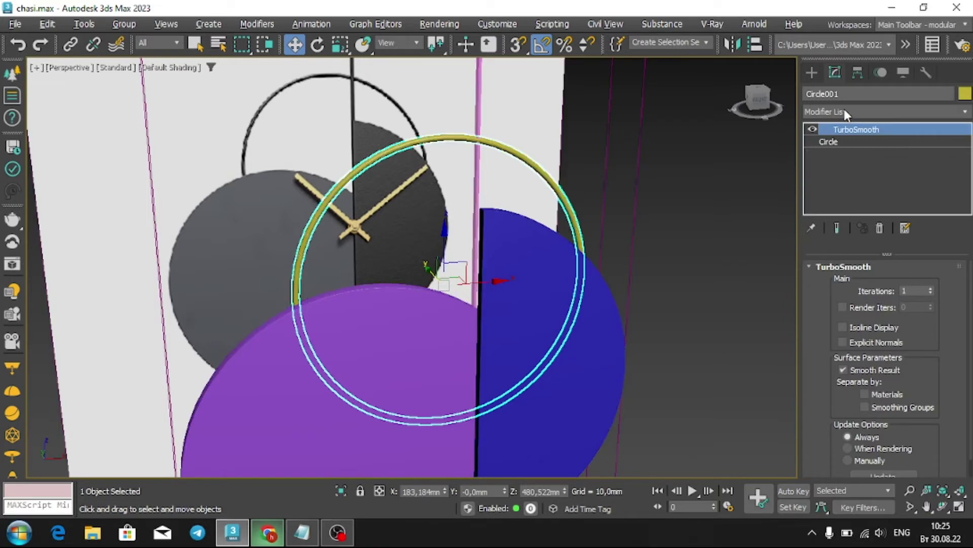
click(606, 371)
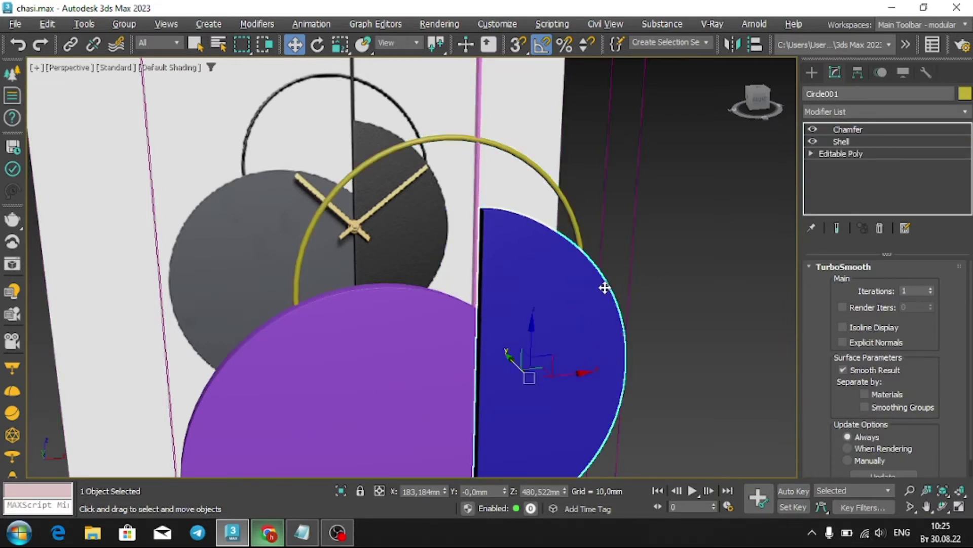
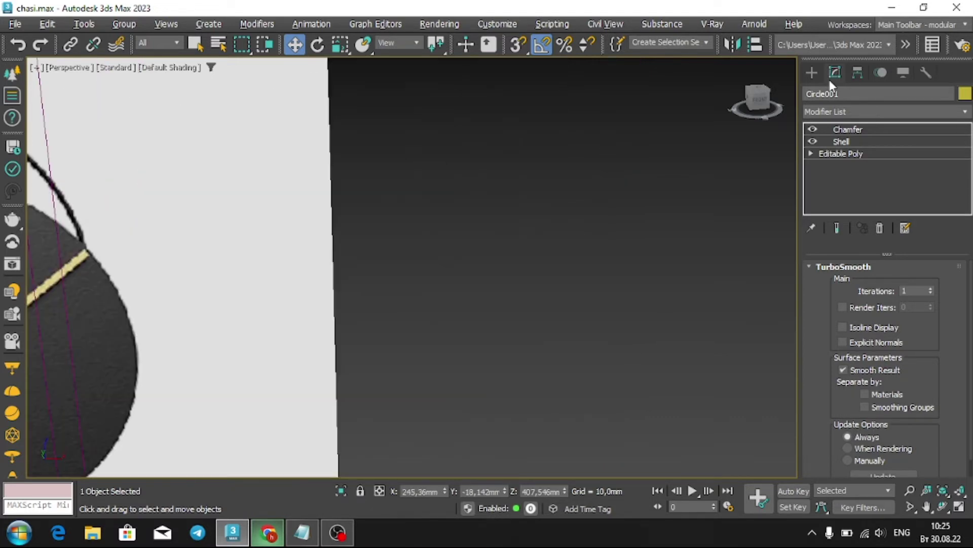
Check the pieces' chamfer settings and orbit the Perspective view to see the clock edge-on.
click(848, 129)
scroll(302, 265, down, 5)
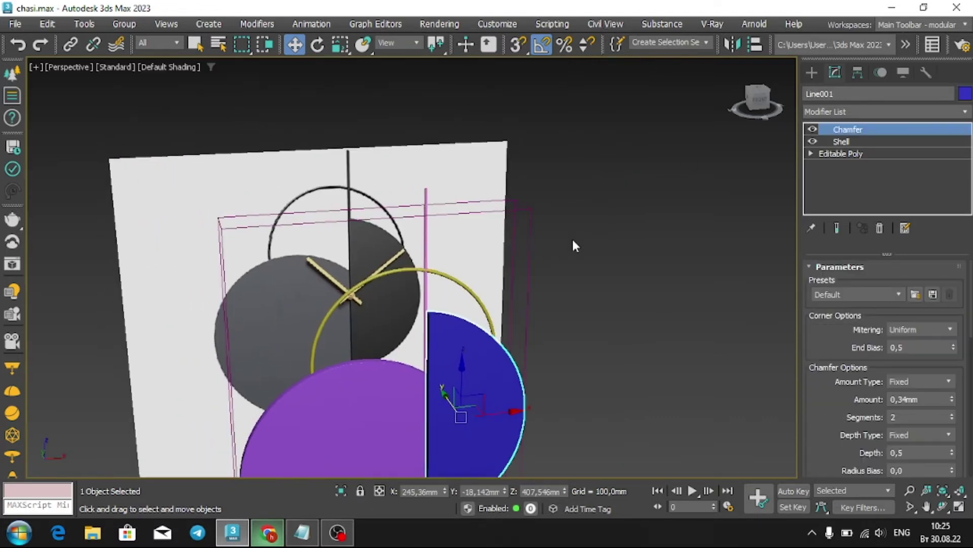
scroll(571, 237, down, 3)
mouse_move(529, 256)
alt+middle_down()
mouse_move(602, 239)
mouse_move(654, 147)
alt+middle_up()
drag(494, 467, 495, 469)
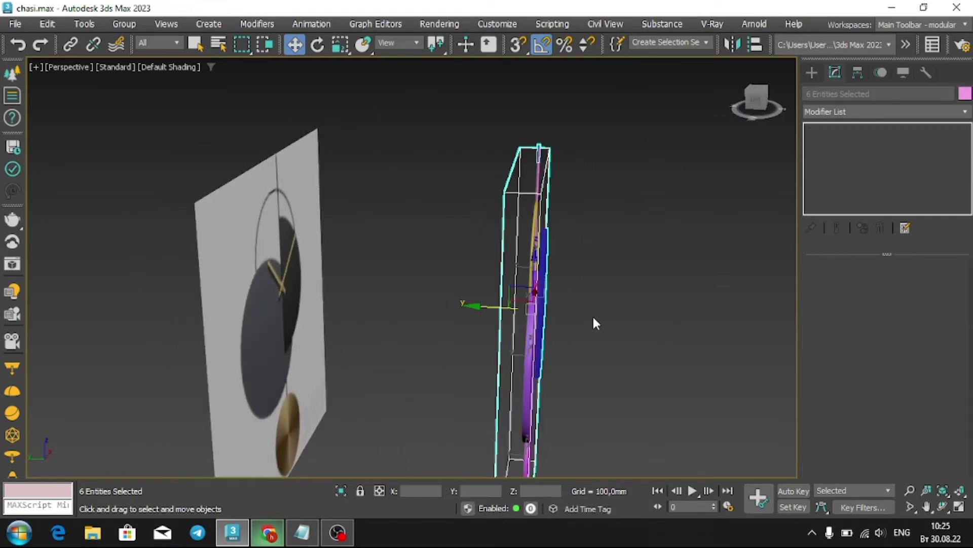
right_click(592, 314)
click(594, 259)
Switch to a full-size Front view zoomed in on the clock hands.
key(alt+w)
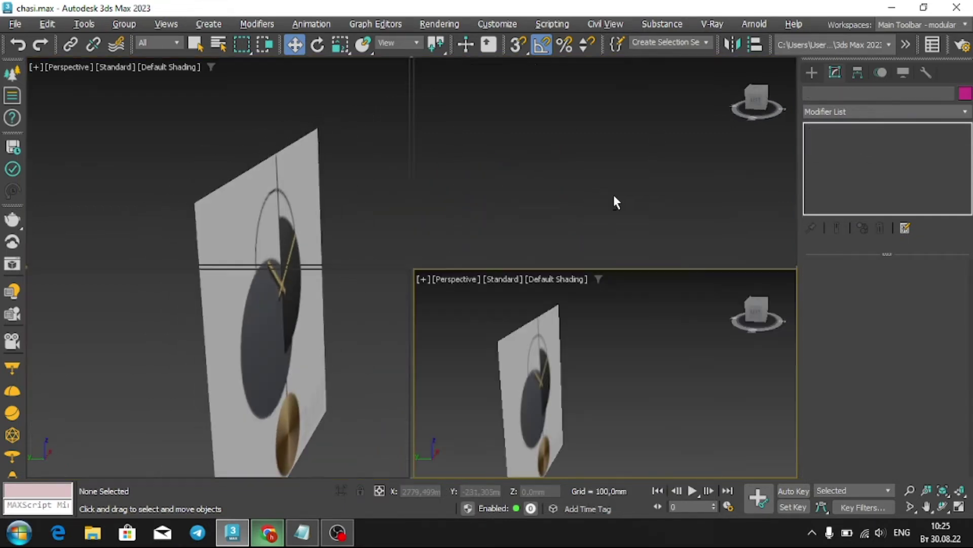
click(609, 200)
key(alt+w)
scroll(517, 303, up, 5)
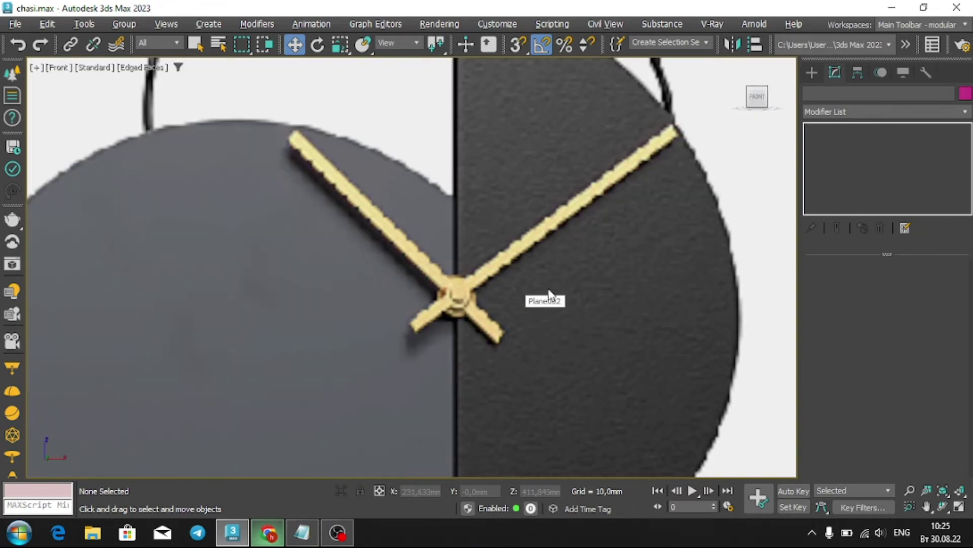
click(819, 75)
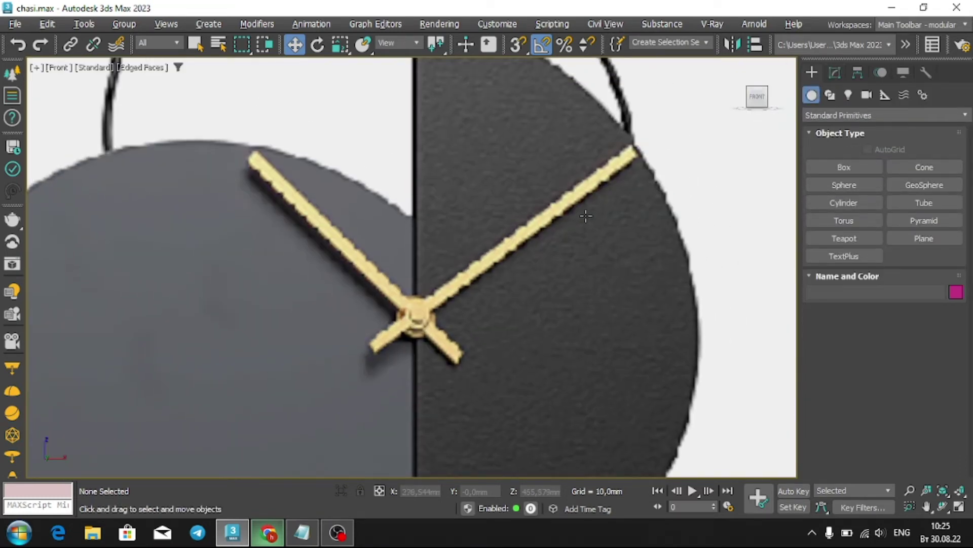
Rotate Plane002 about 55° on Z so one clock hand stands vertical, then deselect it.
key(shift+z)
click(565, 218)
key(e)
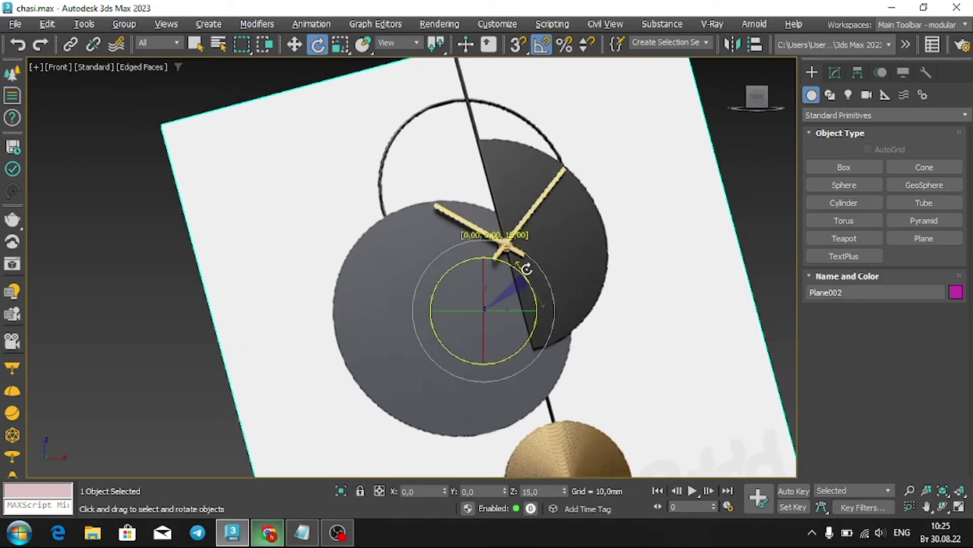
drag(527, 280, 521, 237)
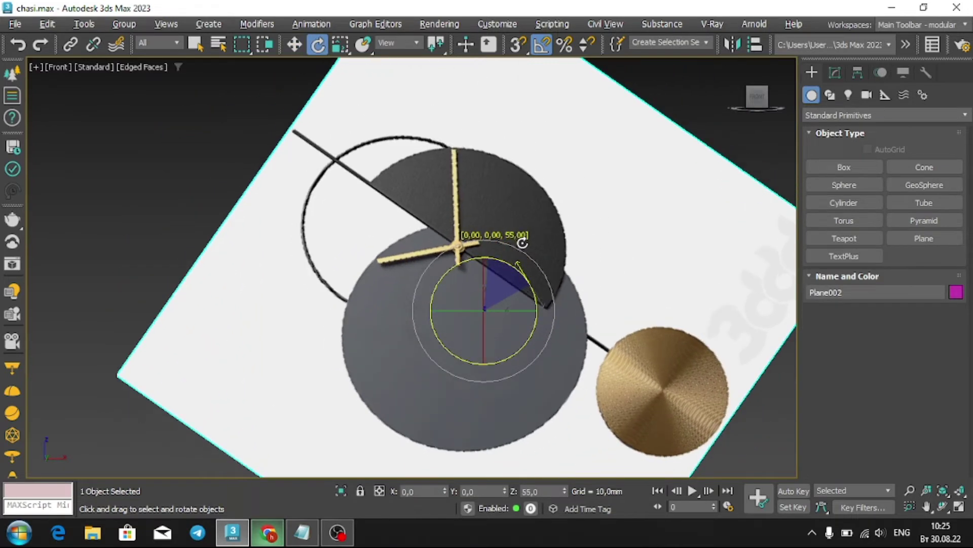
key(w)
scroll(429, 185, up, 2)
scroll(446, 190, up, 2)
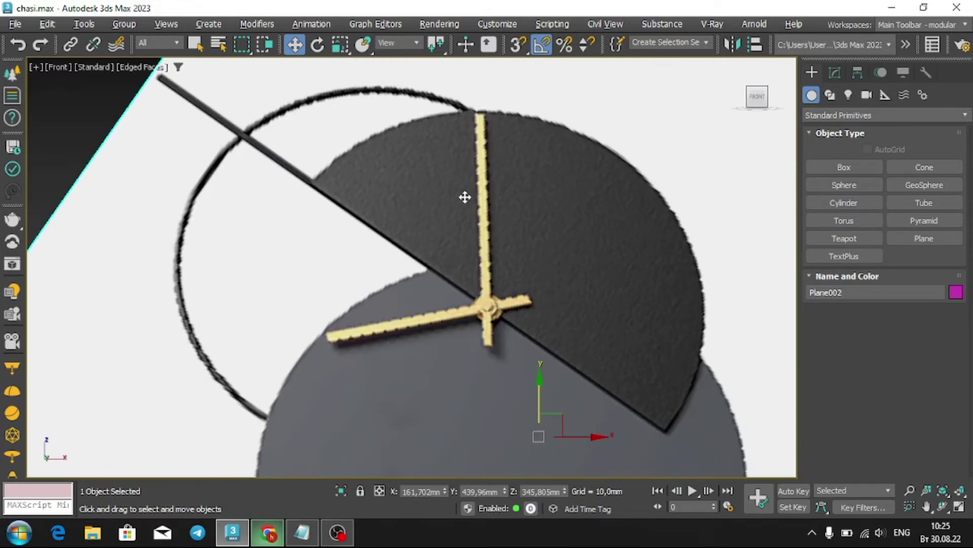
scroll(463, 196, up, 2)
key(ctrl+d)
scroll(518, 223, up, 2)
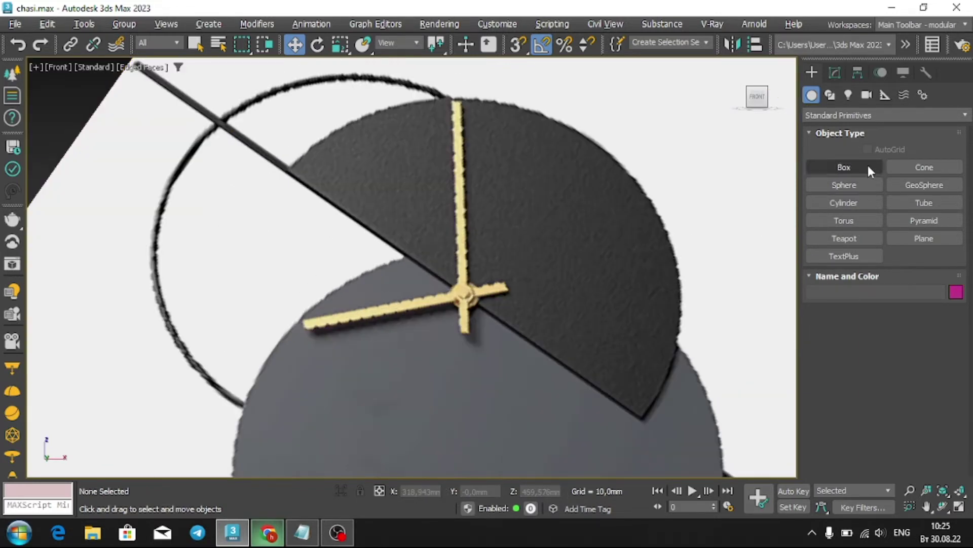
click(830, 96)
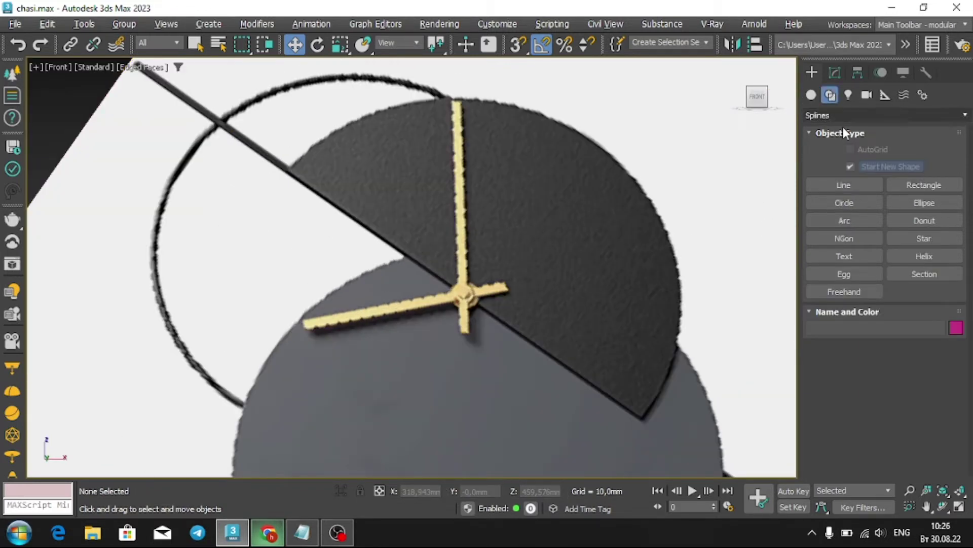
Start a Line spline at the hand's lower tip and trace its right edge up to the hub.
click(854, 187)
scroll(506, 300, down, 2)
scroll(463, 320, down, 2)
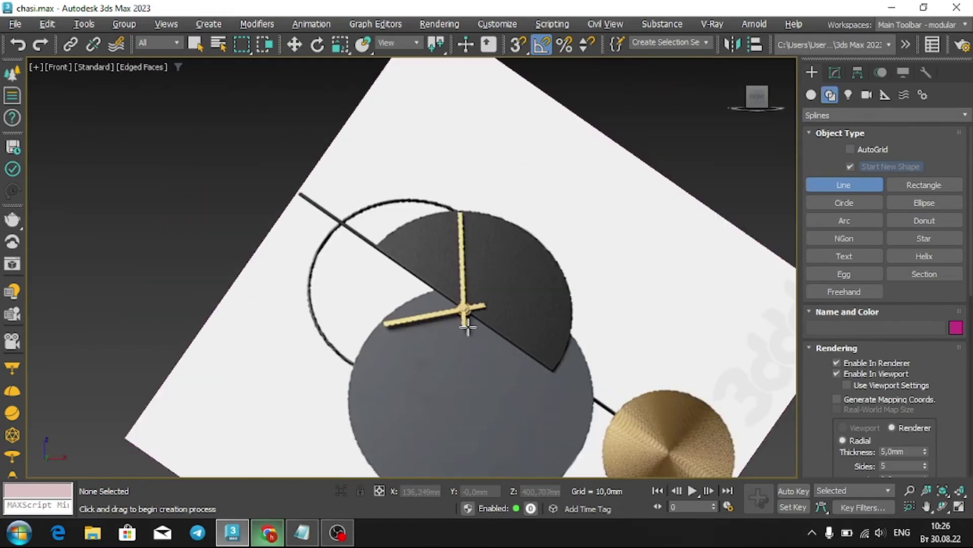
scroll(467, 324, up, 6)
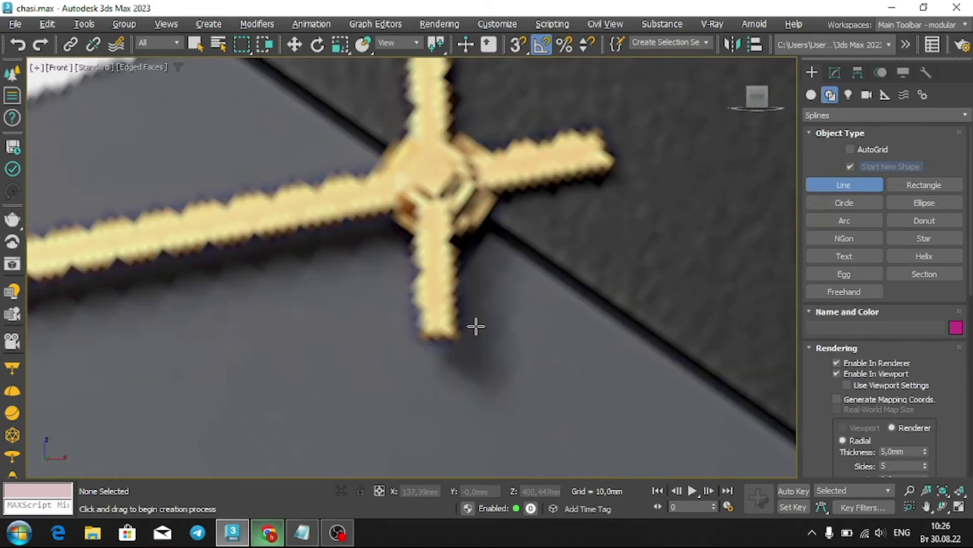
middle_drag(483, 290, 467, 349)
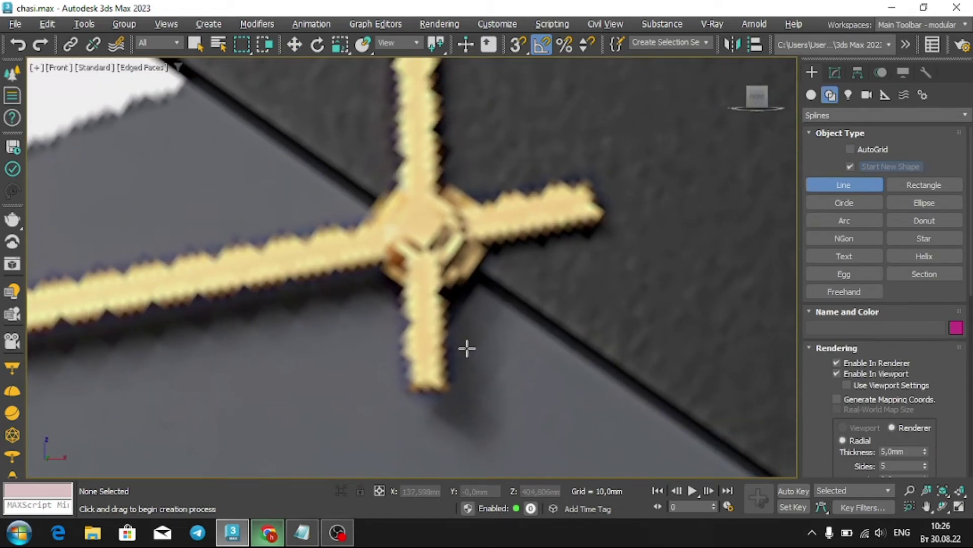
click(446, 389)
right_click(477, 281)
click(445, 389)
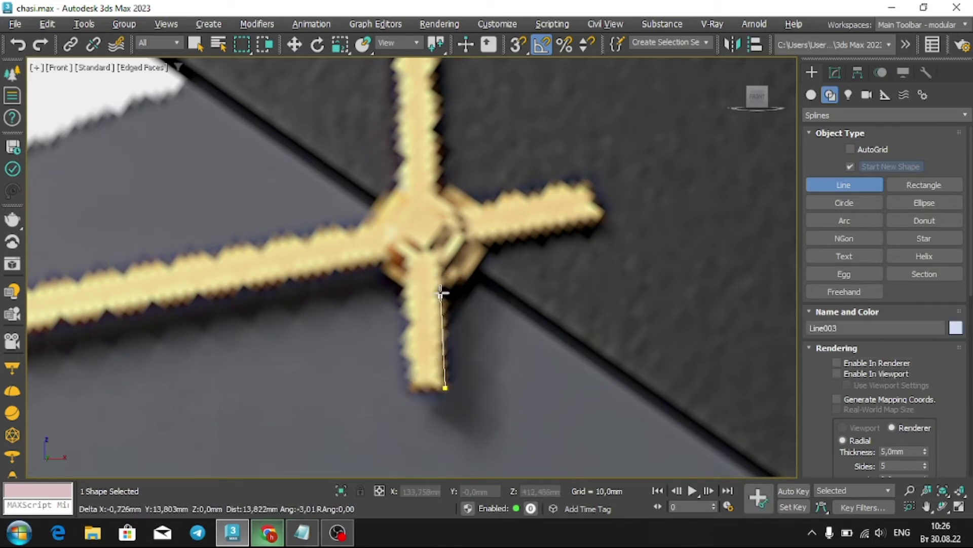
click(445, 264)
click(463, 222)
Place outline points at the hand's top right and top left corners.
scroll(442, 195, down, 2)
scroll(444, 152, down, 3)
middle_drag(445, 147, 439, 337)
scroll(438, 365, up, 5)
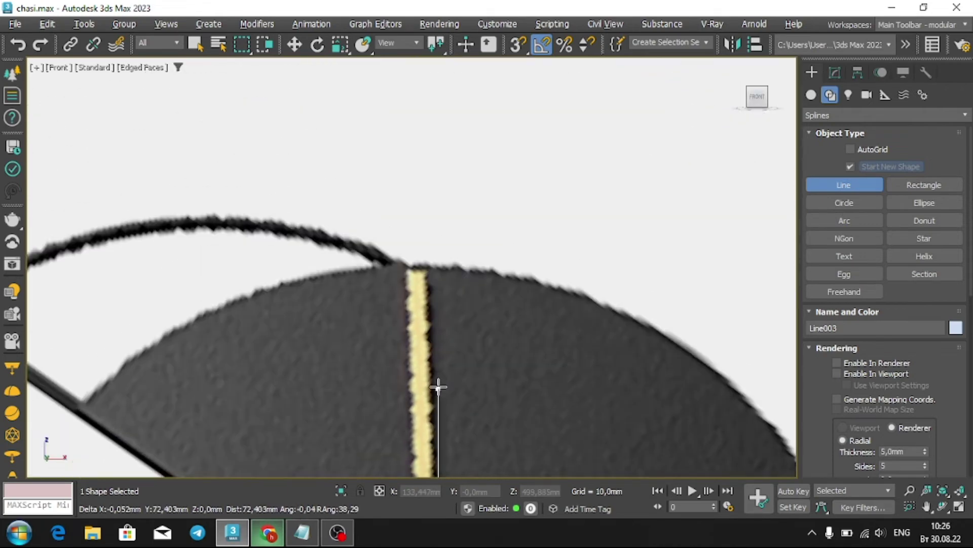
click(438, 271)
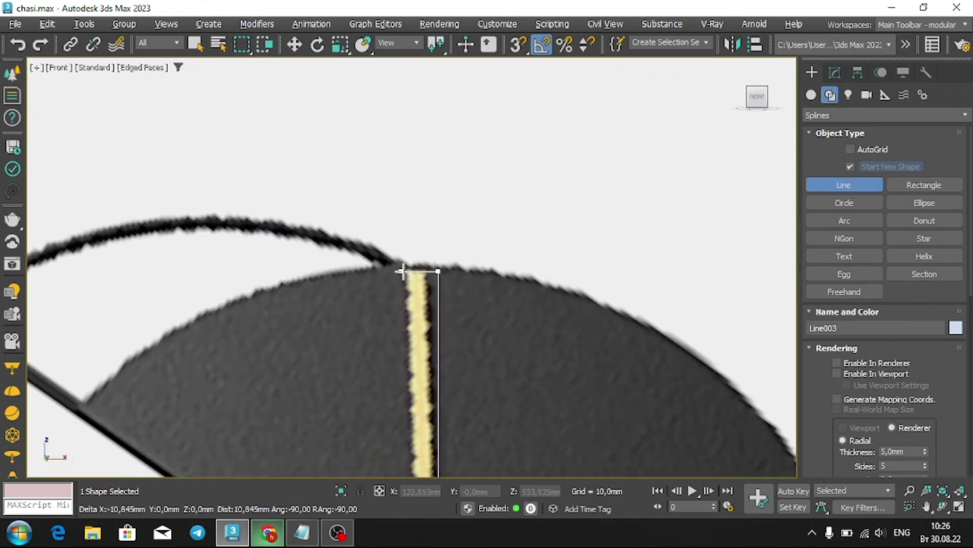
click(417, 271)
scroll(421, 249, down, 3)
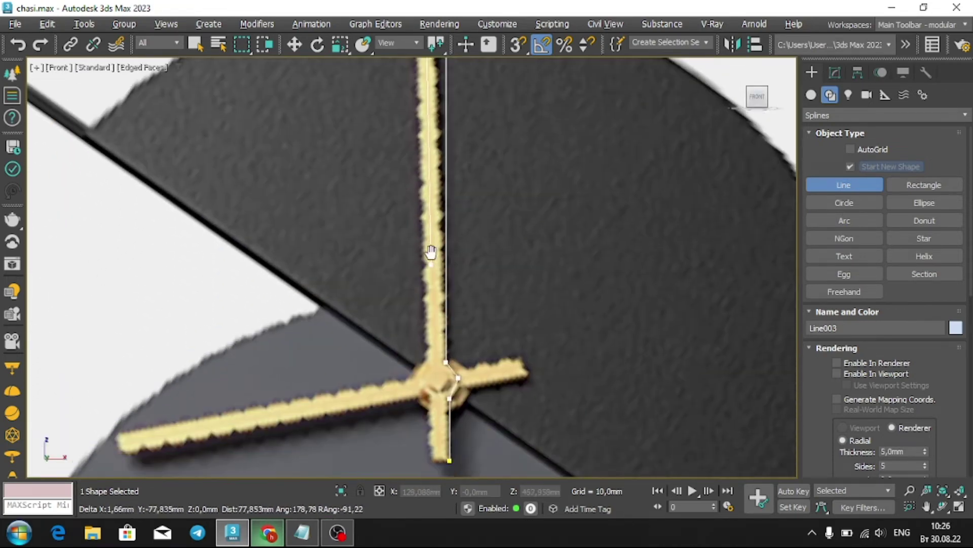
scroll(430, 250, up, 3)
Trace the left side around the hub down to the bottom and close the spline.
click(424, 349)
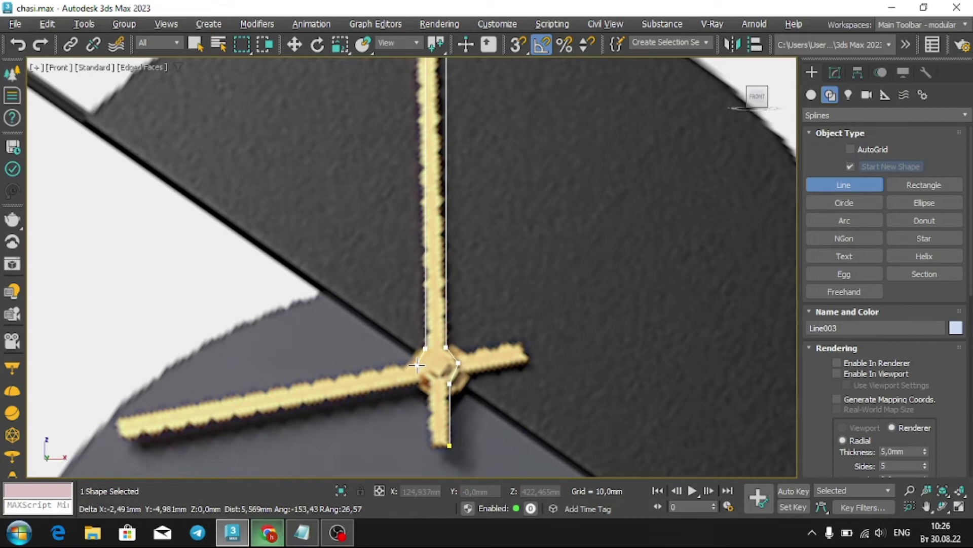
click(417, 365)
click(431, 384)
click(431, 446)
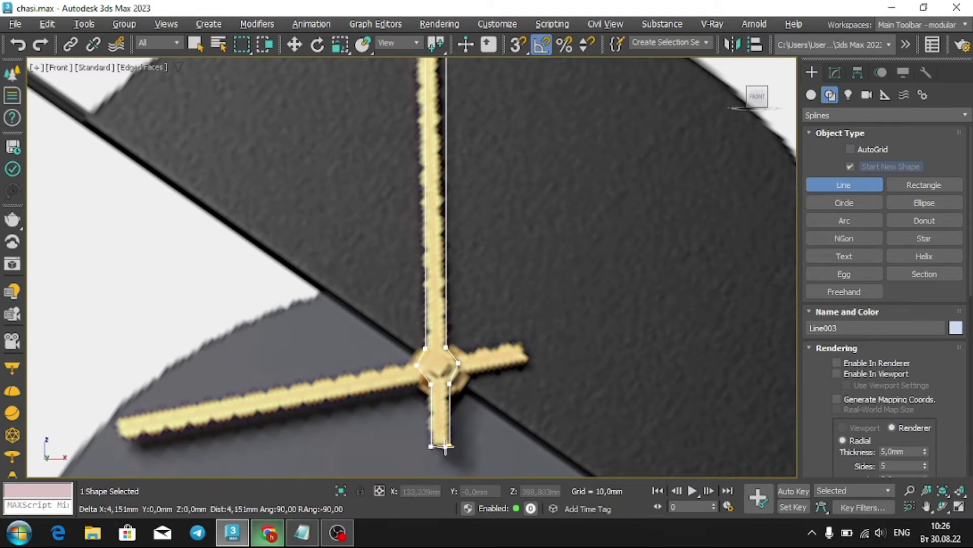
click(448, 446)
click(454, 277)
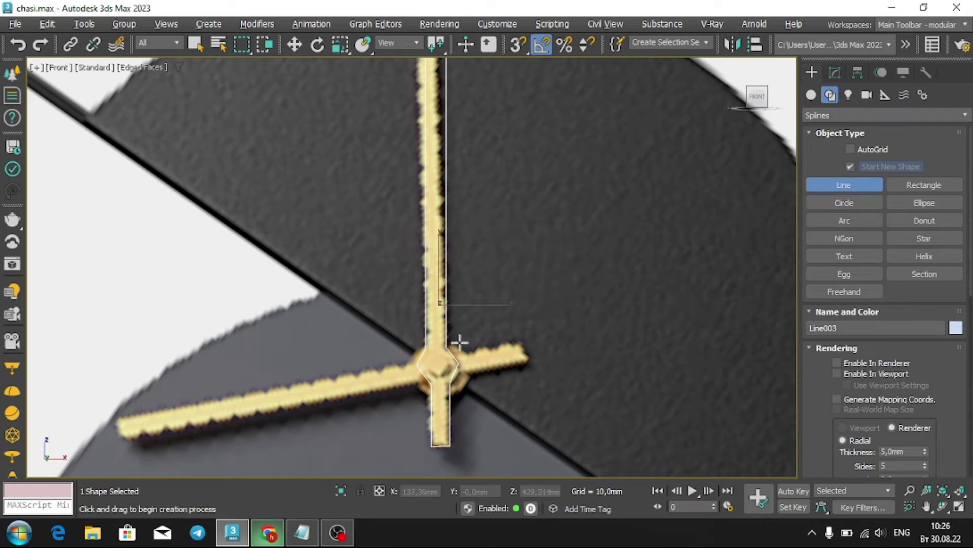
scroll(460, 330, down, 5)
scroll(446, 358, up, 5)
scroll(445, 358, up, 2)
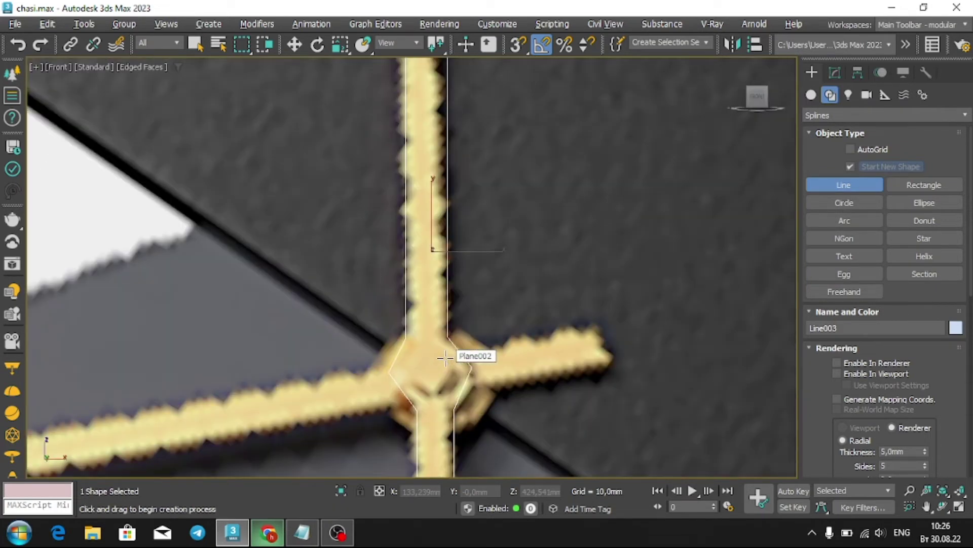
key(w)
scroll(455, 335, up, 2)
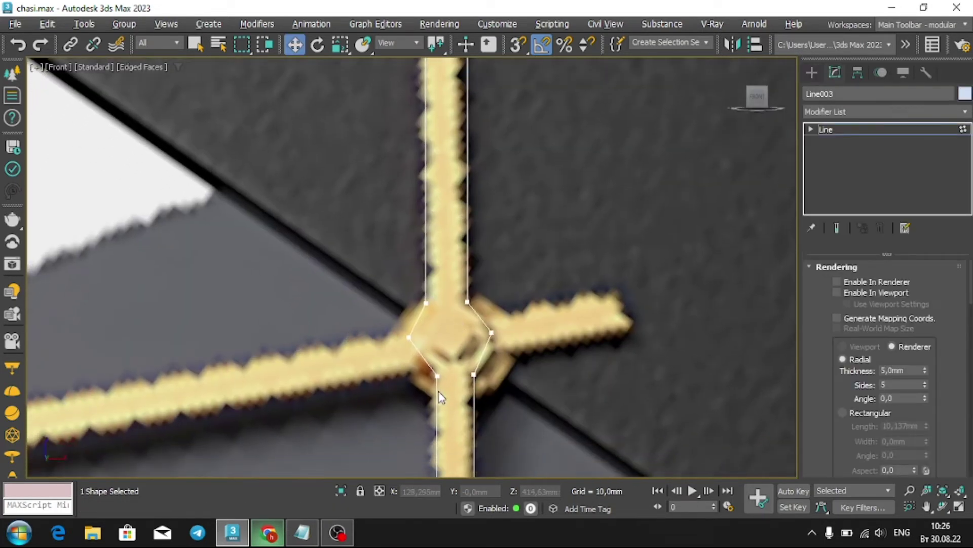
Make the hub vertices Smooth and adjust the hub's left vertex handles.
drag(404, 264, 434, 307)
drag(369, 314, 406, 339)
right_click(467, 323)
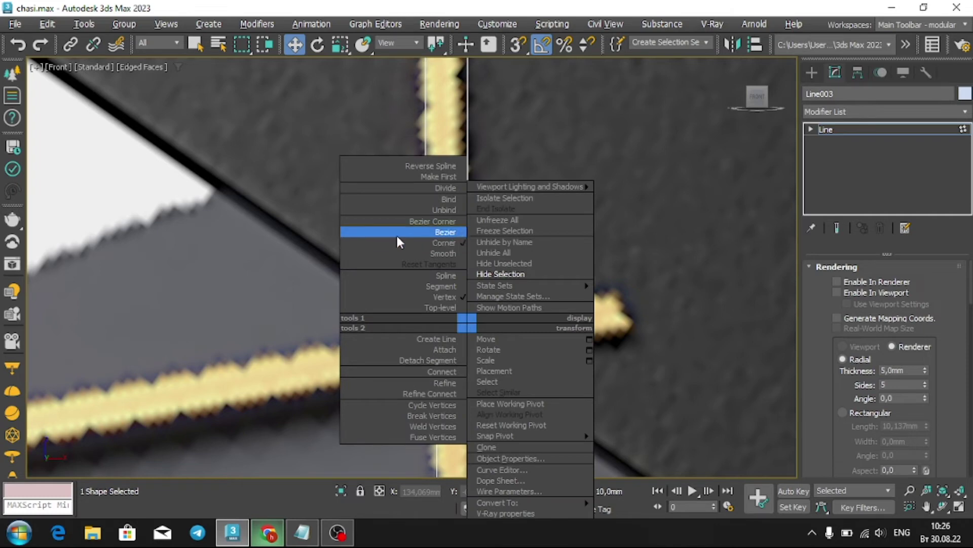
click(397, 233)
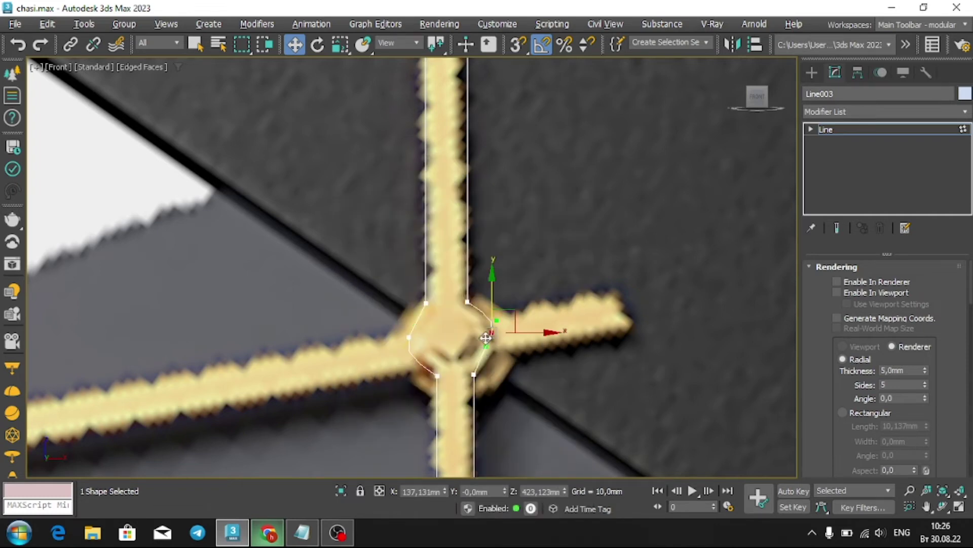
key(e)
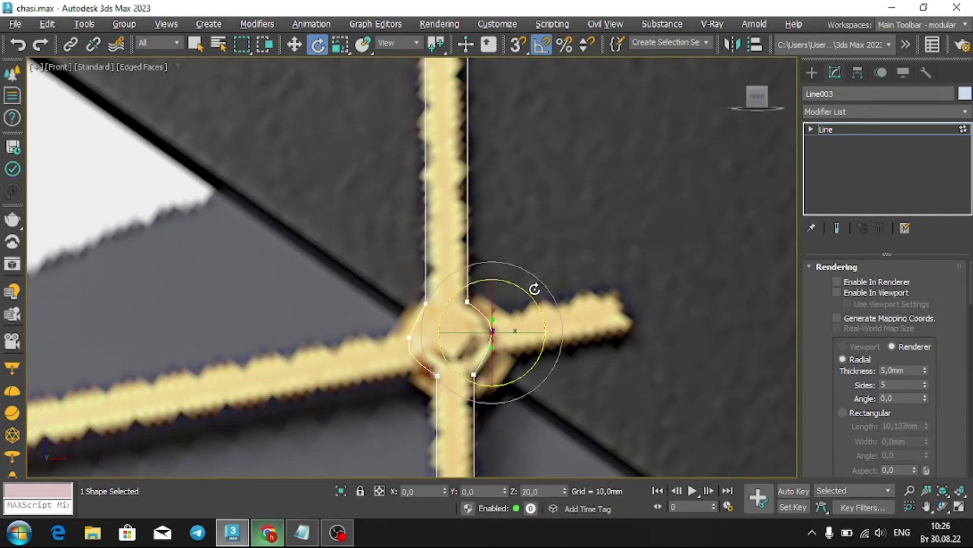
key(r)
click(409, 337)
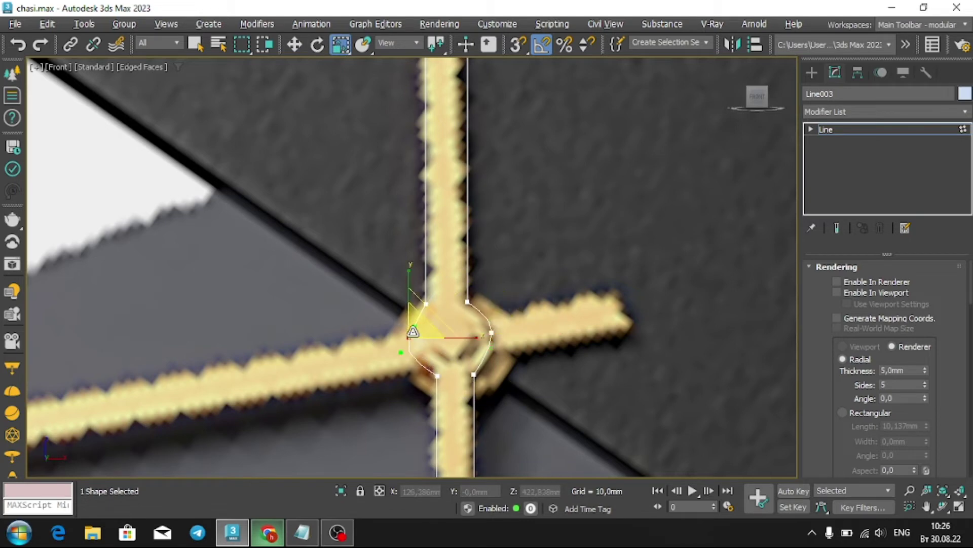
key(e)
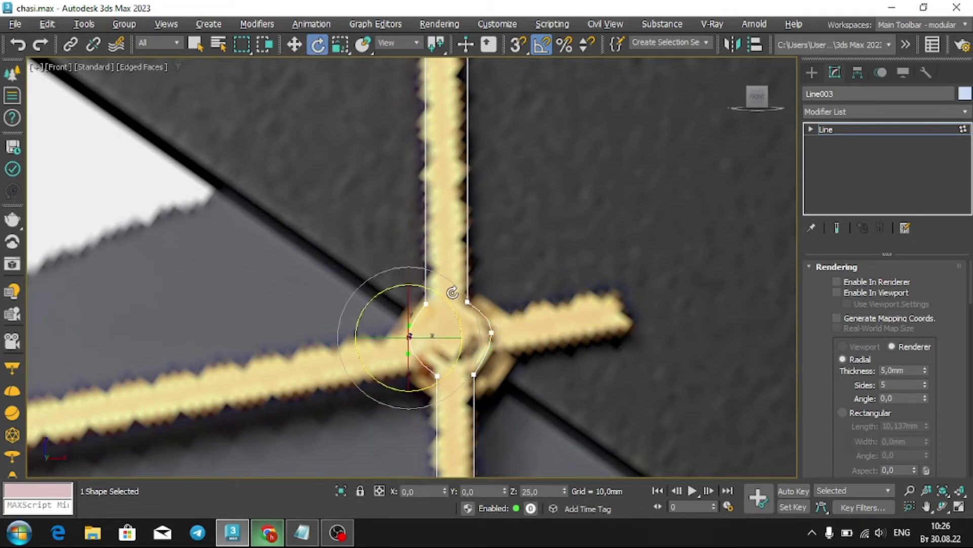
key(w)
click(552, 305)
Adjust the hub's right vertex handles and nudge the left hub vertices slightly left.
drag(479, 347, 505, 310)
key(r)
key(e)
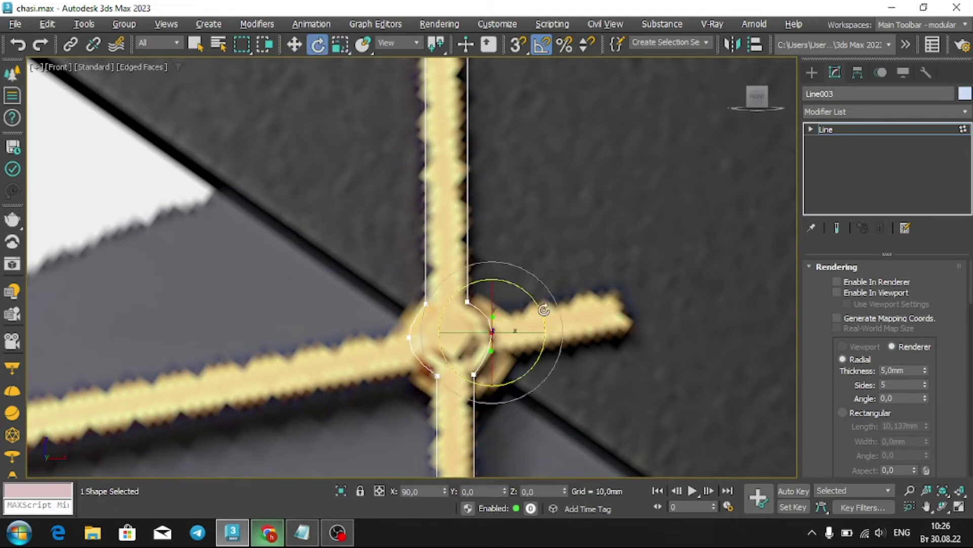
key(w)
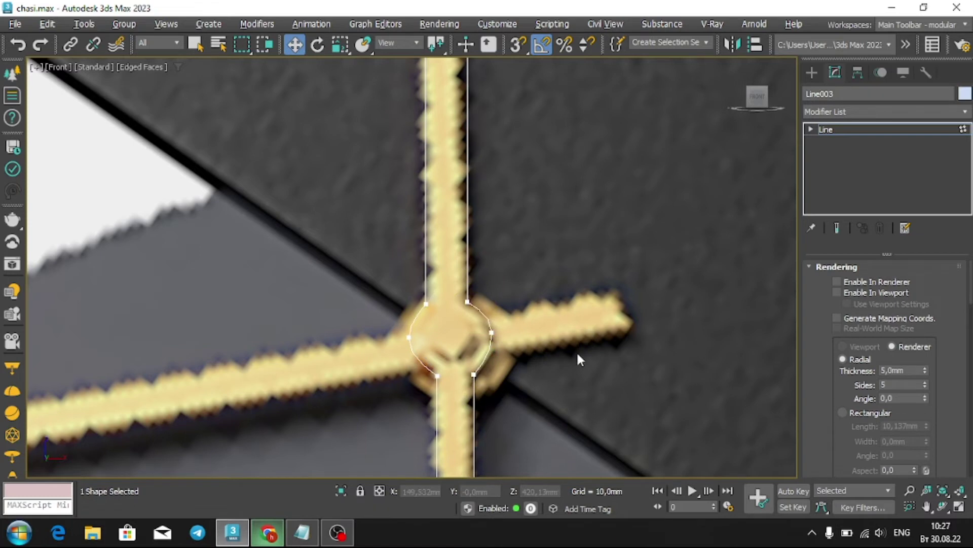
middle_drag(502, 378, 534, 293)
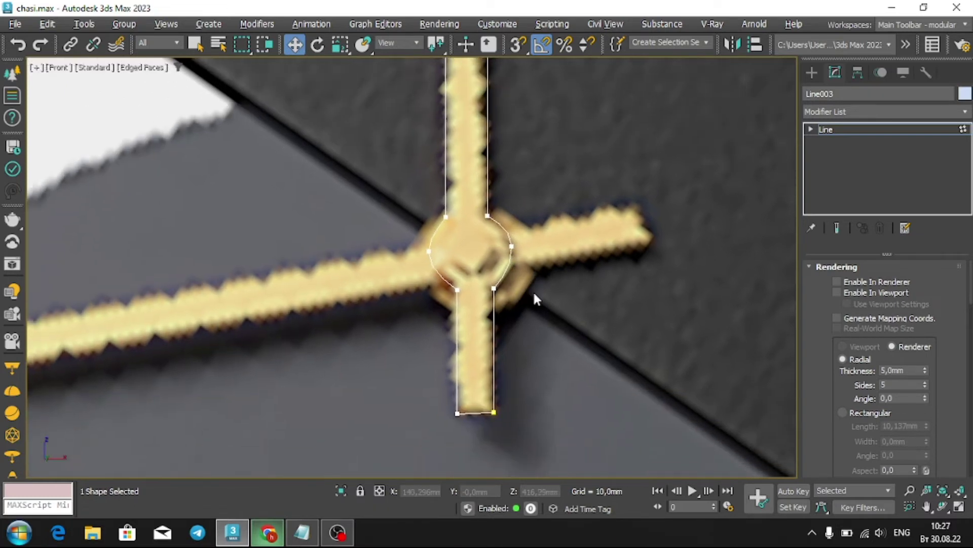
drag(473, 424, 474, 425)
drag(506, 288, 504, 290)
Scale the hand's two bottom vertices and lower the bottom-right vertex slightly.
drag(567, 377, 446, 421)
key(r)
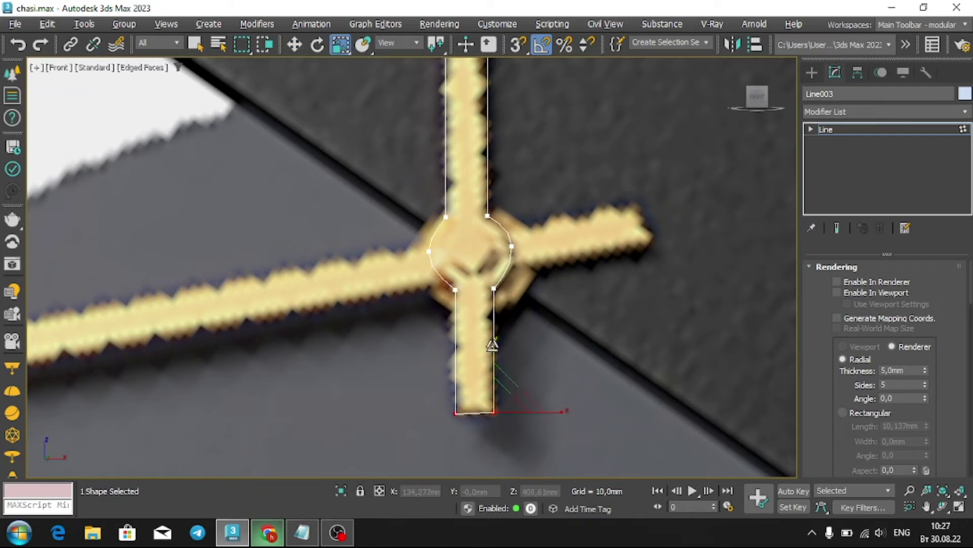
key(w)
click(557, 376)
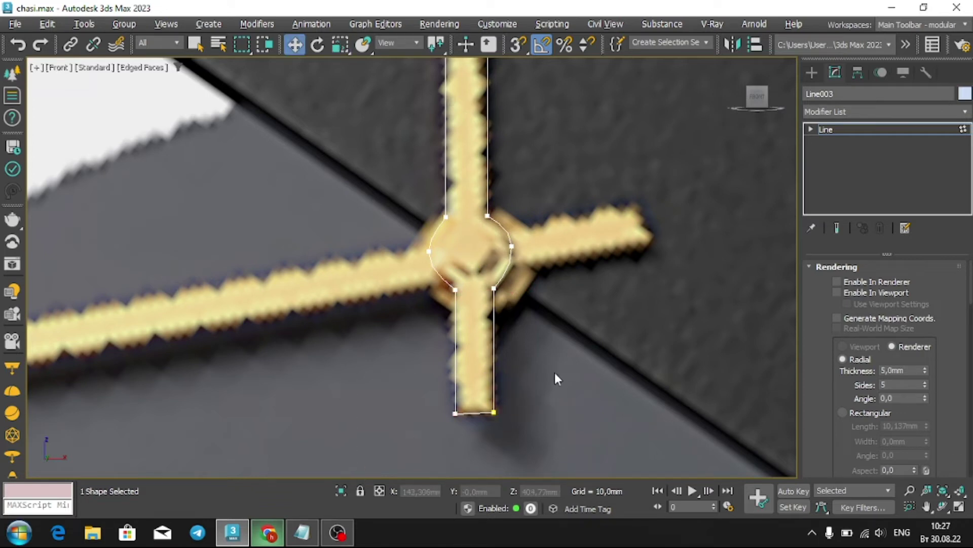
drag(496, 467, 495, 467)
drag(492, 366, 494, 373)
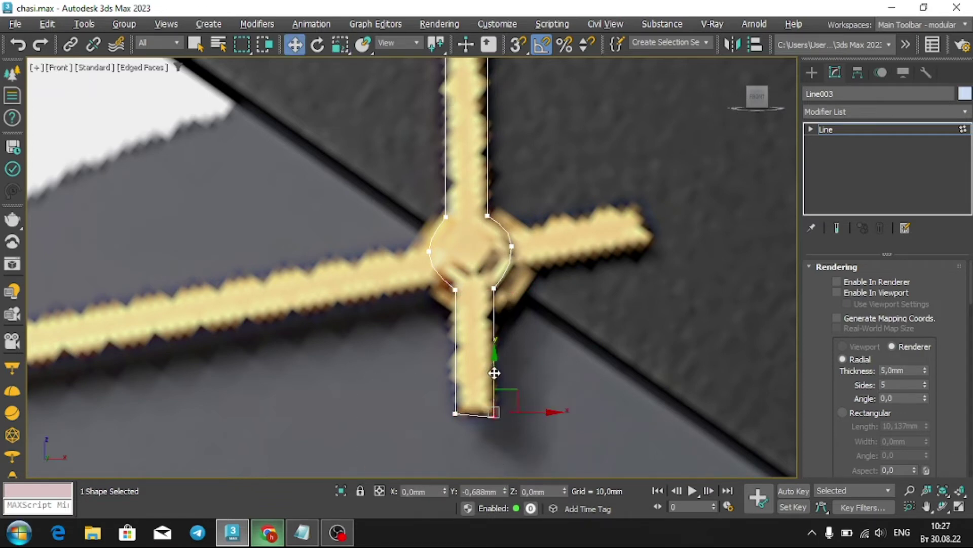
click(569, 319)
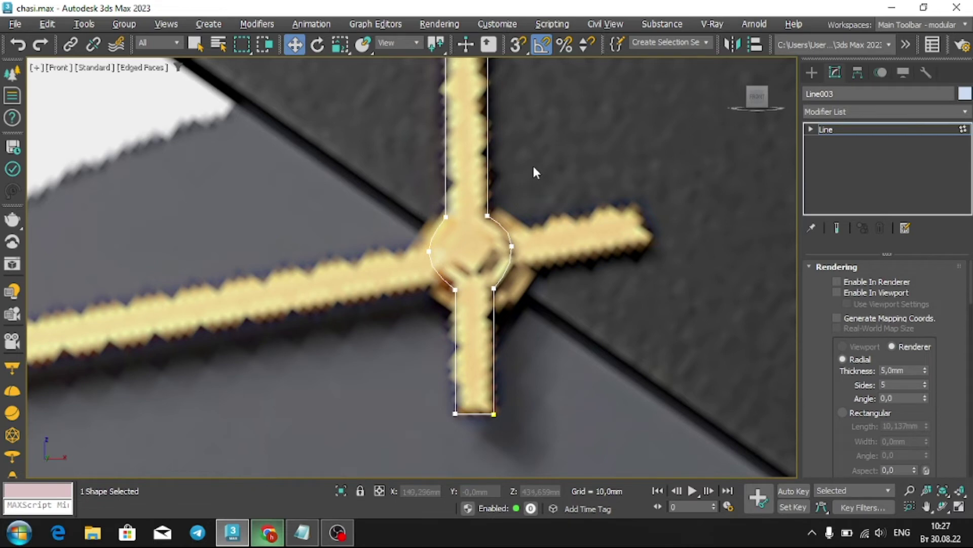
scroll(508, 157, down, 3)
scroll(500, 245, down, 3)
scroll(495, 245, down, 2)
right_click(485, 212)
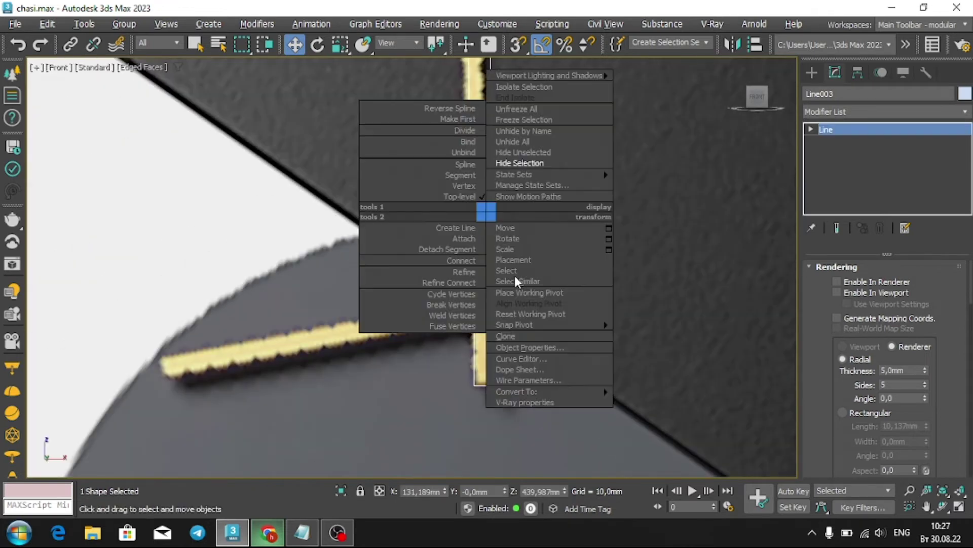
Convert the Line003 hand outline to an Editable Poly.
click(654, 410)
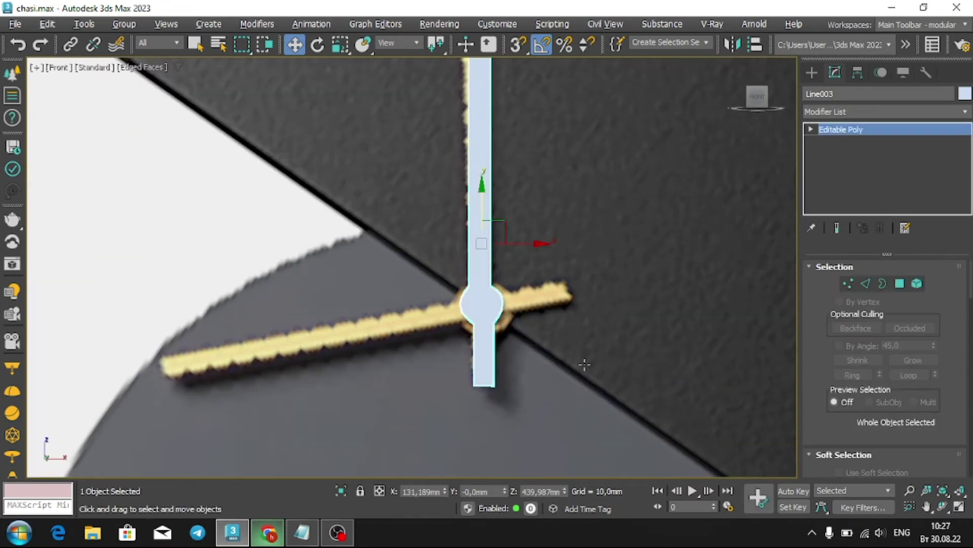
key(alt+w)
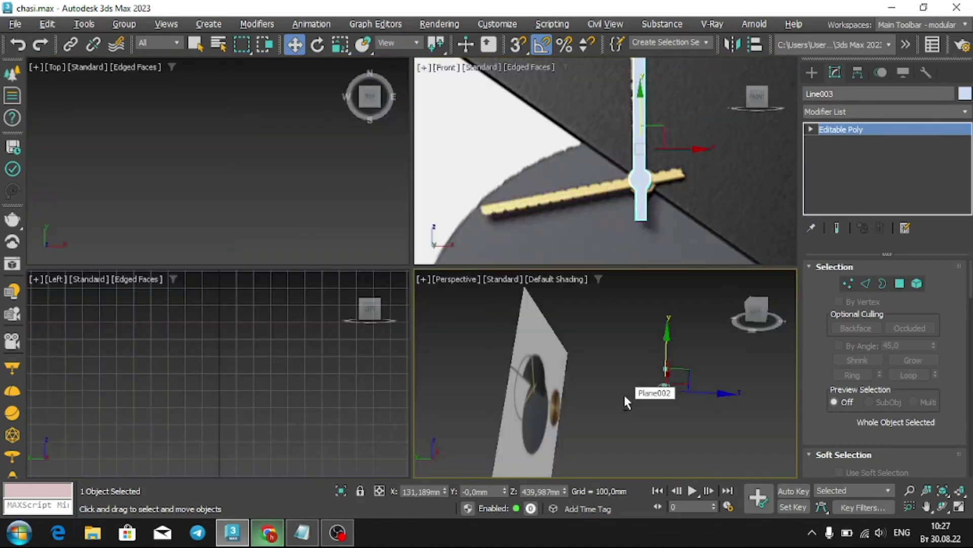
key(alt+w)
key(z)
alt+middle_drag(568, 304, 499, 340)
key(2)
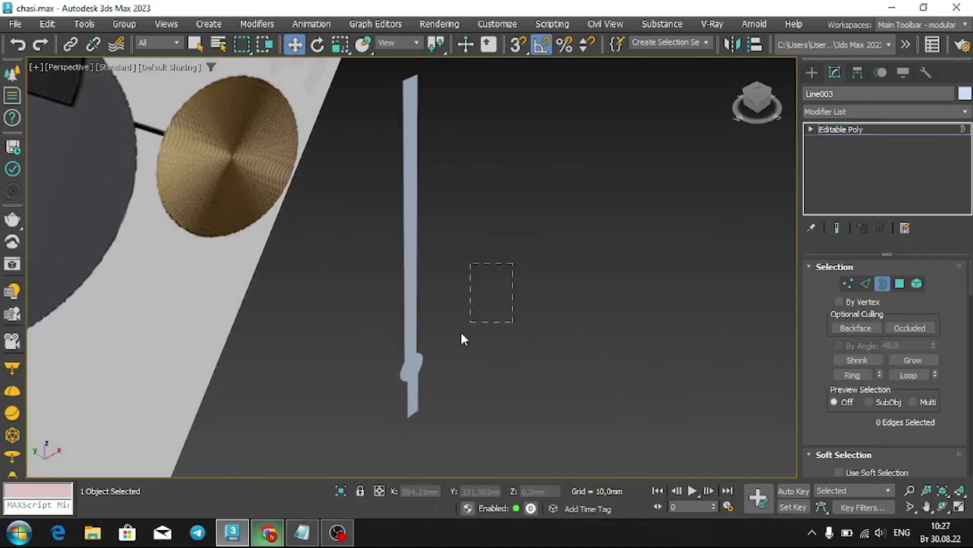
Add a Shell modifier to the hand and make the shell much thinner.
click(844, 106)
text(sh)
key(Return)
key(F4)
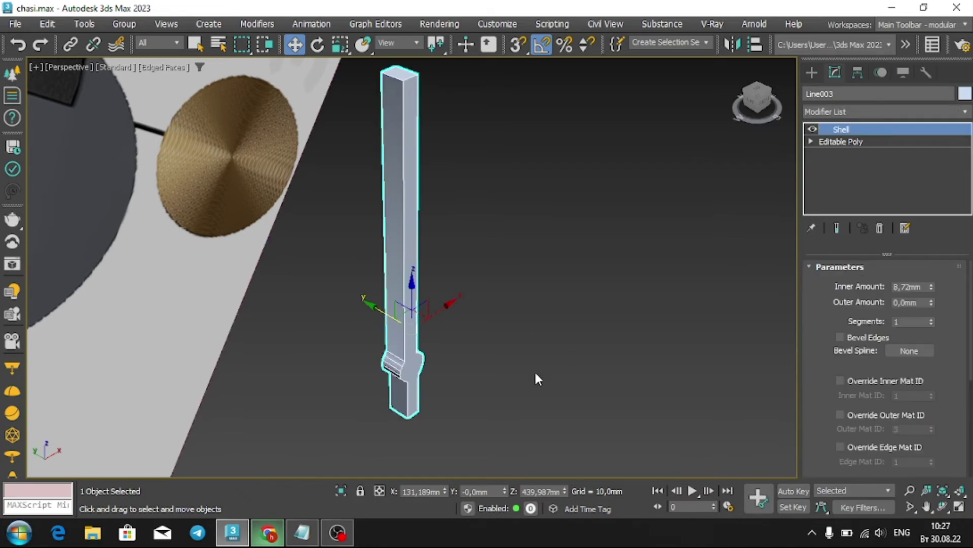
middle_drag(535, 374, 576, 392)
mouse_move(931, 287)
mouse_down()
mouse_move(929, 194)
mouse_move(916, 286)
mouse_up()
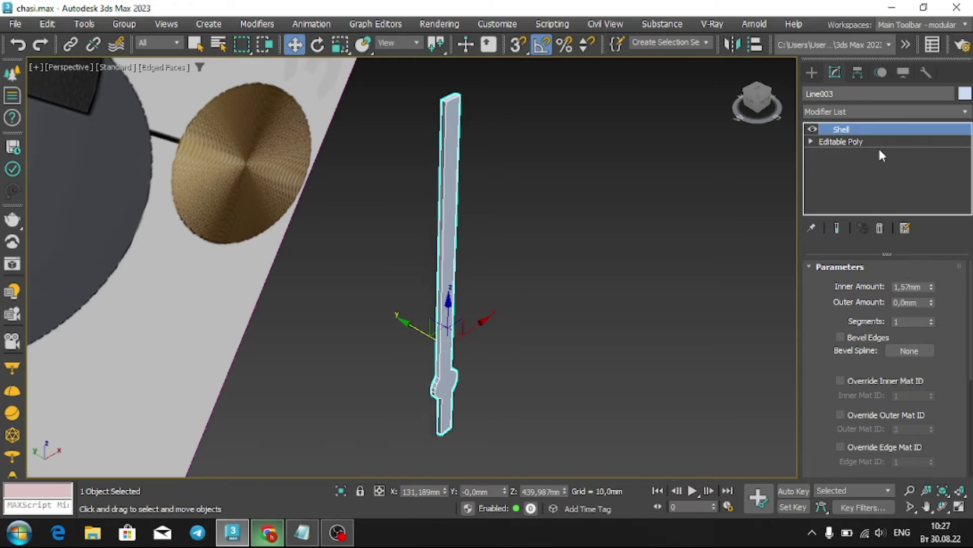
Paste a Chamfer modifier onto the hand and set its Amount to 0,1mm.
right_click(850, 129)
click(826, 201)
mouse_move(641, 198)
alt+middle_down()
mouse_move(451, 158)
mouse_move(546, 142)
mouse_move(510, 268)
alt+middle_up()
scroll(451, 158, up, 5)
scroll(449, 158, up, 5)
drag(952, 406, 952, 411)
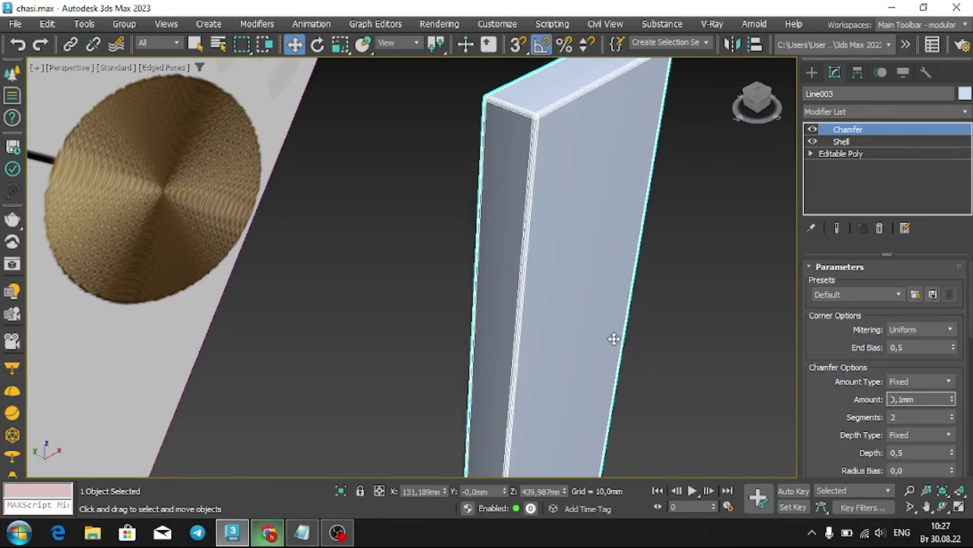
scroll(616, 340, down, 3)
mouse_move(596, 316)
middle_down()
mouse_move(607, 166)
mouse_move(613, 279)
middle_up()
scroll(582, 208, up, 1)
scroll(543, 213, up, 2)
scroll(465, 244, up, 2)
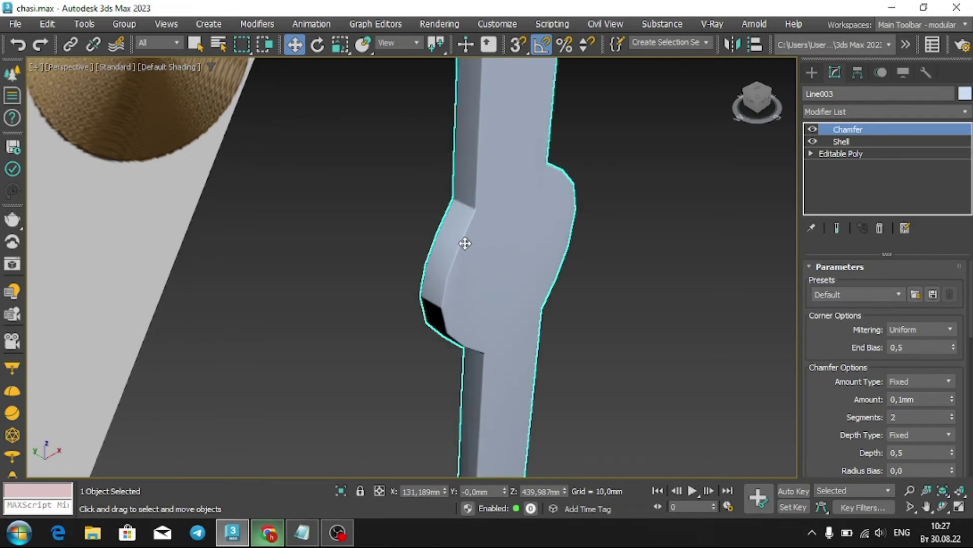
key(F4)
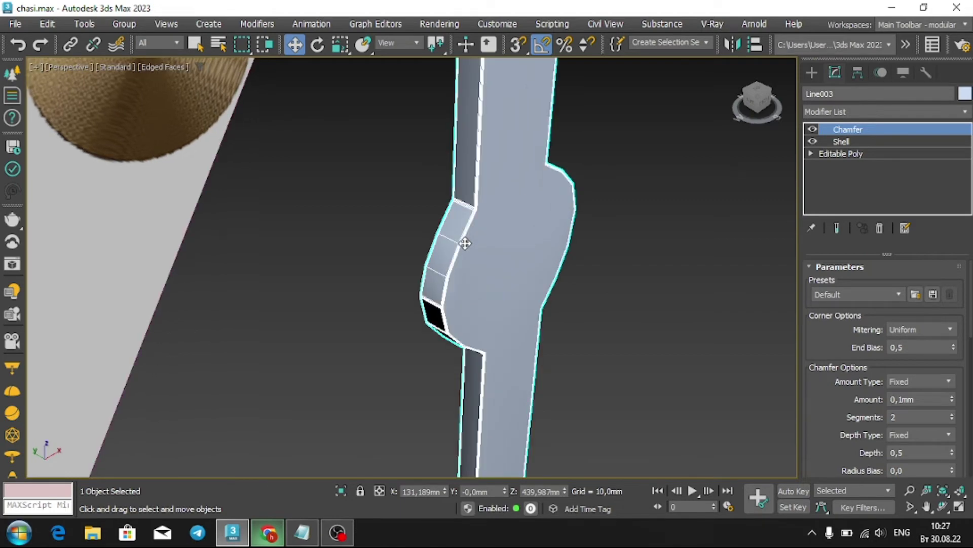
Return to the Front view and rotate the reference image plane upright.
key(alt+w)
key(alt+w)
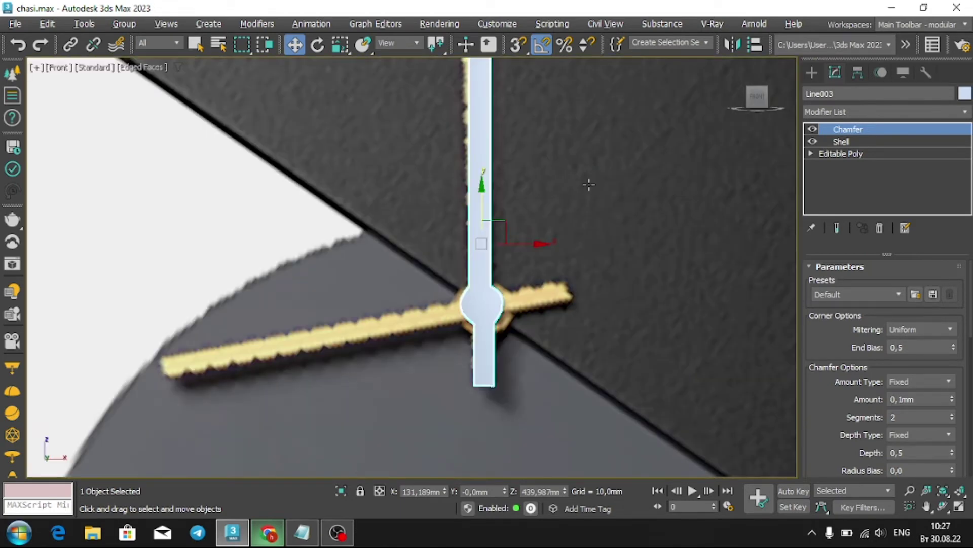
scroll(588, 184, down, 5)
scroll(608, 187, down, 2)
scroll(560, 205, down, 3)
click(560, 205)
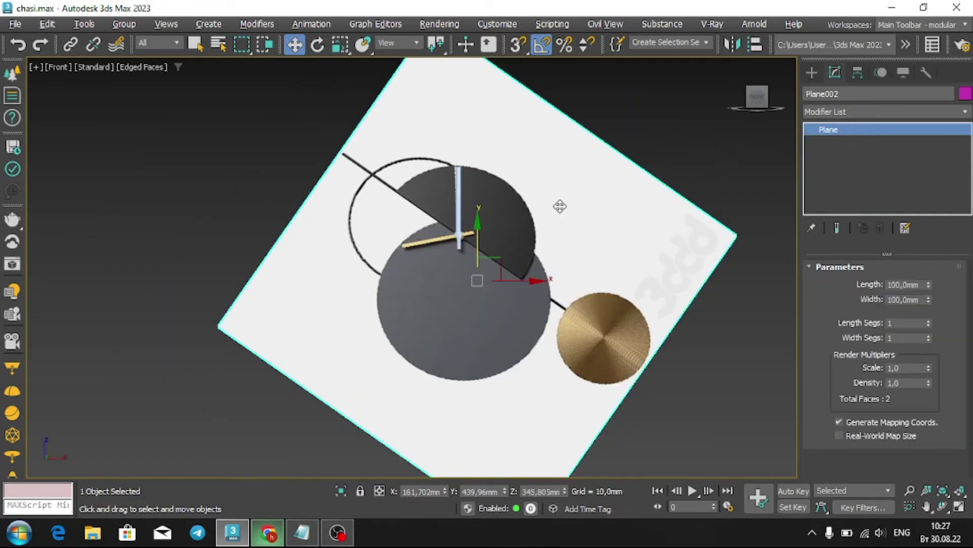
key(e)
drag(522, 247, 529, 293)
Unhide all clock parts and make the big disc and semicircle disc see-through.
key(w)
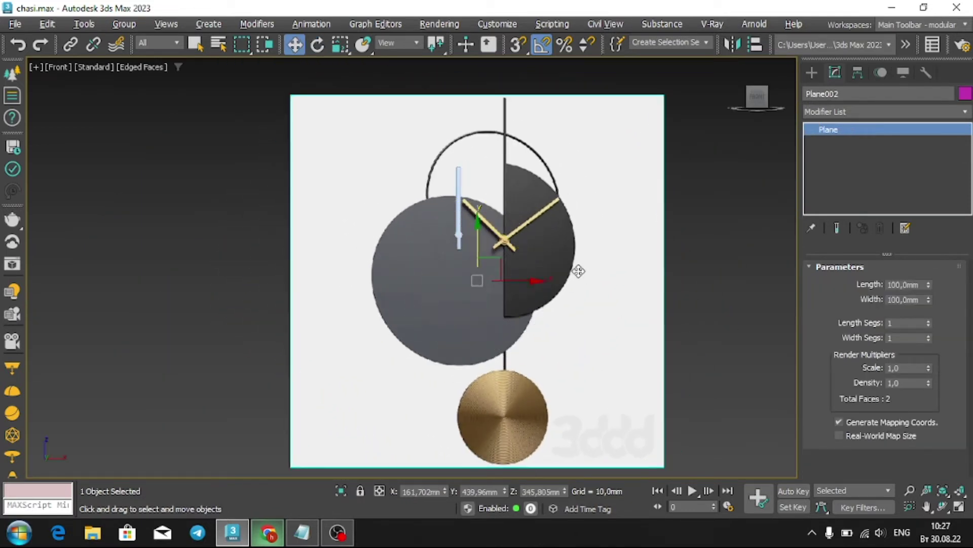
right_click(492, 270)
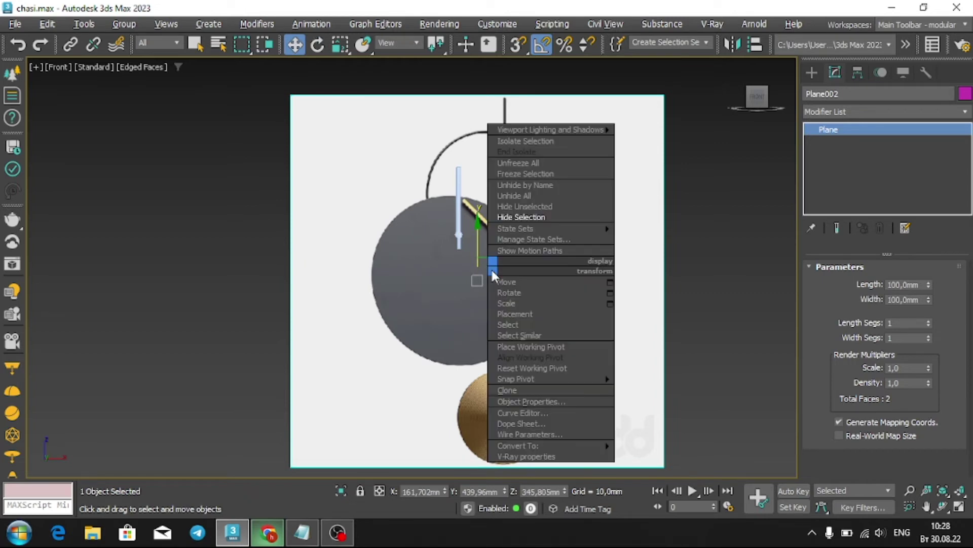
click(495, 193)
click(458, 180)
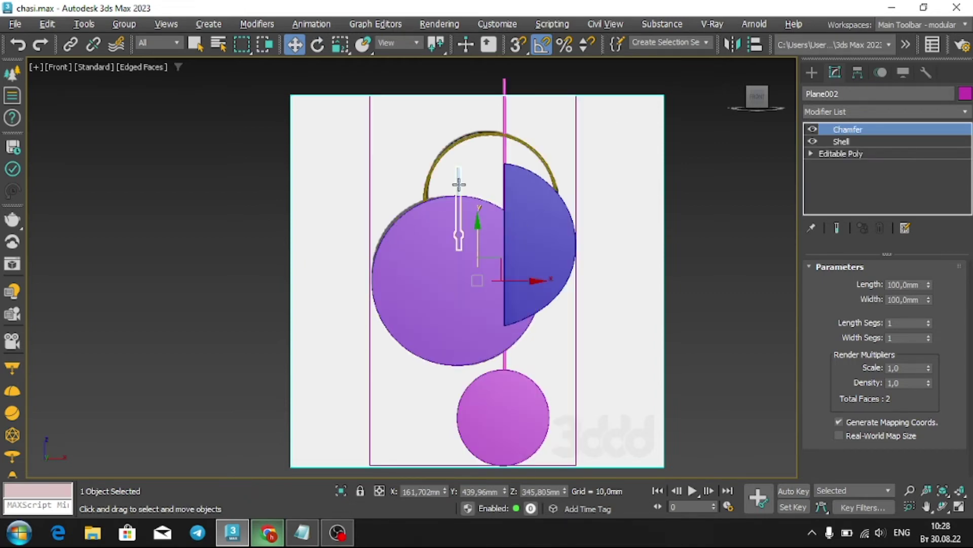
key(alt+x)
click(533, 238)
key(alt+x)
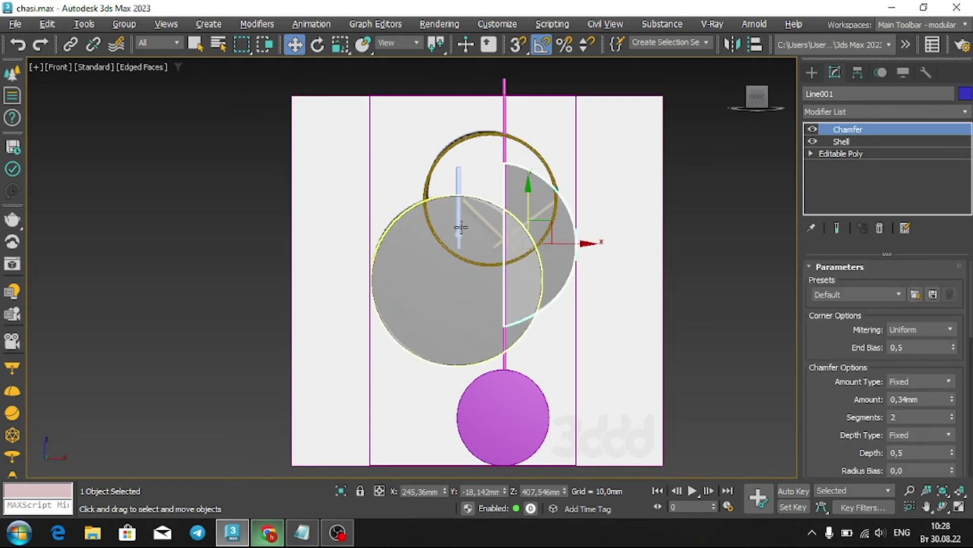
Move the Line003 hand next to the clock's vertical centre line.
click(459, 187)
scroll(464, 191, up, 3)
scroll(467, 200, up, 3)
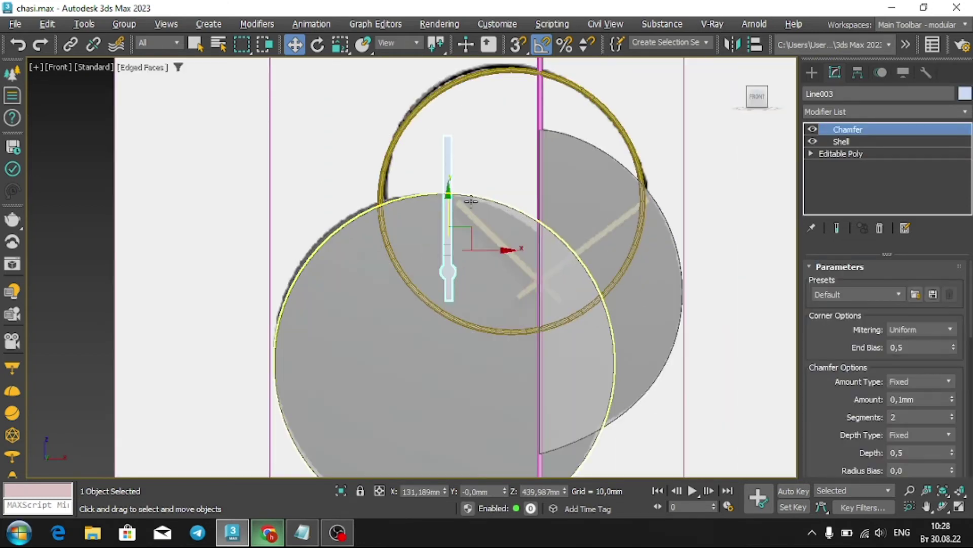
drag(485, 248, 605, 255)
scroll(583, 249, up, 2)
Move the first hand down onto the clock centre and tilt it slightly.
scroll(591, 244, up, 2)
key(e)
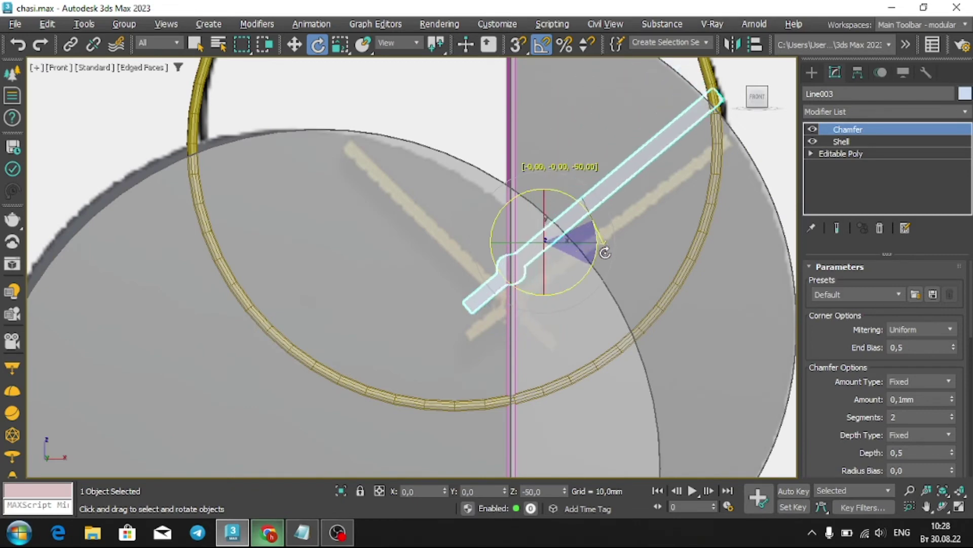
key(w)
drag(566, 223, 572, 257)
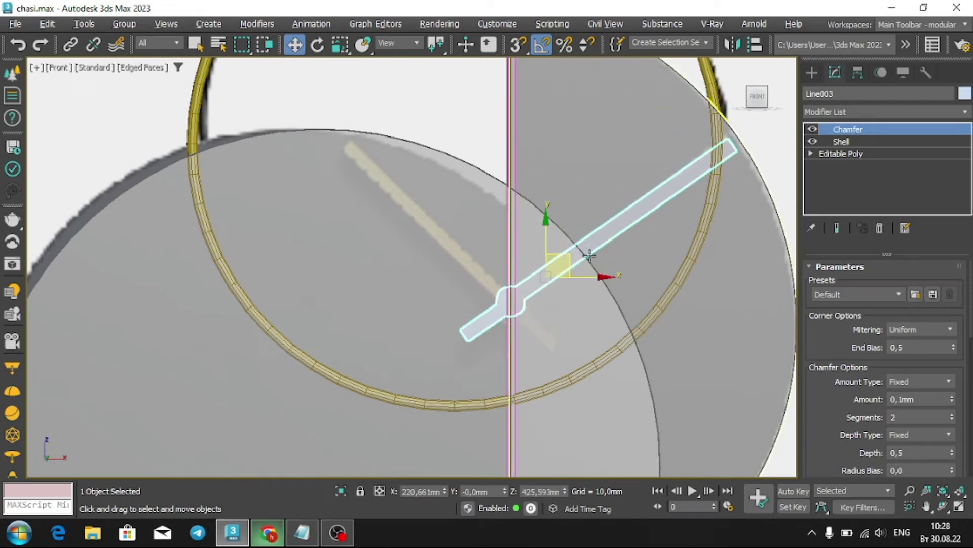
key(e)
drag(593, 250, 592, 247)
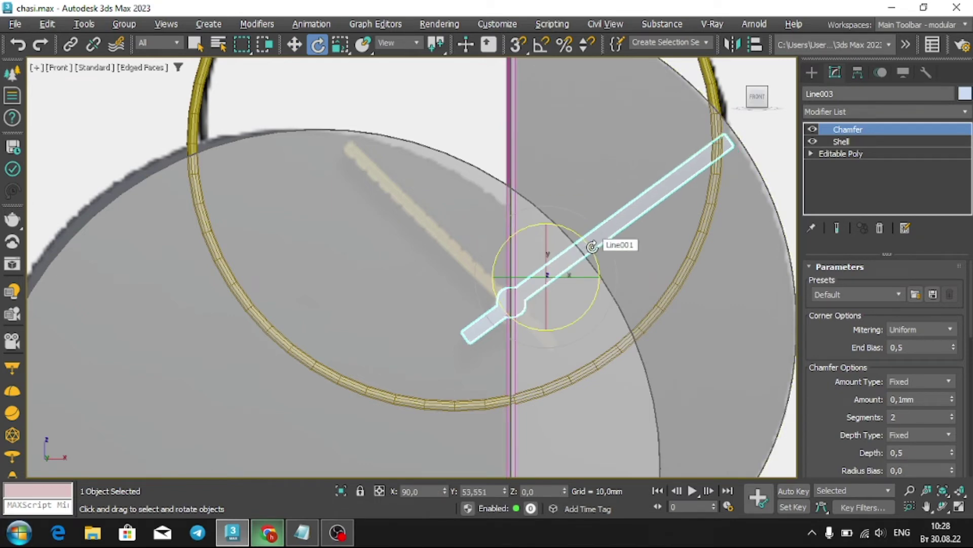
click(592, 247)
key(w)
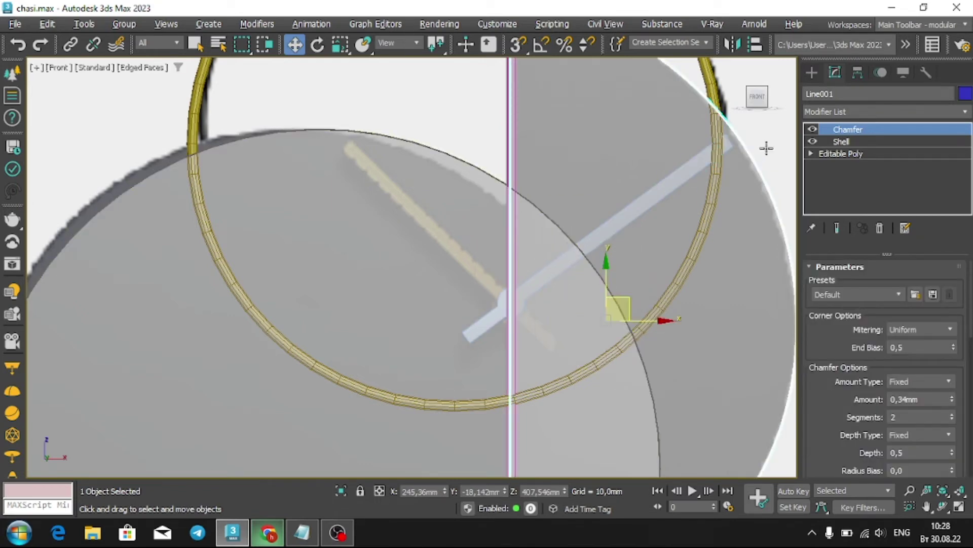
Reselect the hand Line003 and cancel an accidental rotated copy.
scroll(587, 240, up, 3)
key(F3)
scroll(591, 235, down, 1)
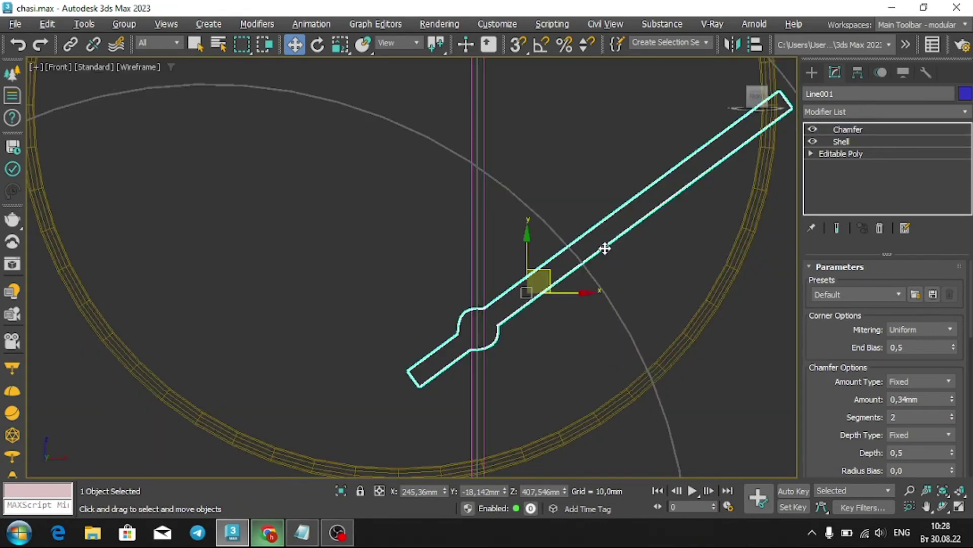
click(605, 248)
key(F3)
scroll(610, 241, up, 3)
scroll(433, 206, down, 2)
middle_drag(432, 207, 495, 208)
scroll(500, 239, down, 3)
key(e)
shift+drag(550, 264, 506, 159)
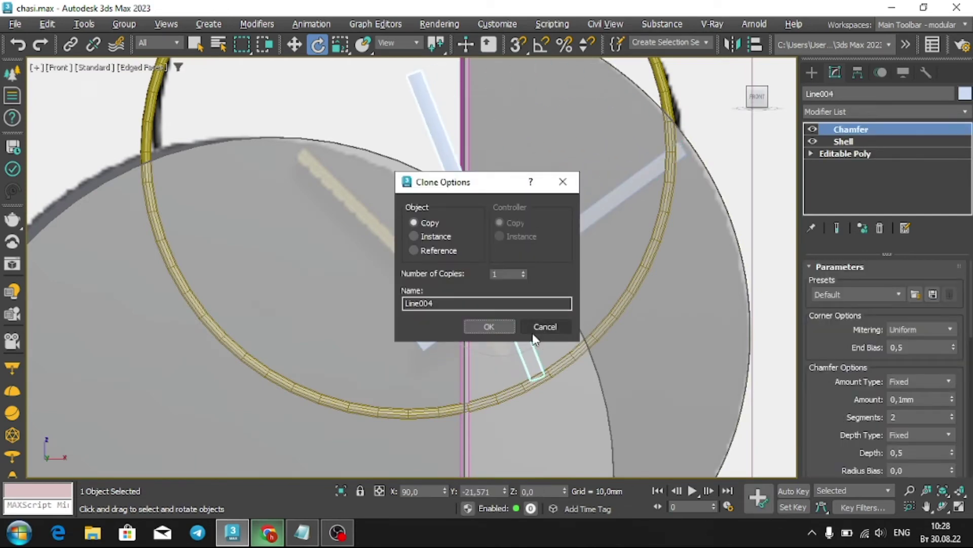
click(532, 331)
With angle snap on, clone the hand rotated about 95° and move Line004 over the hub.
key(a)
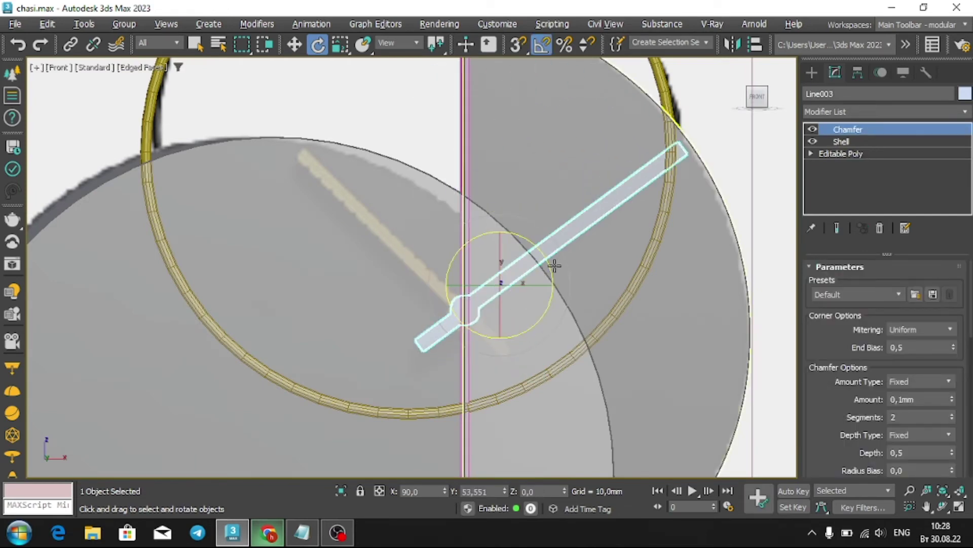
shift+drag(554, 265, 529, 203)
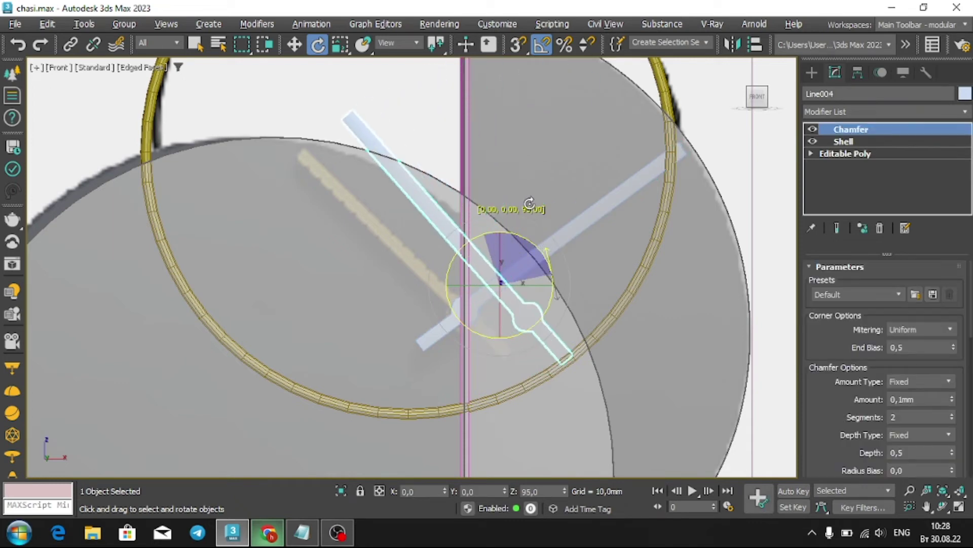
click(491, 325)
key(w)
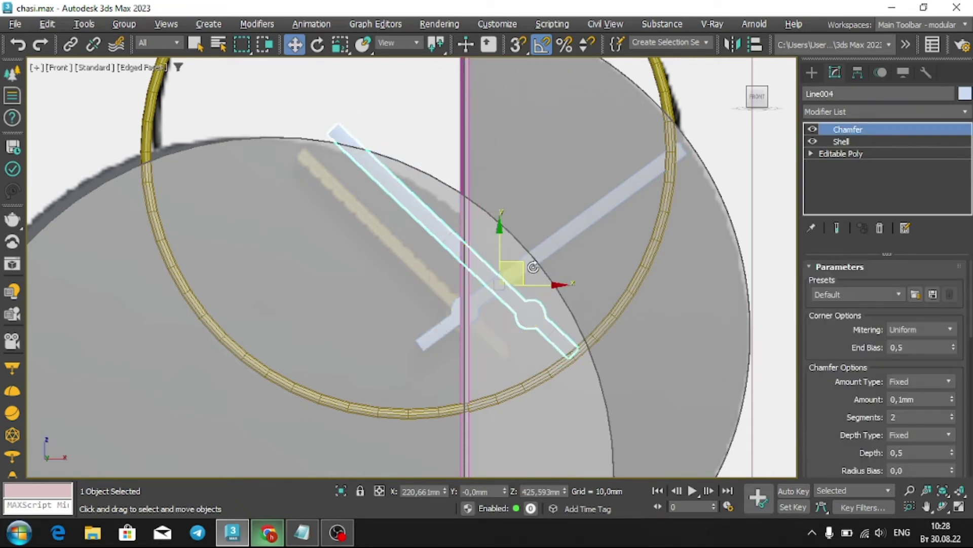
drag(513, 271, 454, 261)
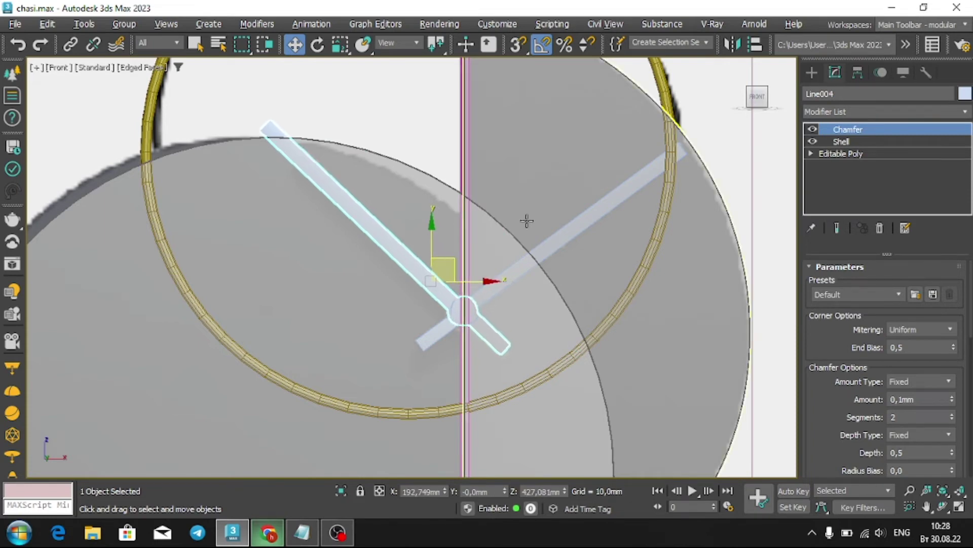
middle_drag(217, 167, 232, 209)
right_click(478, 280)
mouse_move(499, 458)
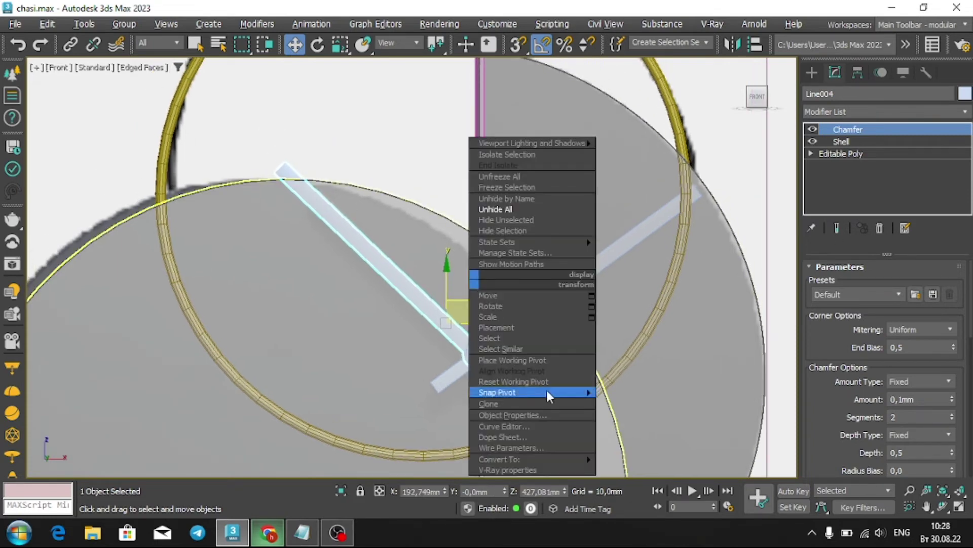
Convert Line004 to Editable Poly and pull its upper-left end vertices inward to shorten it.
click(619, 470)
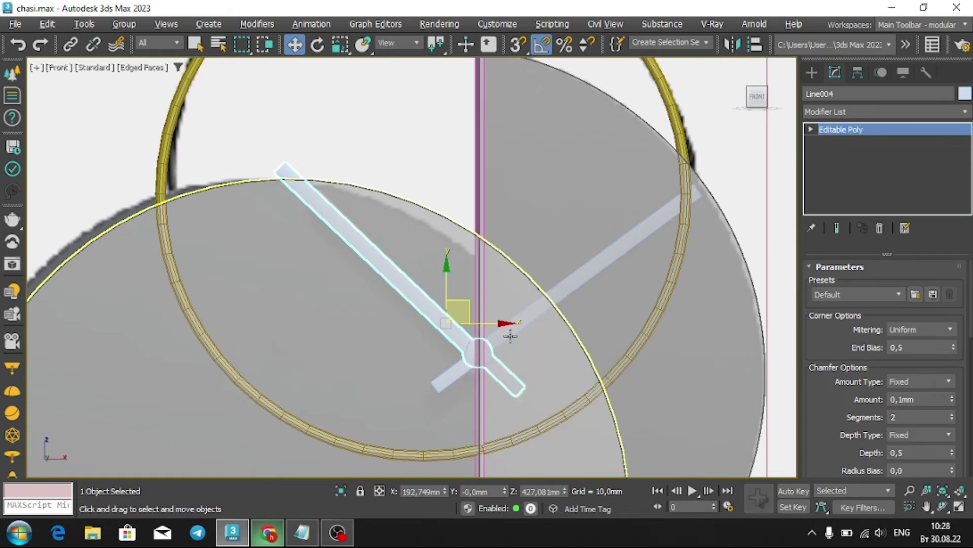
key(1)
drag(211, 148, 314, 188)
drag(293, 144, 329, 170)
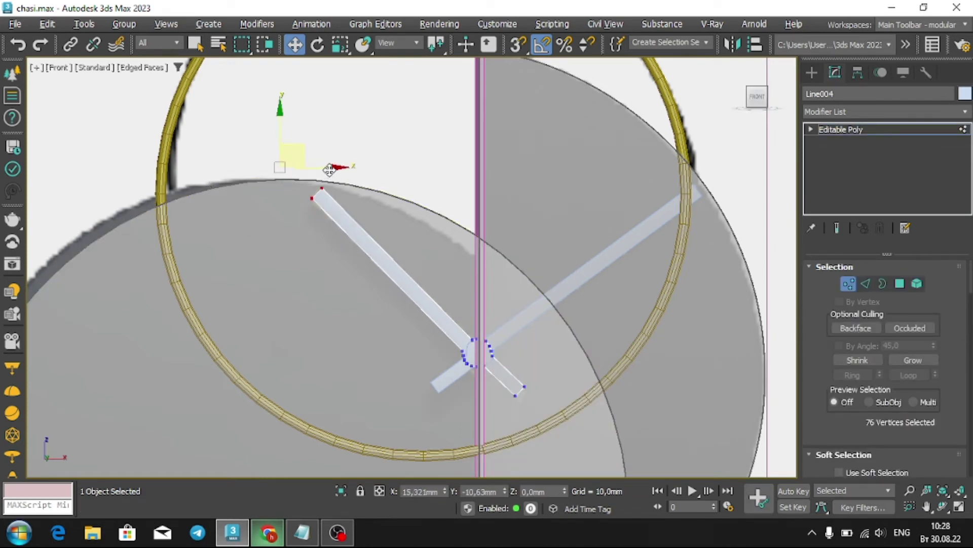
key(1)
key(alt+w)
In a maximized Perspective view, make the back and purple discs opaque and select both hands.
right_click(677, 360)
key(alt+w)
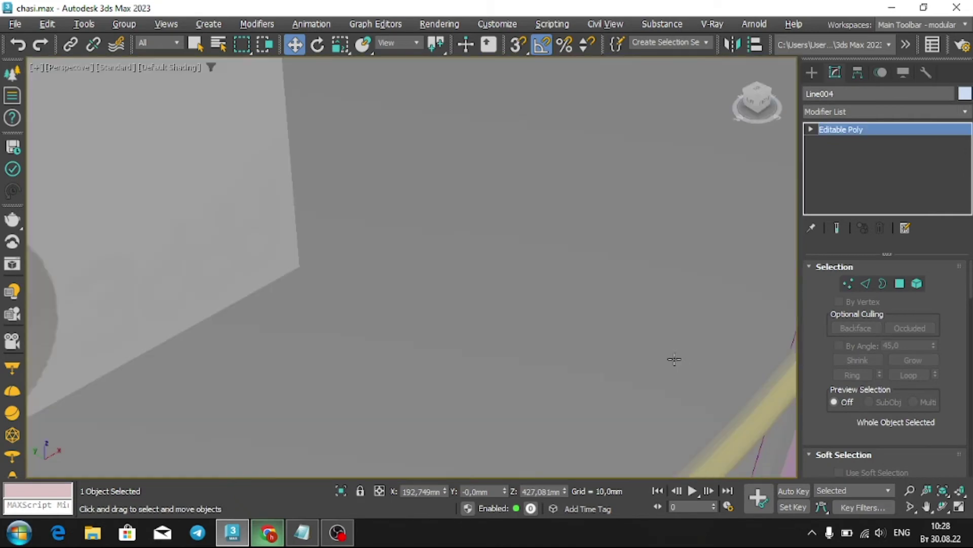
key(z)
click(584, 321)
key(alt+x)
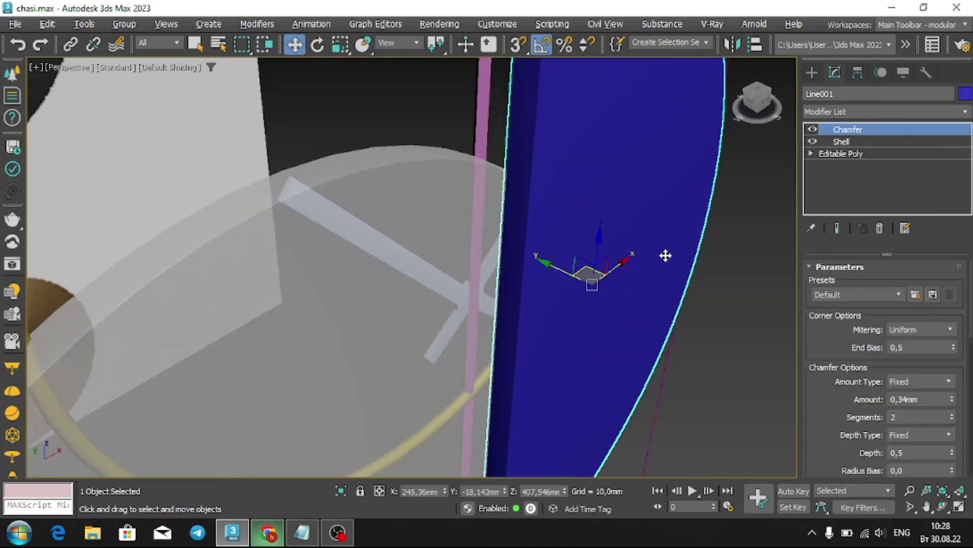
click(265, 330)
key(alt+x)
mouse_move(357, 292)
alt+middle_down()
mouse_move(382, 226)
mouse_move(265, 276)
alt+middle_up()
click(152, 275)
ctrl+click(151, 275)
mouse_move(152, 275)
alt+middle_down()
mouse_move(254, 274)
mouse_move(108, 284)
mouse_move(191, 282)
mouse_move(200, 333)
mouse_move(250, 280)
mouse_move(303, 254)
mouse_move(274, 265)
alt+middle_up()
Slide both hands along the Y depth axis in front of the purple and blue discs.
alt+middle_drag(160, 305, 174, 294)
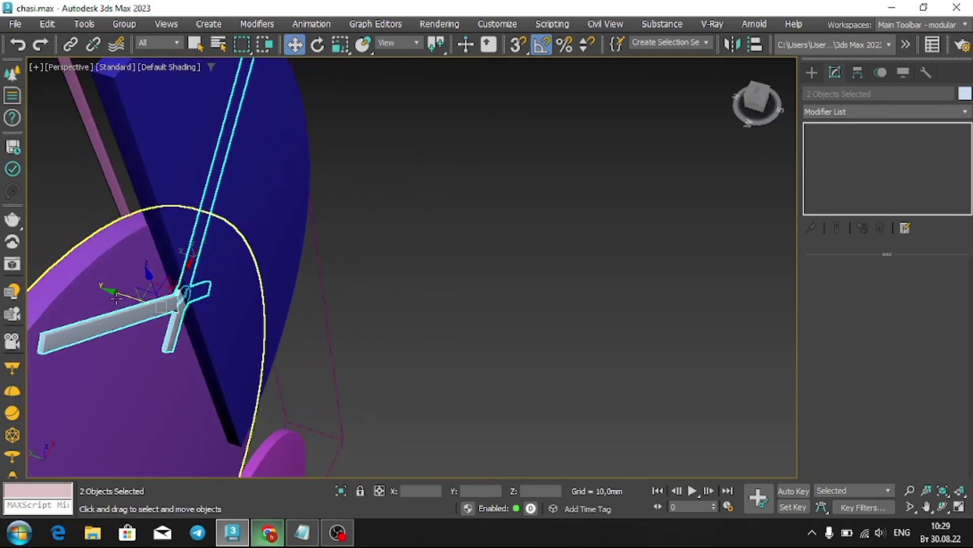
drag(123, 289, 152, 291)
mouse_move(180, 289)
alt+middle_down()
mouse_move(348, 318)
mouse_move(373, 352)
alt+middle_up()
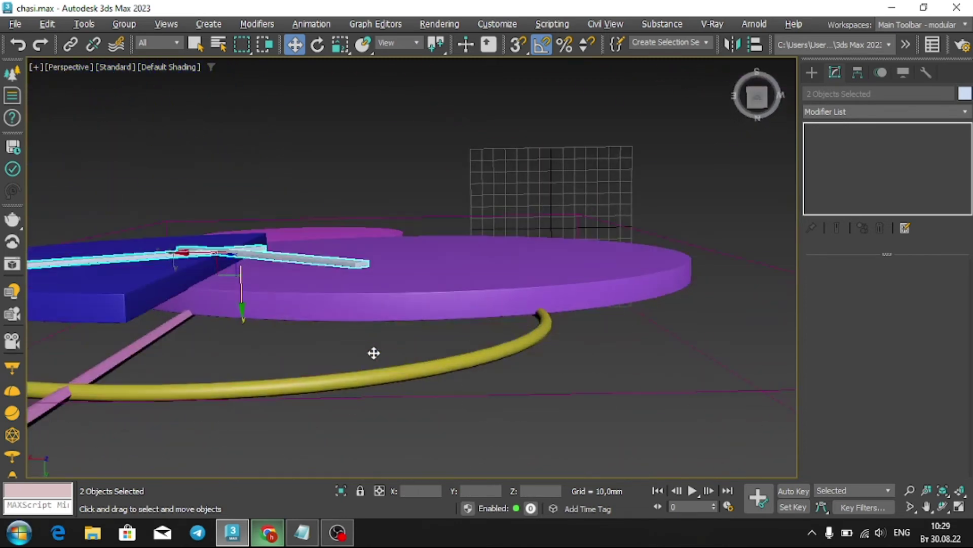
drag(242, 301, 245, 287)
mouse_move(245, 287)
alt+middle_down()
mouse_move(168, 218)
mouse_move(123, 229)
mouse_move(355, 276)
mouse_move(325, 289)
mouse_move(347, 289)
mouse_move(356, 307)
mouse_move(352, 294)
mouse_move(431, 284)
mouse_move(417, 311)
mouse_move(424, 260)
alt+middle_up()
scroll(324, 290, up, 3)
click(356, 299)
Return to the maximized Front view and clear the selection.
key(alt+w)
key(alt+w)
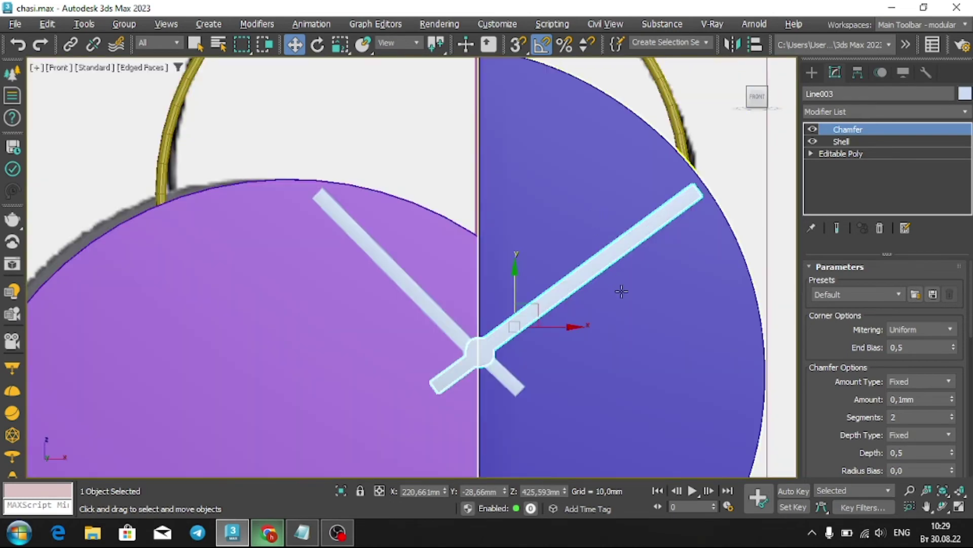
scroll(619, 282, up, 2)
scroll(604, 244, down, 2)
scroll(682, 254, down, 3)
click(735, 249)
scroll(609, 277, up, 4)
scroll(504, 246, up, 3)
click(812, 72)
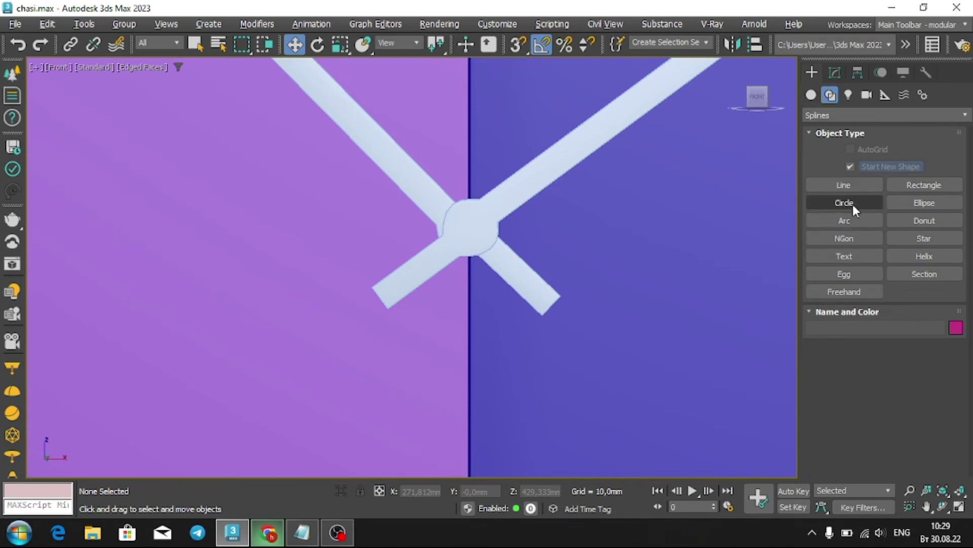
Draw a circle at the clock hub and scale it down to fit.
click(853, 204)
drag(467, 227, 476, 227)
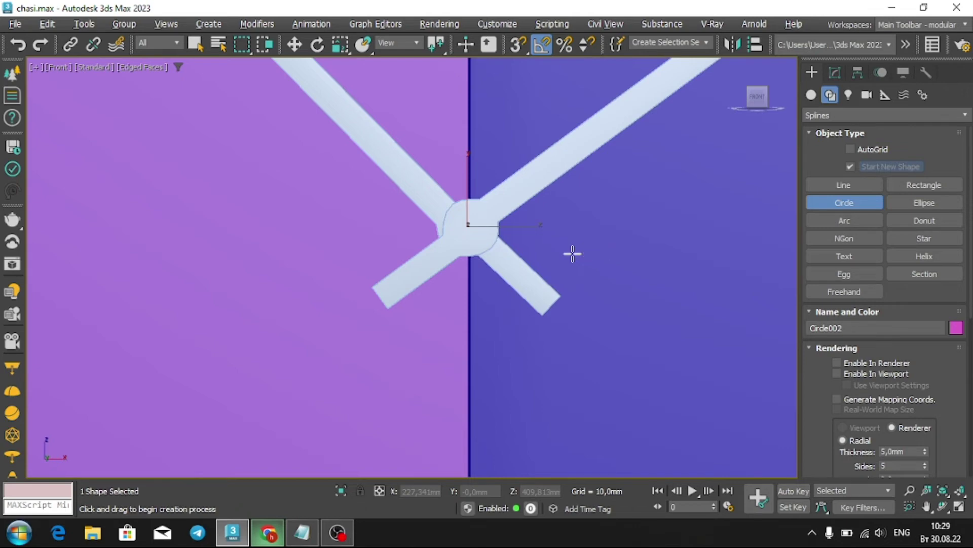
key(w)
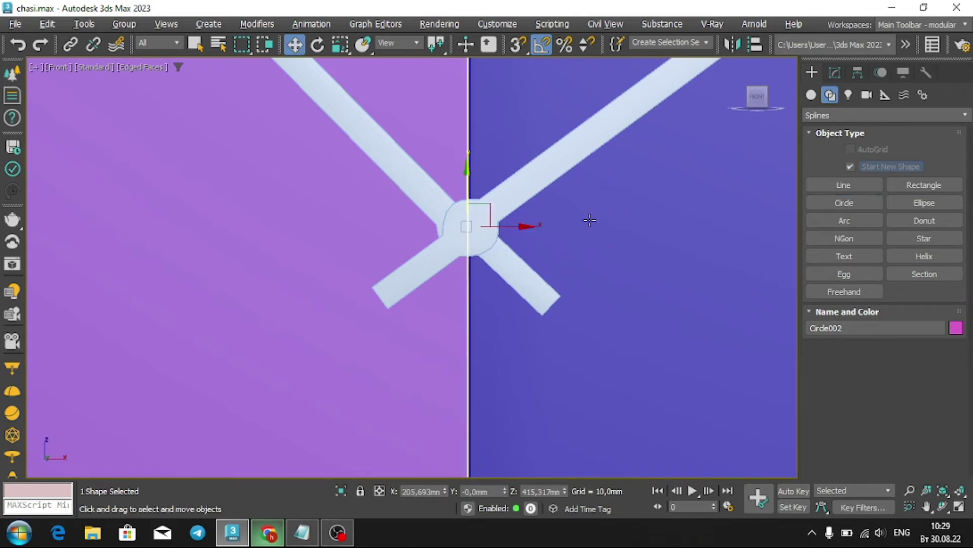
key(F3)
key(r)
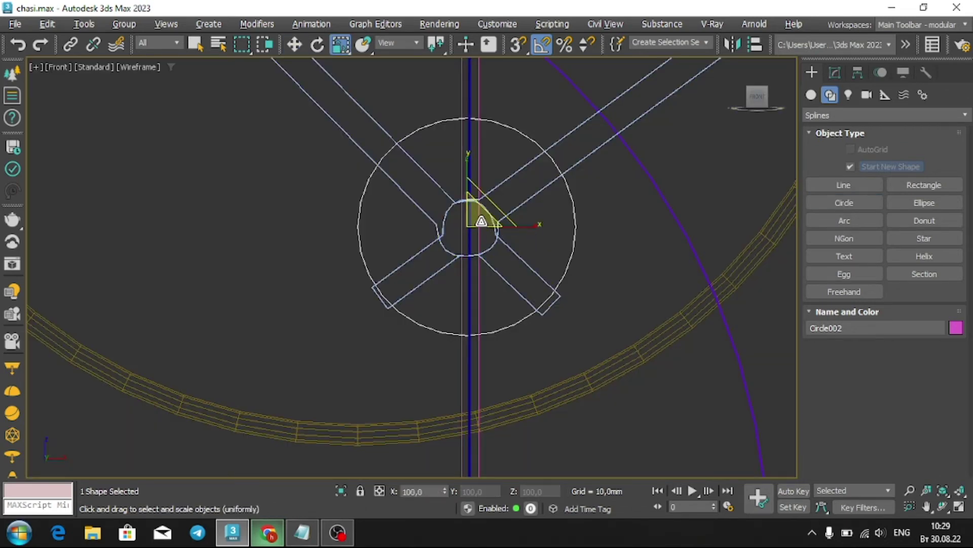
drag(479, 223, 400, 410)
key(w)
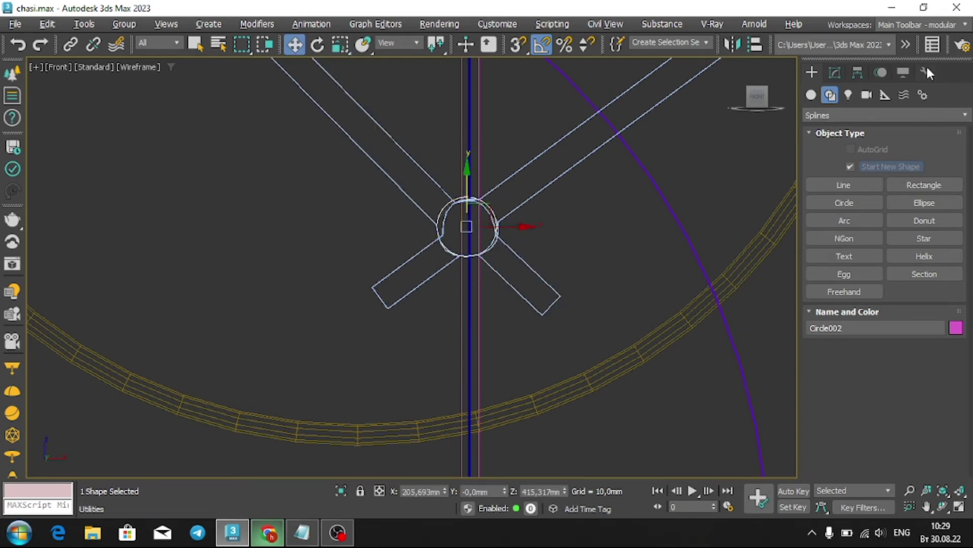
Reset the scaled circle's transform, then undo back past that scaled attempt.
click(926, 71)
click(883, 330)
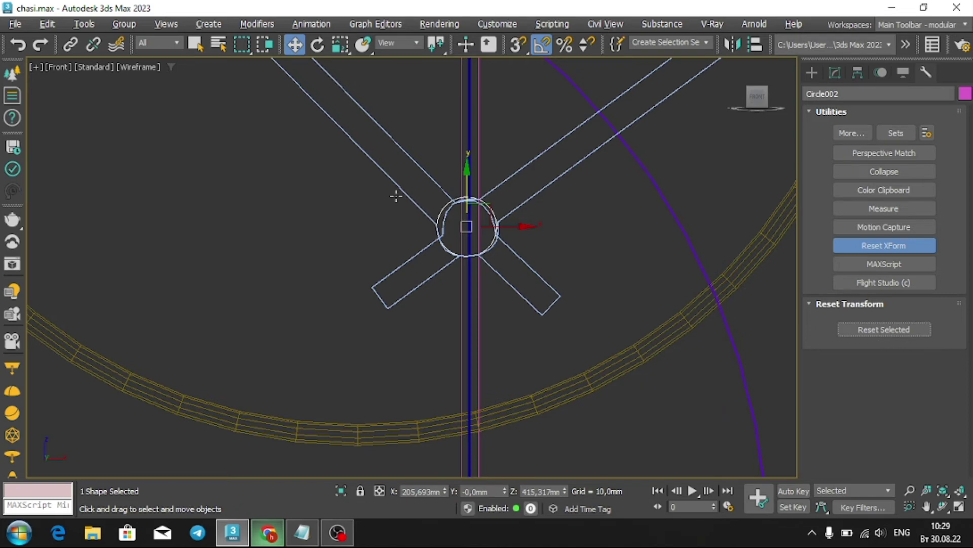
right_click(436, 200)
click(607, 403)
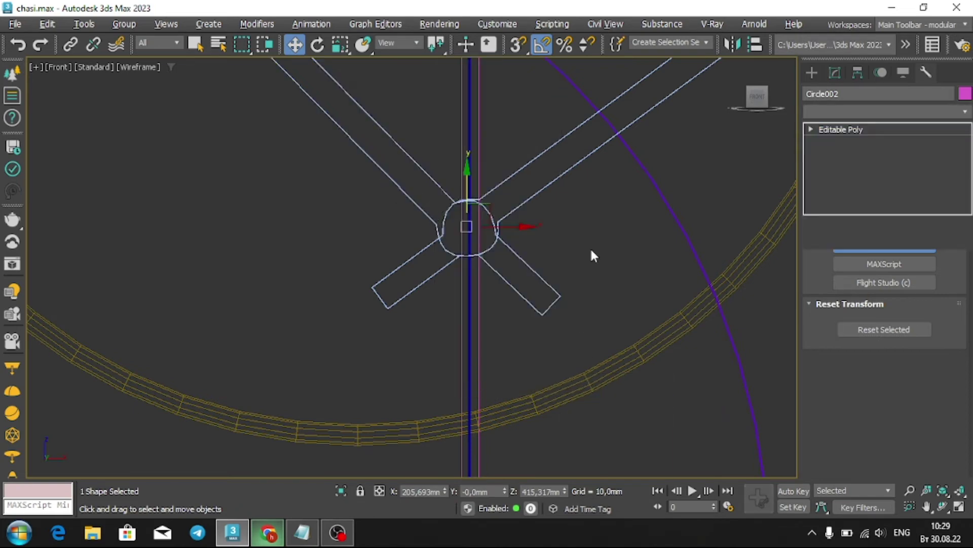
key(2)
drag(591, 117, 388, 318)
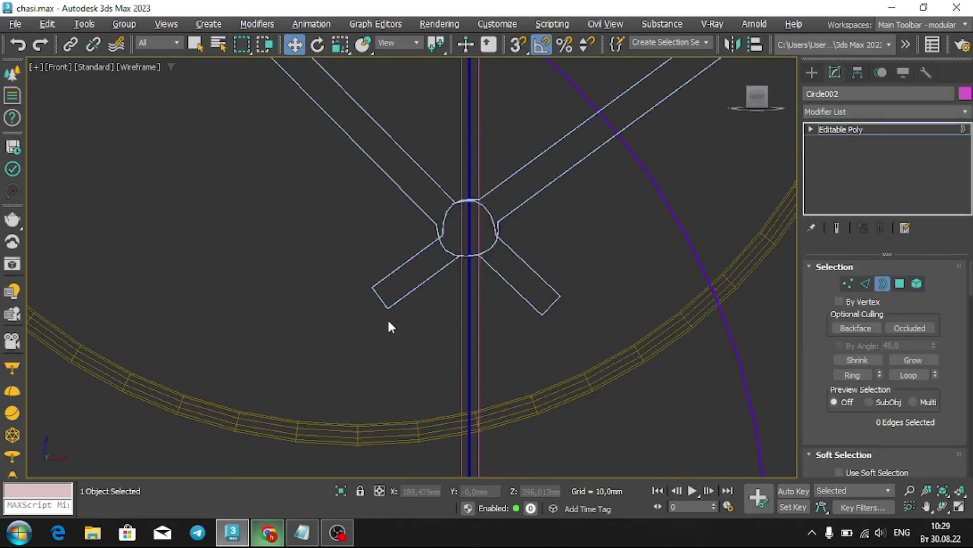
key(ctrl+z)
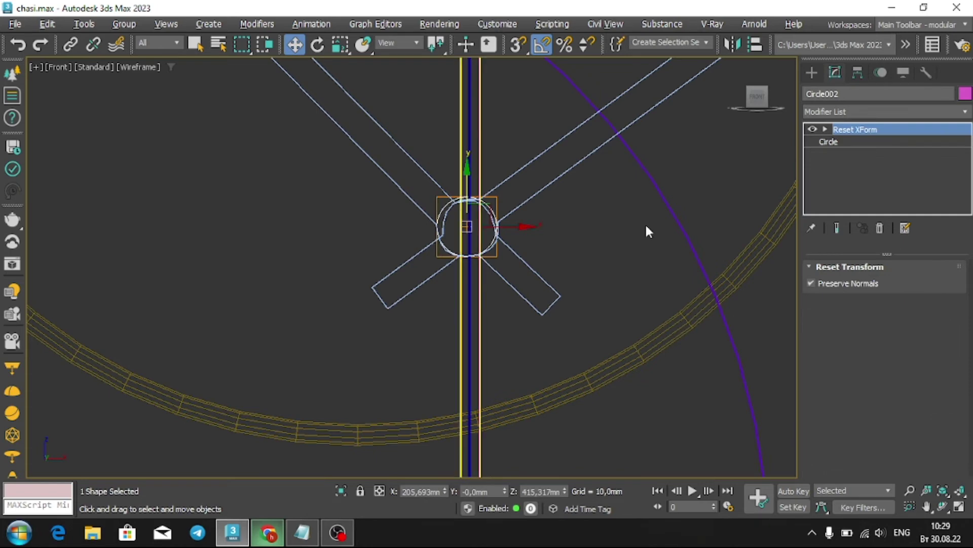
key(ctrl+d)
key(ctrl+z)
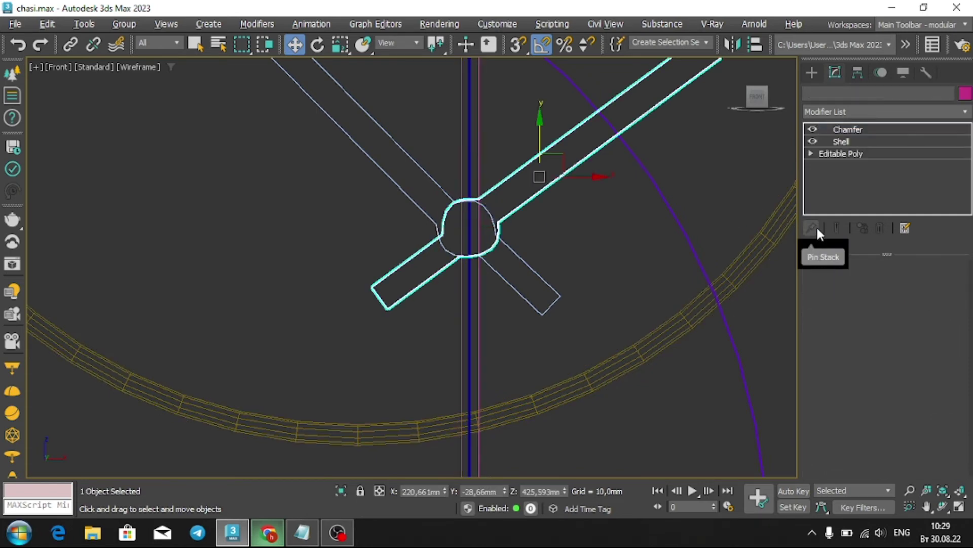
Draw a new circle Circle002 from the hub centre to the hub edge.
click(600, 233)
click(812, 72)
click(861, 204)
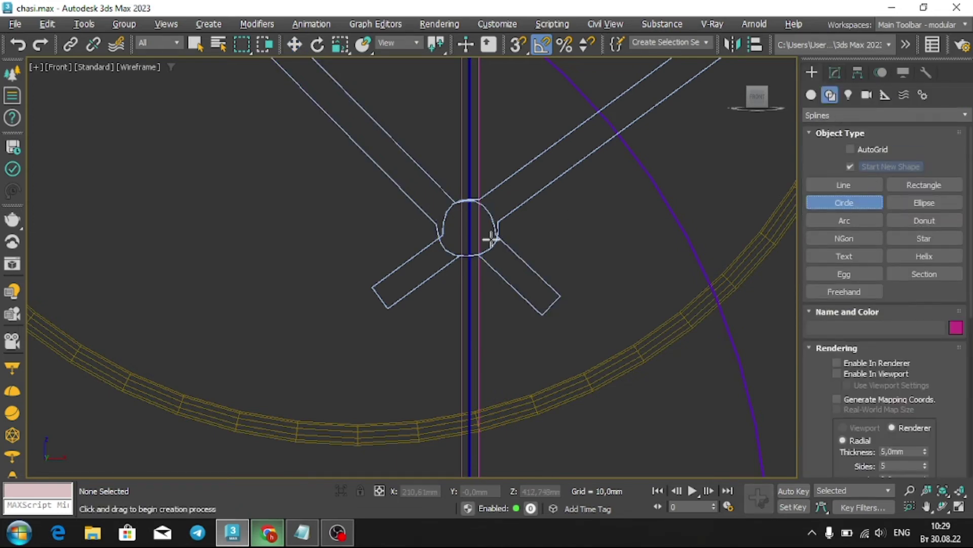
drag(468, 228, 500, 229)
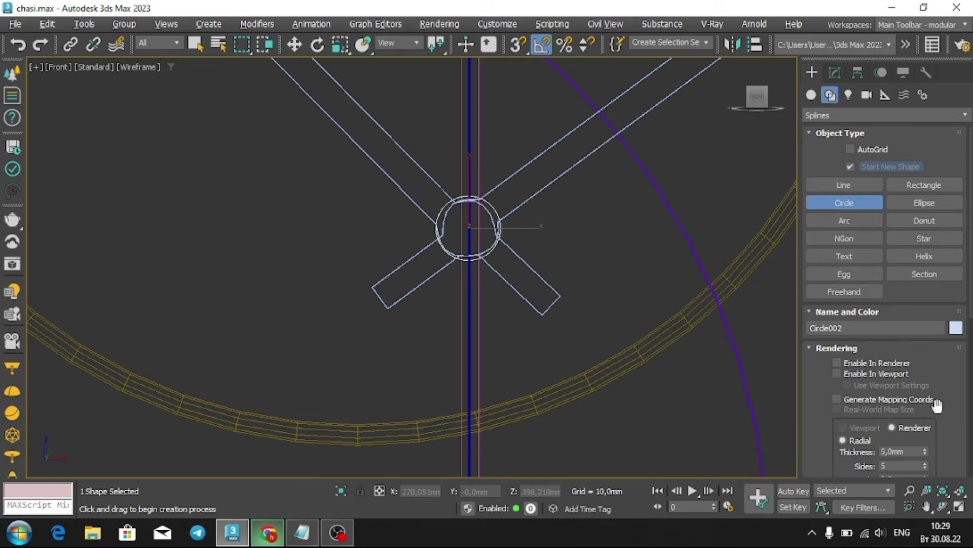
right_click(459, 202)
mouse_move(490, 381)
right_click(459, 201)
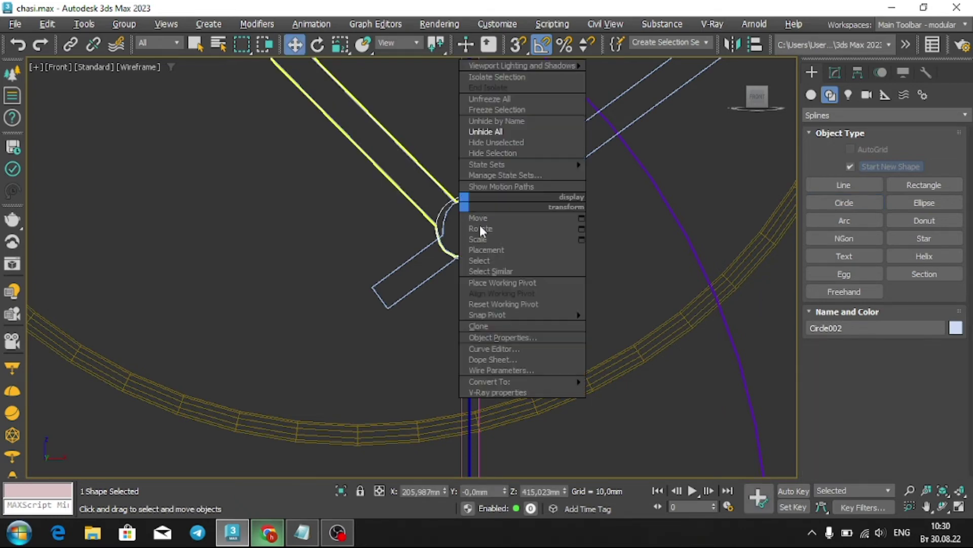
Convert Circle002 to Editable Poly and move it onto the hands' pivot in Perspective.
click(604, 402)
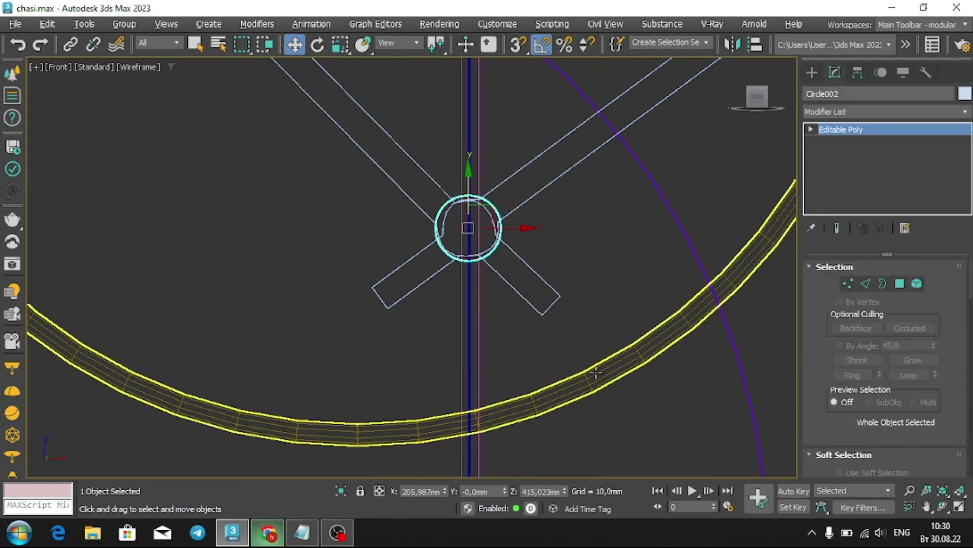
key(F3)
key(alt+w)
key(alt+w)
alt+middle_drag(636, 327, 407, 276)
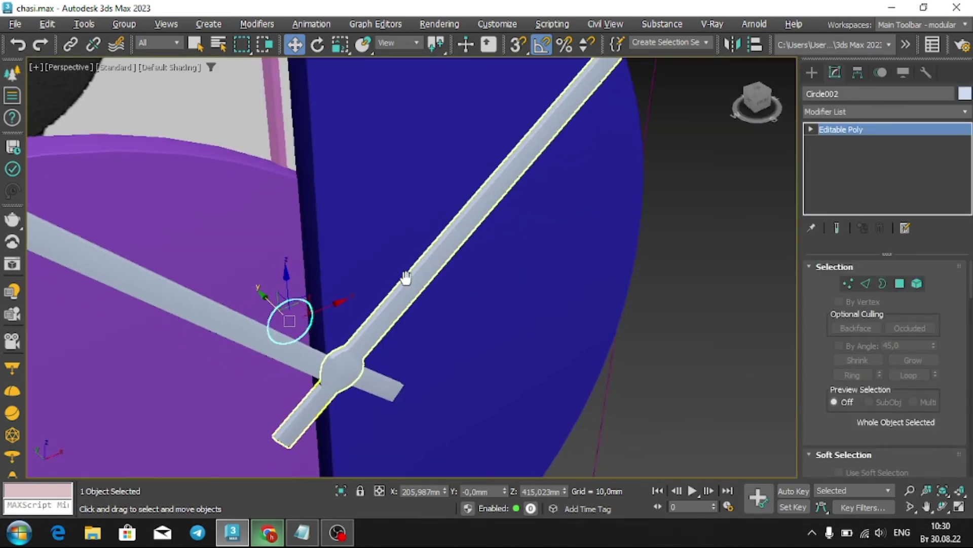
drag(293, 300, 305, 346)
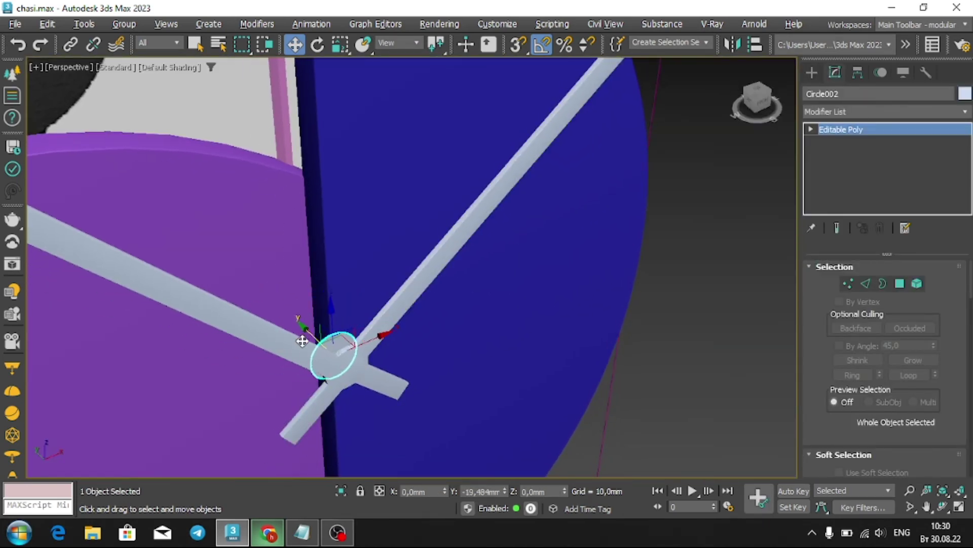
alt+middle_drag(305, 346, 343, 382)
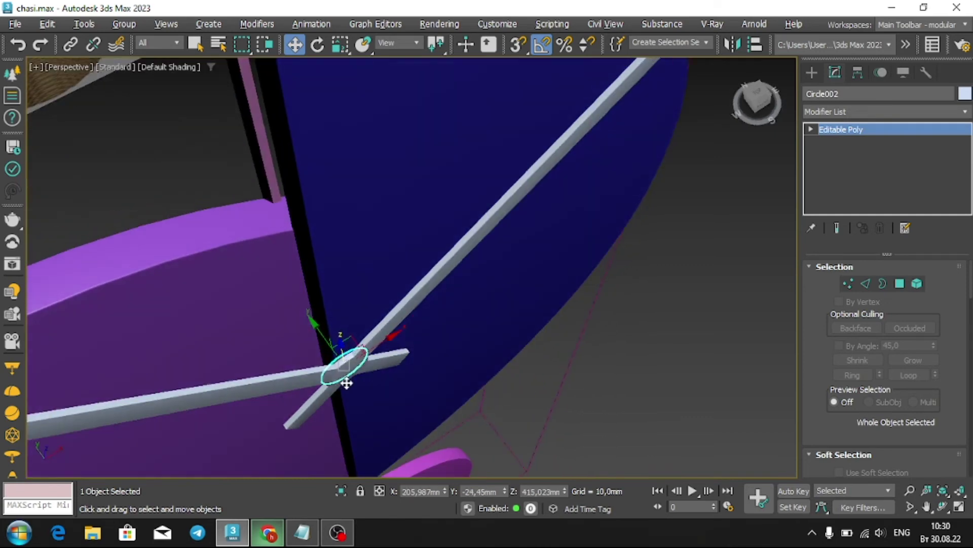
Shift-extrude the circle's border into a short cylinder, scale a rim, and collapse the end closed.
key(2)
key(ctrl+a)
mouse_move(343, 352)
shift+mouse_down()
mouse_move(288, 301)
mouse_move(326, 281)
shift+mouse_up()
mouse_move(326, 280)
alt+middle_down()
mouse_move(254, 202)
mouse_move(371, 200)
mouse_move(498, 218)
alt+middle_up()
key(F3)
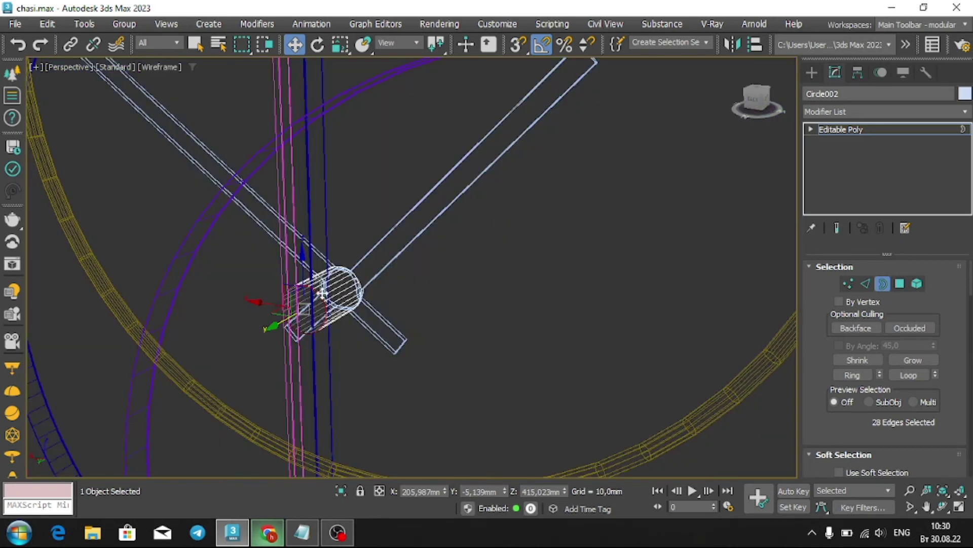
scroll(314, 303, up, 2)
key(r)
shift+drag(276, 317, 271, 302)
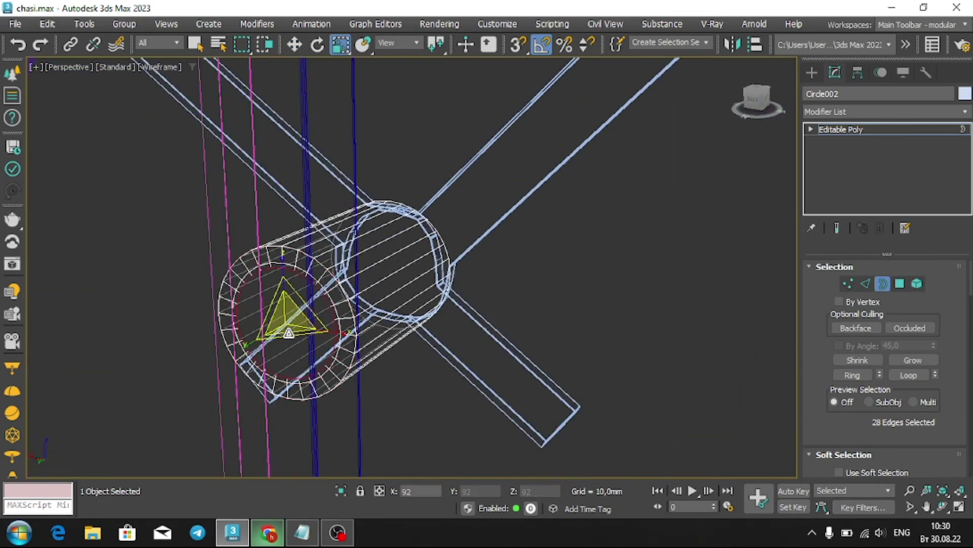
right_click(264, 297)
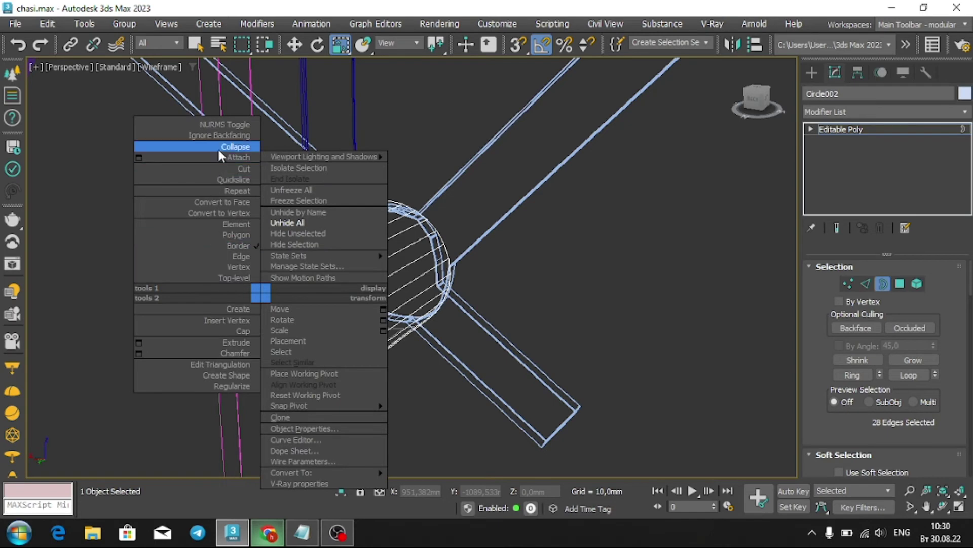
click(218, 148)
key(F3)
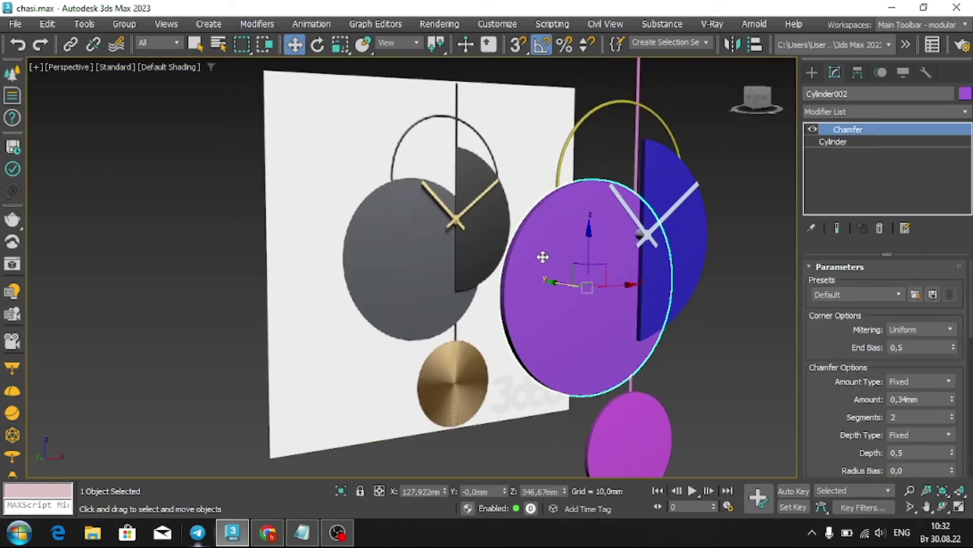
key(m)
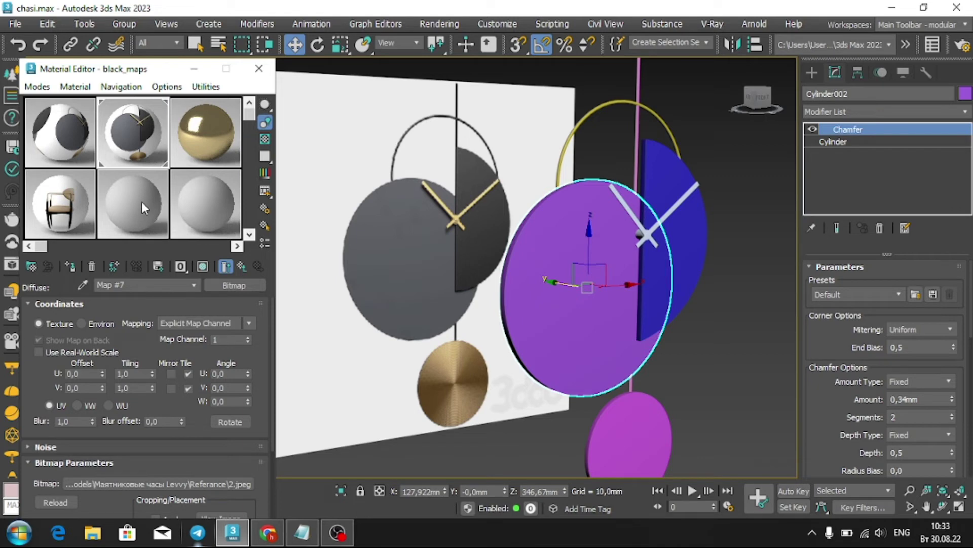
Set up a fresh VRayMtl in a Material Editor sample slot.
click(64, 207)
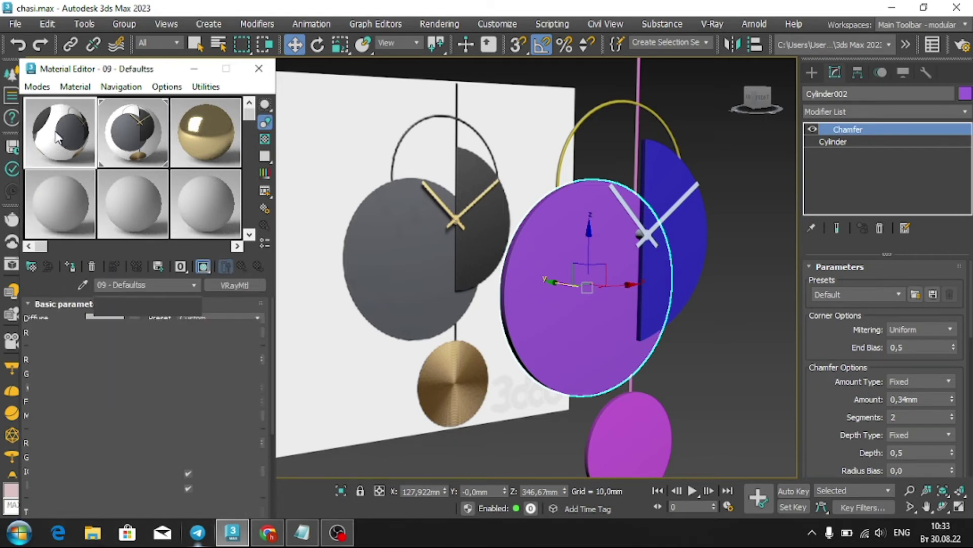
drag(57, 137, 131, 129)
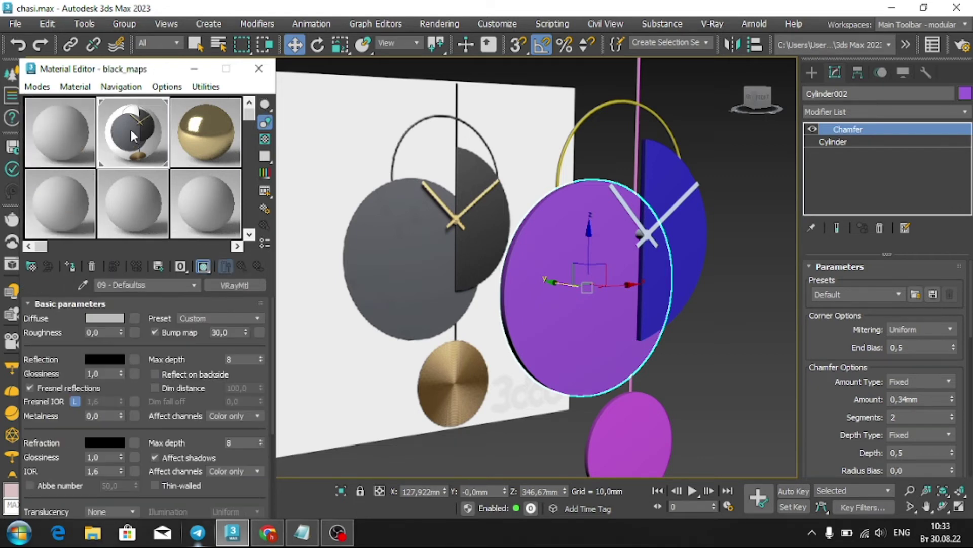
click(195, 132)
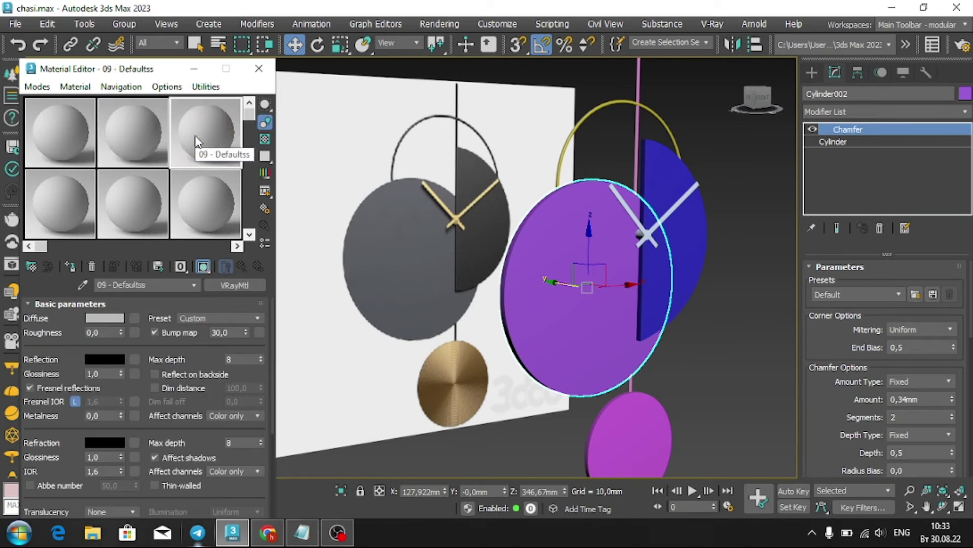
click(123, 130)
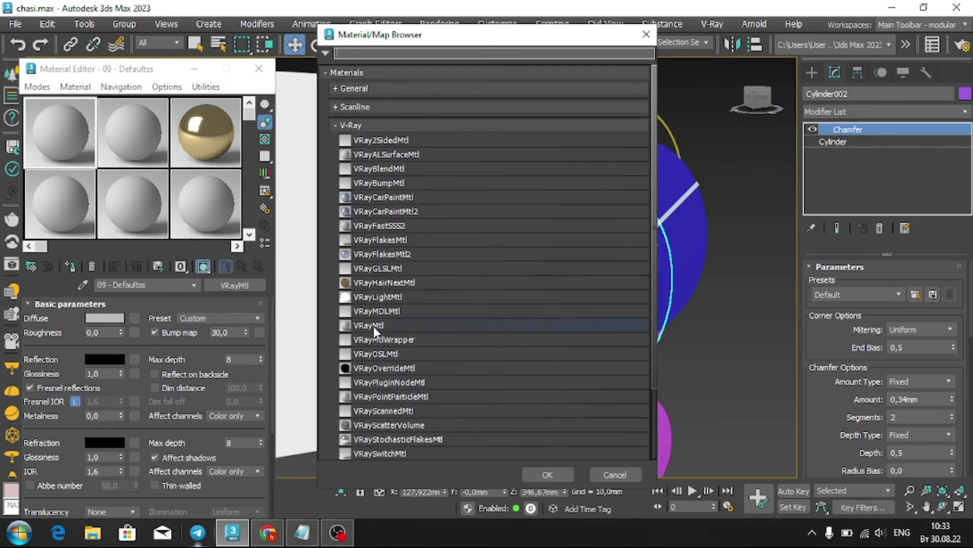
double_click(373, 326)
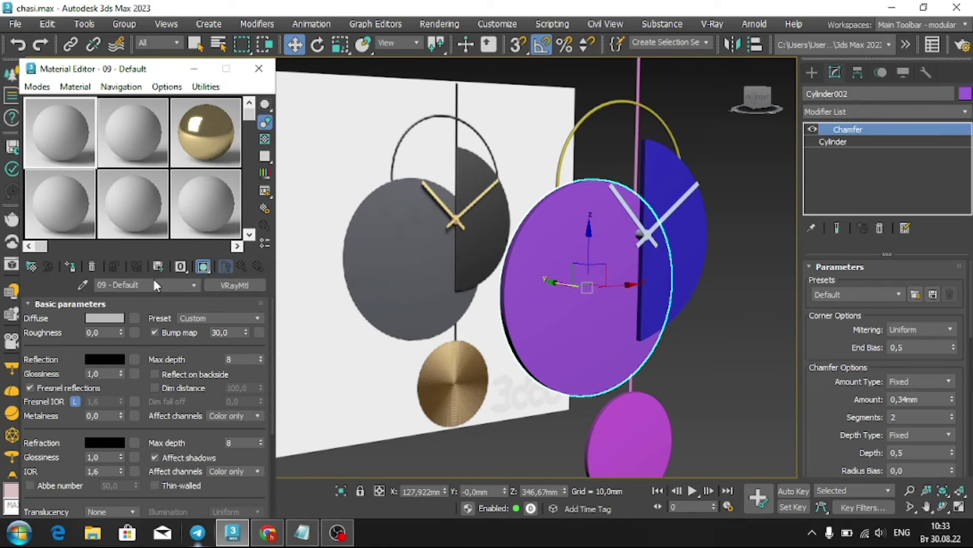
click(69, 179)
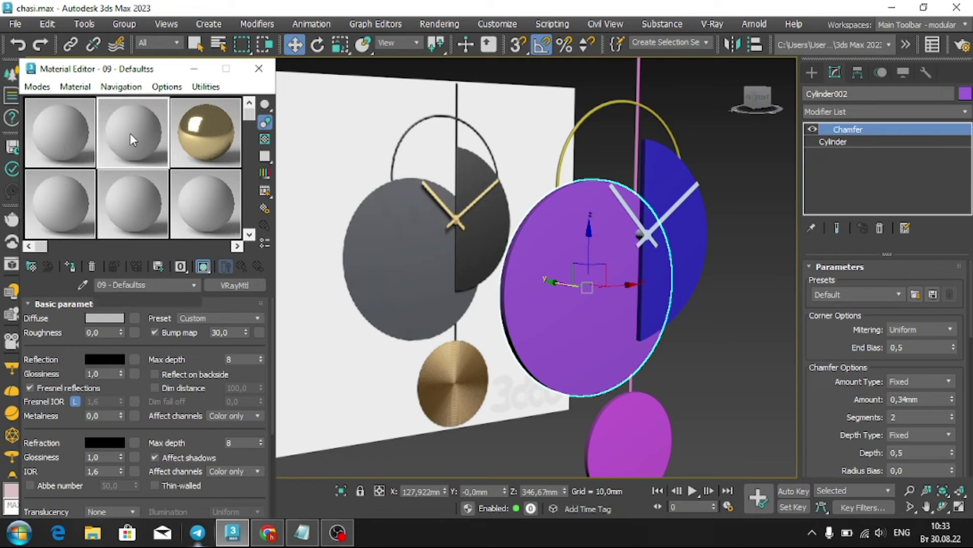
click(139, 200)
click(214, 202)
click(86, 161)
Give the VRayMtl black diffuse, no Fresnel, dark grey reflection, and assign it to the purple disc.
click(109, 318)
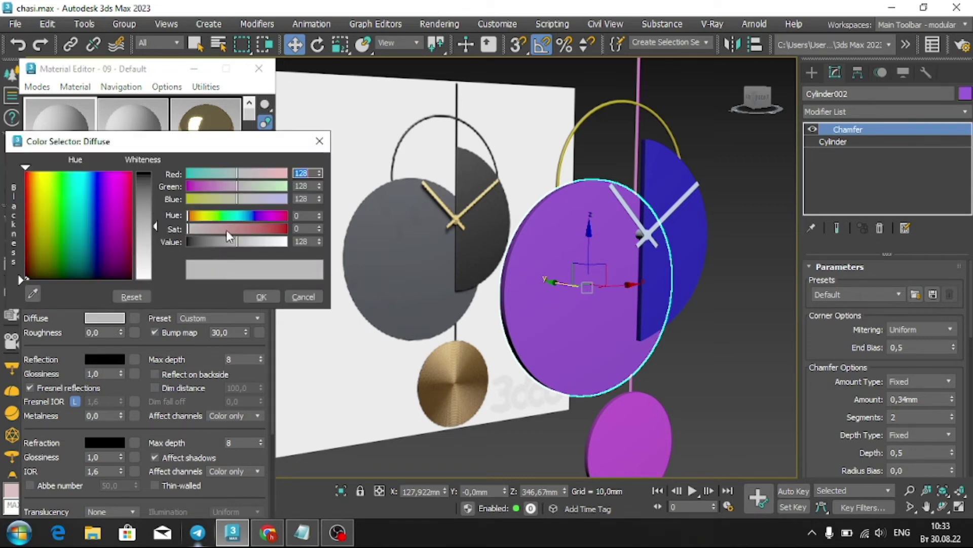
drag(156, 221, 156, 174)
click(261, 296)
click(60, 388)
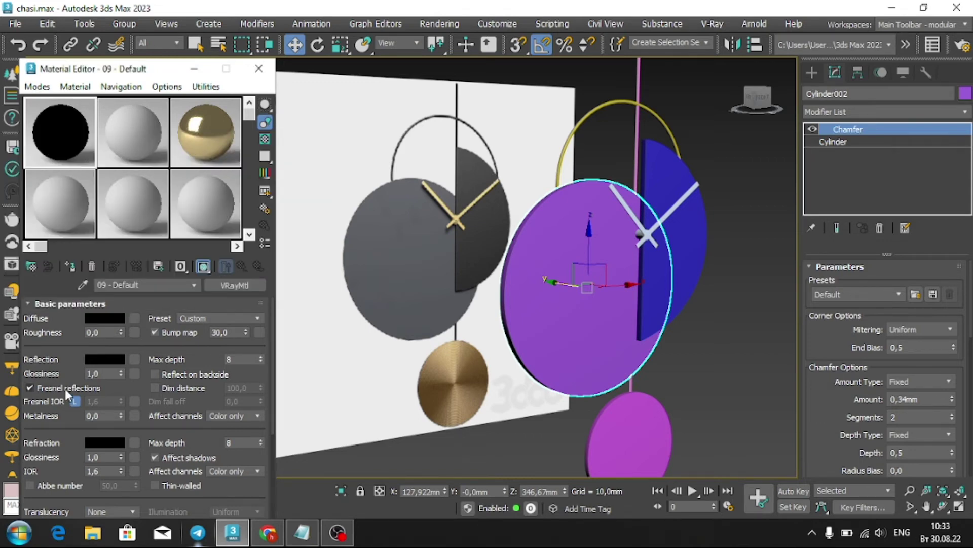
click(101, 359)
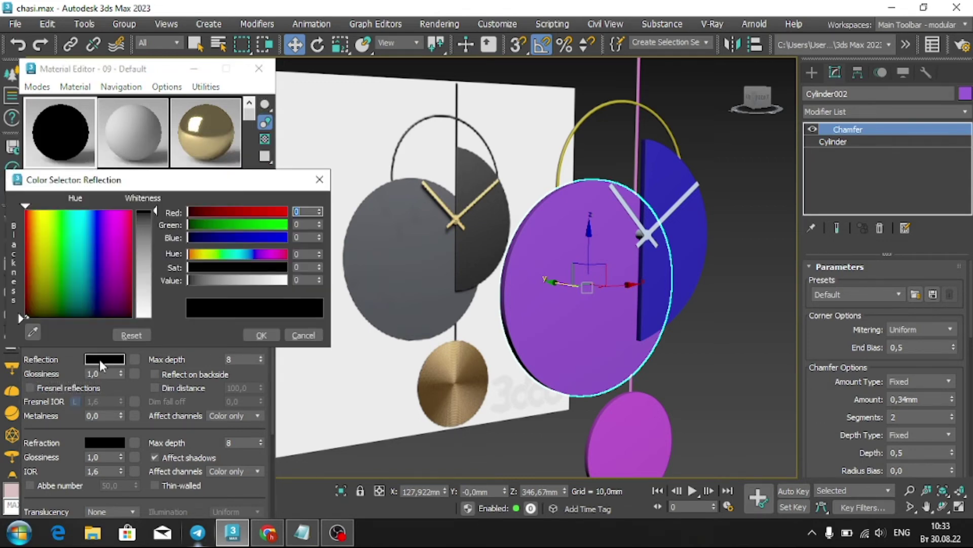
click(35, 331)
click(314, 244)
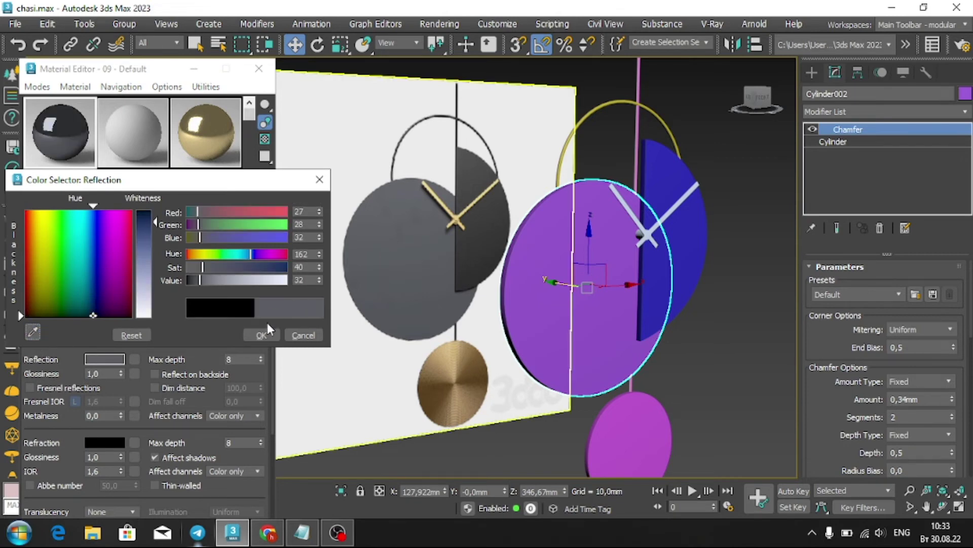
click(262, 335)
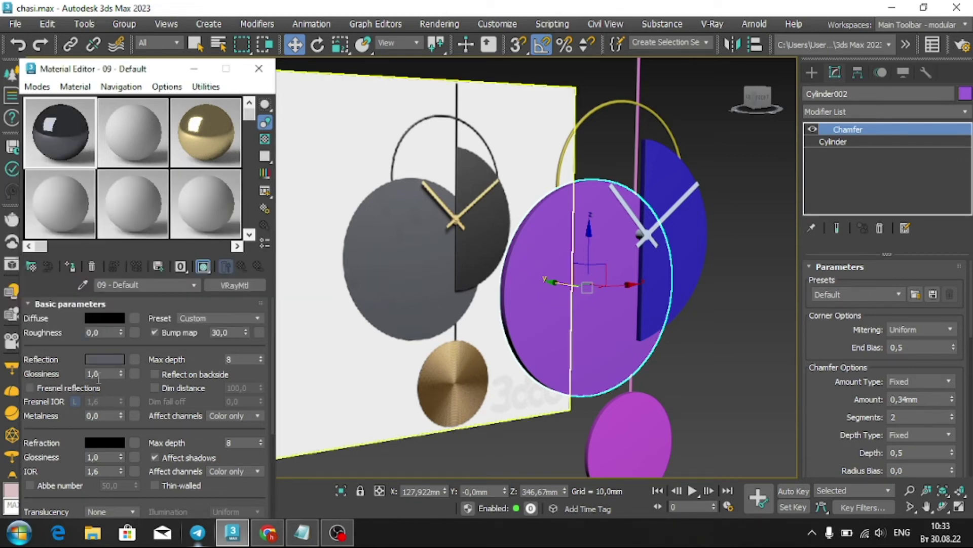
click(562, 298)
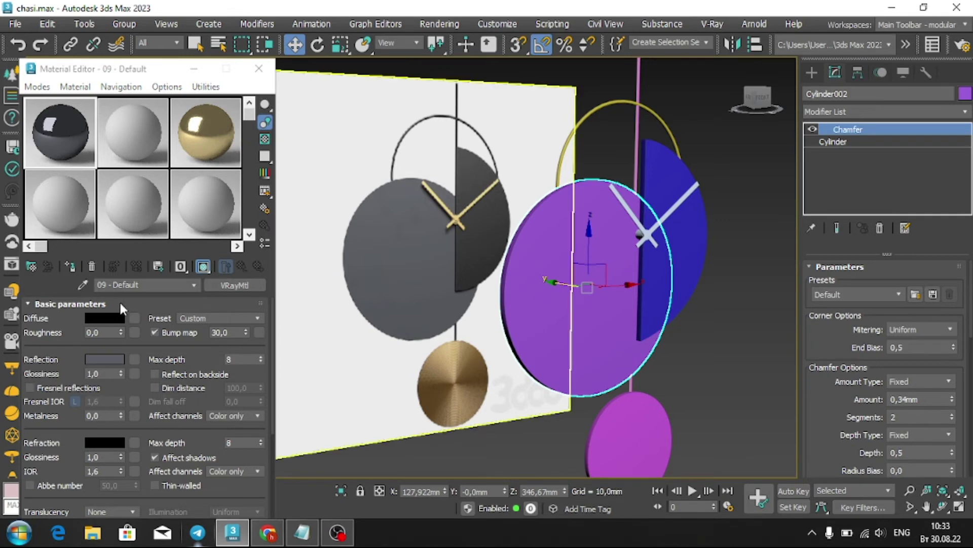
click(70, 266)
click(649, 257)
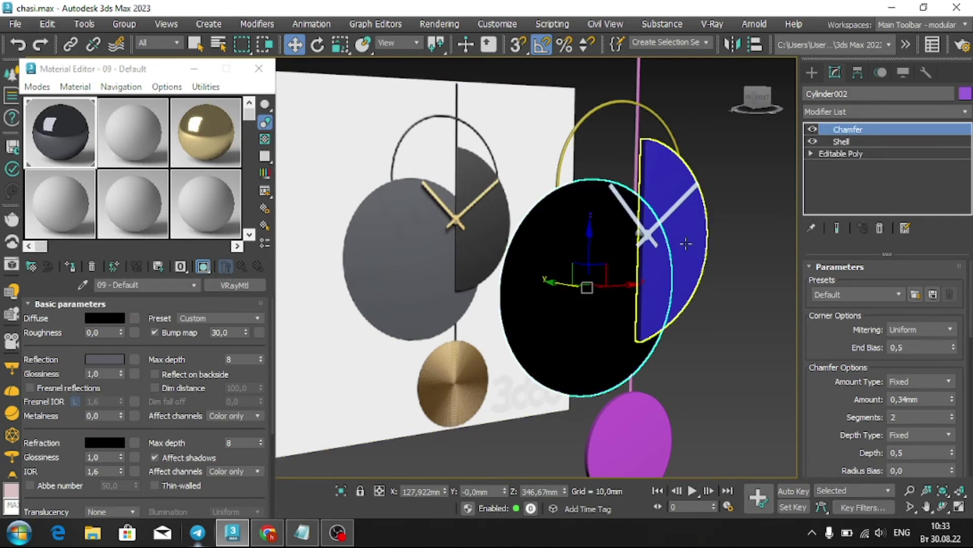
Make the second slot's material black diffuse, Fresnel off, with reflection value 10.
click(130, 161)
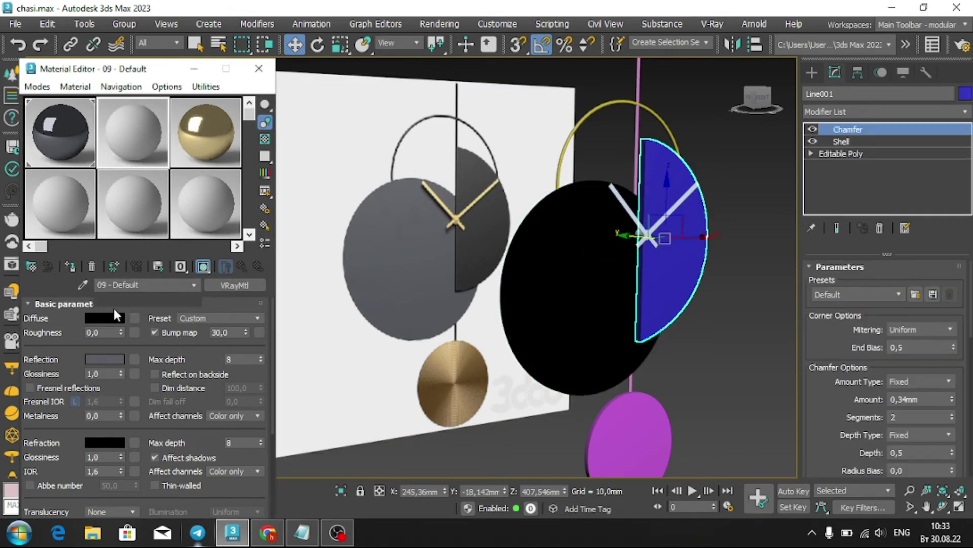
click(103, 317)
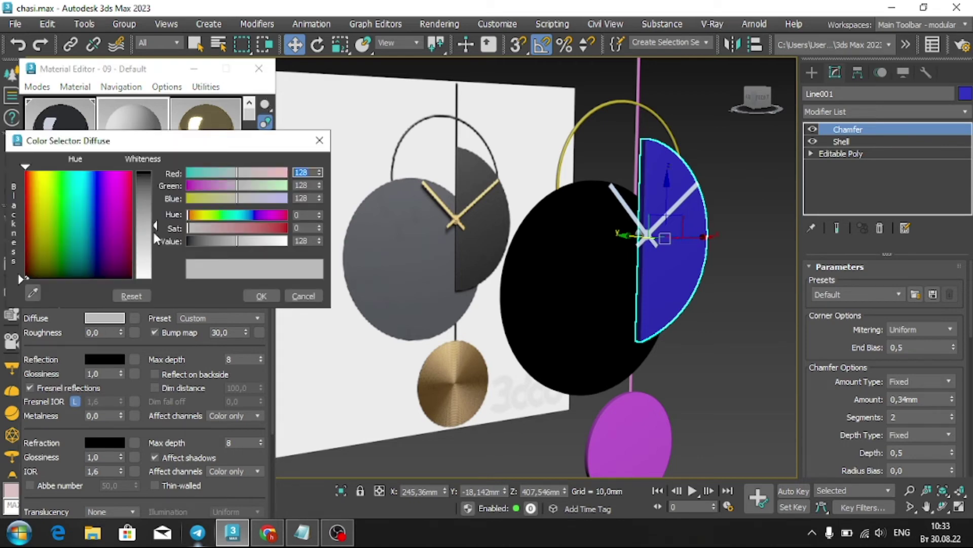
drag(153, 228, 154, 172)
click(261, 296)
click(57, 388)
click(106, 359)
click(304, 279)
text(10)
key(Return)
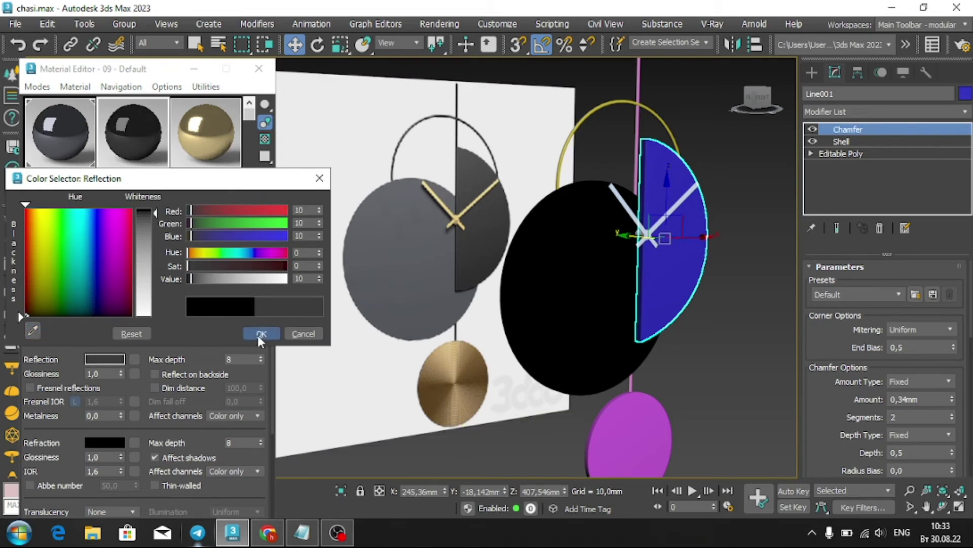
click(258, 335)
Apply the black material to the blue half-disc and rename it 'b'.
click(69, 264)
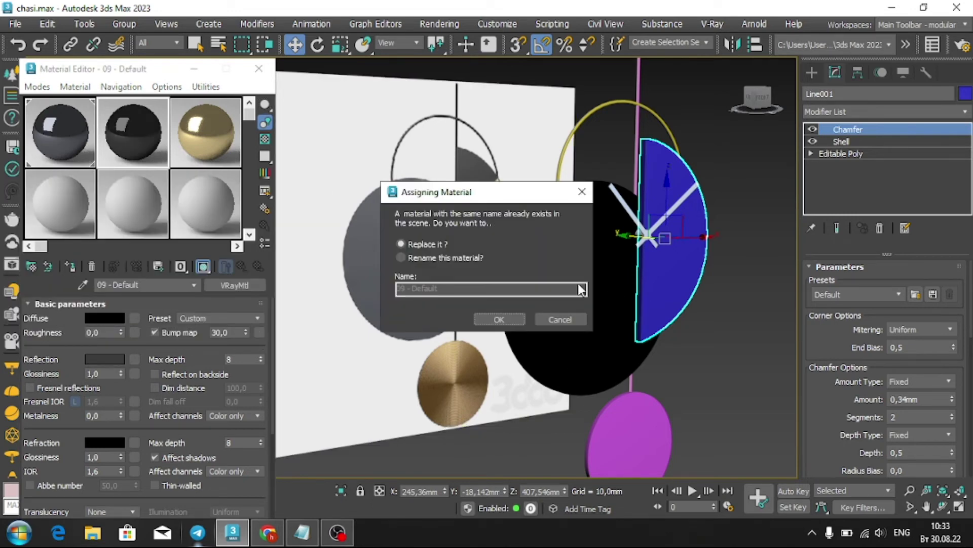
click(456, 257)
drag(441, 289, 383, 290)
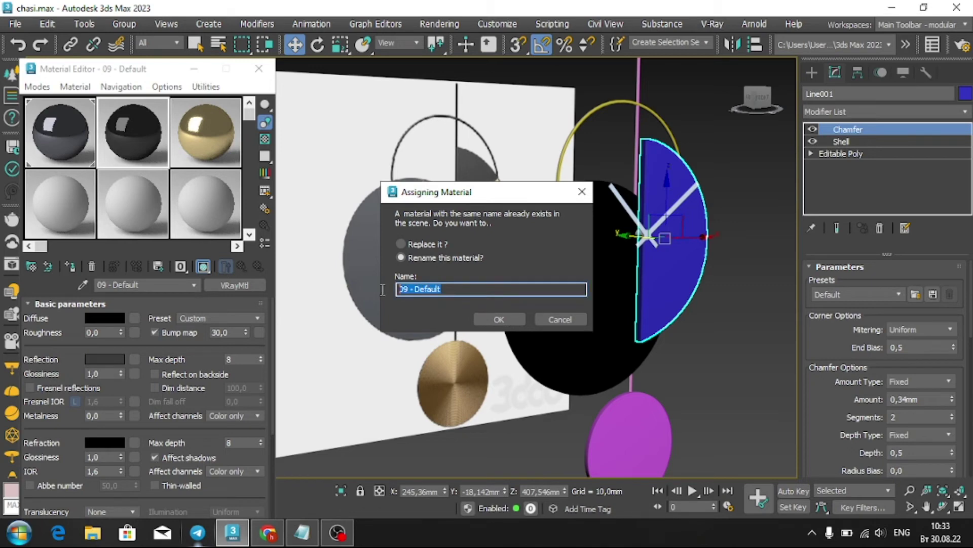
text(black)
key(Return)
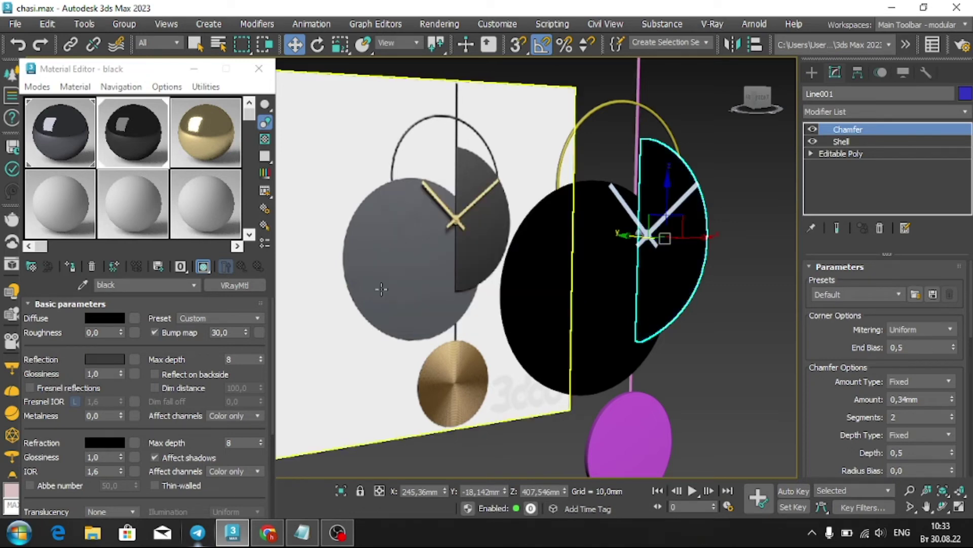
Select the ring and rod, then set the gold reflection to a pale gold sampled from the disc.
click(631, 104)
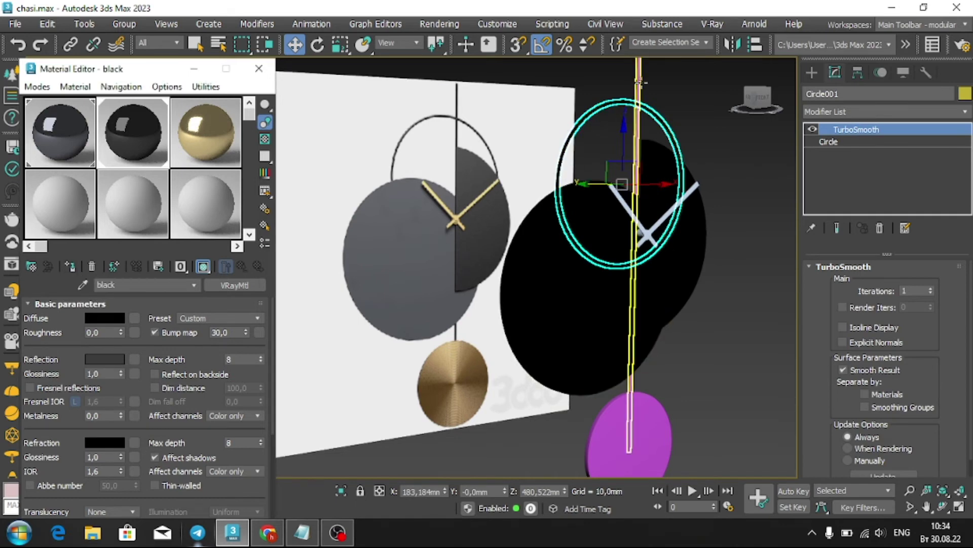
click(637, 126)
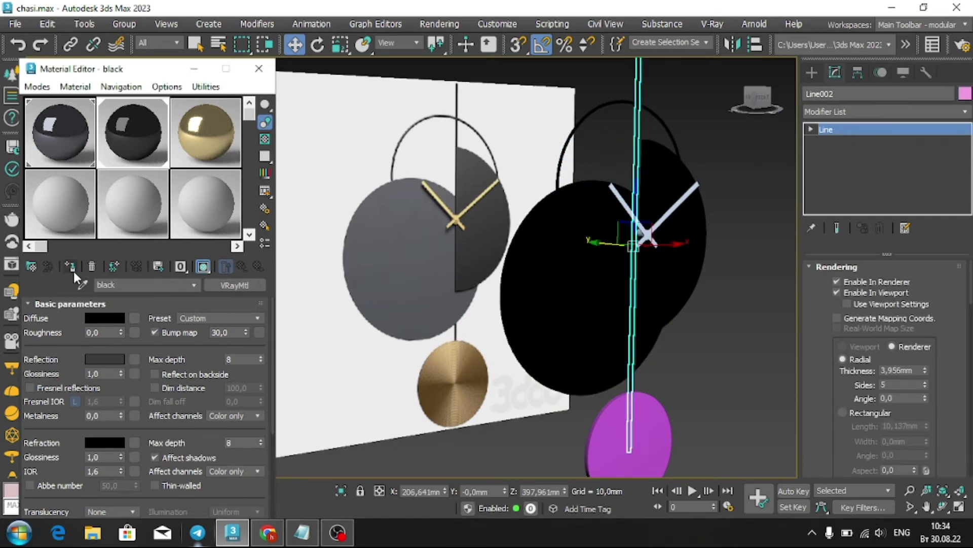
click(206, 132)
click(104, 359)
click(33, 332)
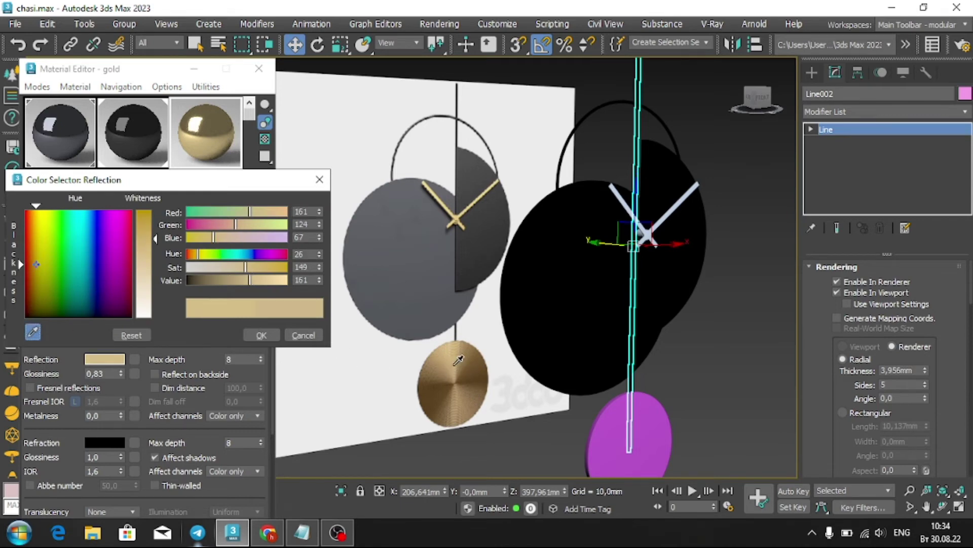
click(254, 337)
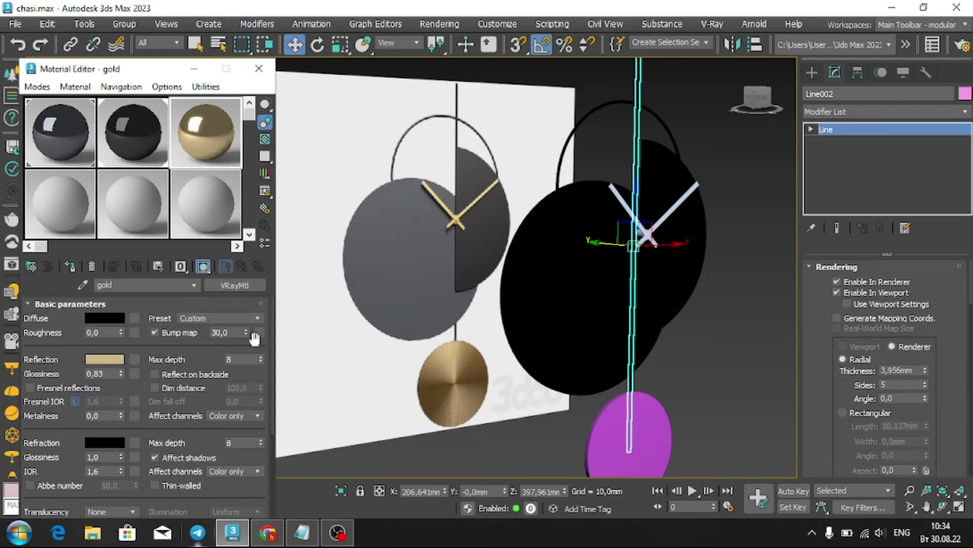
Assign the gold material to the pendulum disc and clock hands, then select the backdrop plane.
click(617, 428)
click(70, 266)
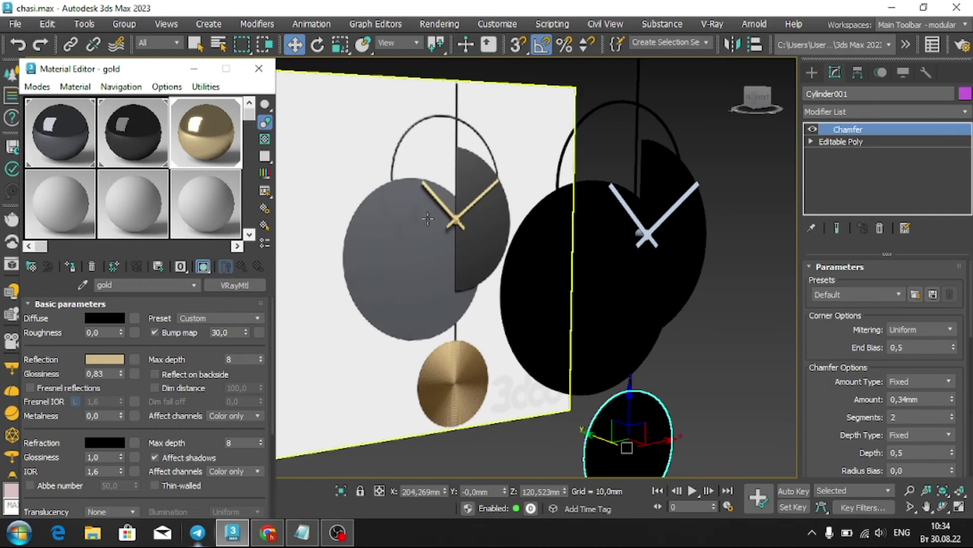
click(654, 226)
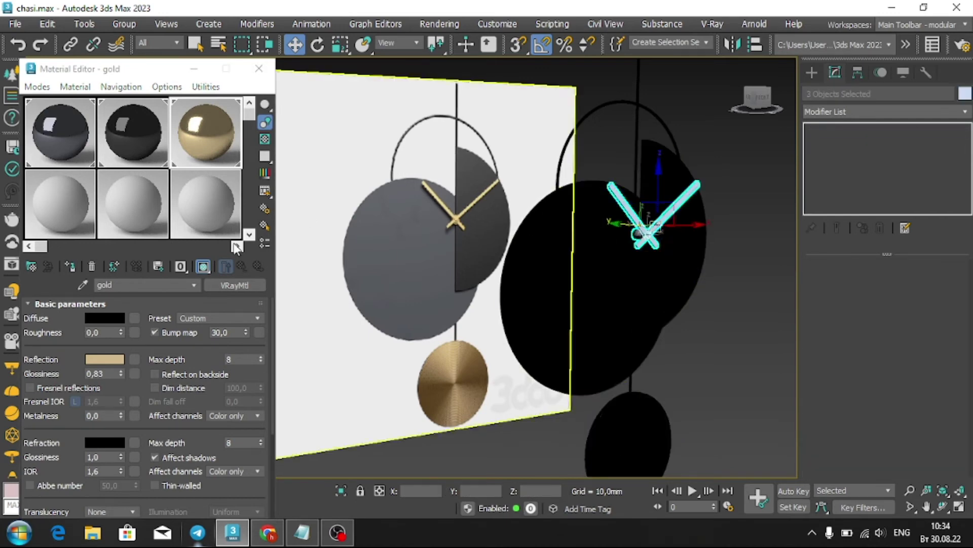
click(70, 267)
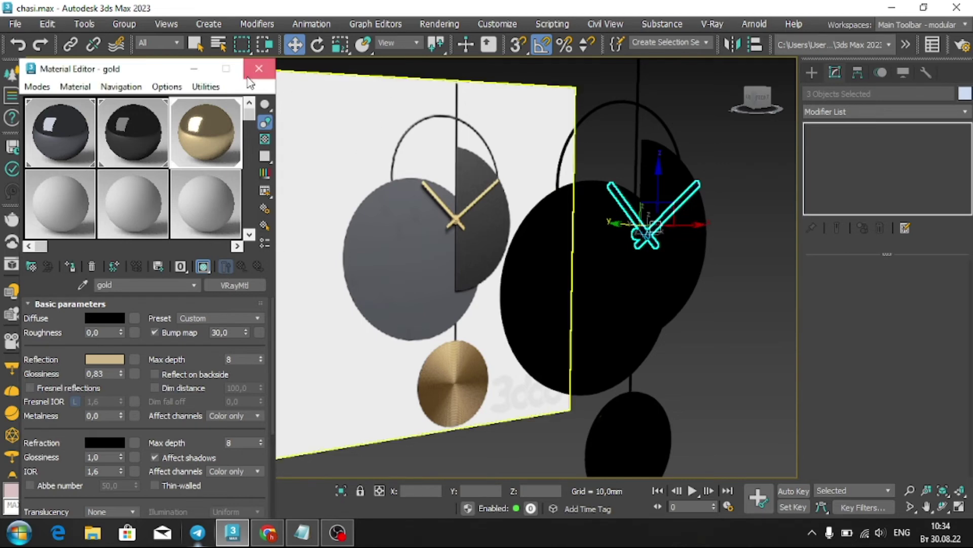
click(258, 70)
click(348, 165)
scroll(355, 243, down, 5)
scroll(346, 248, down, 2)
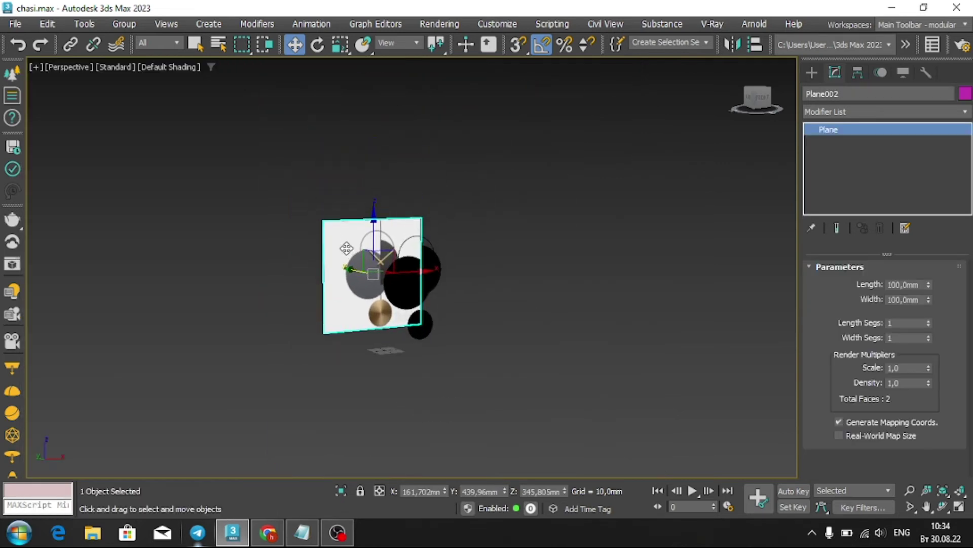
Delete the backdrop plane, group all clock parts as Group001, and zero its X and Y.
key(Delete)
drag(652, 156, 195, 320)
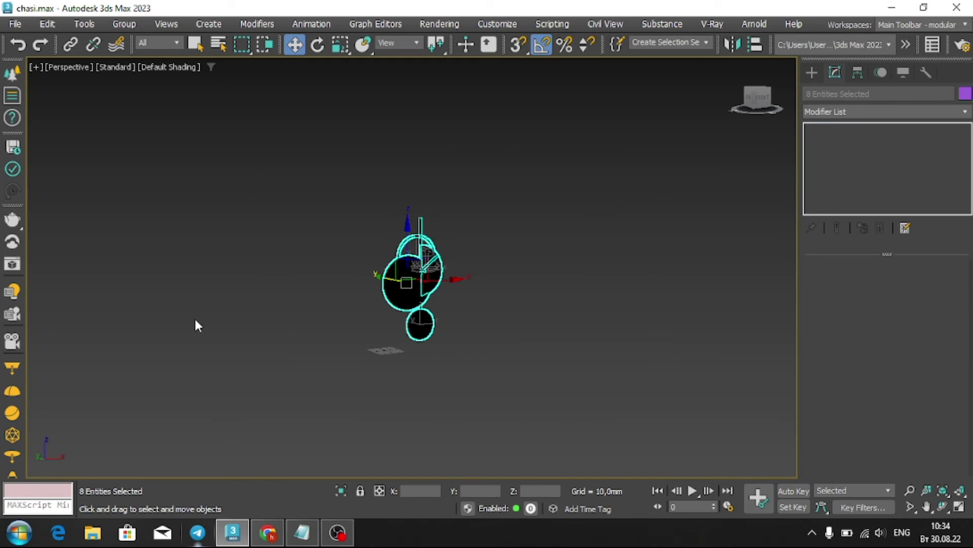
click(124, 24)
click(132, 48)
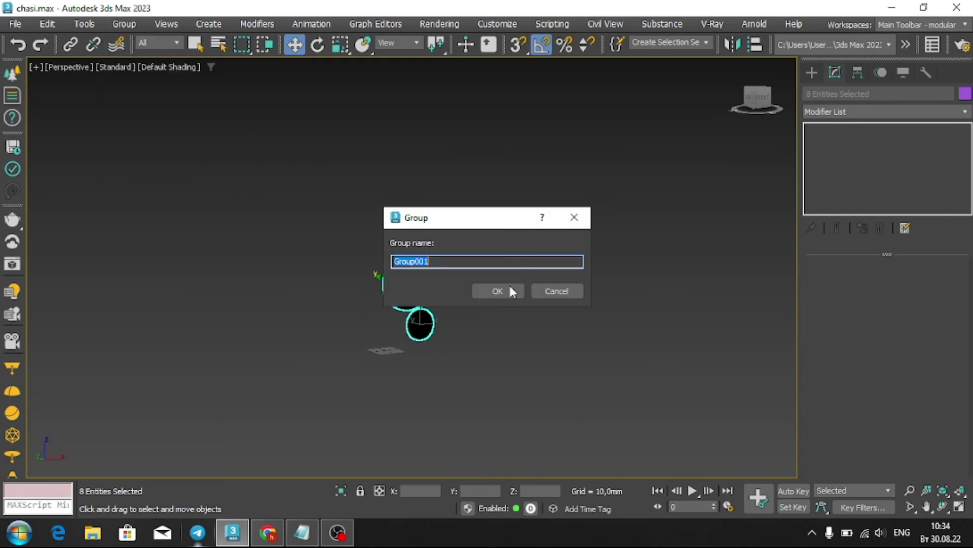
click(509, 284)
right_click(445, 490)
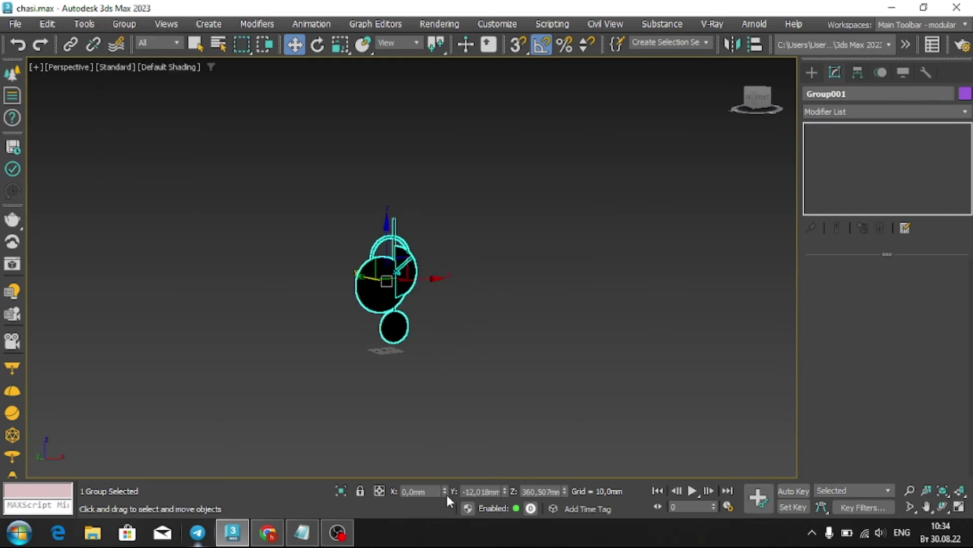
right_click(505, 491)
Show four viewports framed on the clock, deselect it, and toggle scene statistics.
key(z)
key(alt+w)
key(z)
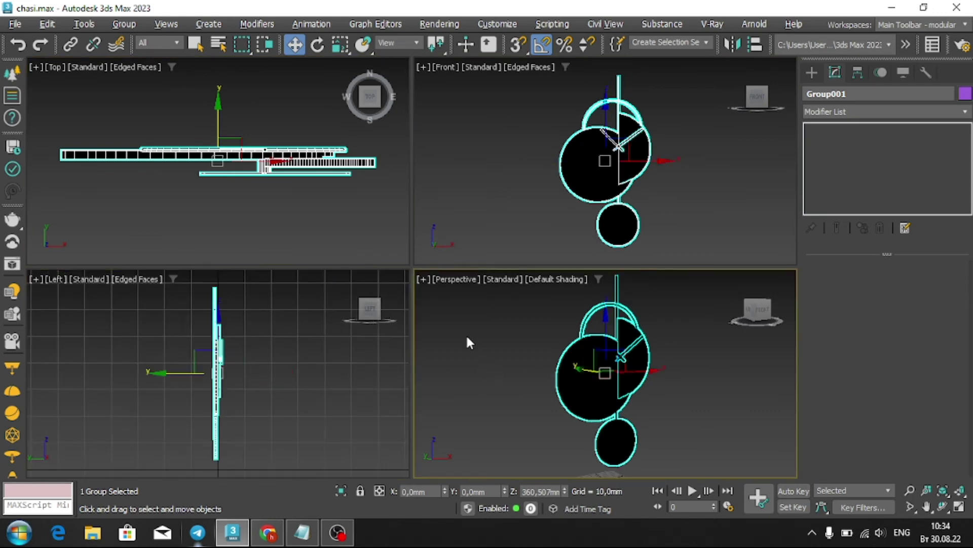
click(466, 333)
key(7)
key(7)
click(15, 24)
mouse_move(32, 233)
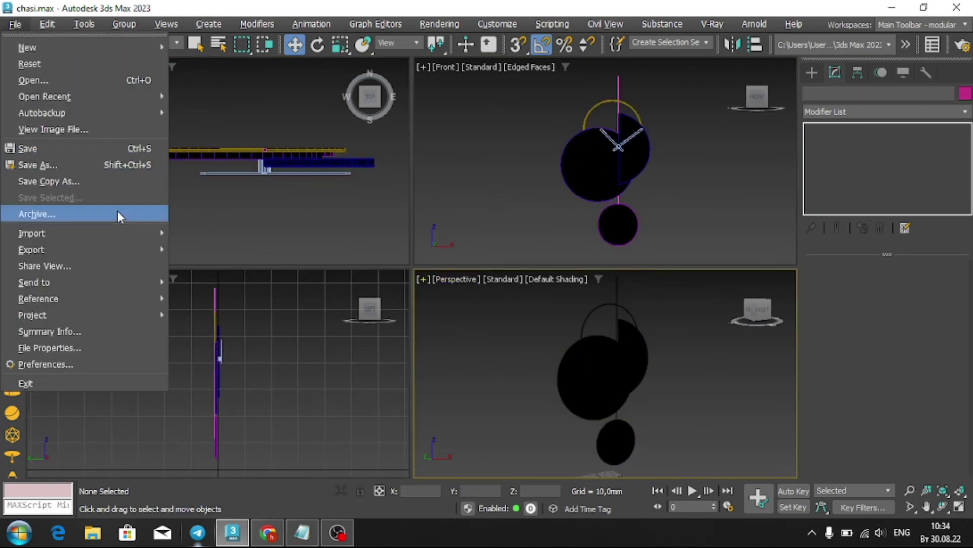
Merge all objects from D:\3d models\sahna 2023.max into the clock scene.
click(205, 243)
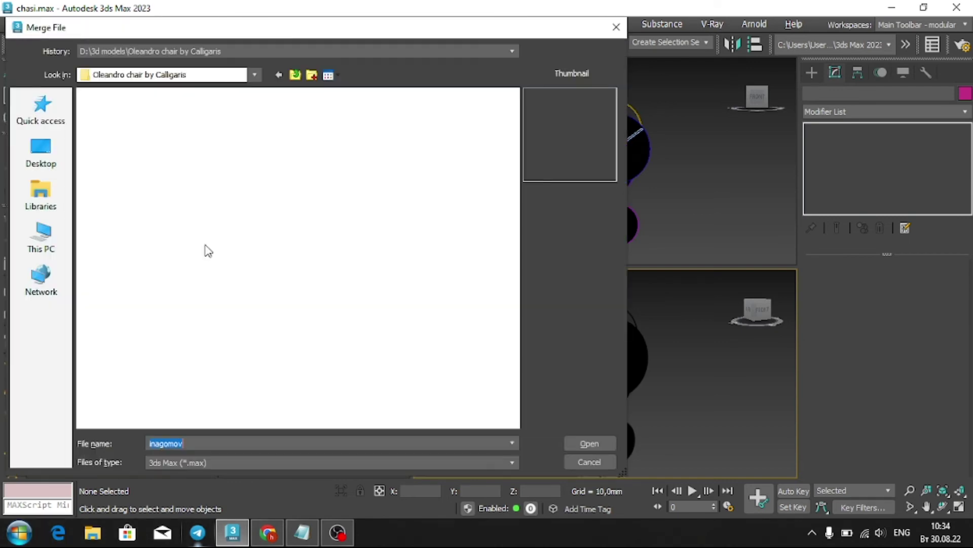
click(64, 244)
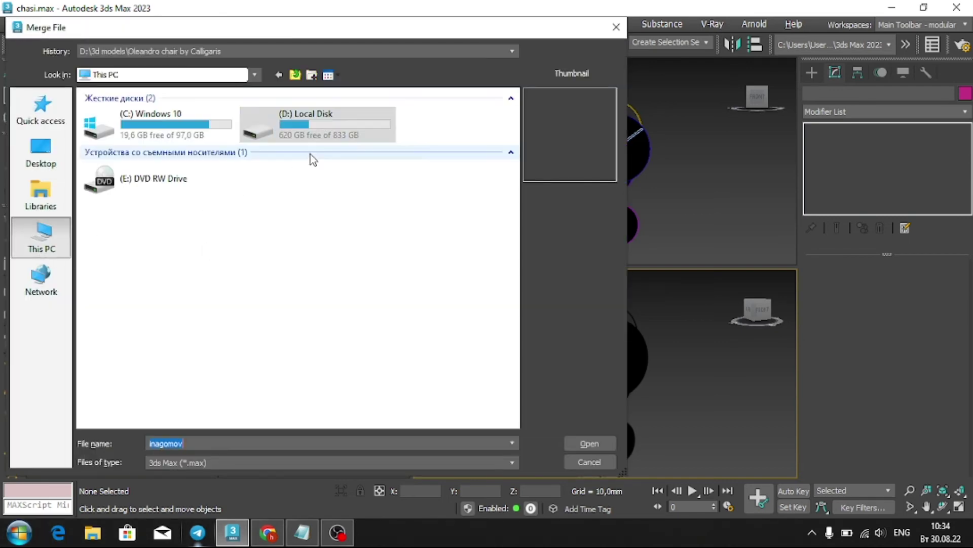
double_click(315, 127)
double_click(185, 120)
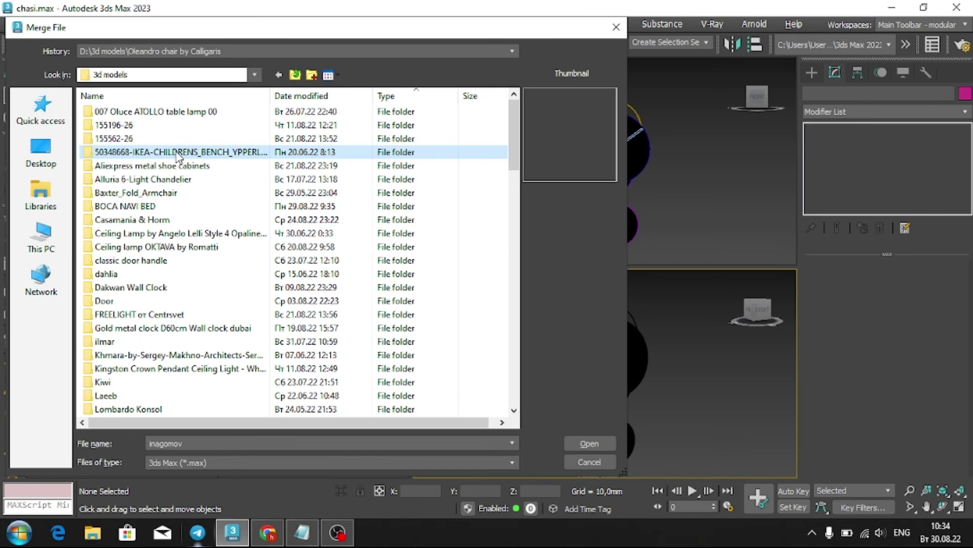
scroll(179, 157, down, 15)
scroll(178, 157, down, 10)
click(126, 376)
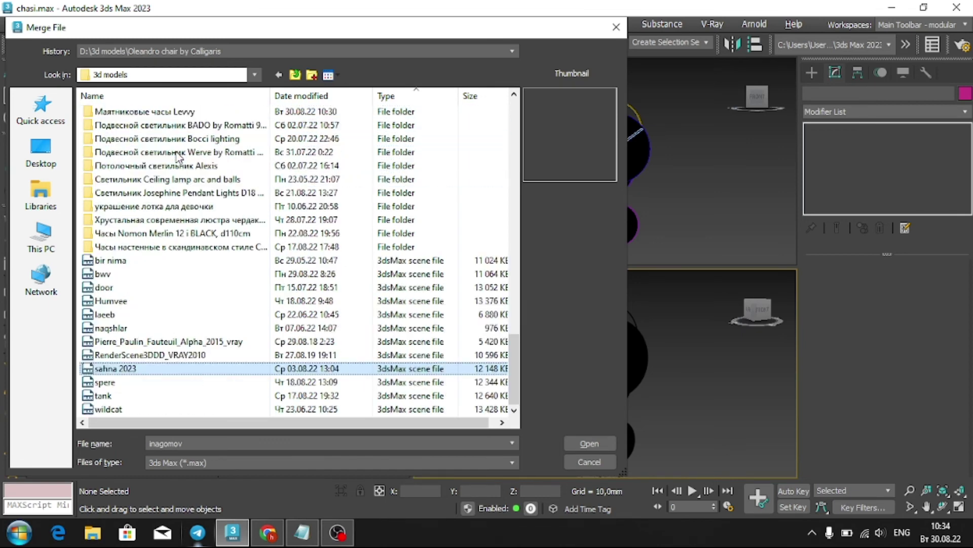
key(Return)
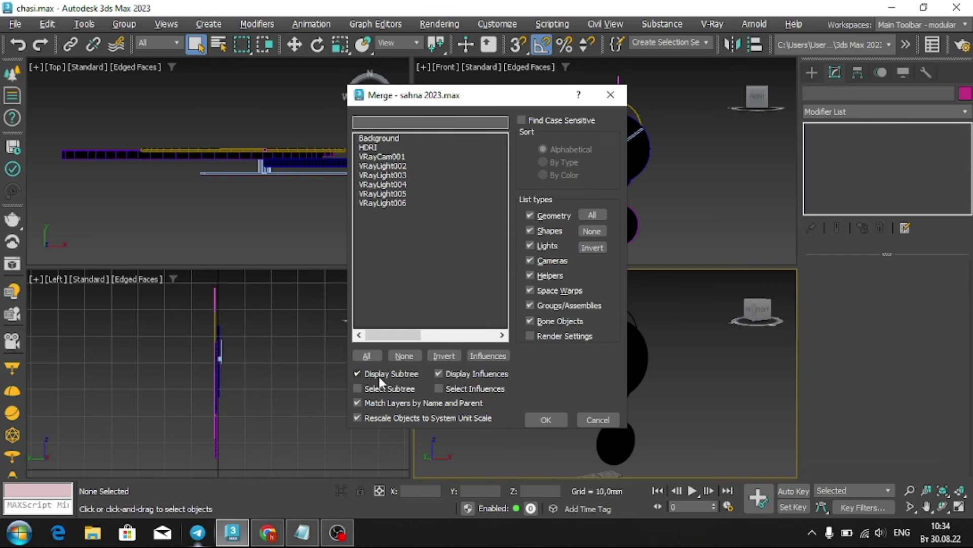
click(366, 355)
click(547, 423)
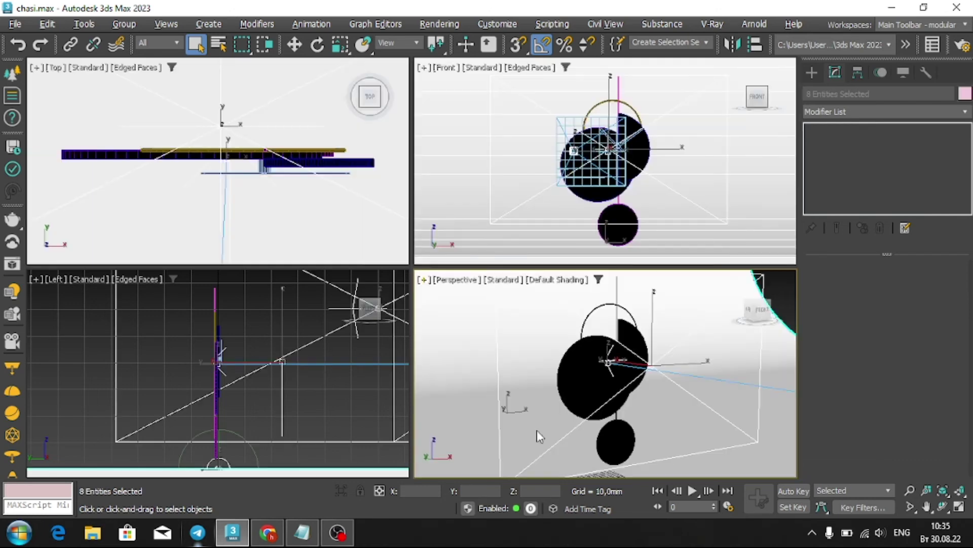
Set the front viewport to VRayCam001 and dolly the camera back from the clock.
click(620, 199)
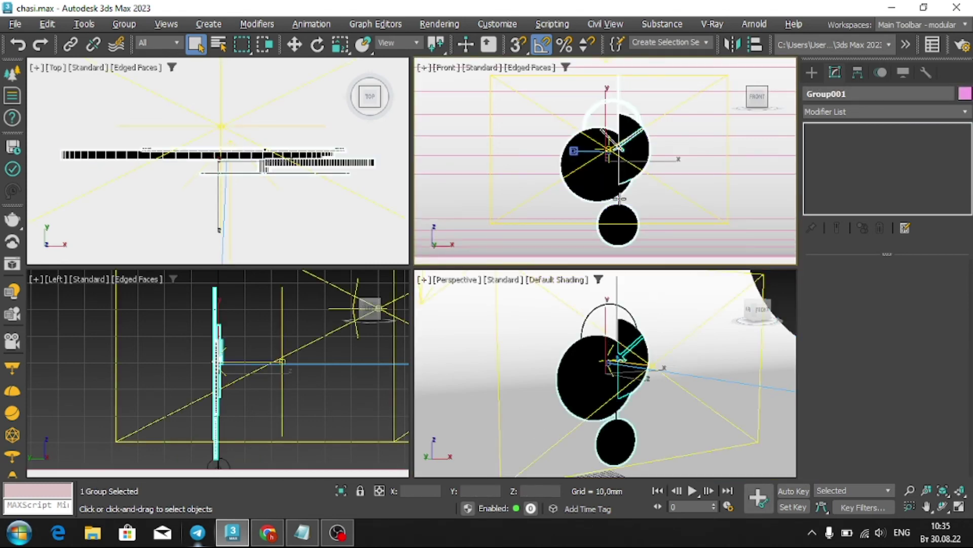
scroll(620, 199, down, 2)
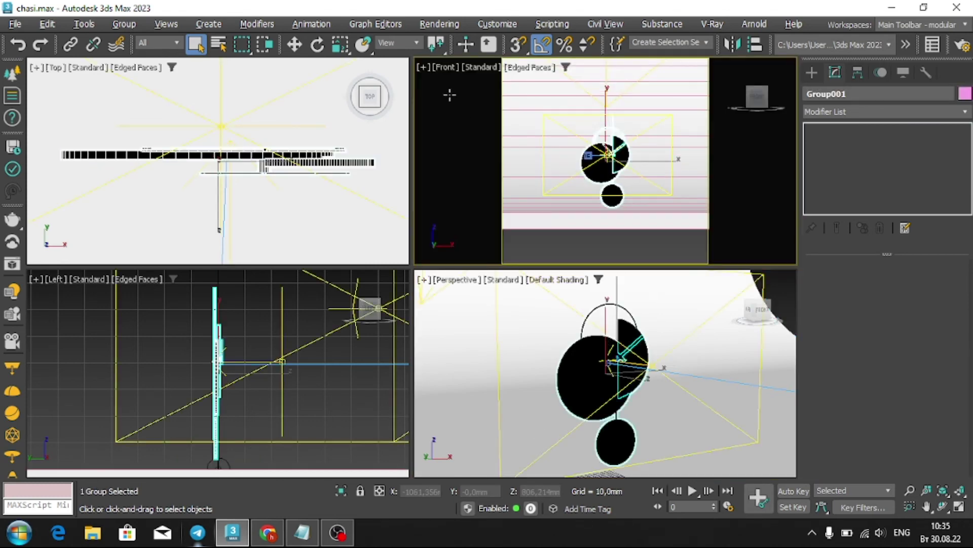
click(456, 68)
click(649, 78)
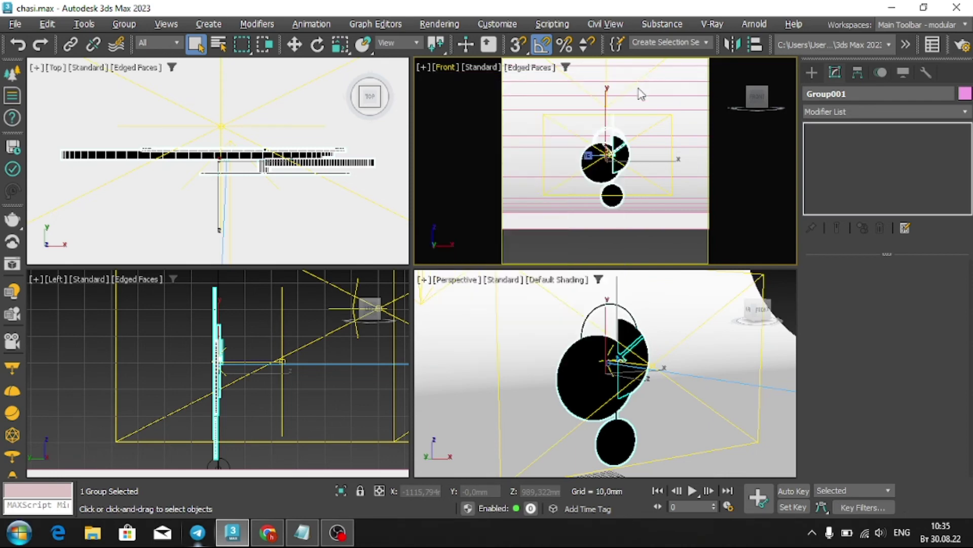
click(911, 488)
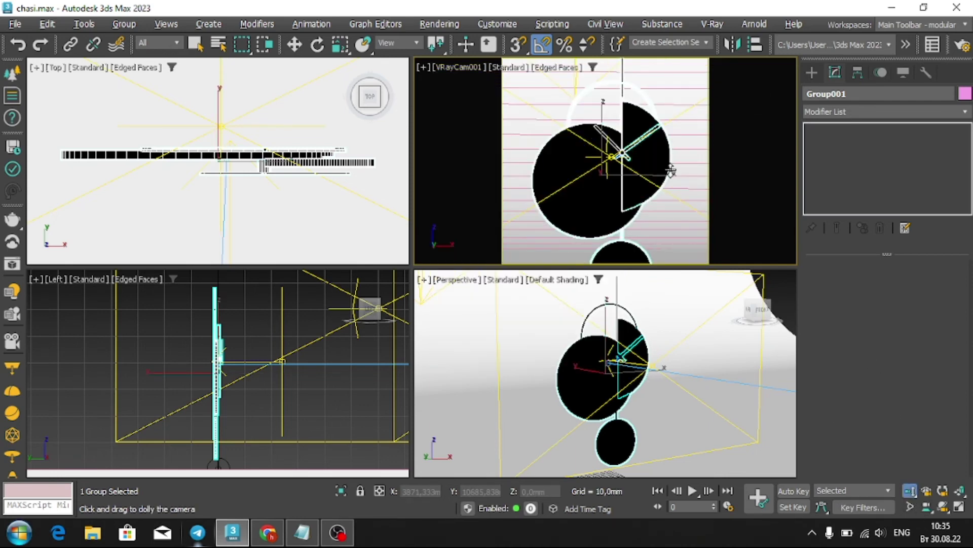
drag(670, 170, 665, 192)
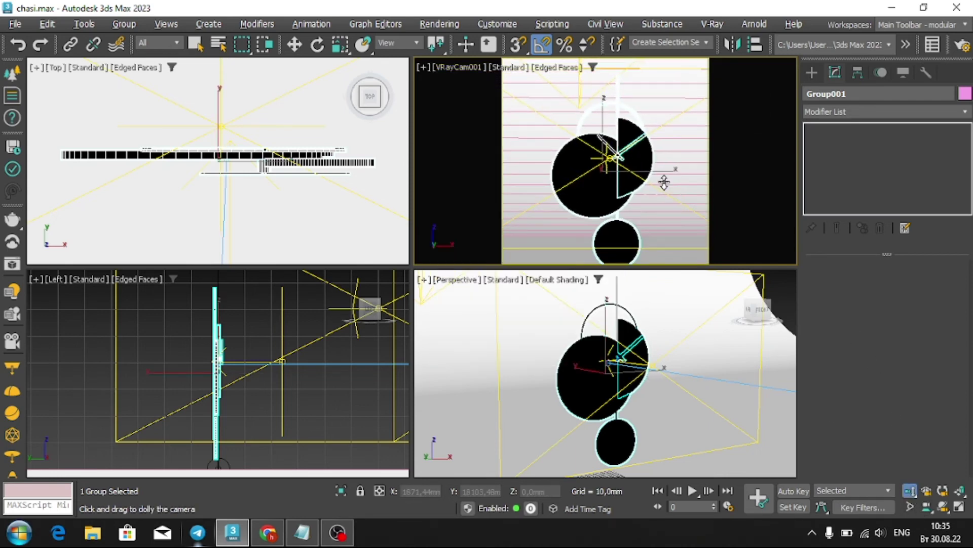
right_click(261, 349)
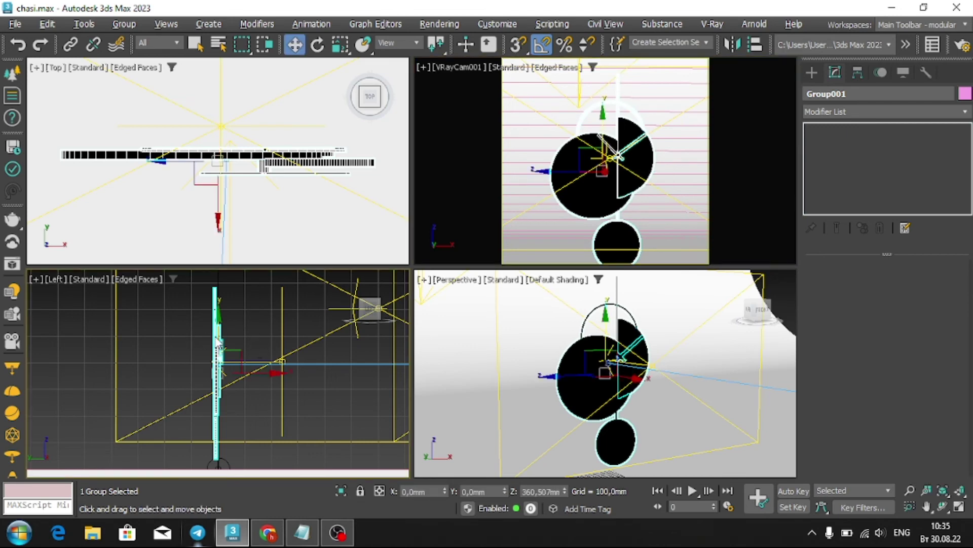
Raise Group001 to Z 395,32mm and select the VRayCam001 camera.
drag(219, 337, 220, 327)
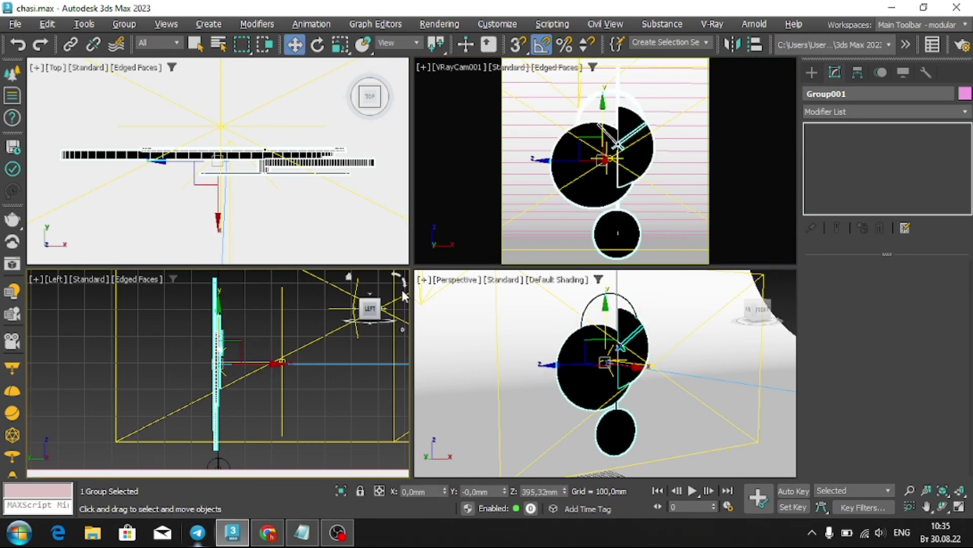
middle_drag(710, 420, 617, 412)
scroll(222, 288, down, 5)
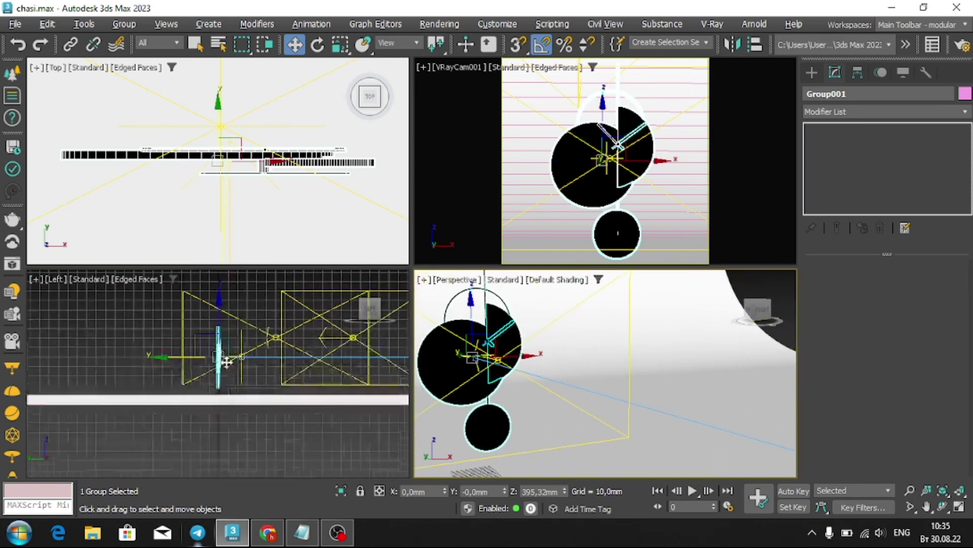
scroll(376, 367, up, 3)
click(356, 358)
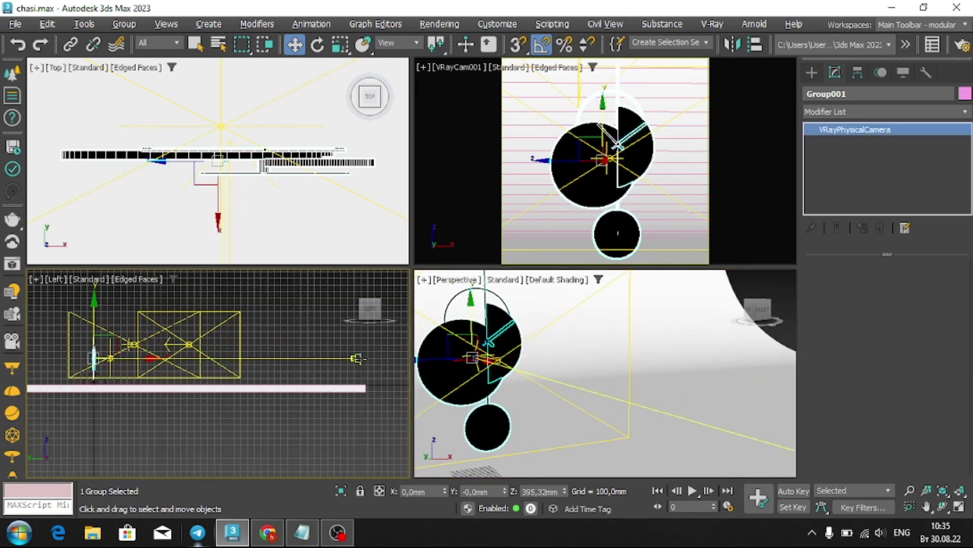